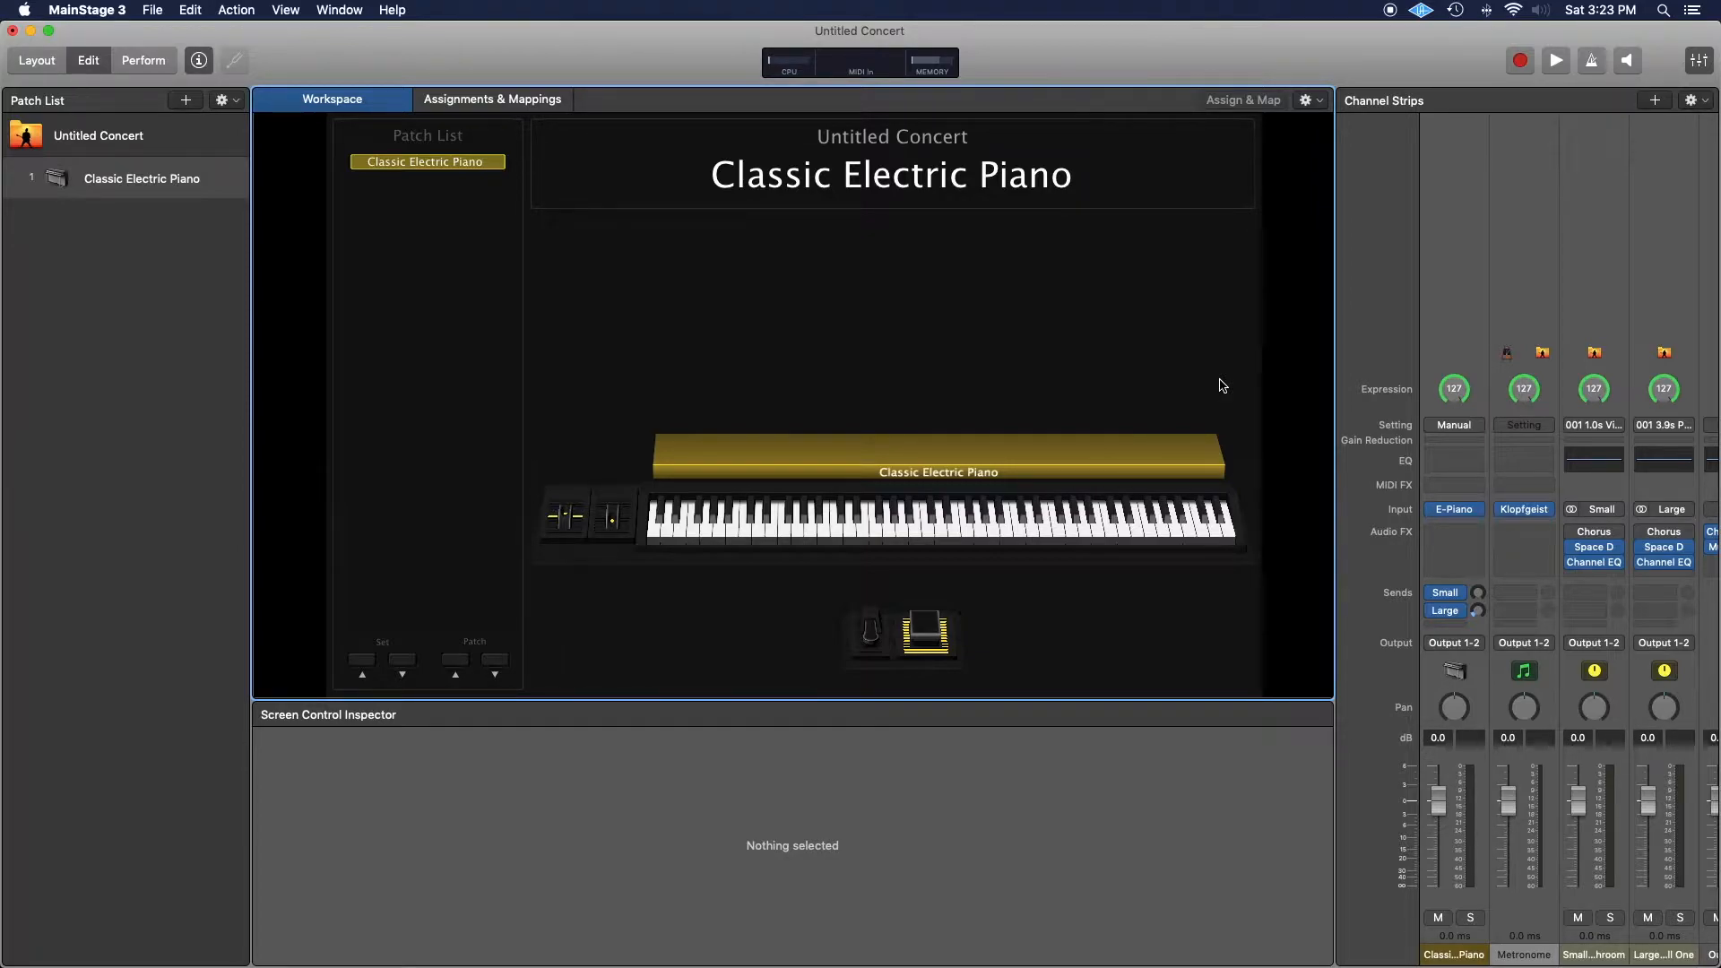
# - Replace the Classic Electric Piano channel strip's instrument with a stereo EXS24 sampler
pyautogui.click(1477, 511)
pyautogui.moveTo(1483, 520)
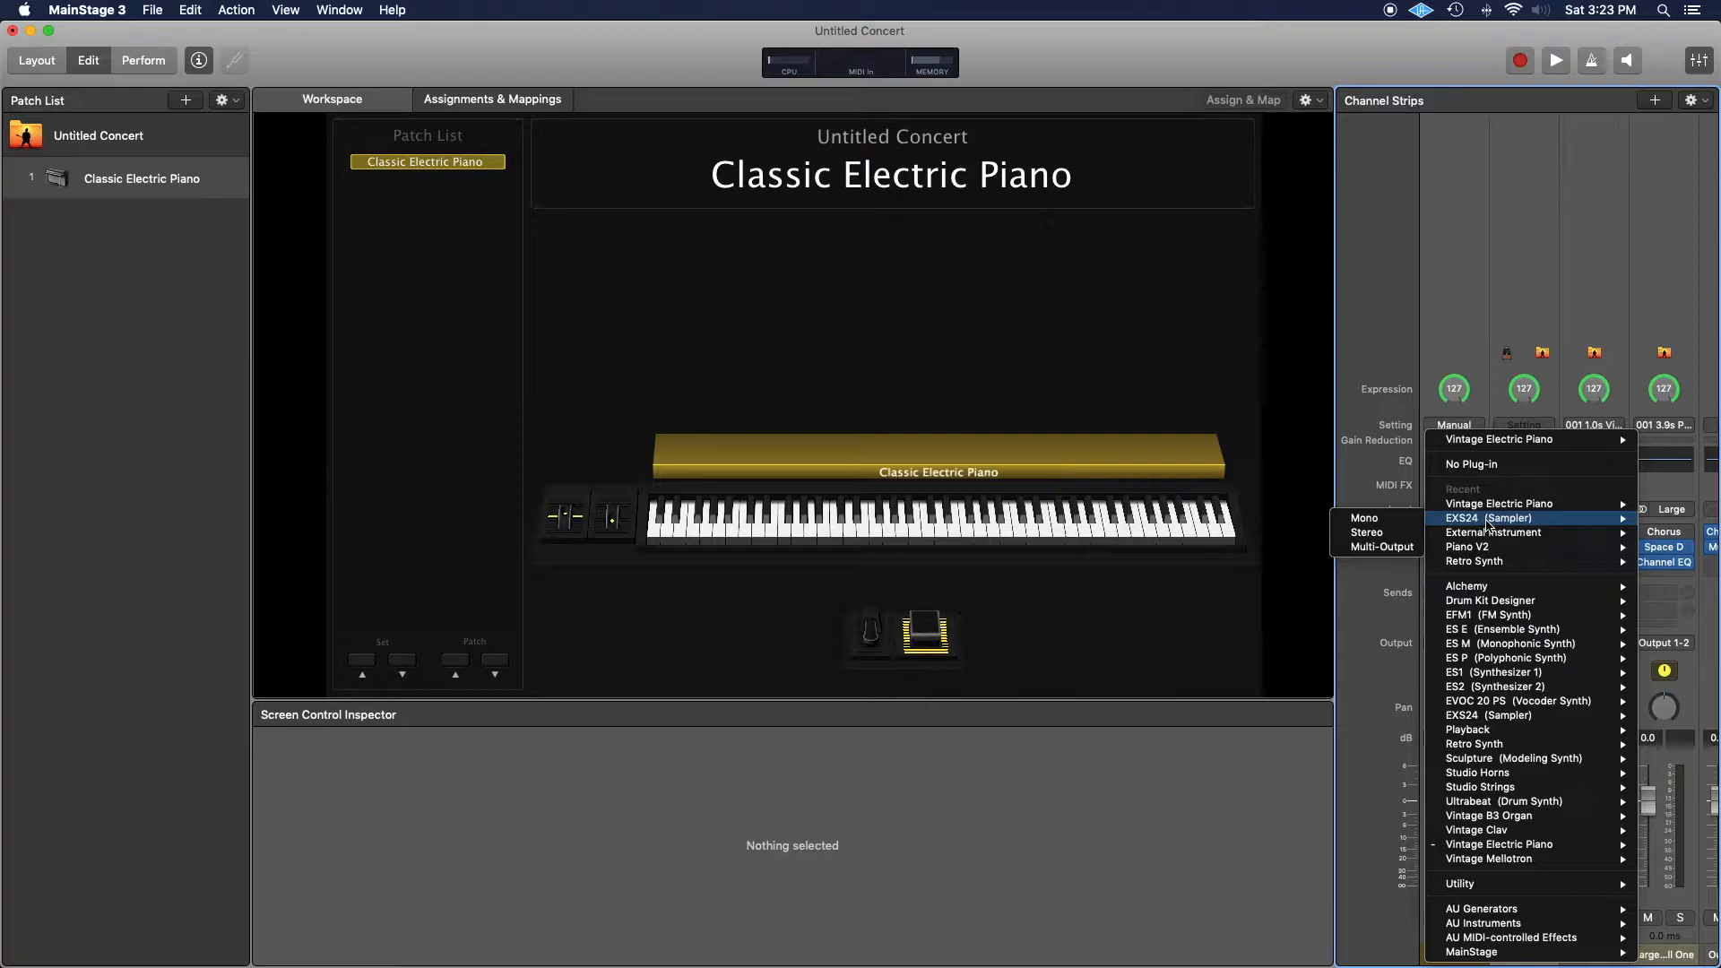
pyautogui.click(1379, 534)
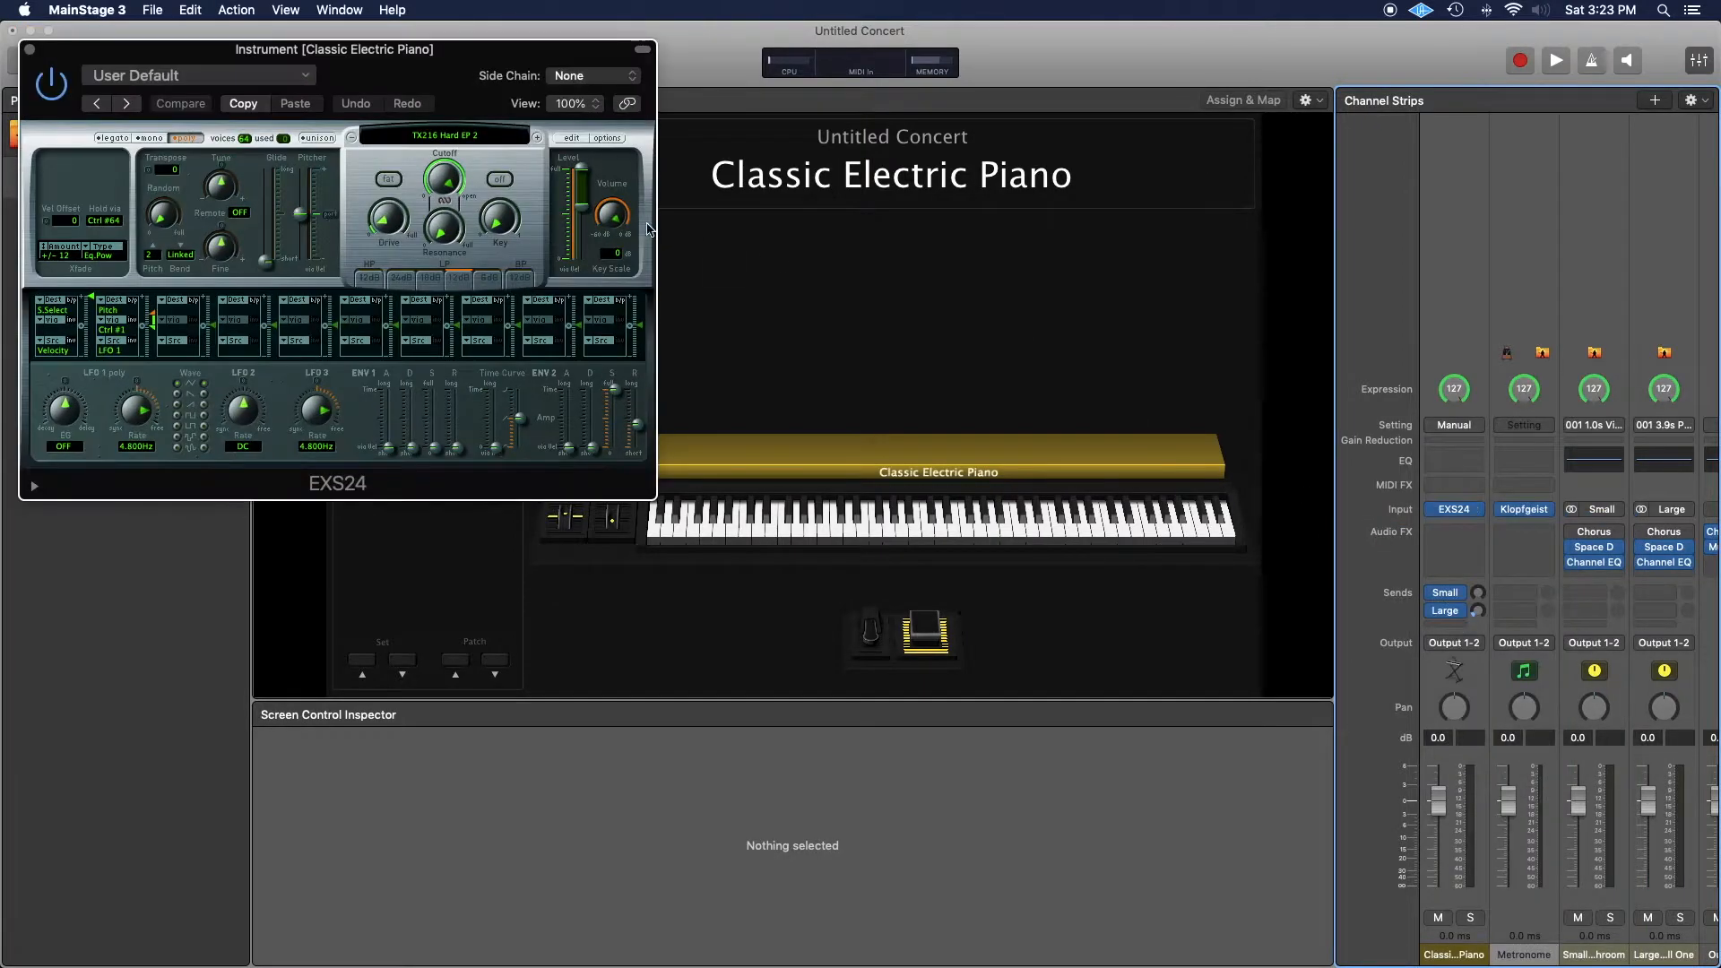
# - Load the factory acoustic piano Steinway Piano 2 into the EXS24 and close the plug-in window
pyautogui.click(445, 135)
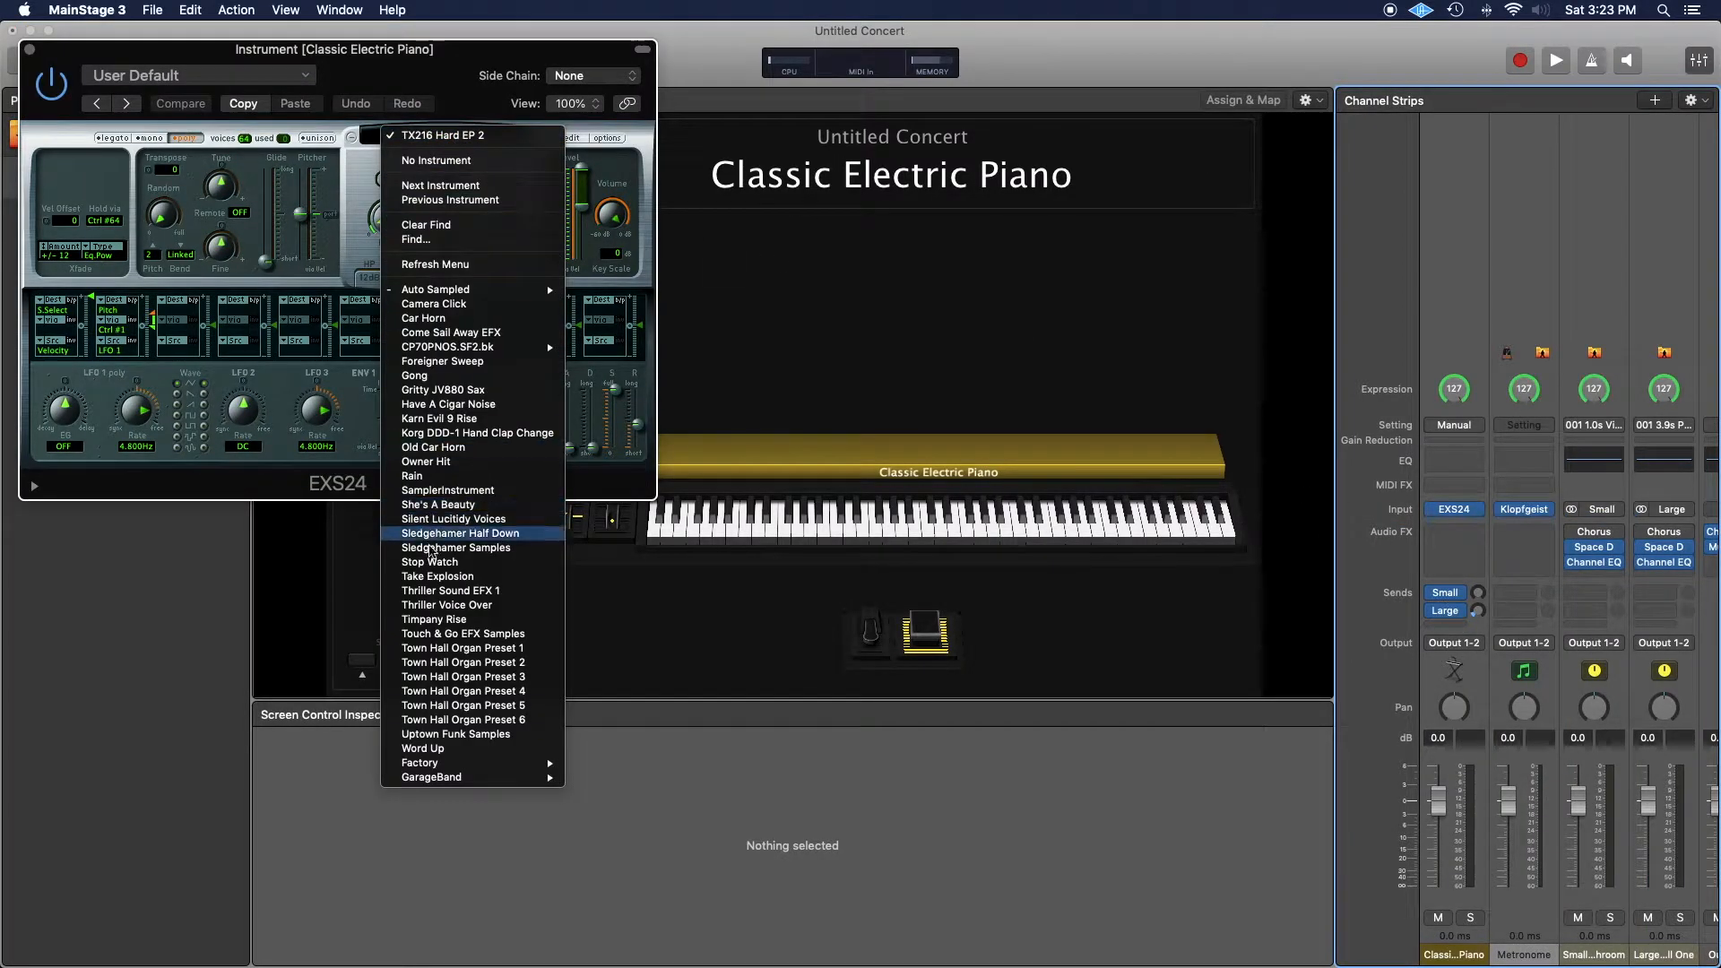
pyautogui.moveTo(430, 769)
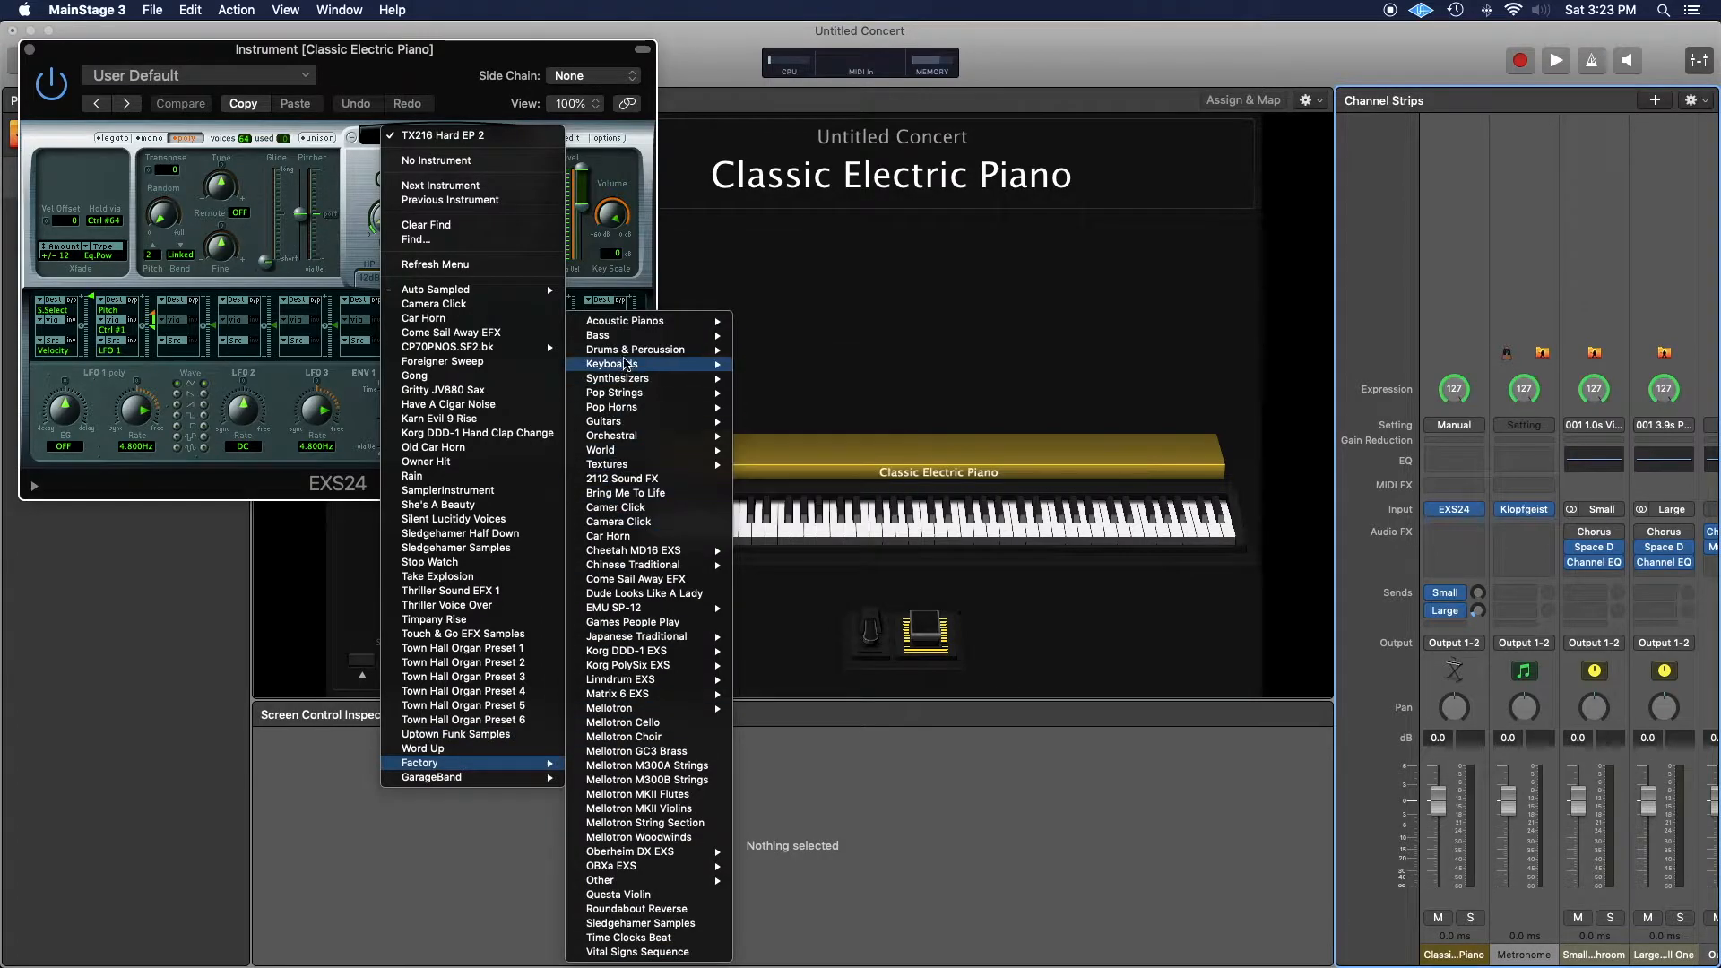
pyautogui.moveTo(627, 357)
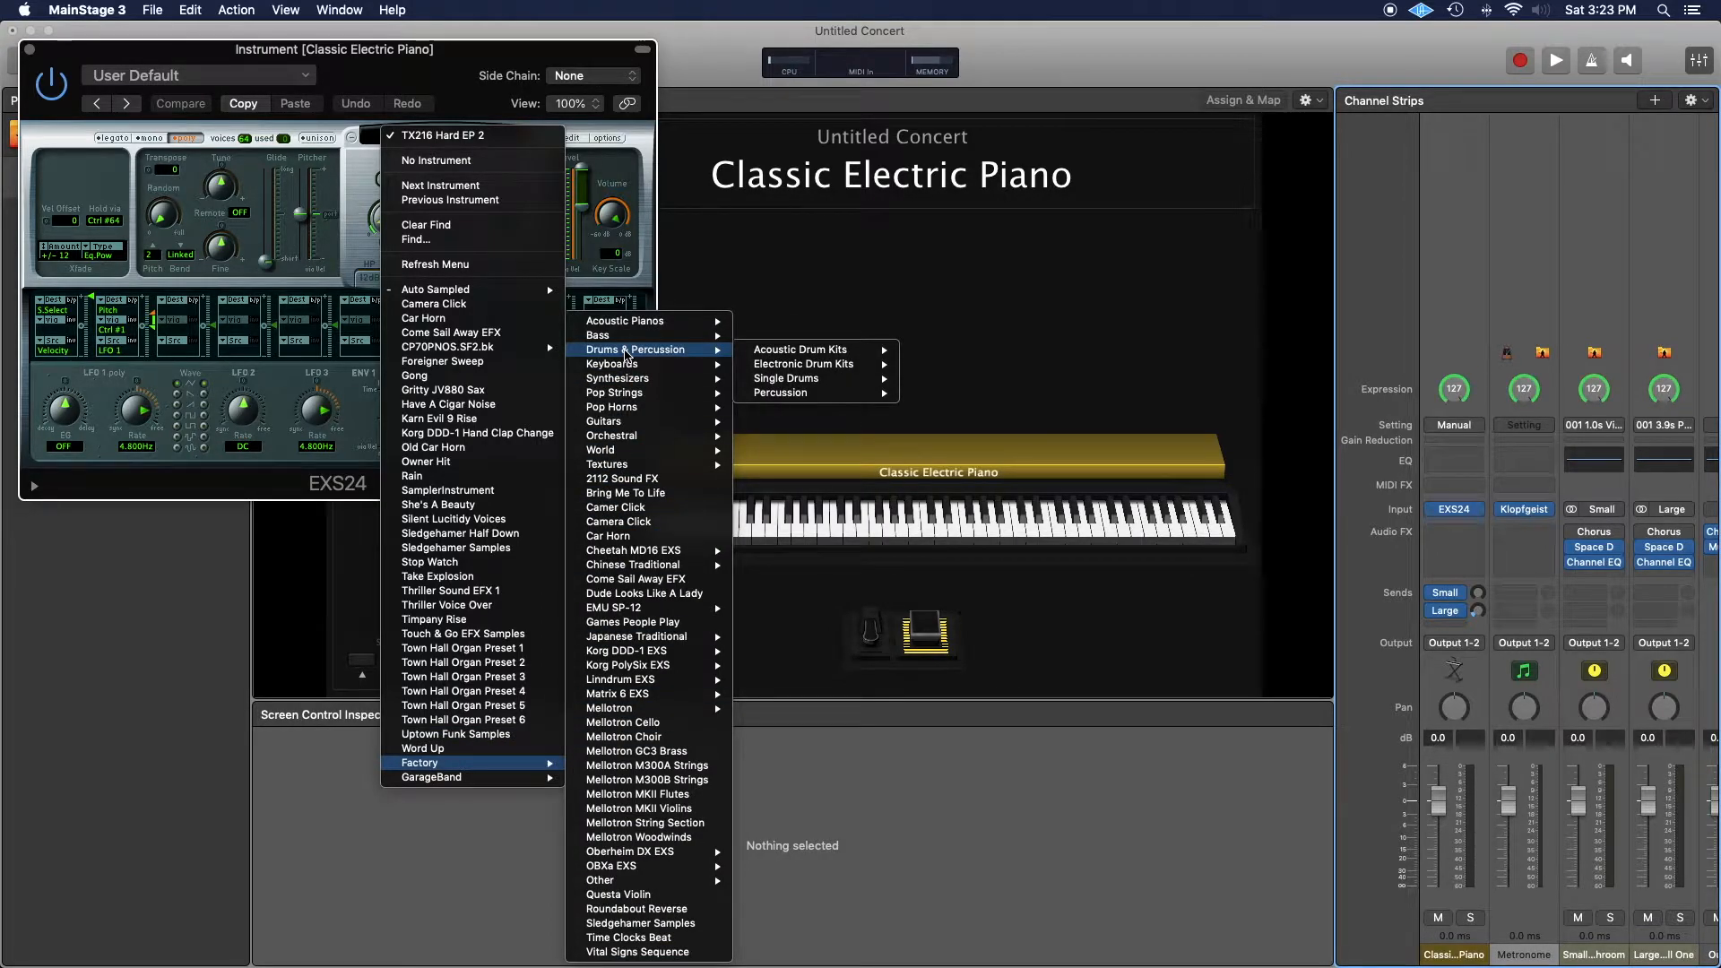
pyautogui.moveTo(626, 325)
pyautogui.click(807, 451)
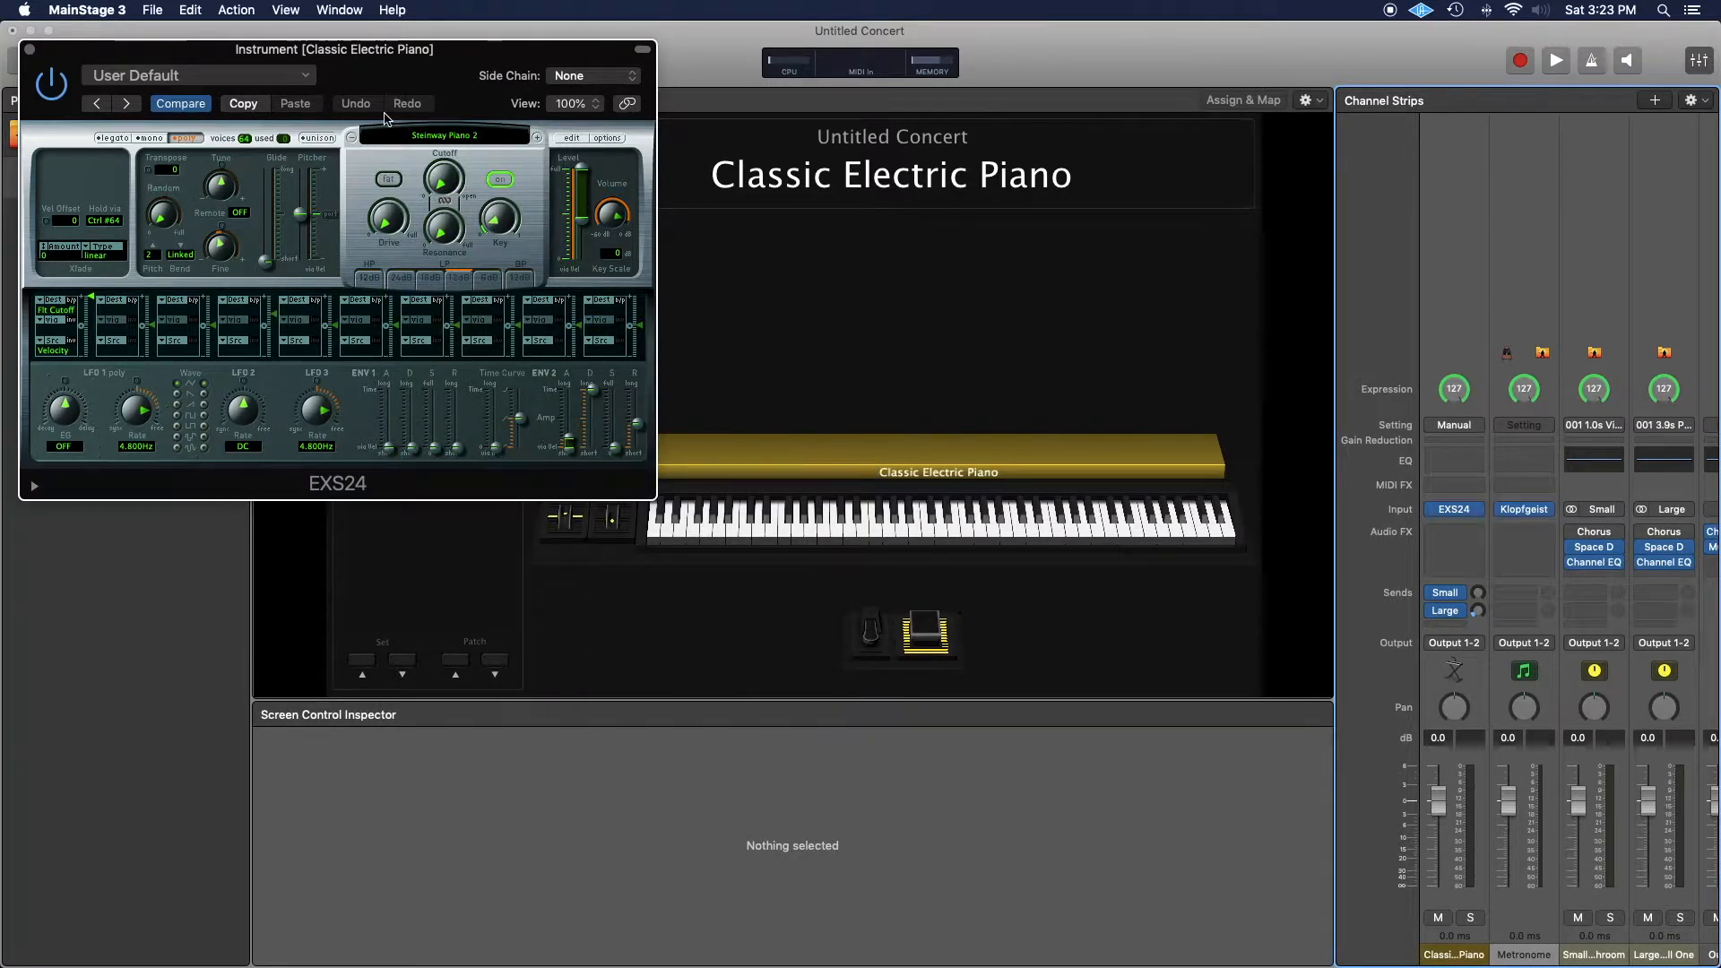
pyautogui.click(30, 50)
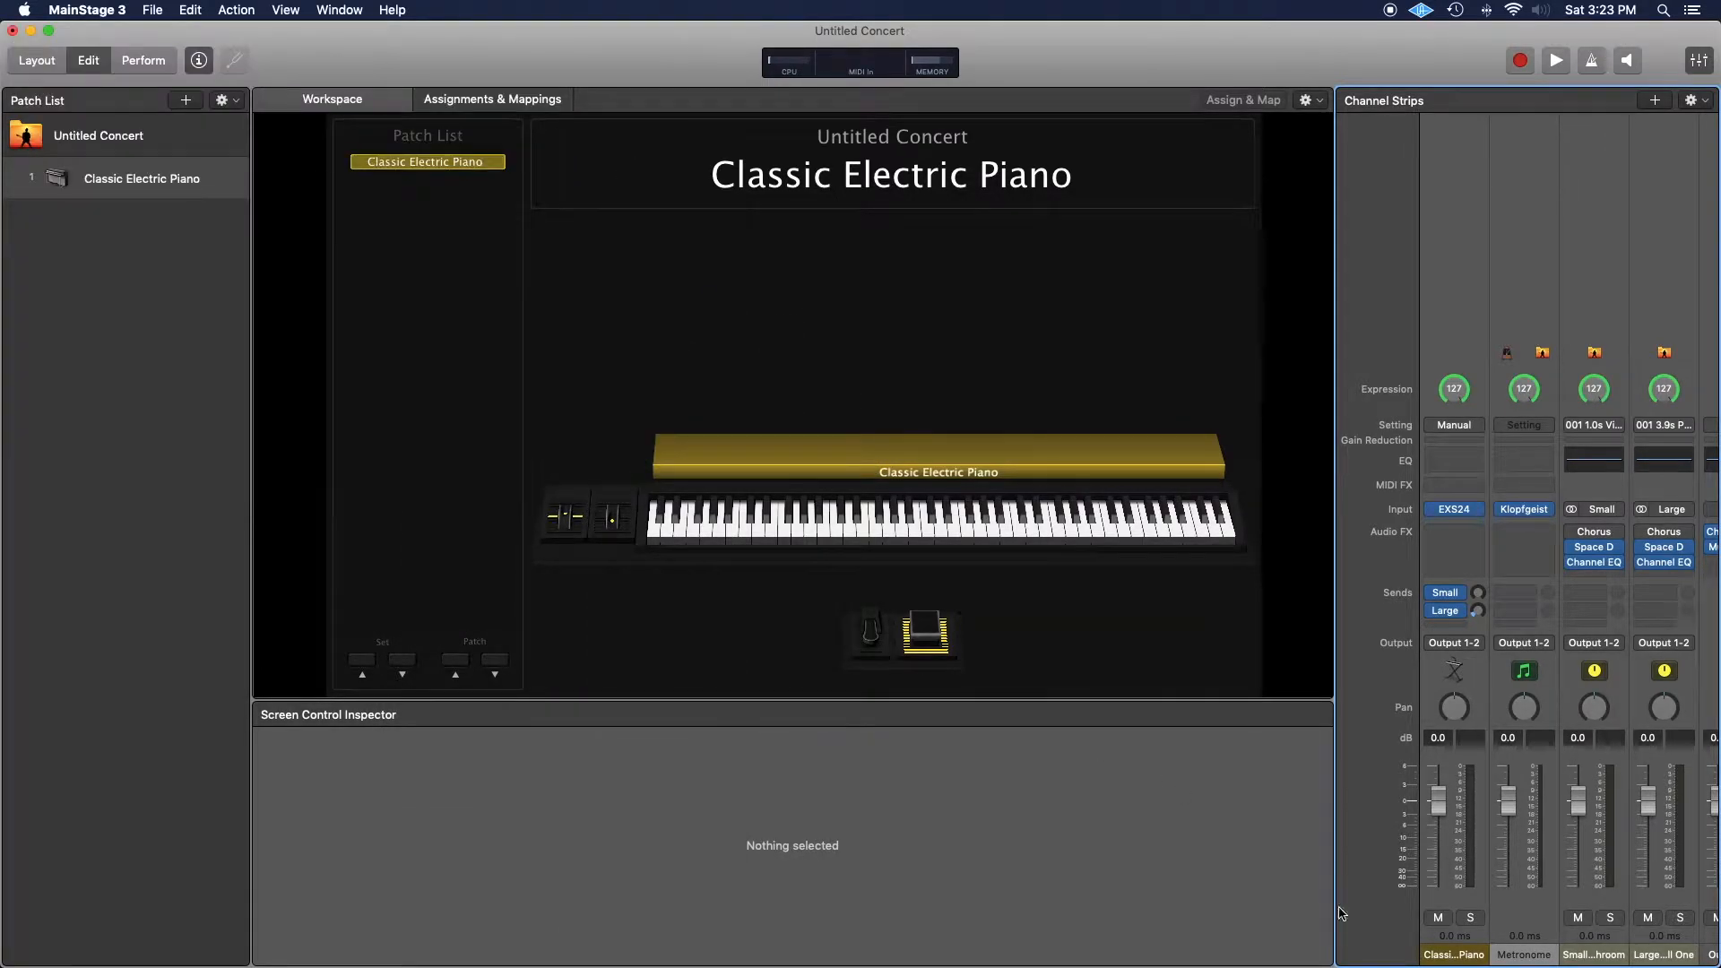
# - Rename the Classic Electric Piano channel strip as Piano
pyautogui.click(1454, 956)
pyautogui.doubleClick(1454, 956)
pyautogui.write('P')
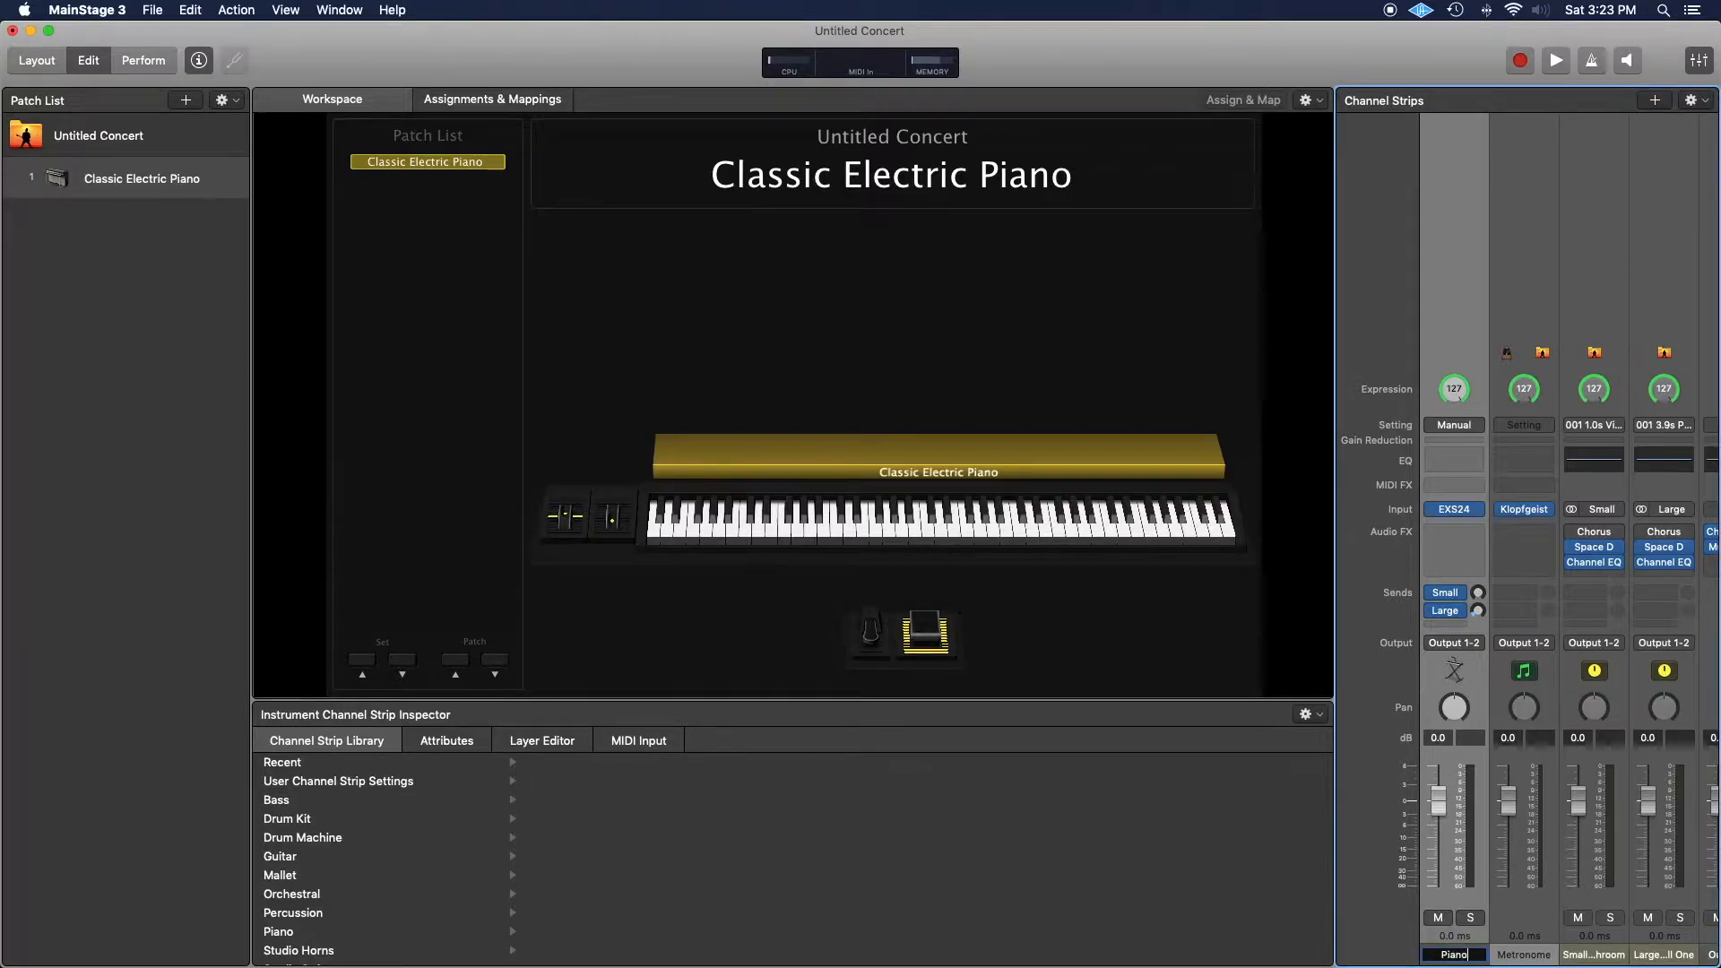
pyautogui.write('iano')
pyautogui.press('Return')
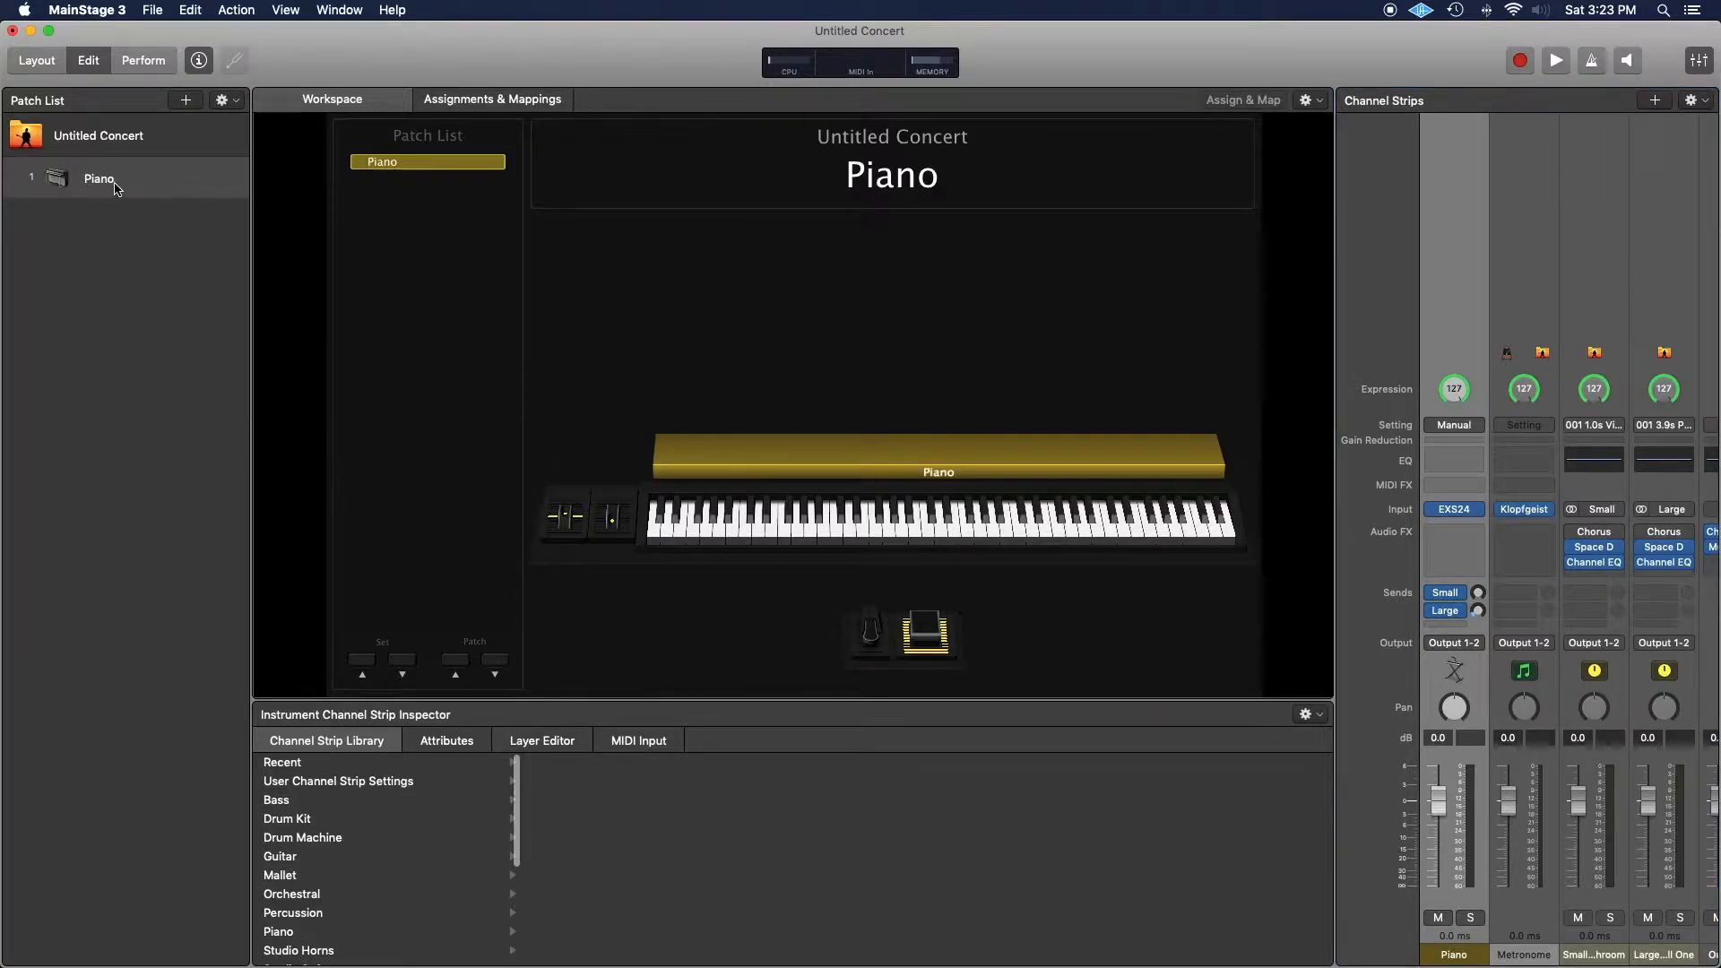
# - Rename the patch in the patch list as Jazz Trio
pyautogui.click(94, 180)
pyautogui.doubleClick(95, 180)
pyautogui.write('J')
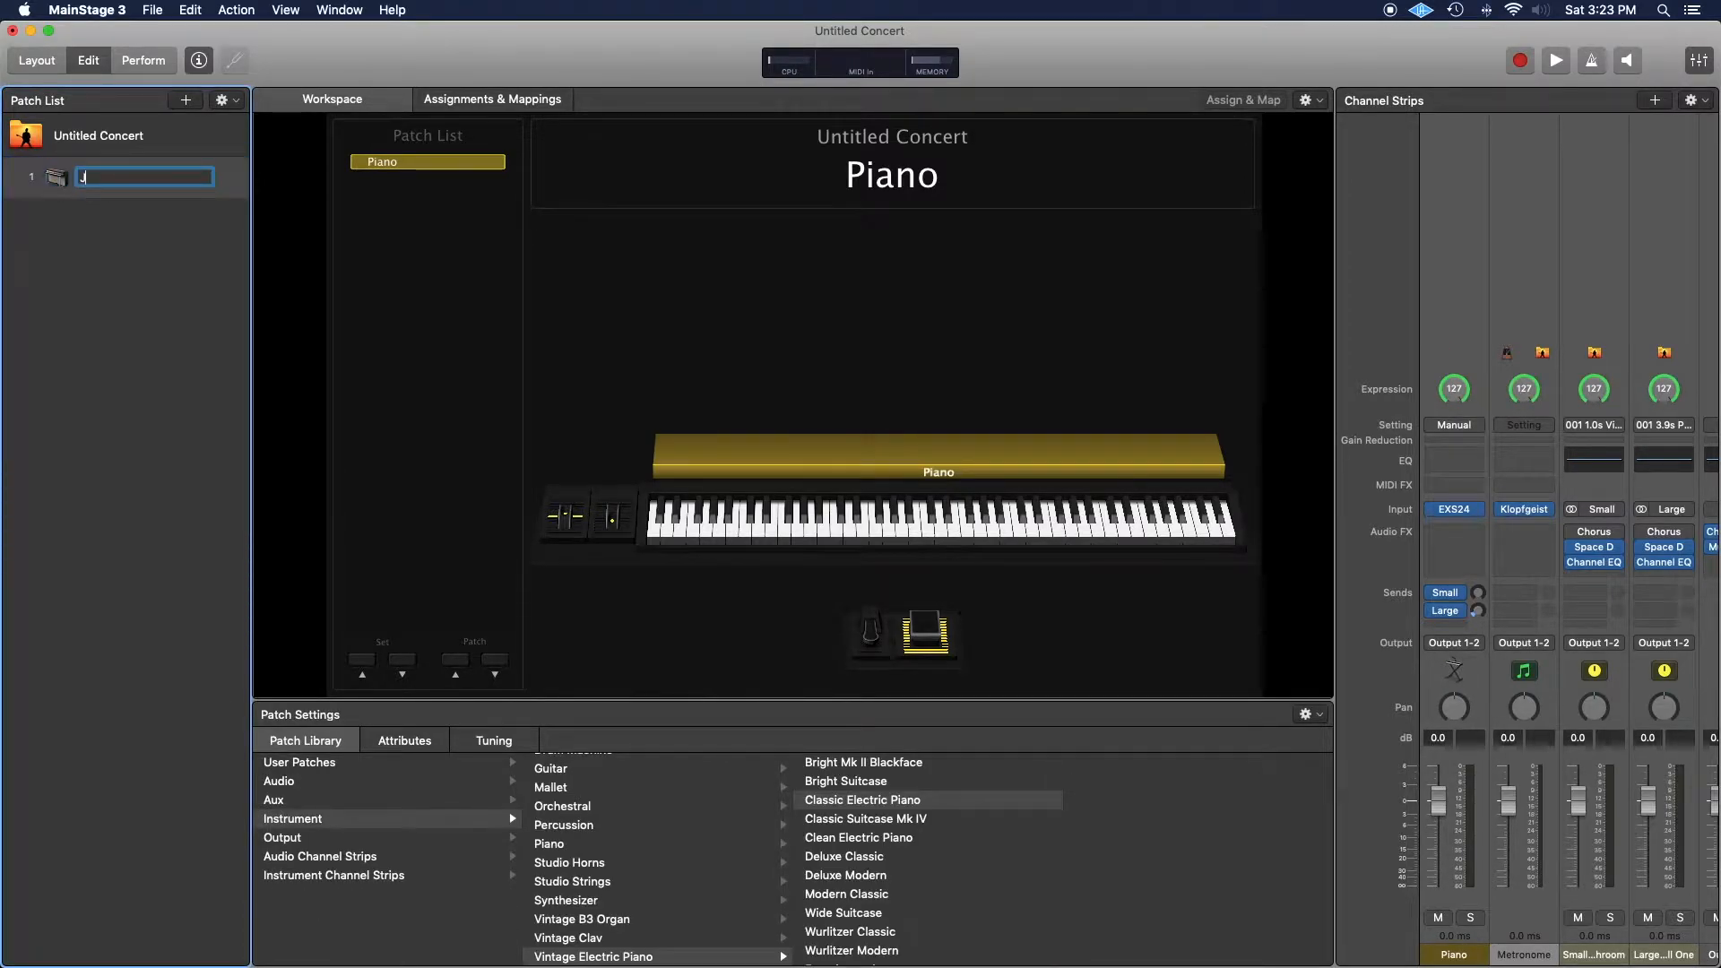
pyautogui.write('azz Trio')
pyautogui.press('Return')
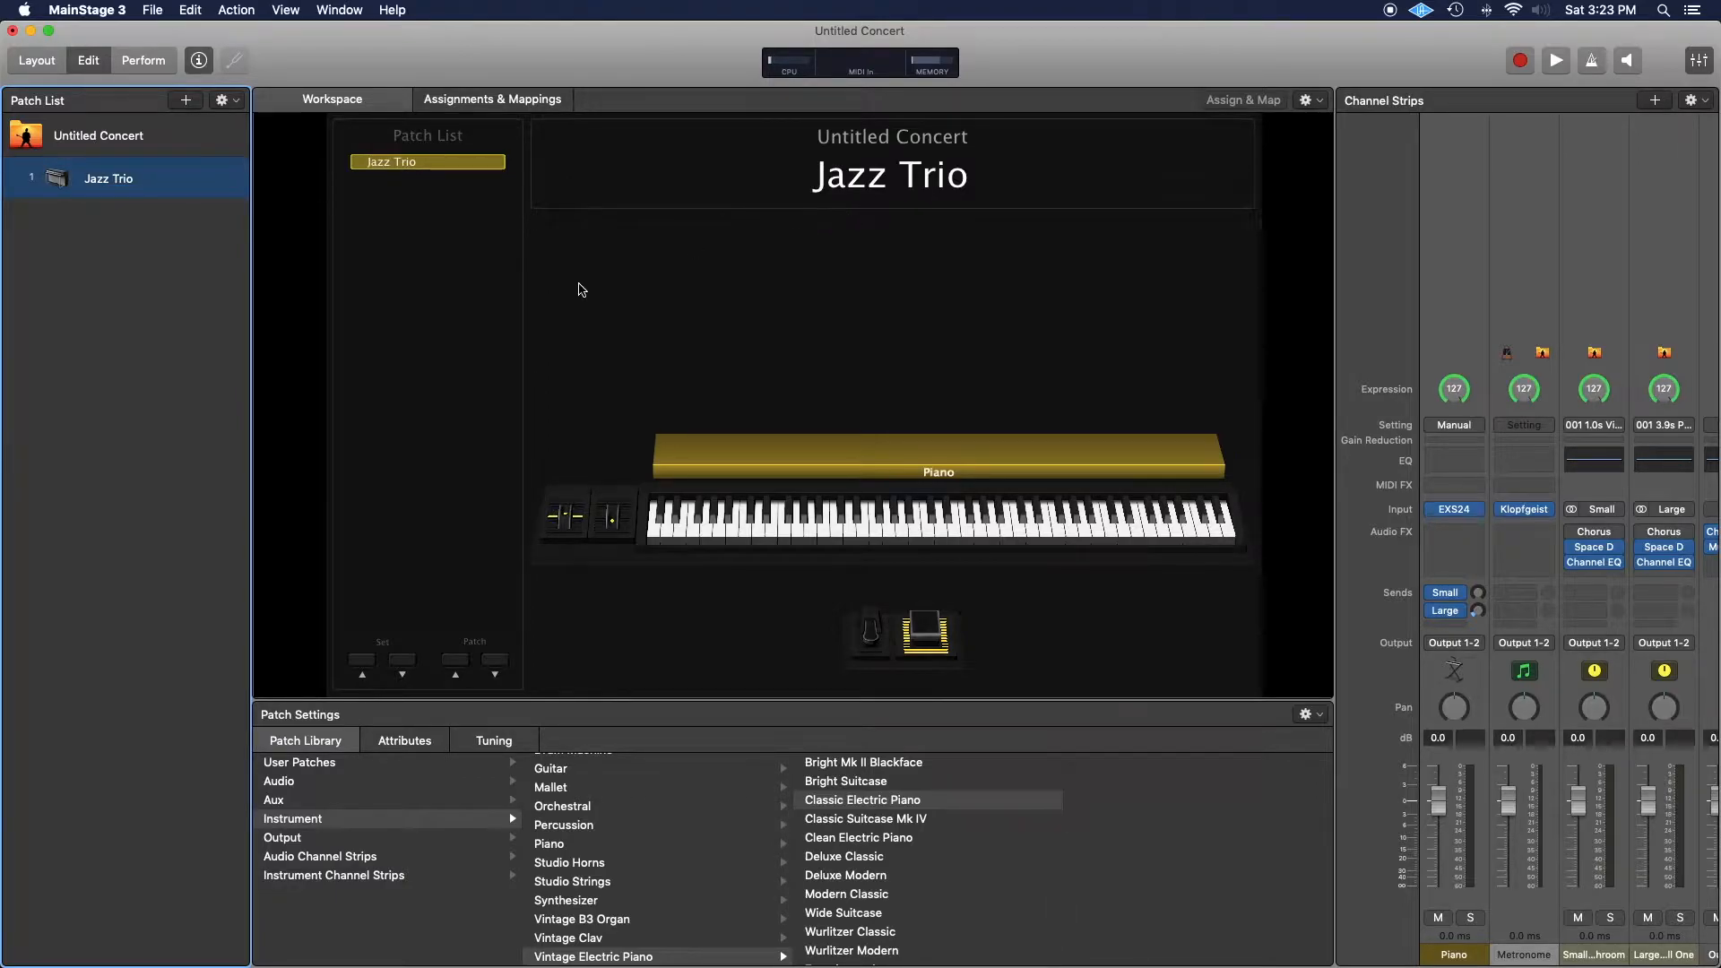
# - Add one software instrument channel strip to the patch and move it ahead of the Piano strip
pyautogui.click(1654, 99)
pyautogui.click(1089, 235)
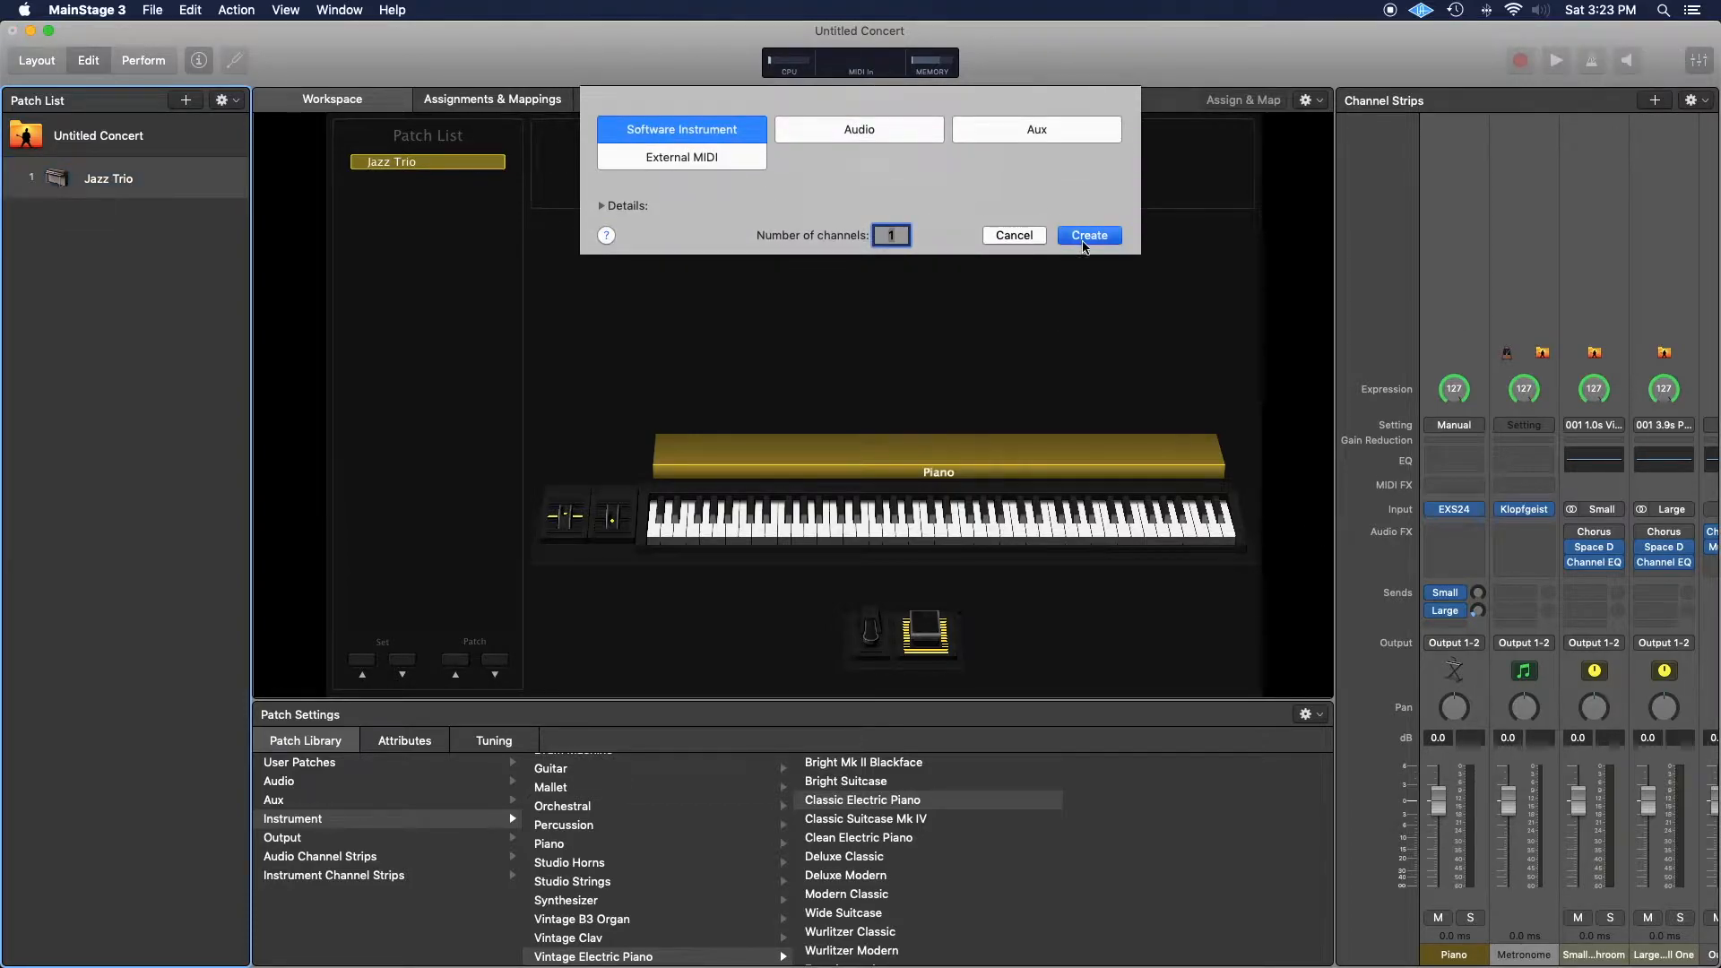
pyautogui.click(1529, 939)
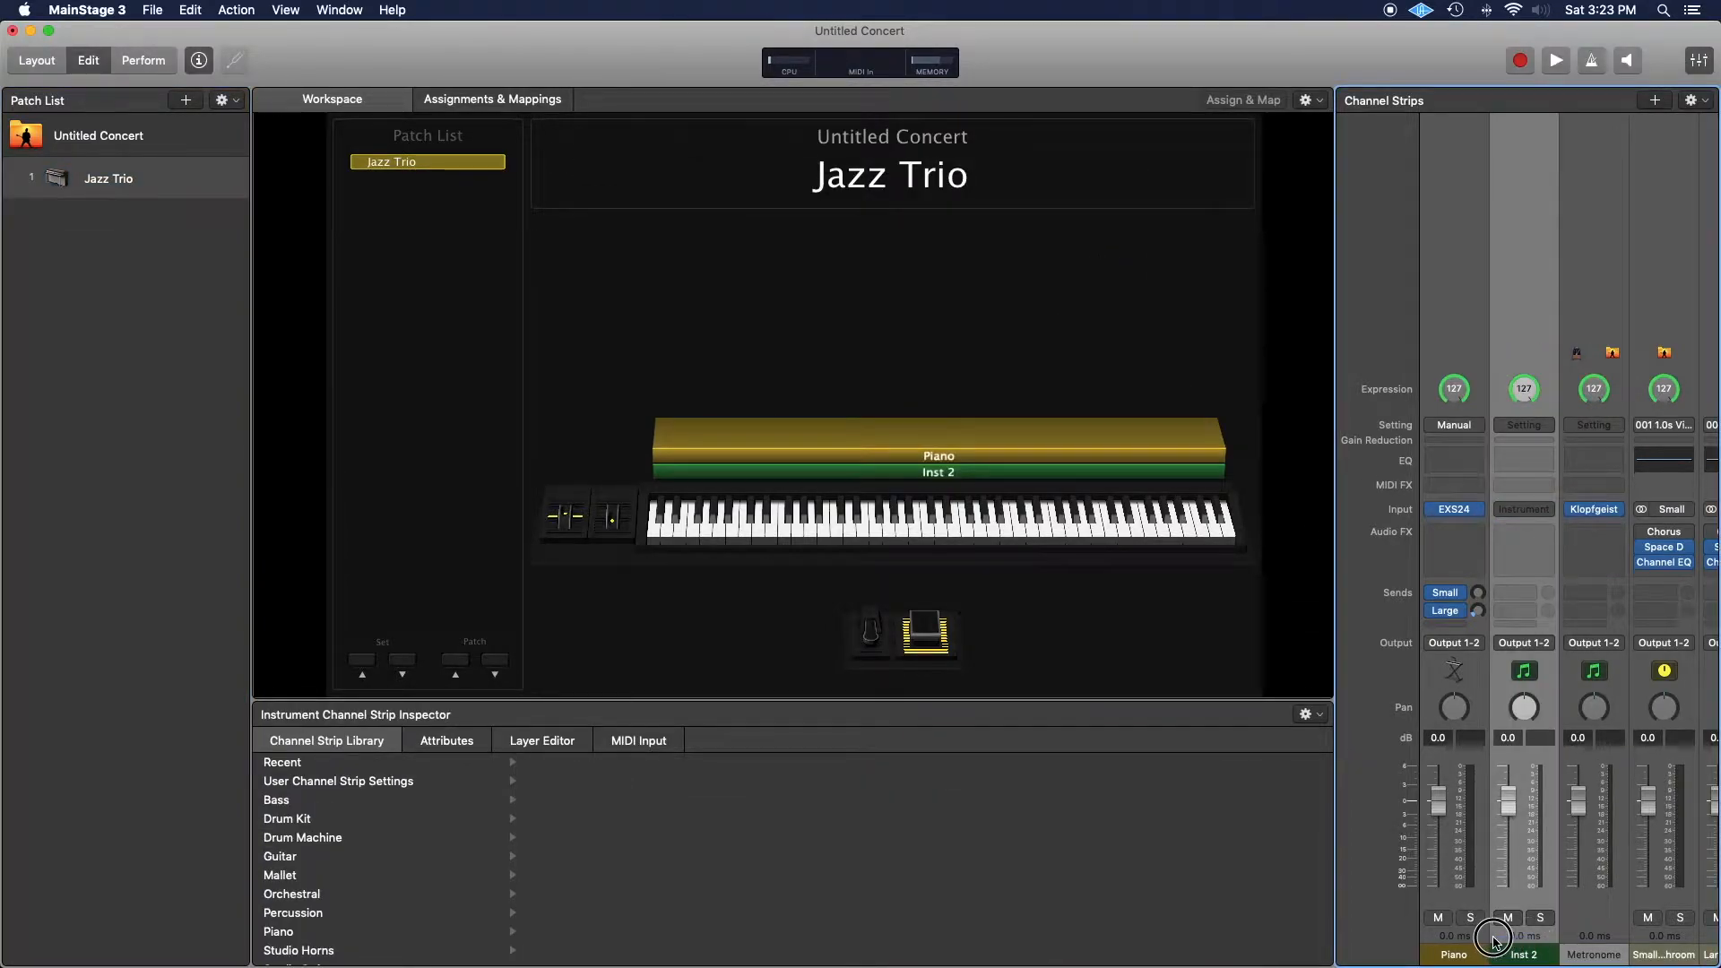
pyautogui.moveTo(1528, 939); pyautogui.dragTo(1454, 941)
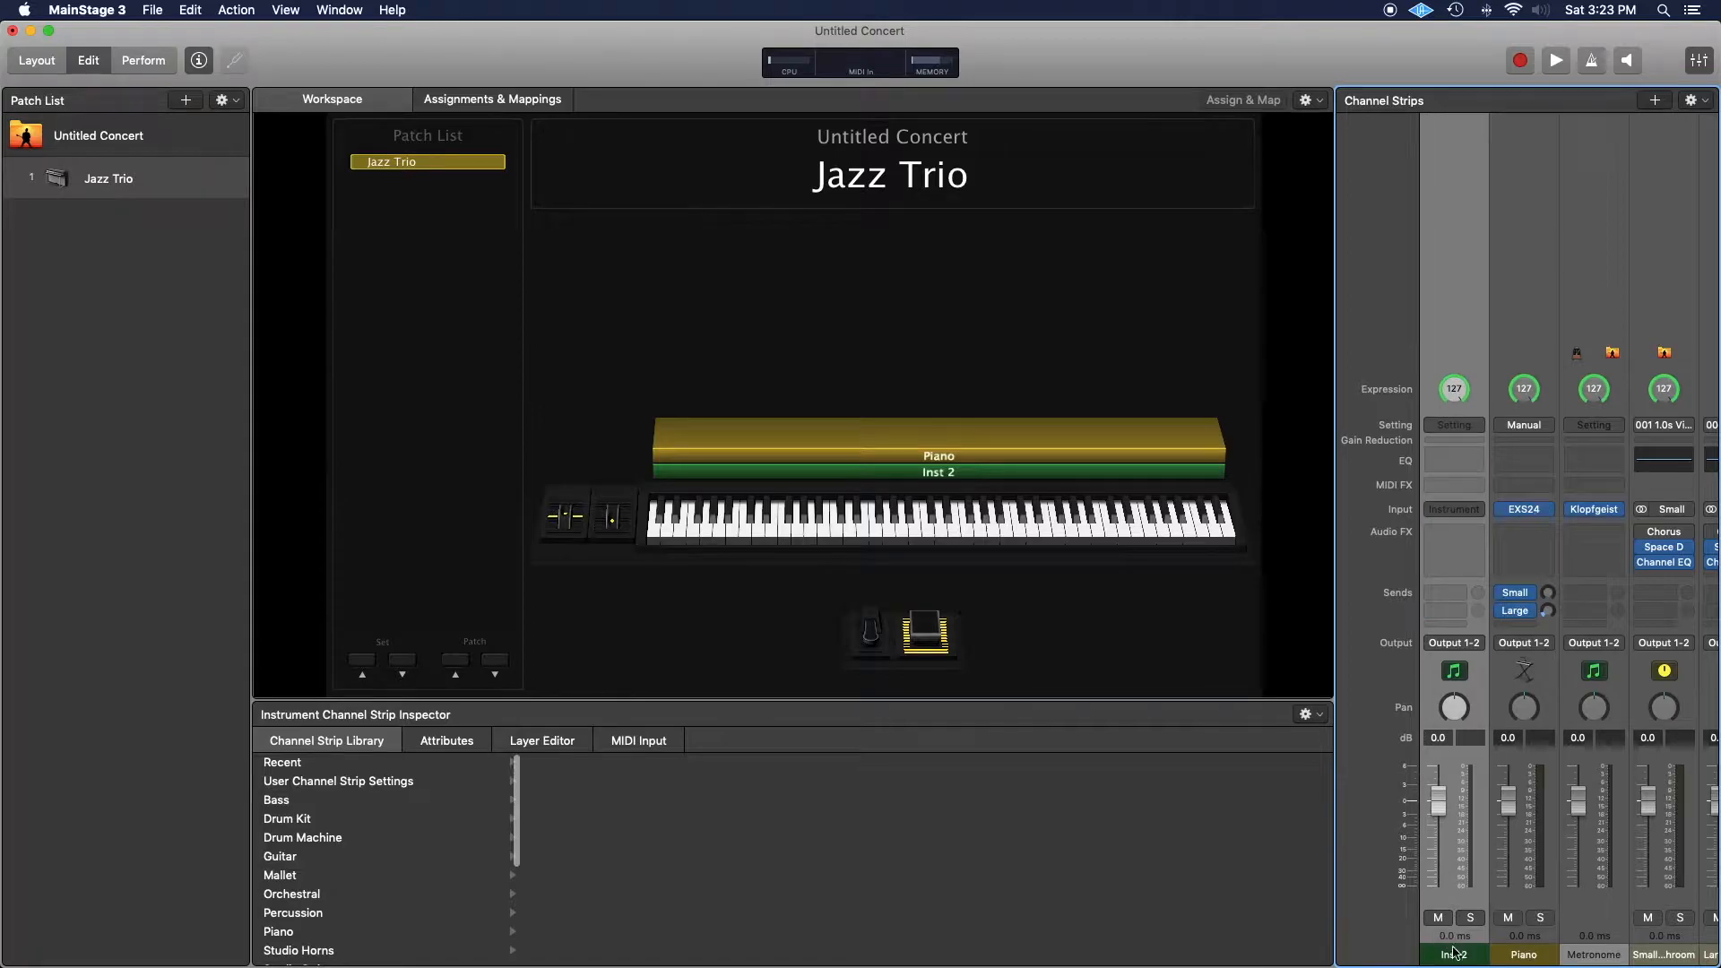
# - Rename the new software instrument channel strip as bass
pyautogui.doubleClick(1454, 954)
pyautogui.write('bass')
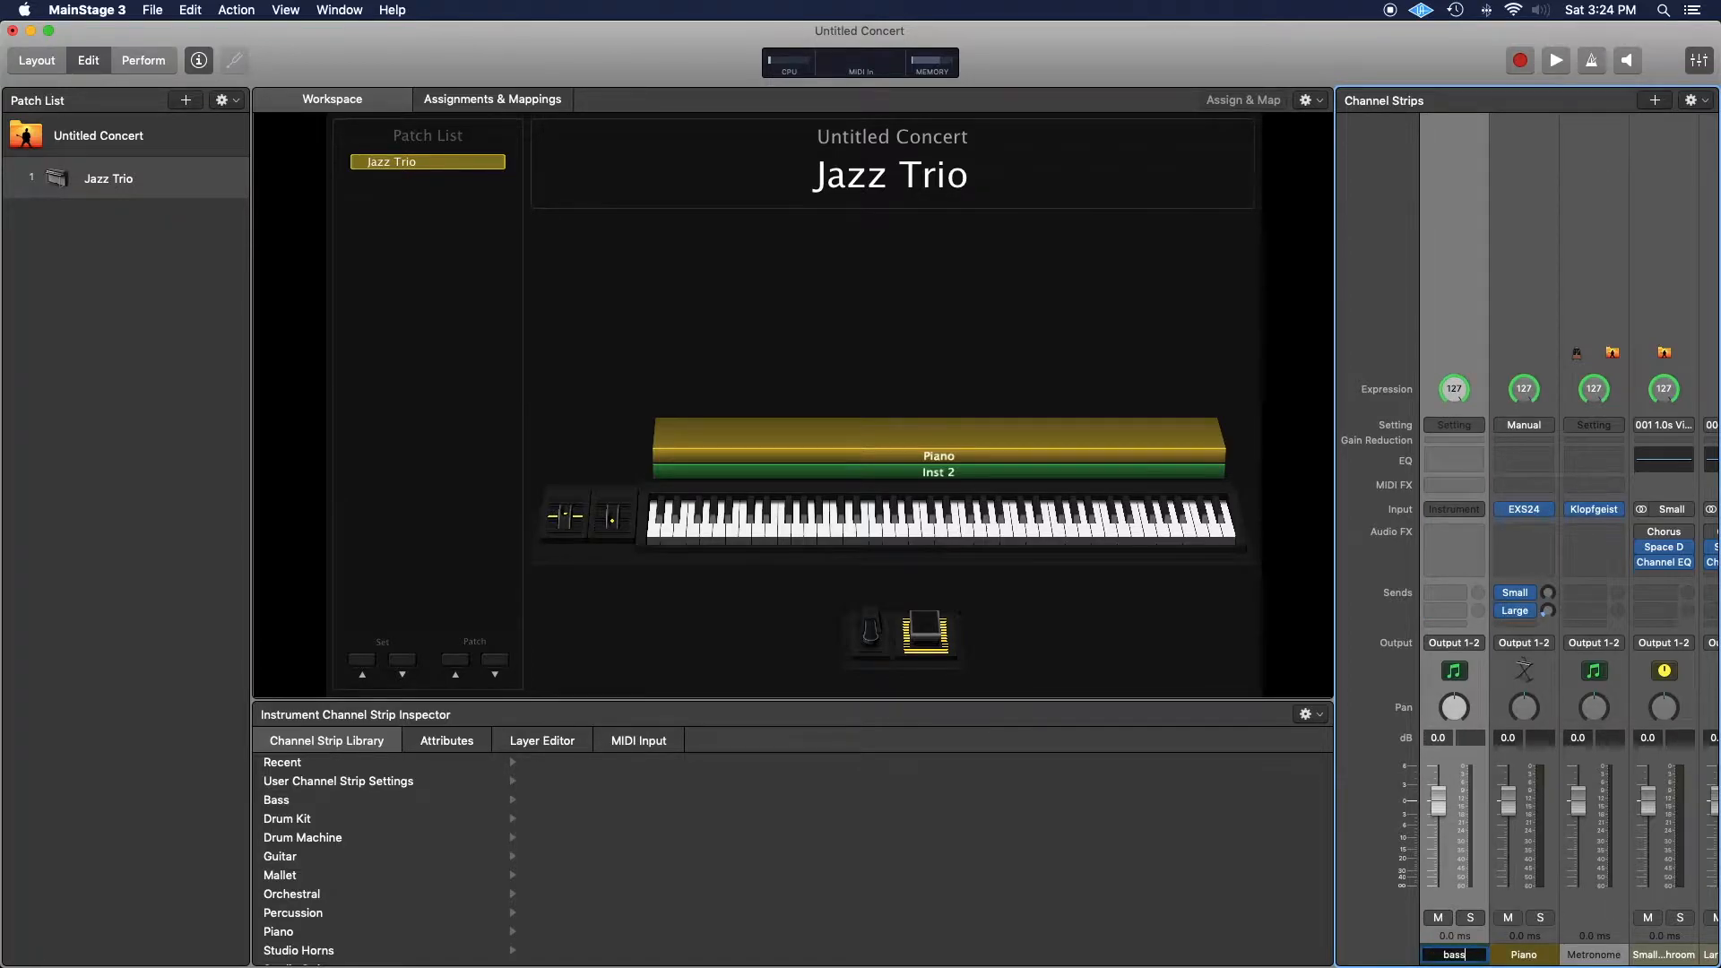
pyautogui.press('Return')
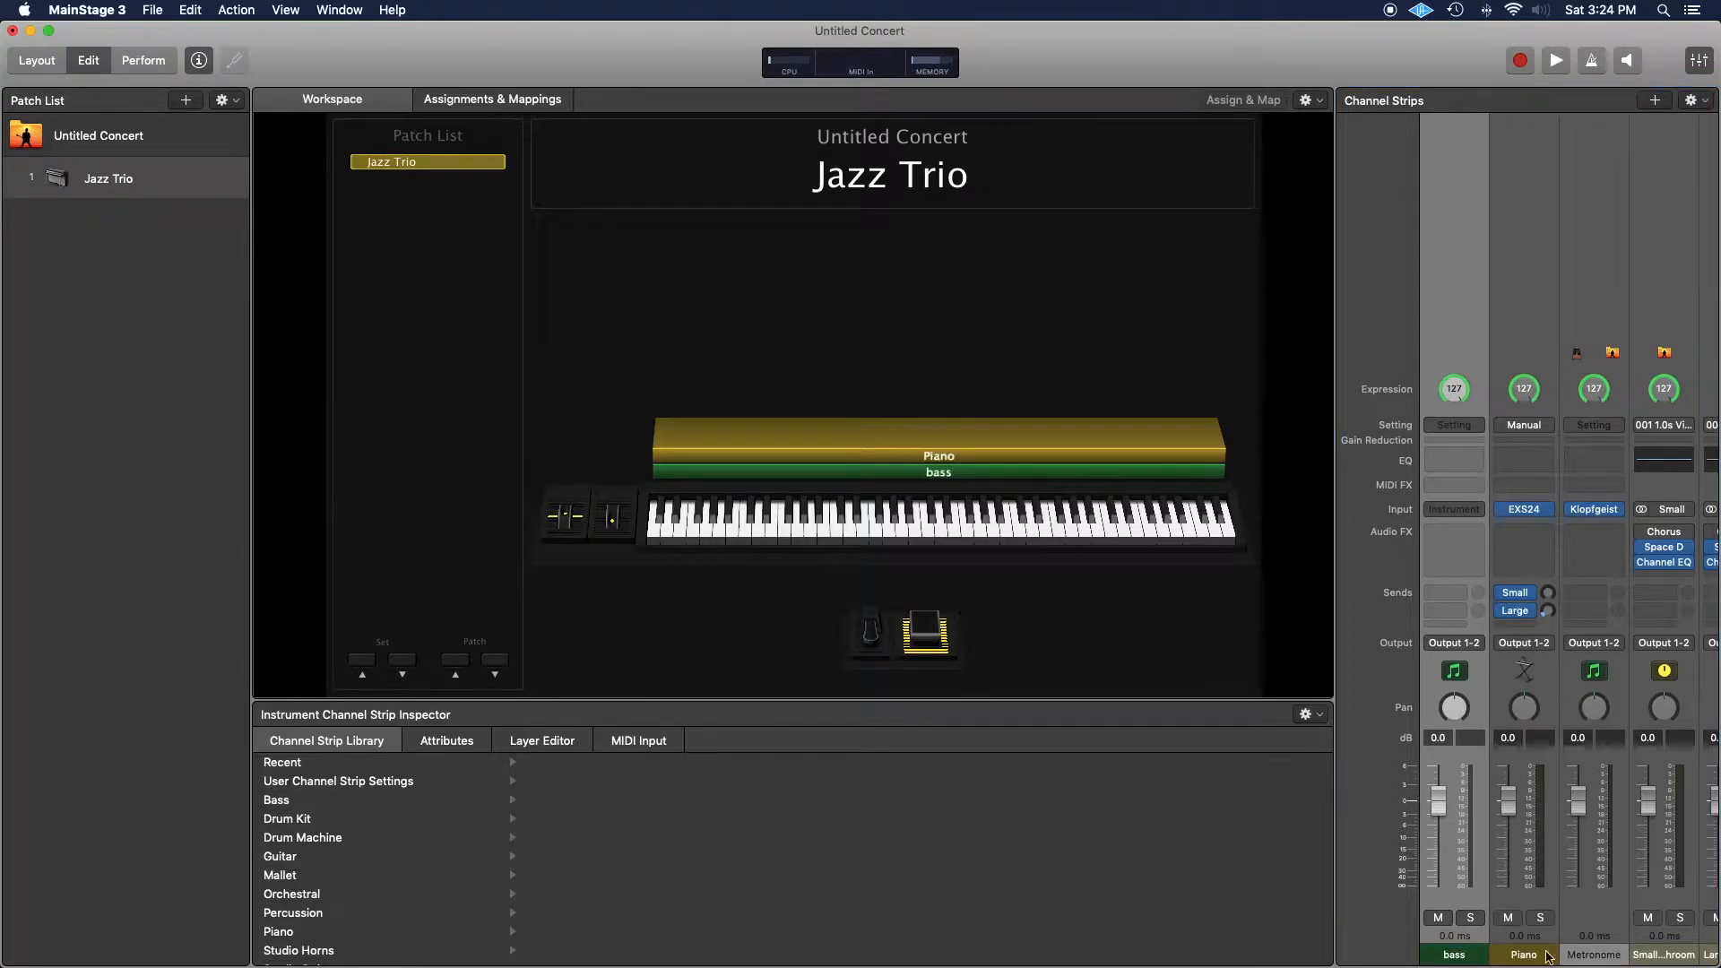
# - Insert a stereo EXS24 sampler as the instrument on the bass channel strip
pyautogui.click(1465, 509)
pyautogui.moveTo(1470, 544)
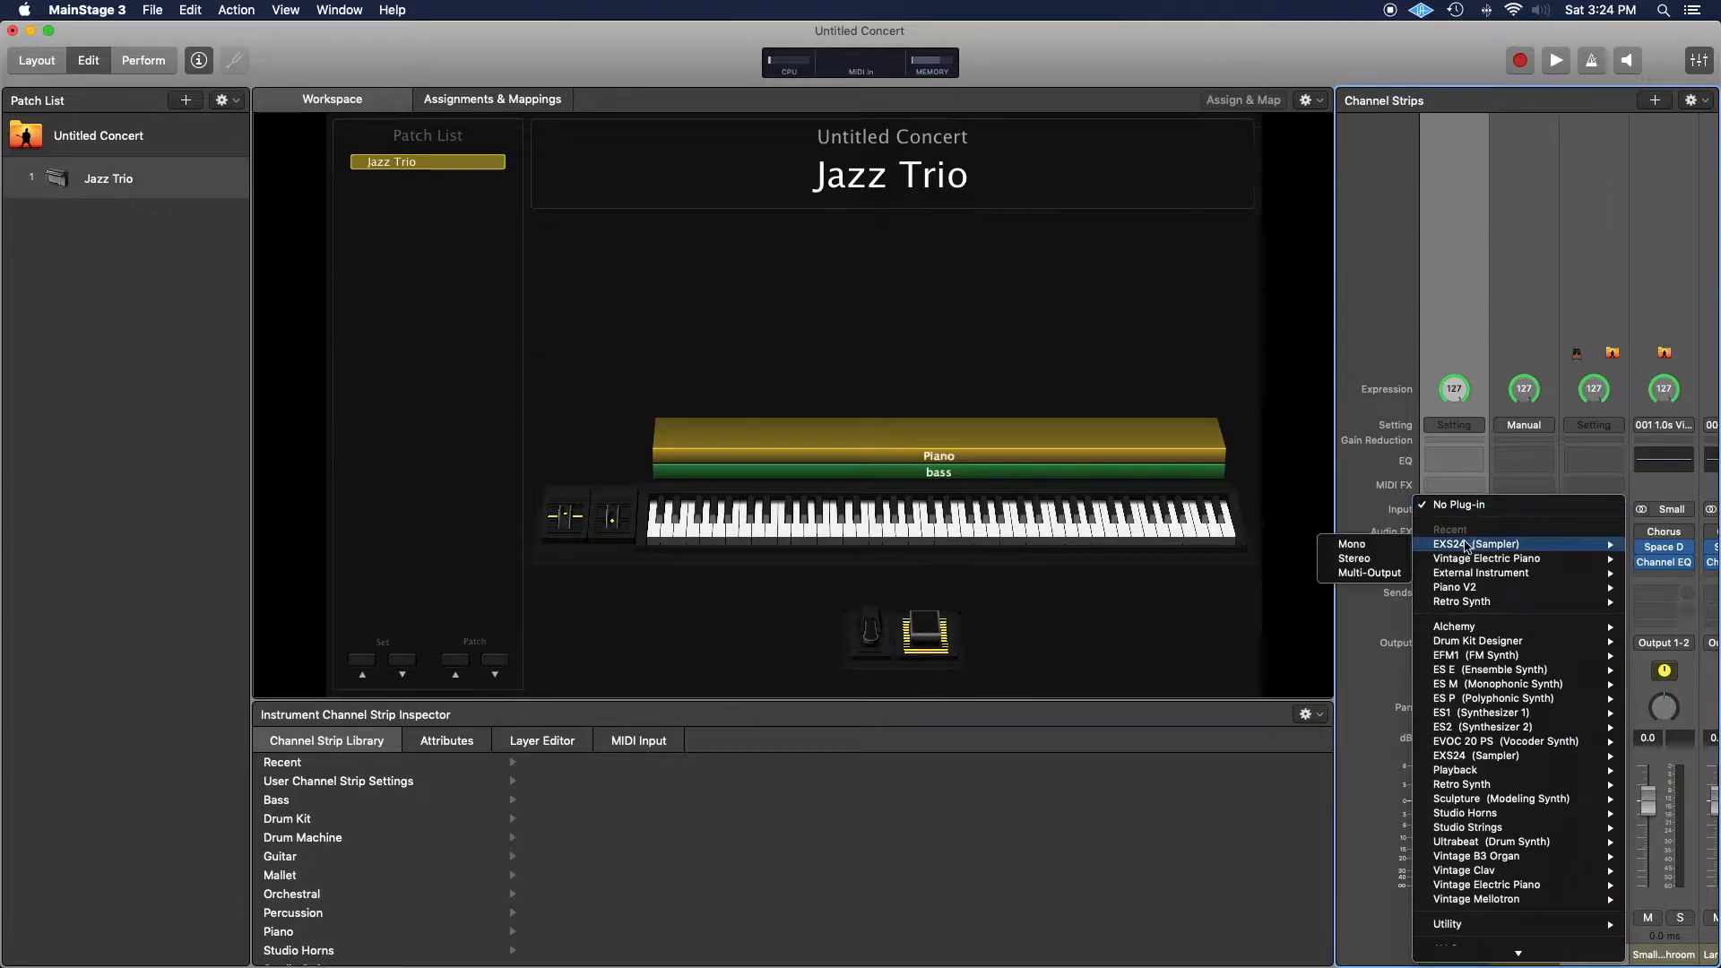
pyautogui.click(1359, 558)
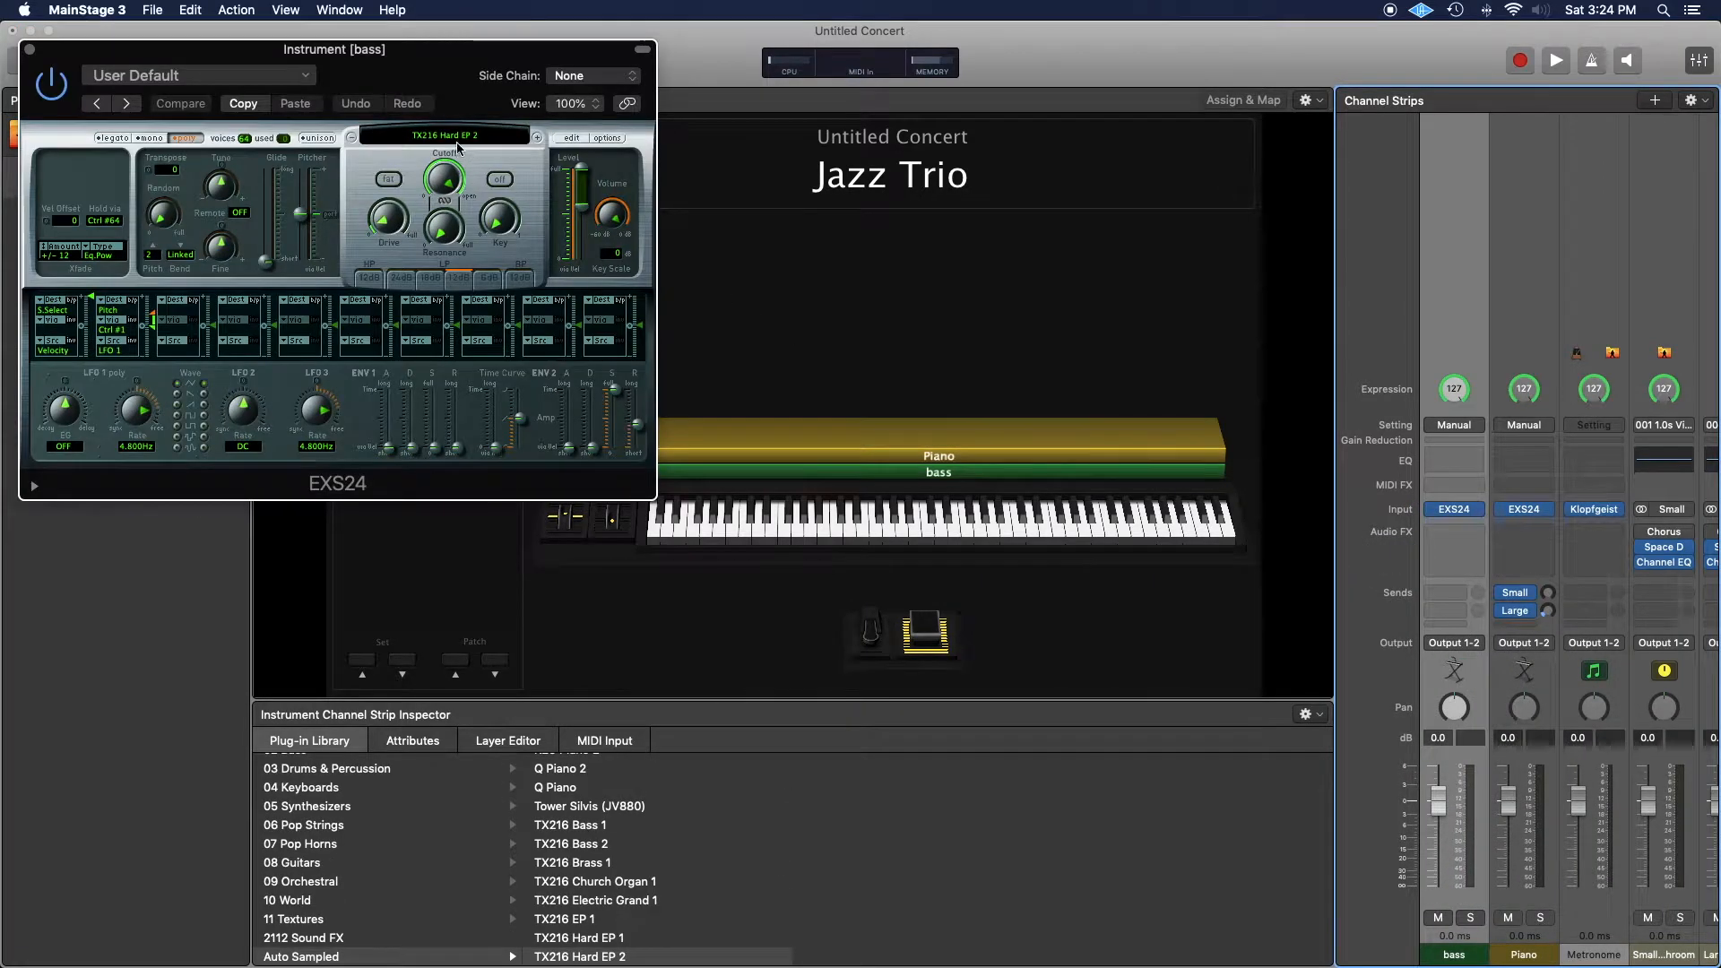
# - Load the factory acoustic bass Upright Jazz Bass into the bass strip's EXS24 and close the plug-in window
pyautogui.click(458, 143)
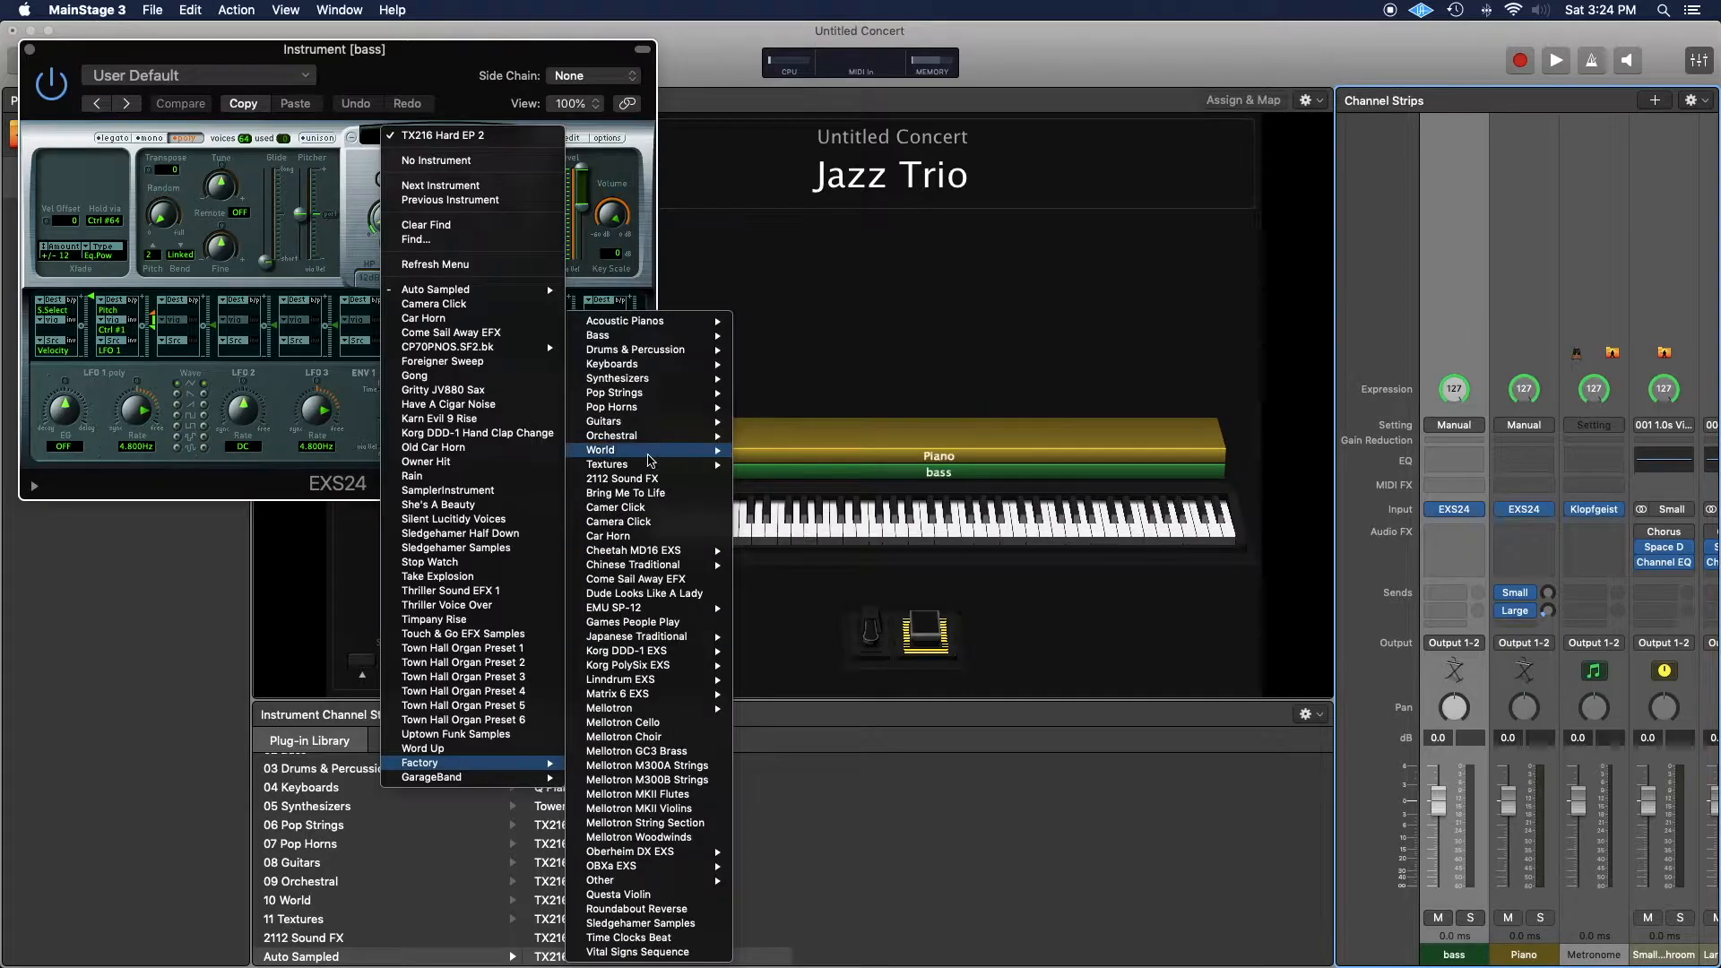
pyautogui.moveTo(638, 337)
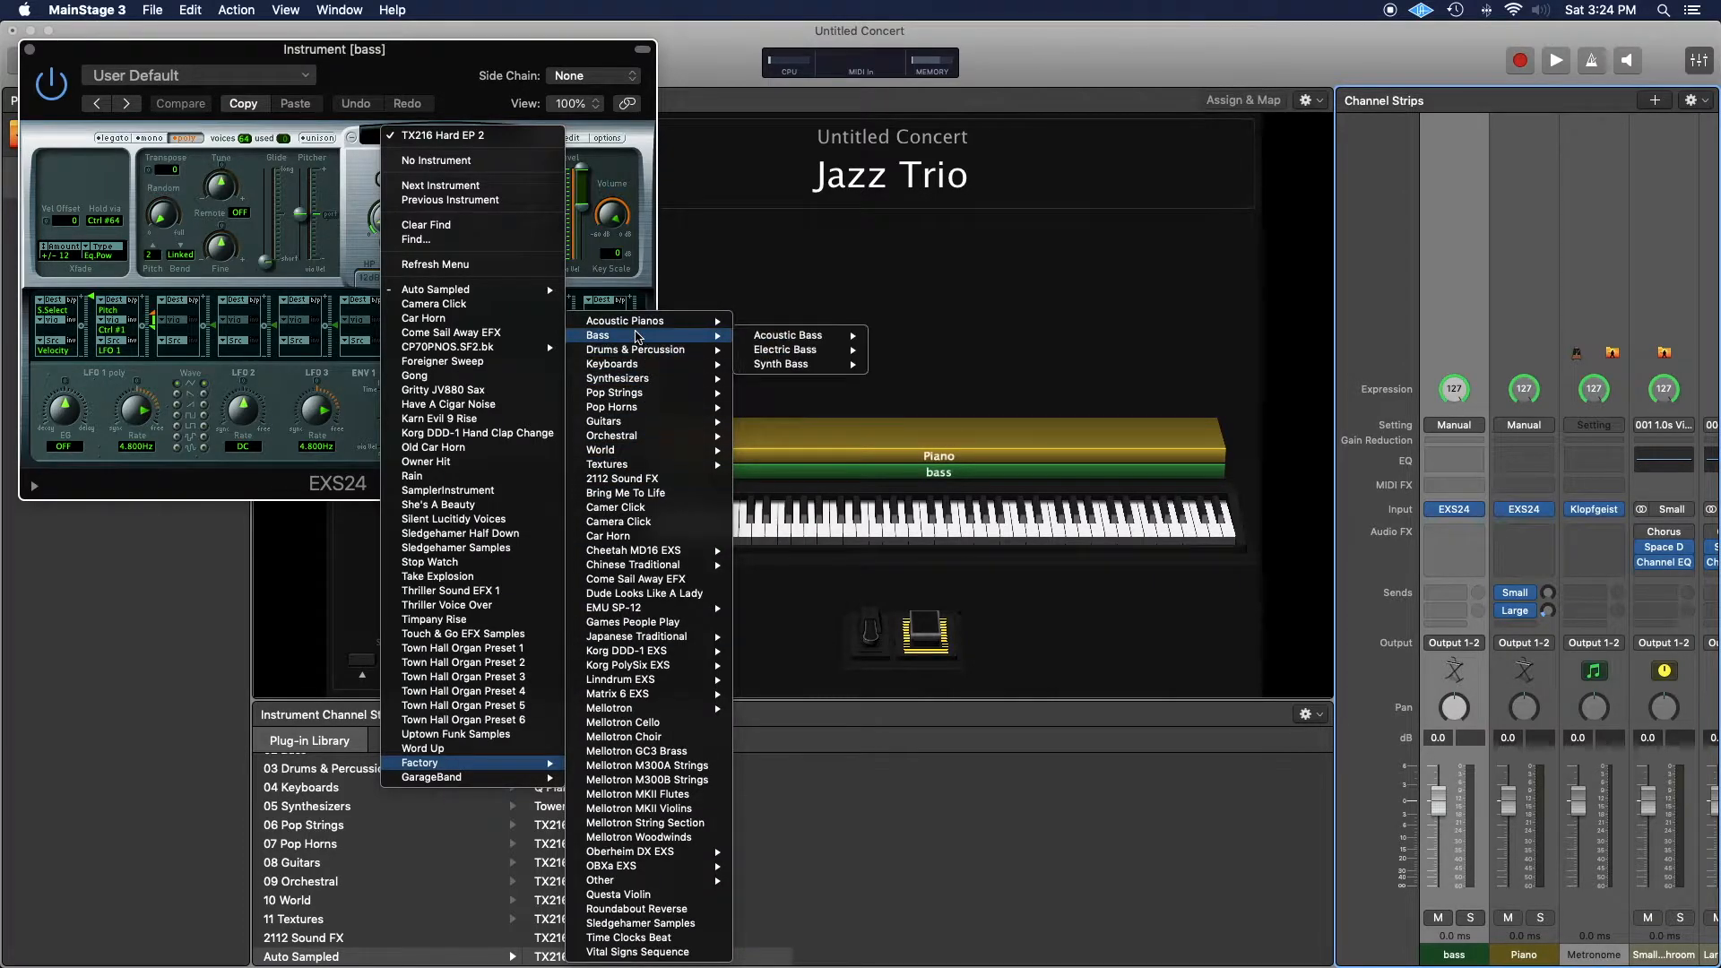
pyautogui.moveTo(789, 335)
pyautogui.click(949, 365)
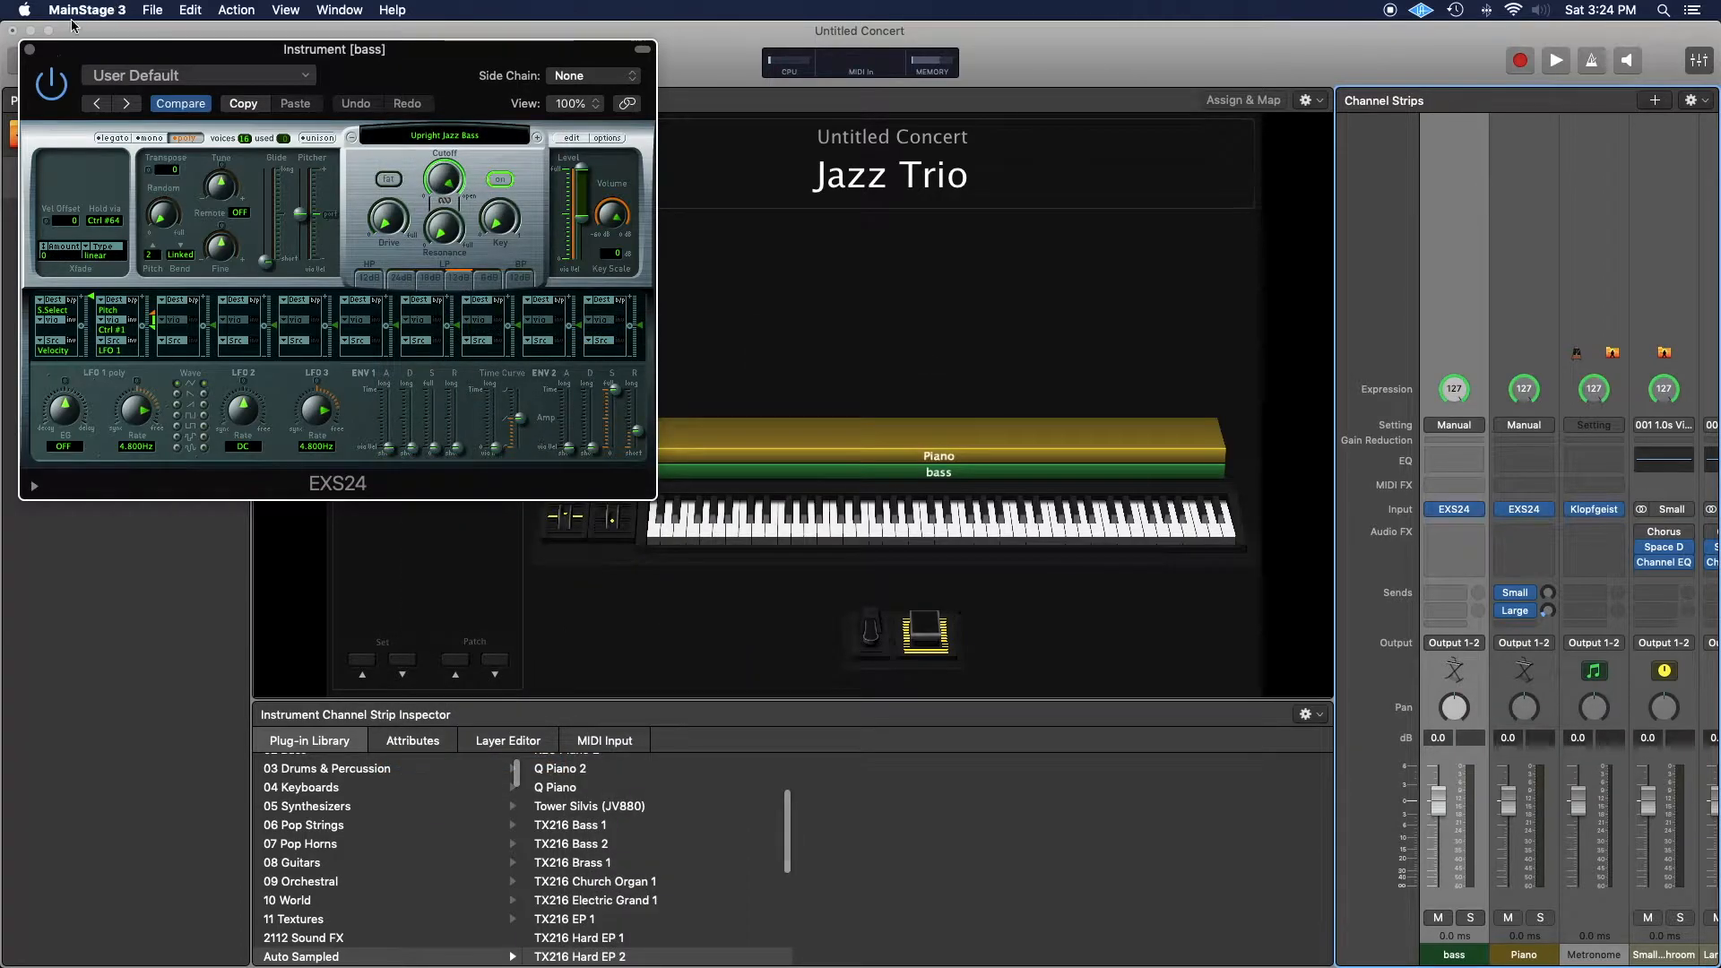
pyautogui.click(31, 50)
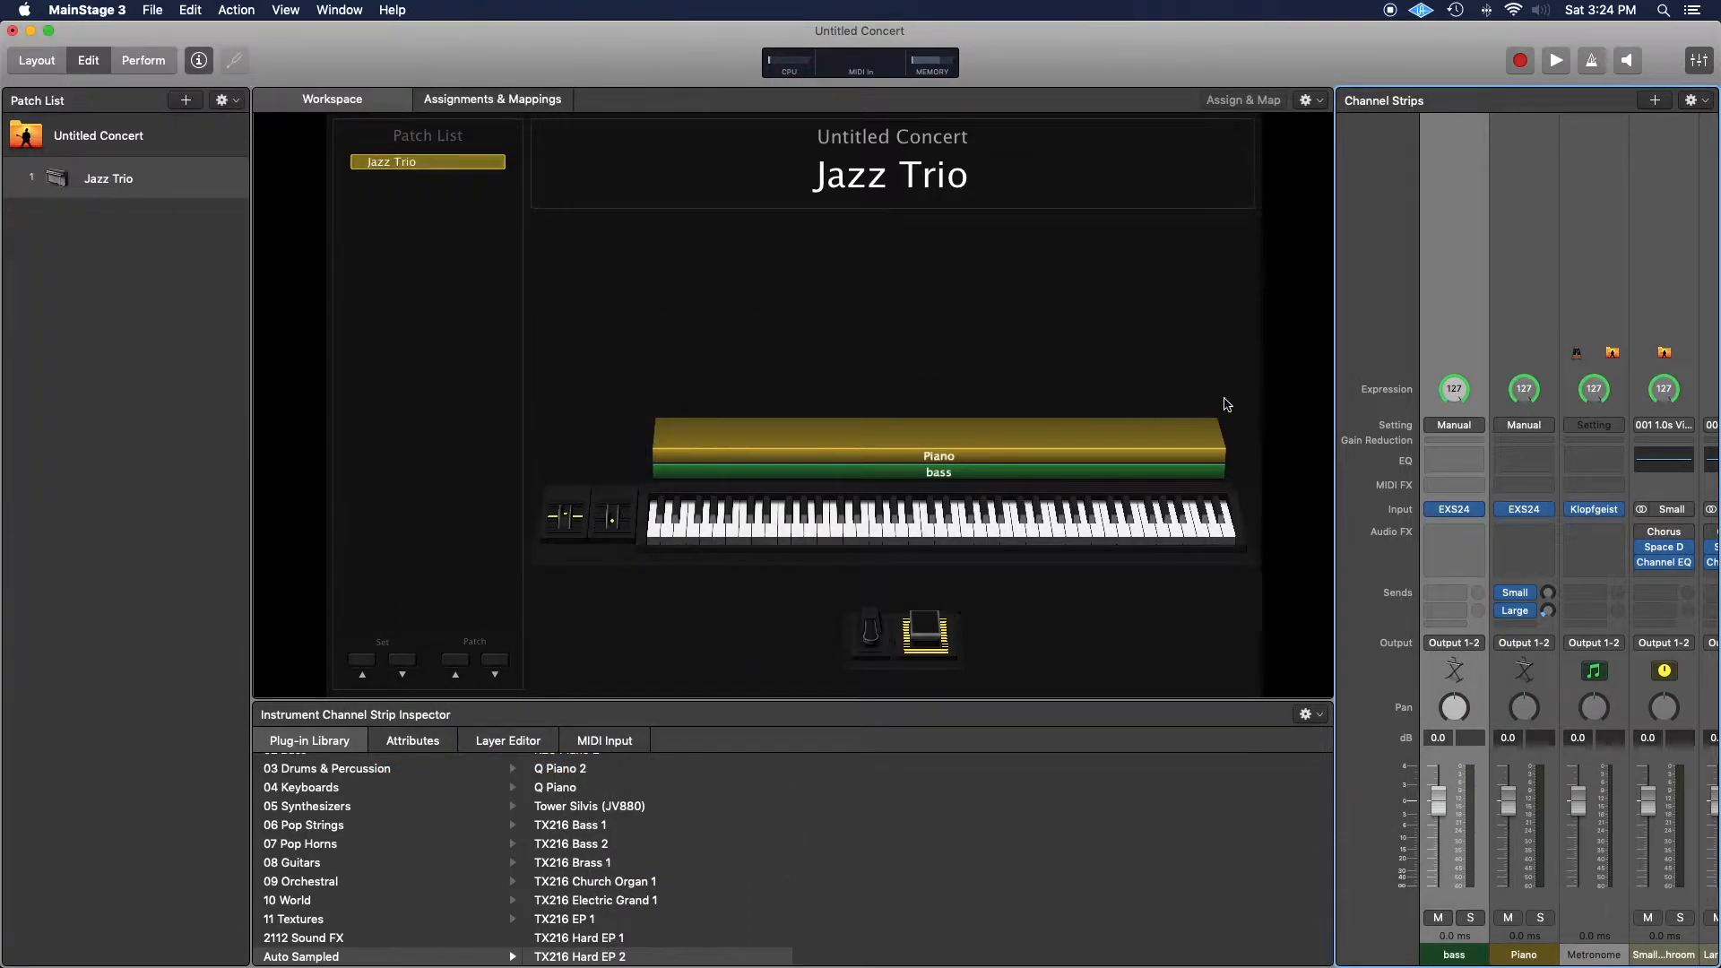
# - Split the keyboard layers by setting the Piano's low key to E2 and the bass's high key to D#2
pyautogui.click(594, 745)
pyautogui.click(513, 744)
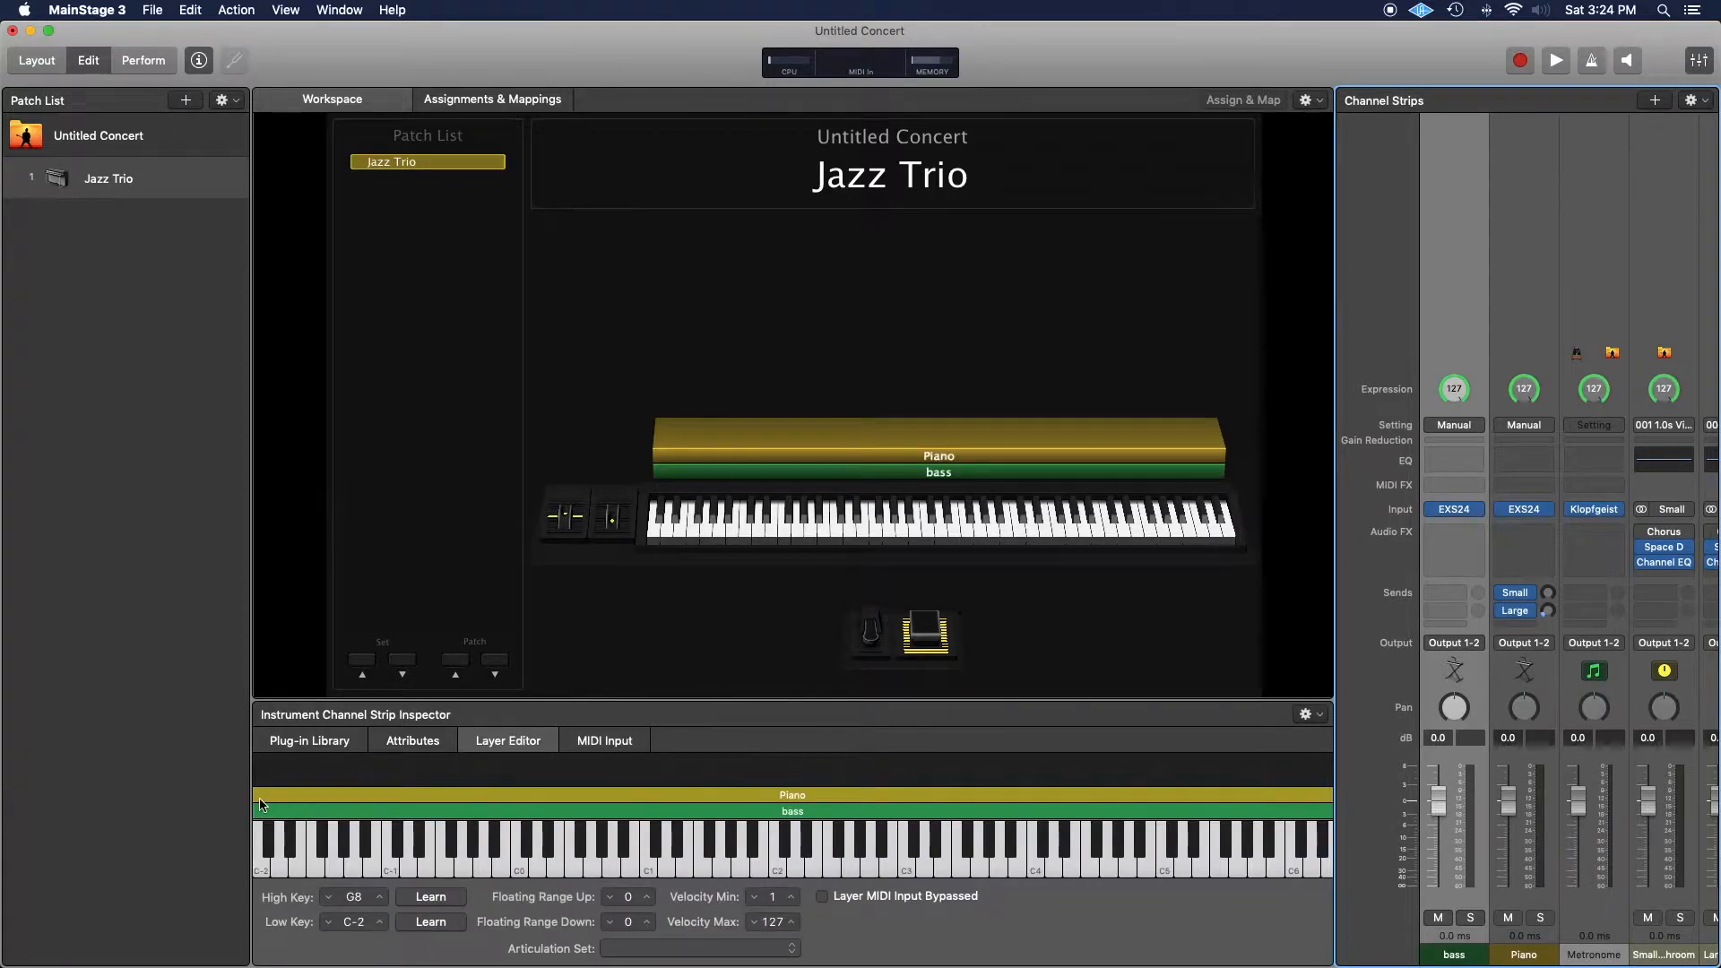
pyautogui.moveTo(254, 795); pyautogui.dragTo(813, 818)
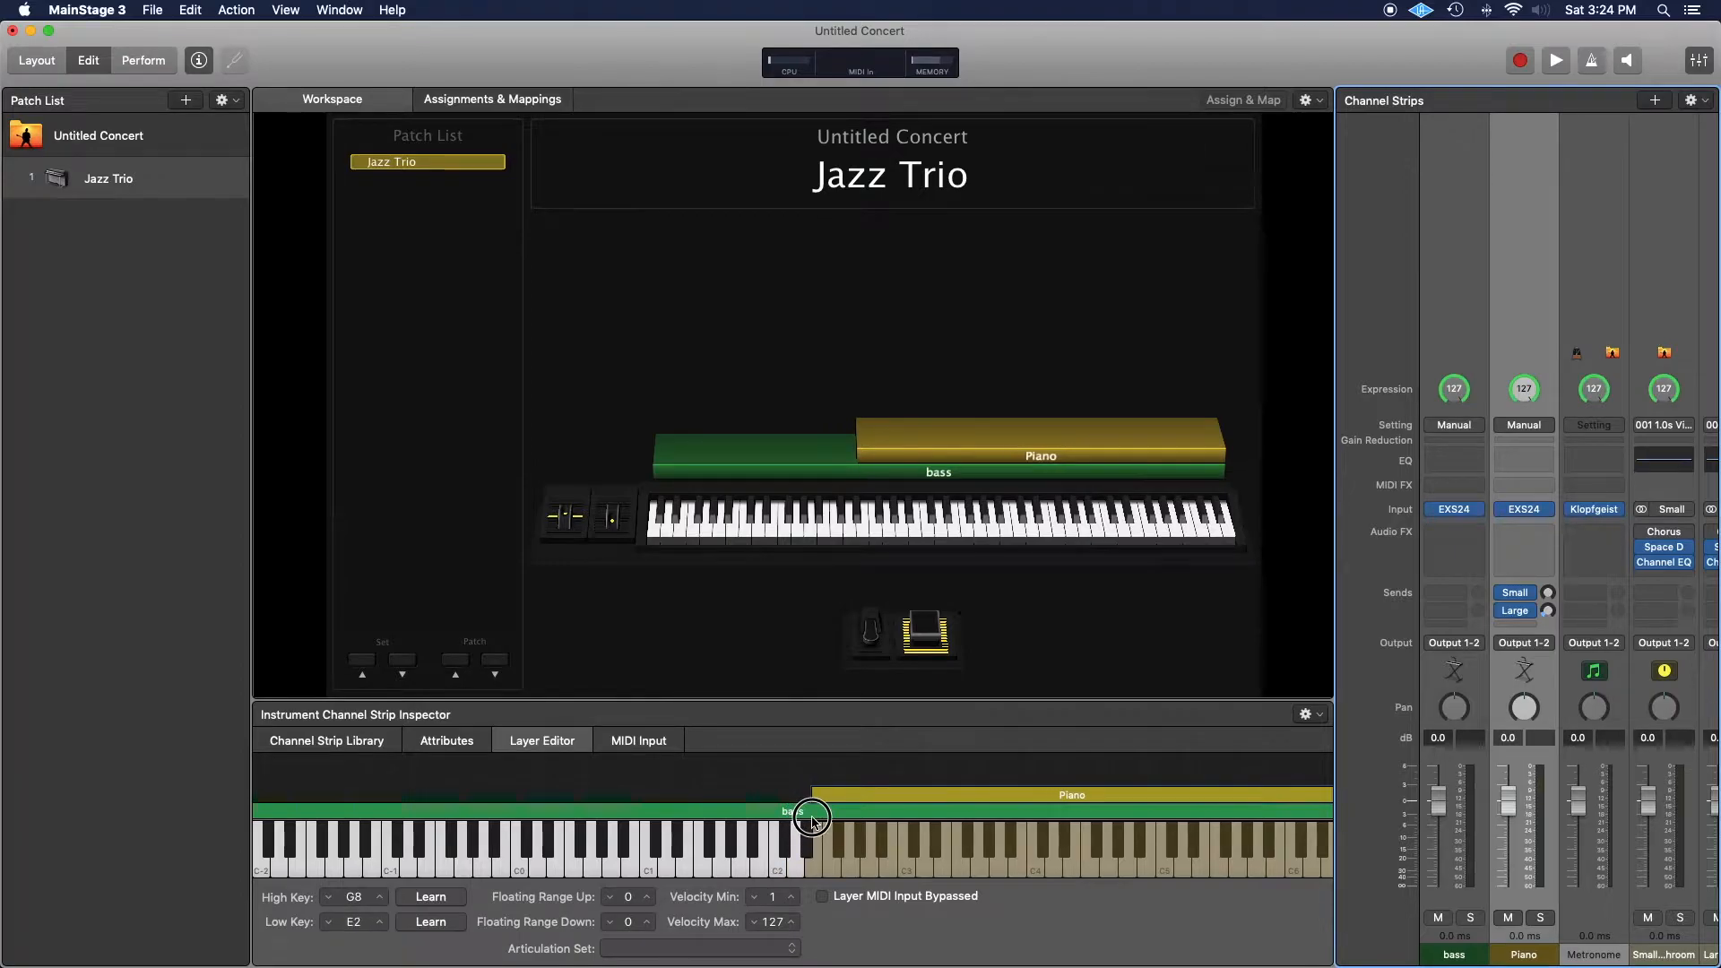
pyautogui.hscroll(5, 1331, 811)
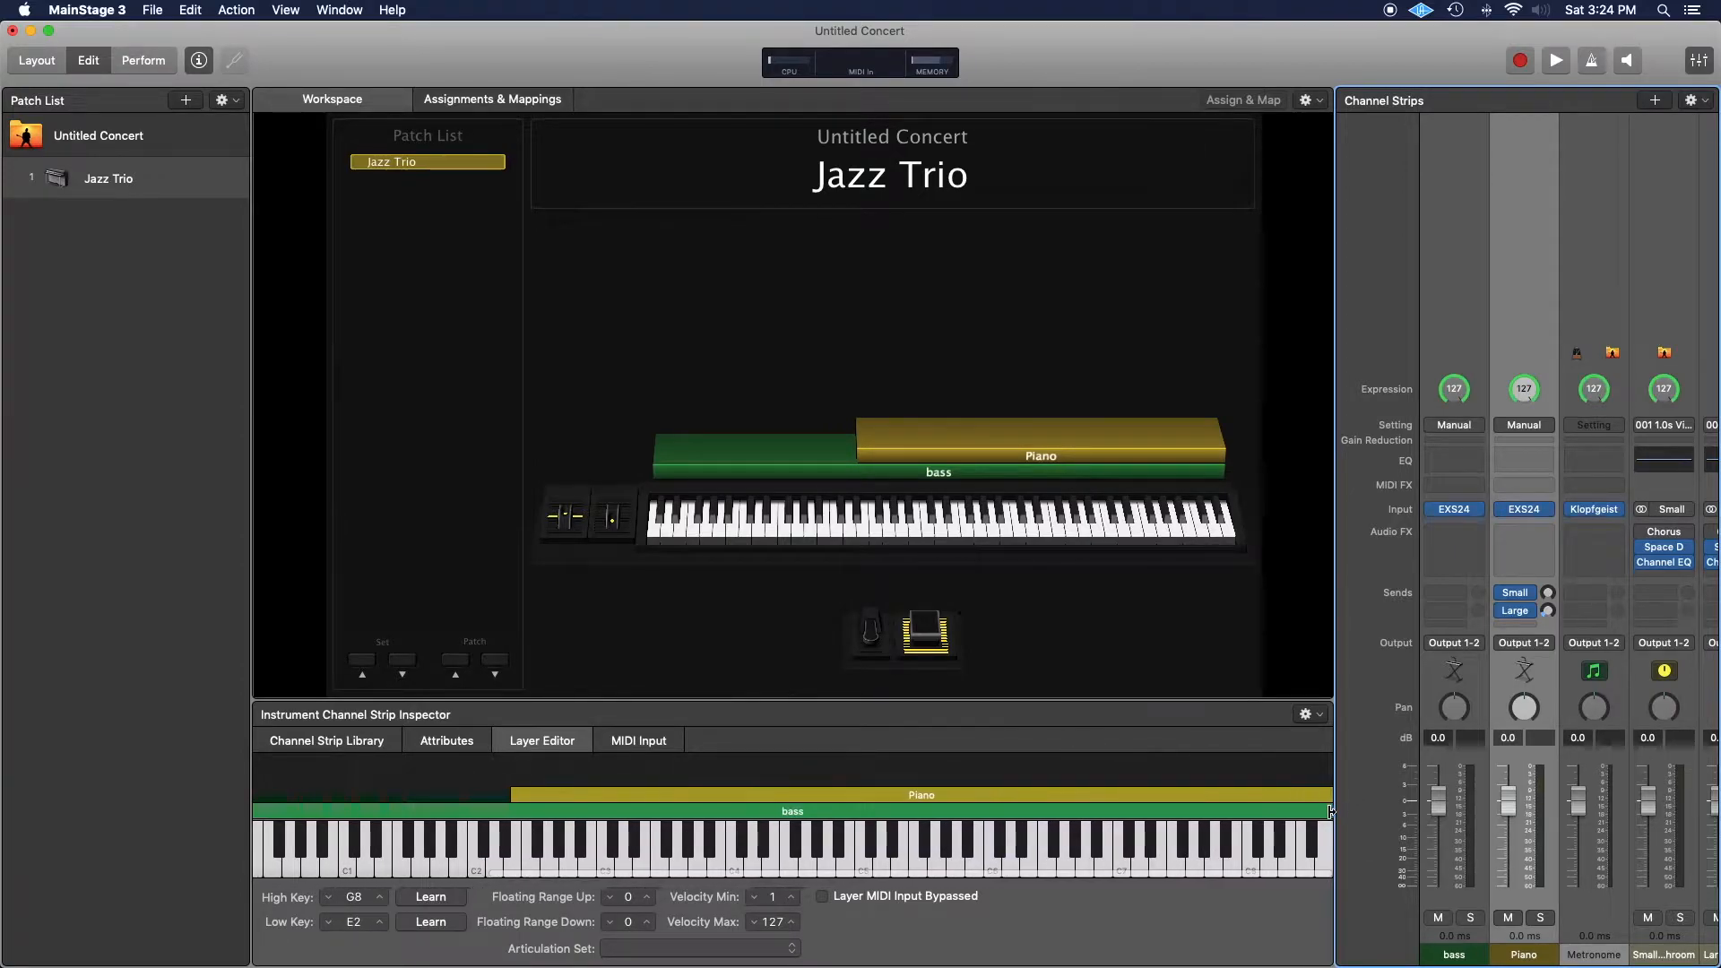
pyautogui.moveTo(1330, 811); pyautogui.dragTo(511, 775)
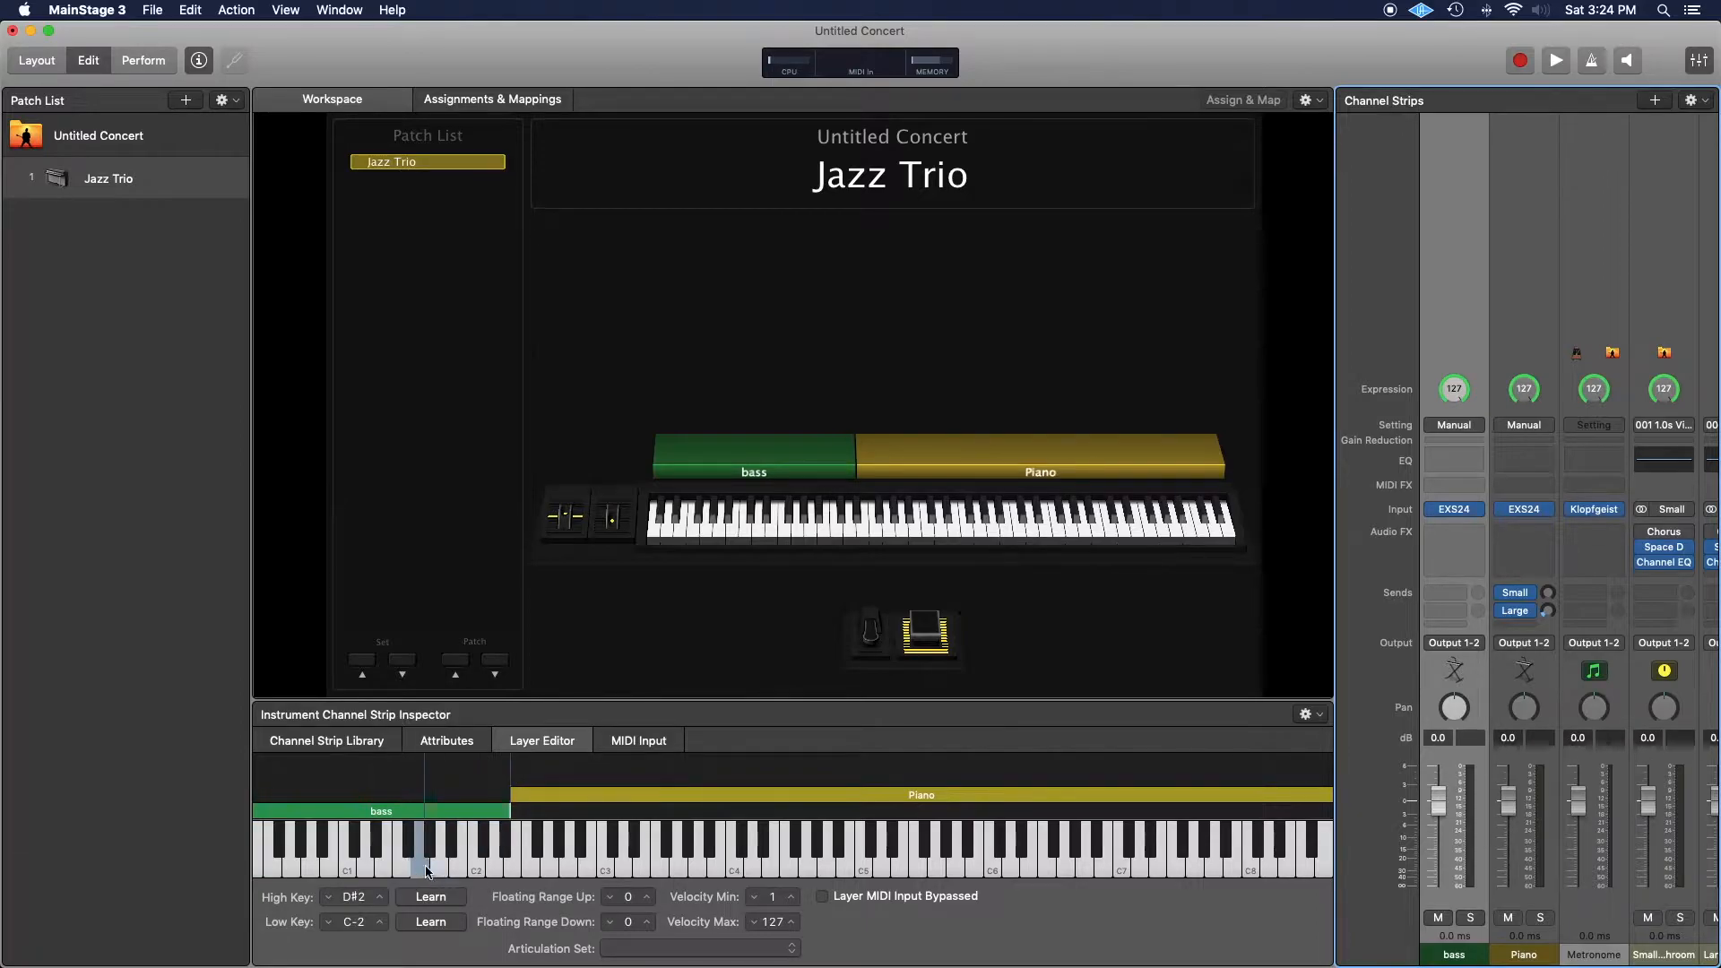
# - Play notes in the bass and Piano zones of the on-screen keyboard to audition the split
pyautogui.moveTo(771, 513); pyautogui.dragTo(834, 522)
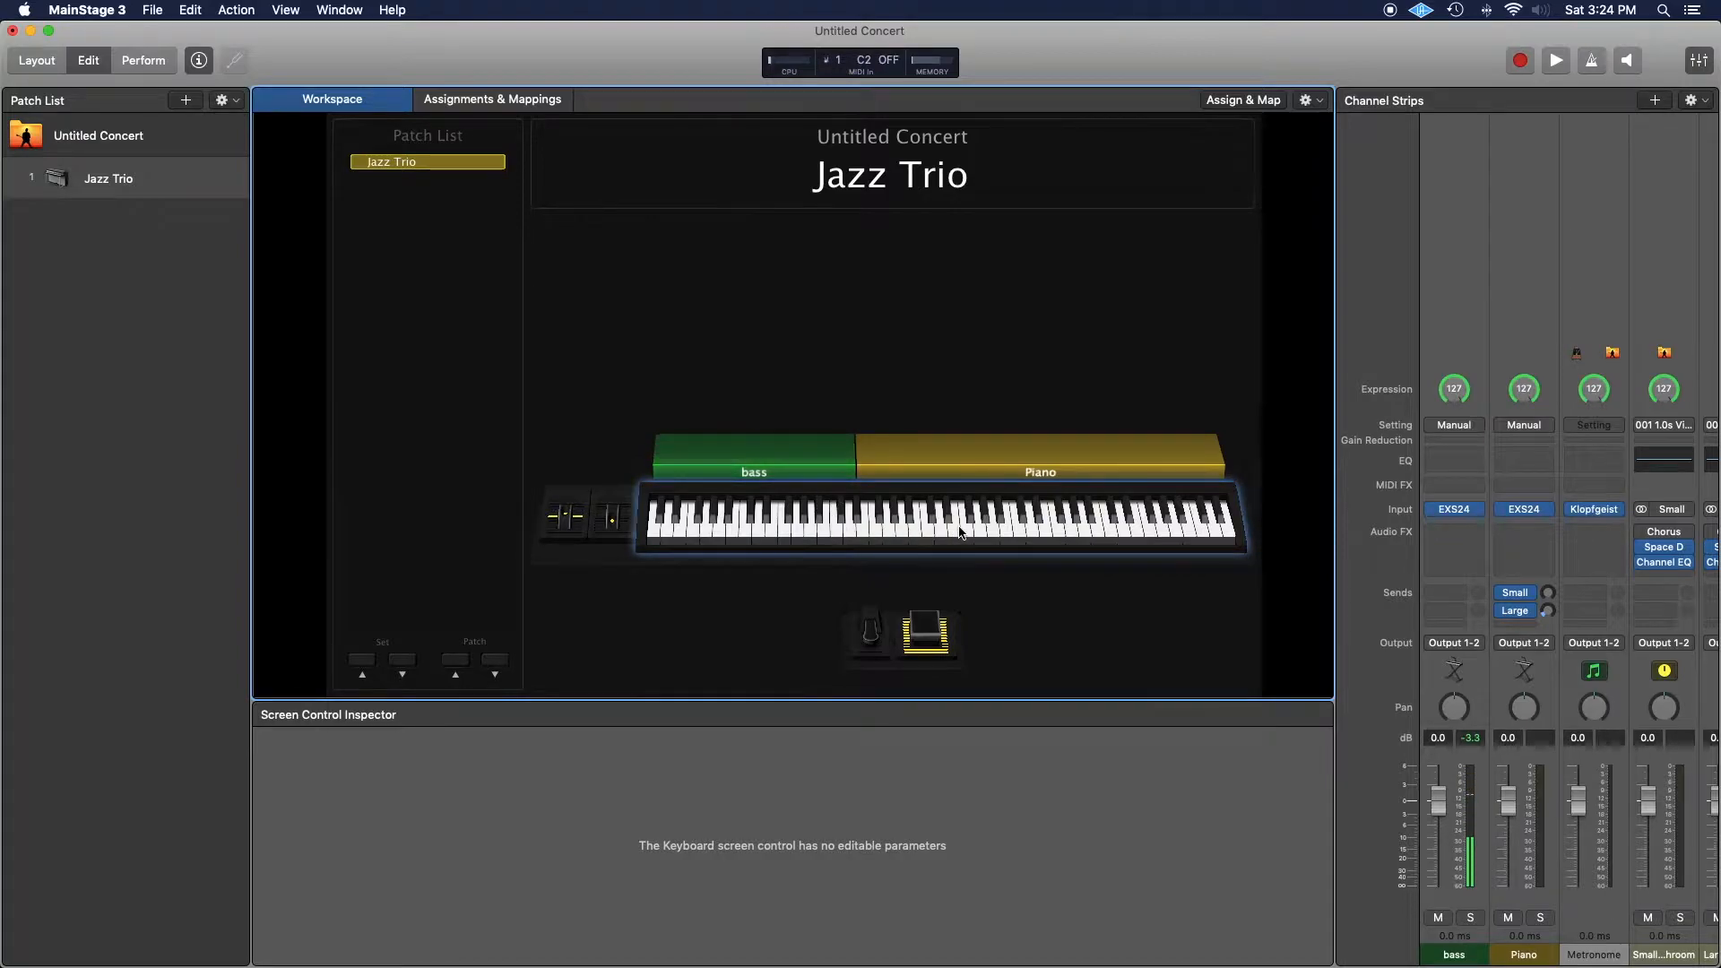
pyautogui.click(1017, 522)
pyautogui.click(1057, 525)
pyautogui.click(1084, 526)
pyautogui.click(1118, 528)
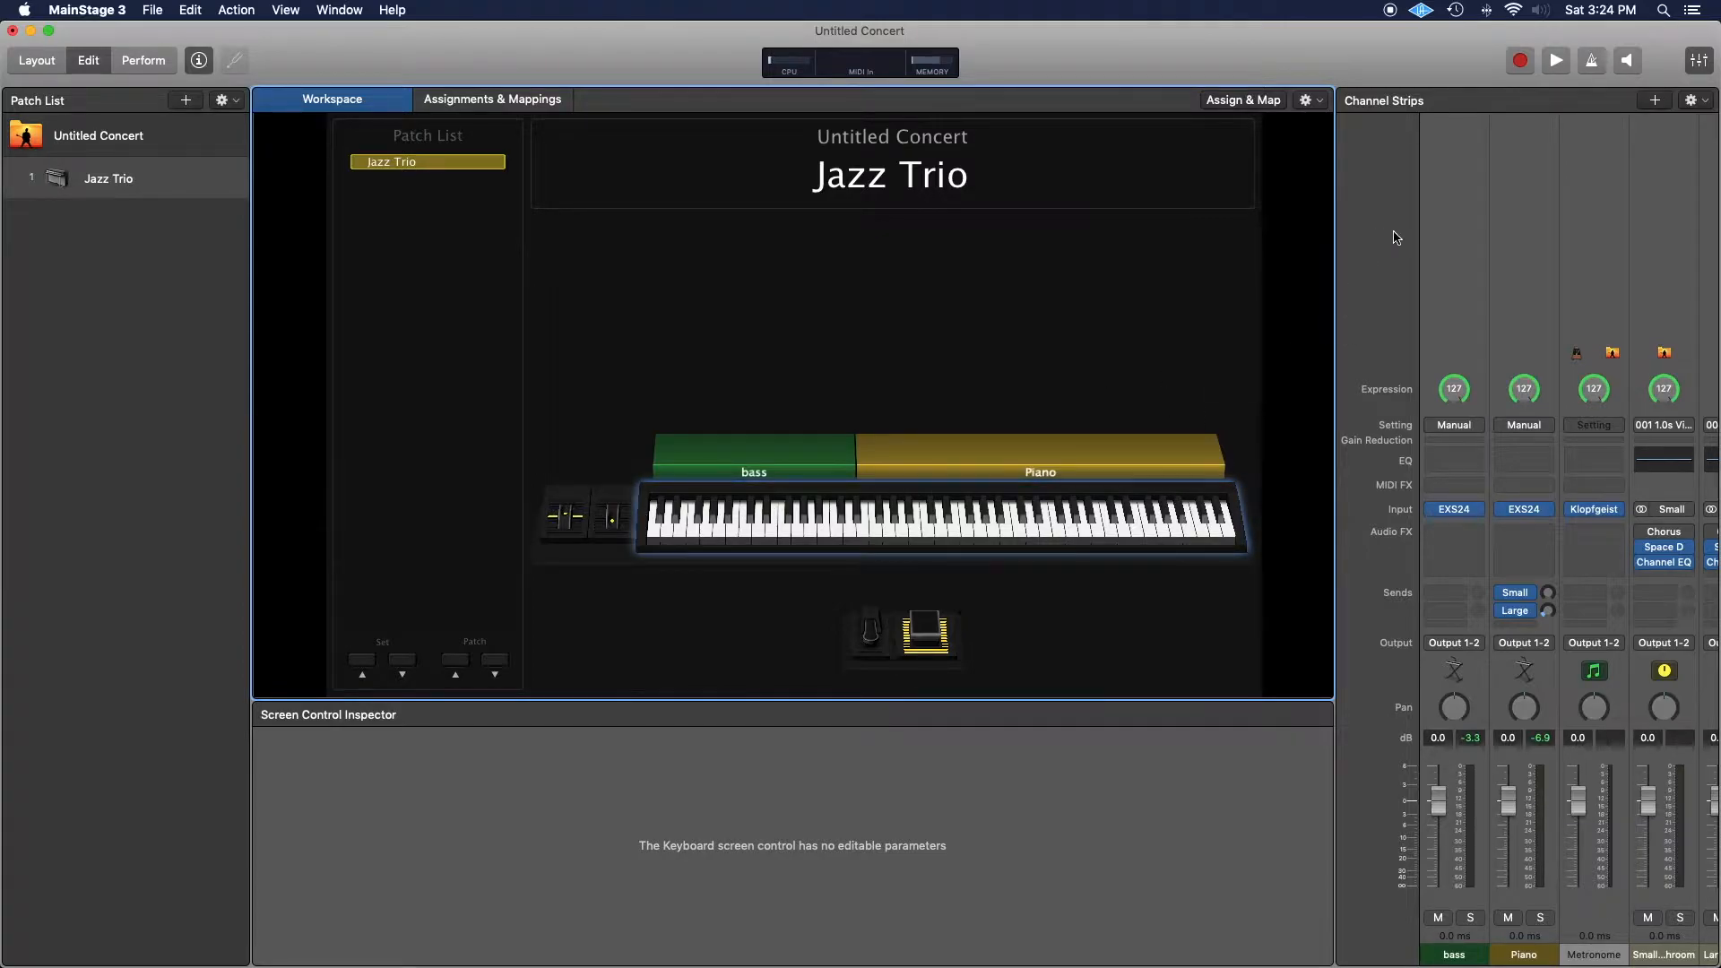
# - Raise the Transpose value in the bass channel strip's MIDI input settings
pyautogui.click(1445, 240)
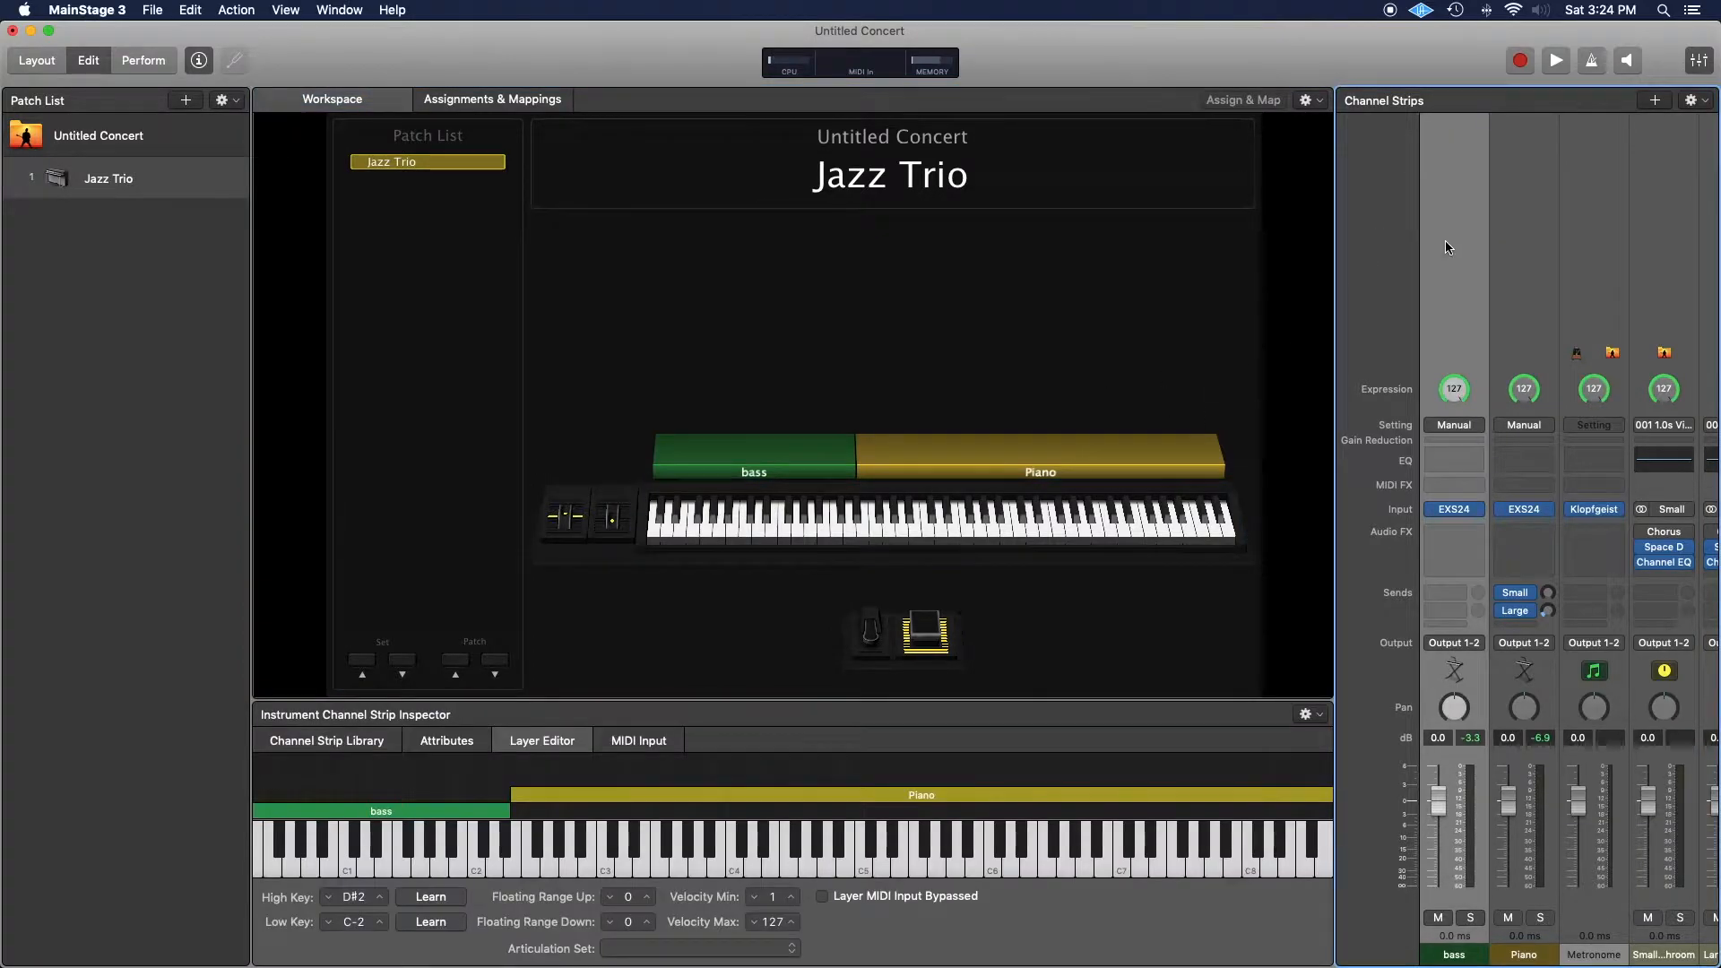
pyautogui.click(634, 744)
pyautogui.click(427, 874)
pyautogui.write('7')
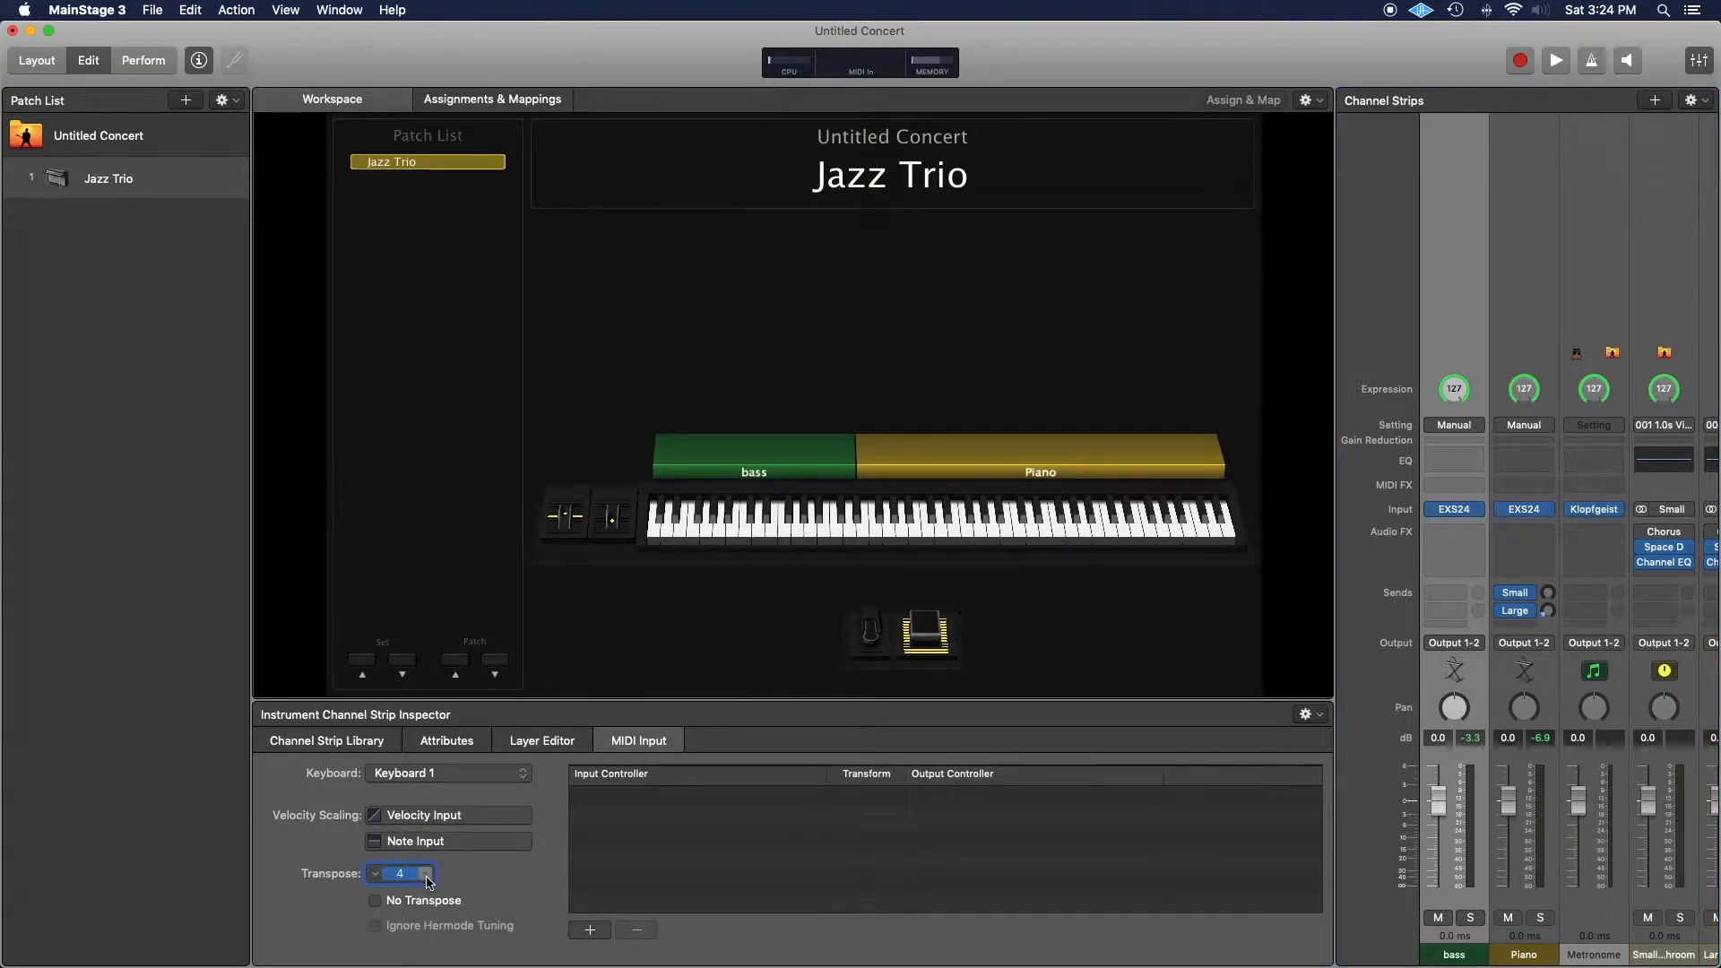
pyautogui.click(427, 875)
pyautogui.click(427, 875)
pyautogui.click(427, 874)
# - Set the Piano channel strip's MIDI input transposition to -12
pyautogui.click(1519, 341)
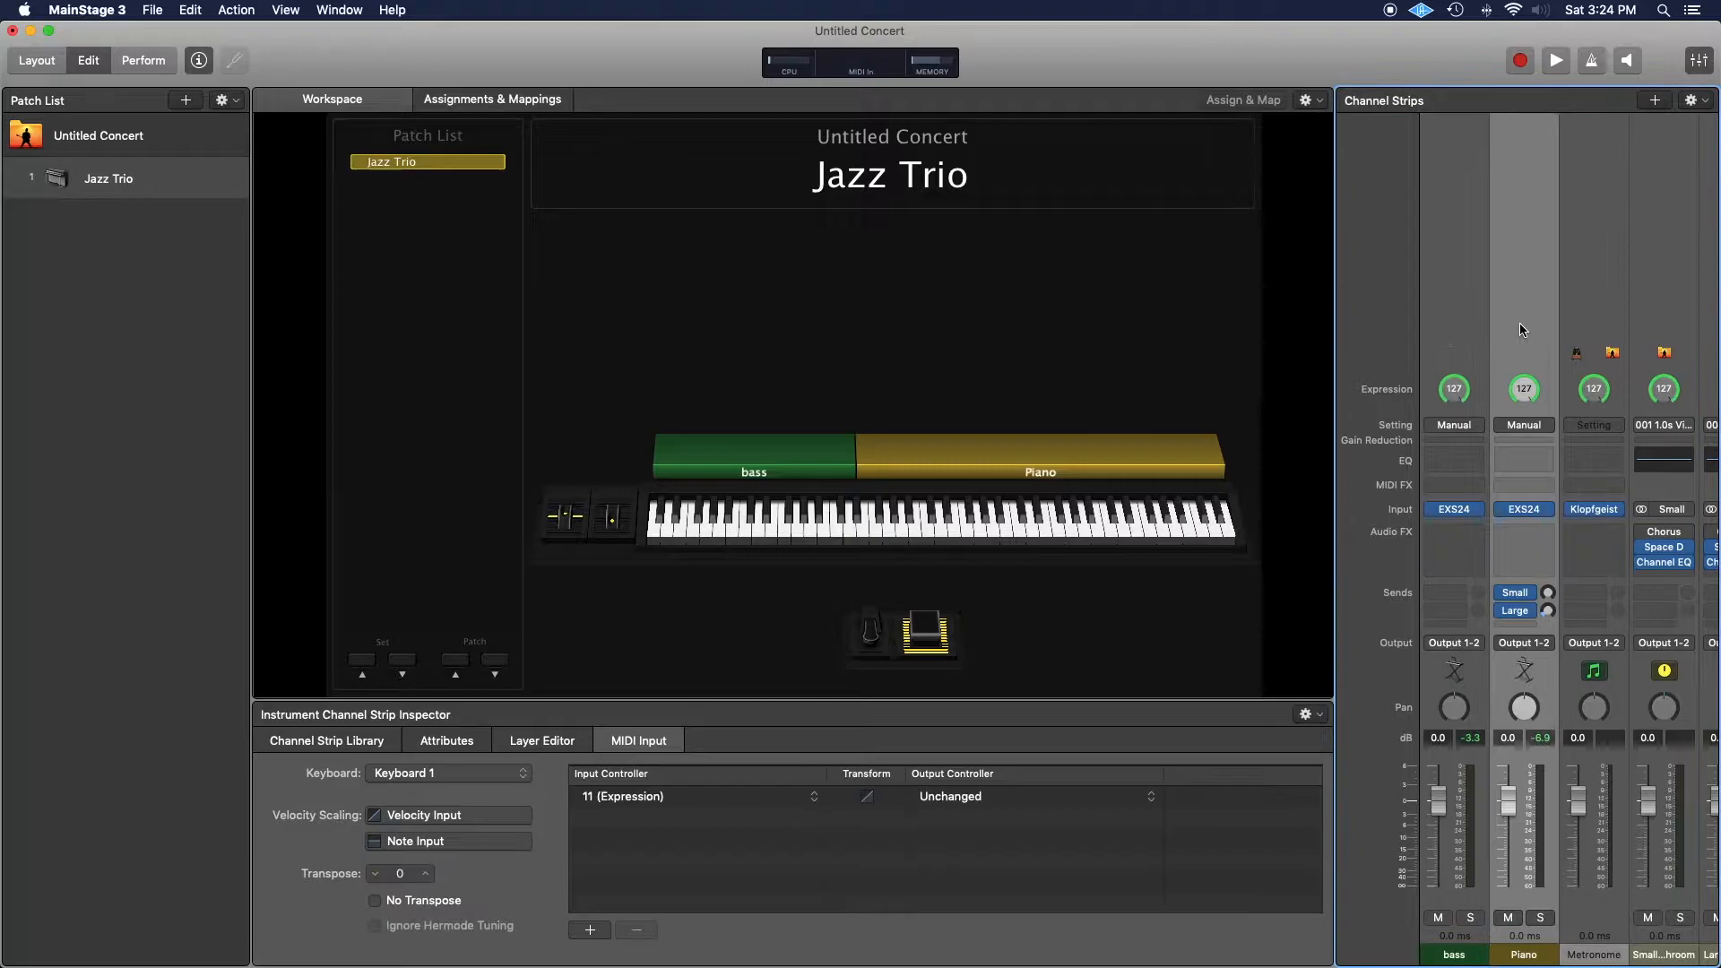
pyautogui.click(377, 874)
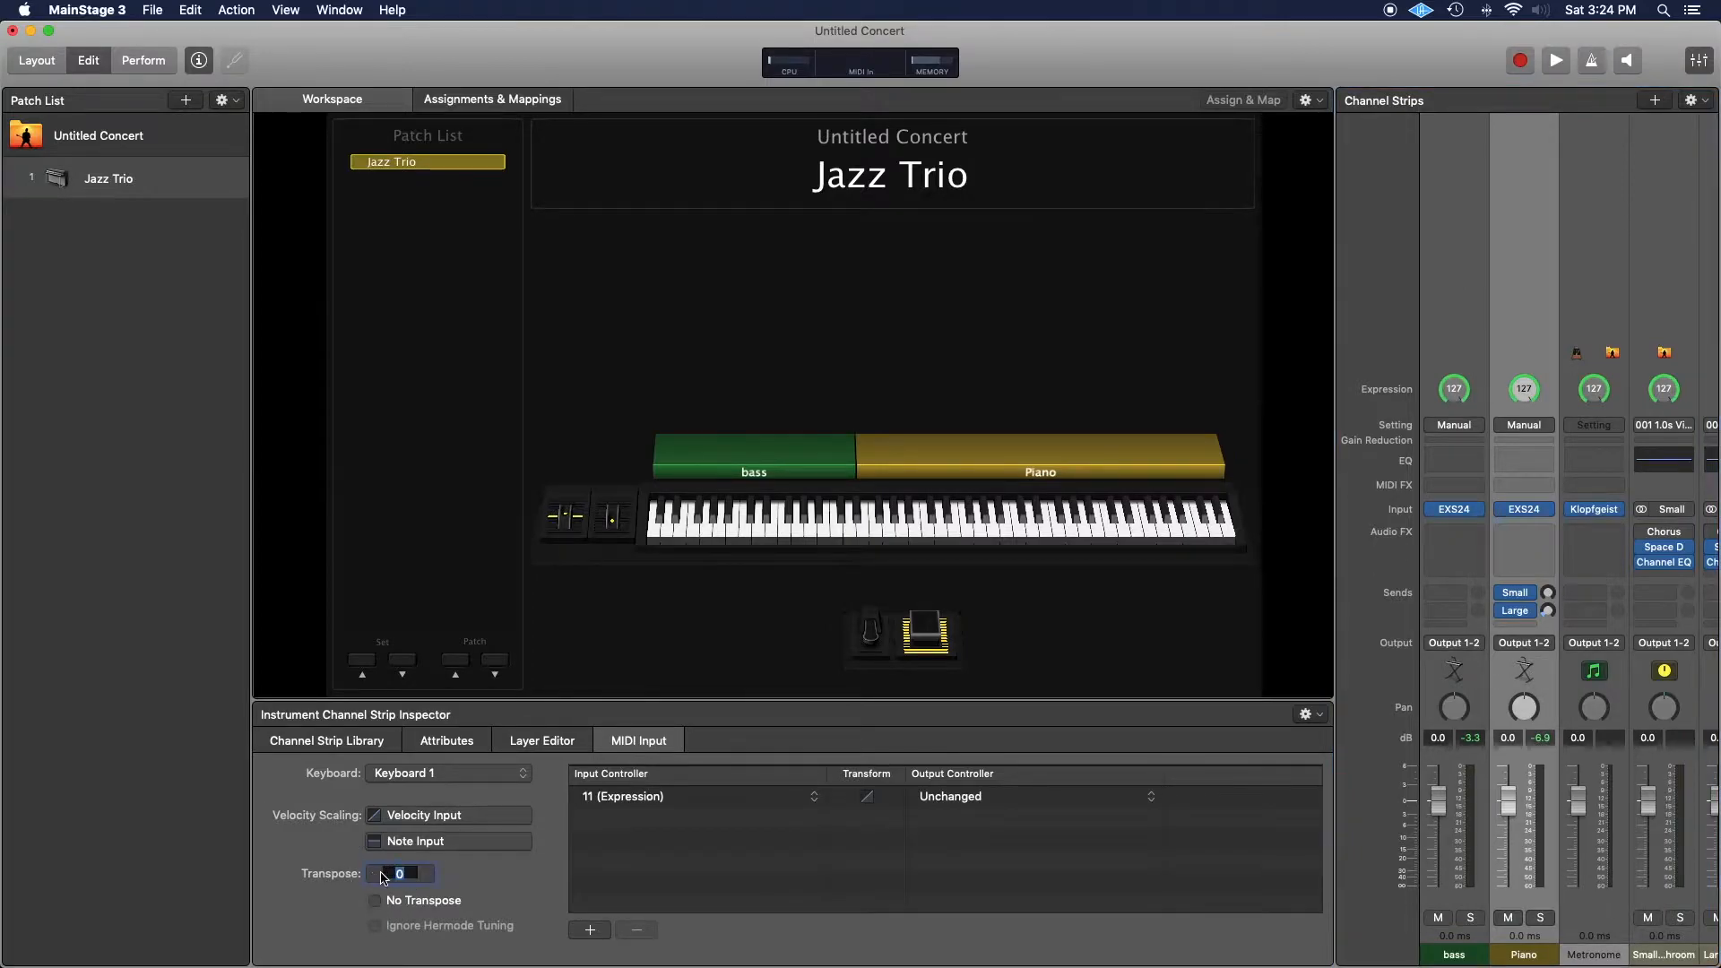
pyautogui.write('-12')
pyautogui.press('Return')
# - Audition the transposed bass and Piano layers by playing notes on both sides of the split
pyautogui.click(785, 521)
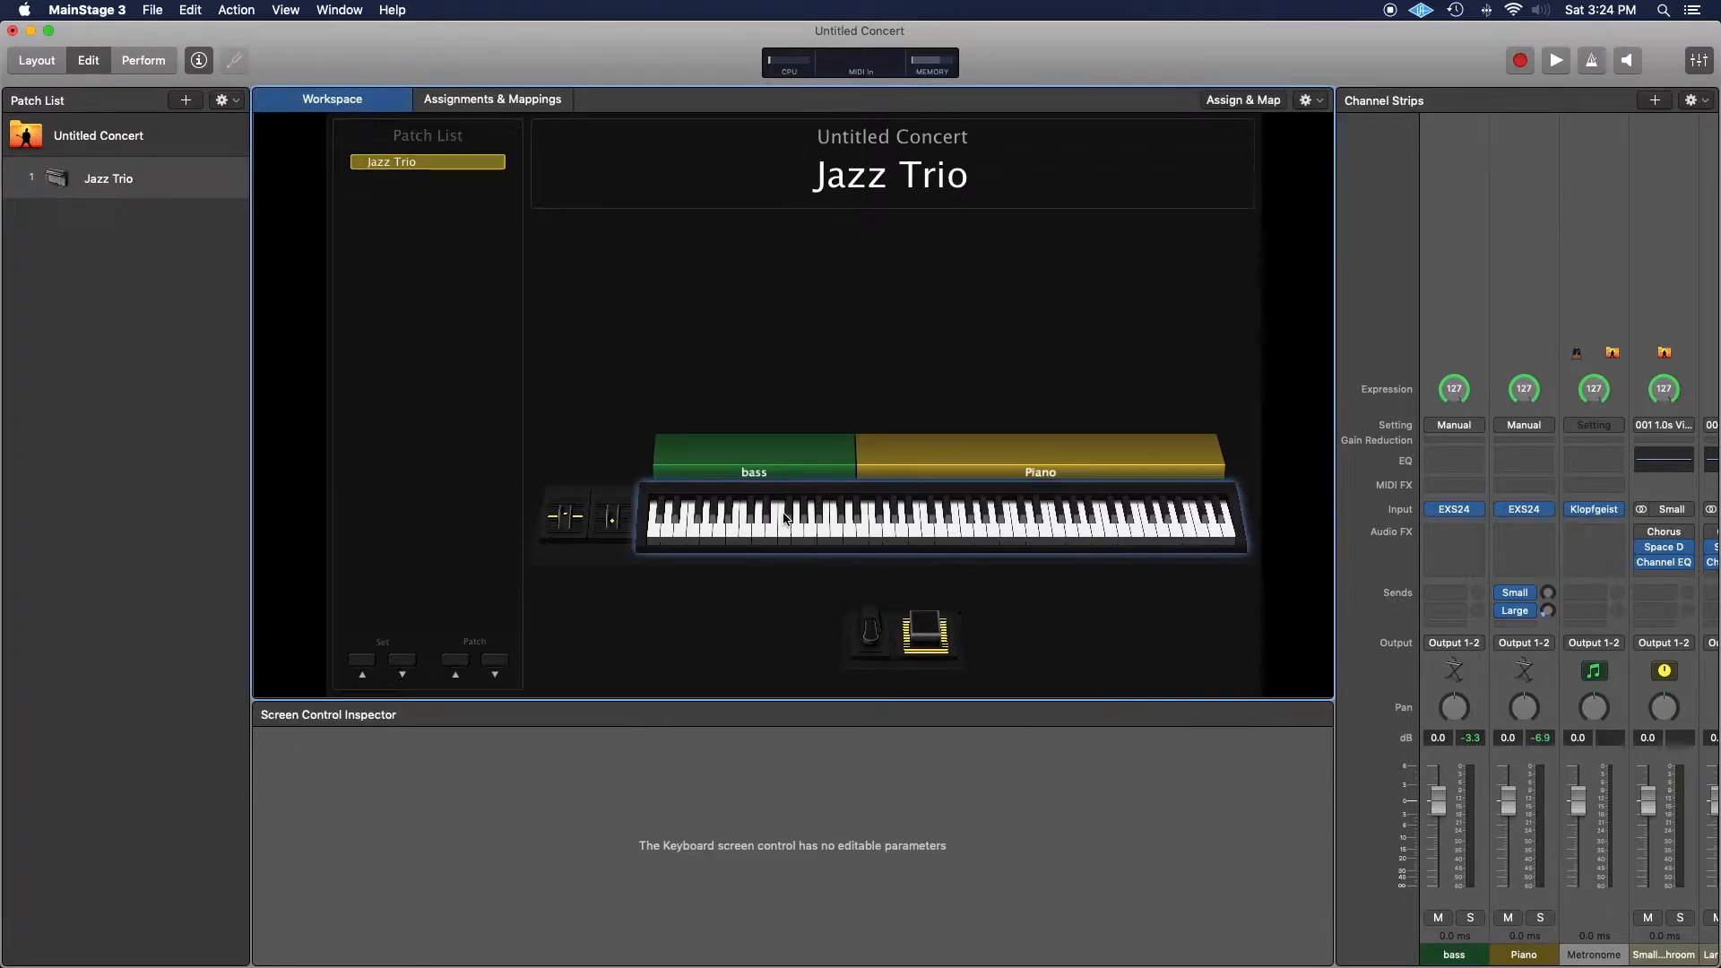
pyautogui.click(795, 526)
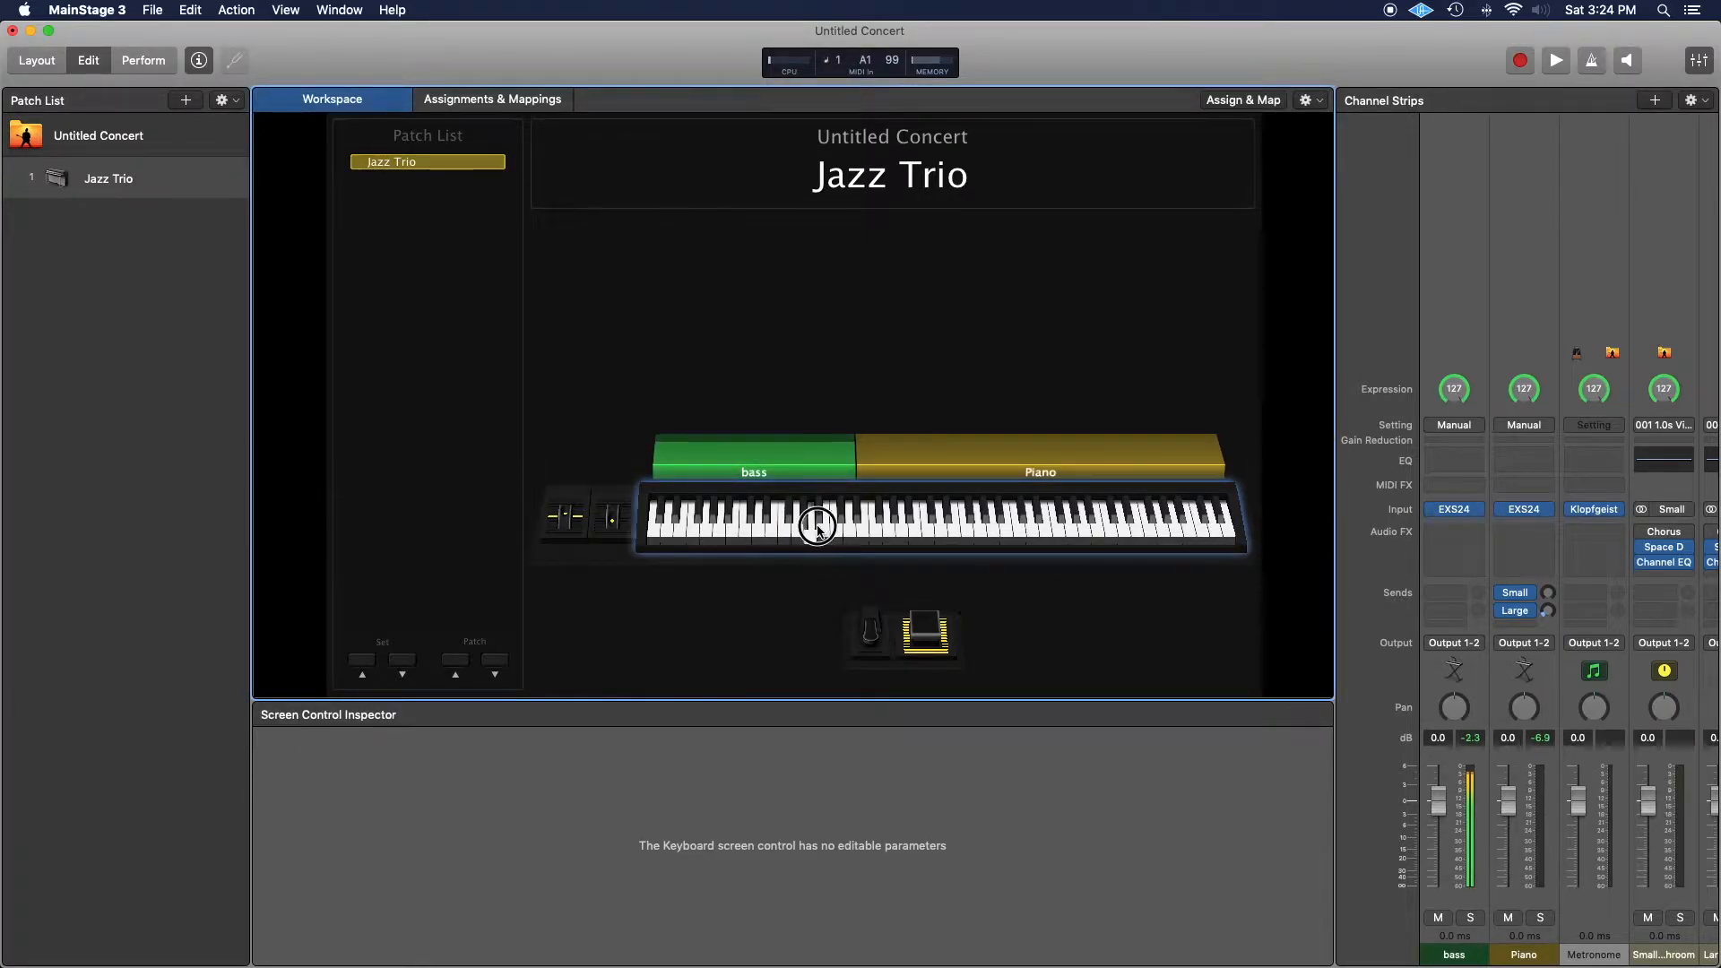
pyautogui.click(829, 529)
pyautogui.click(986, 527)
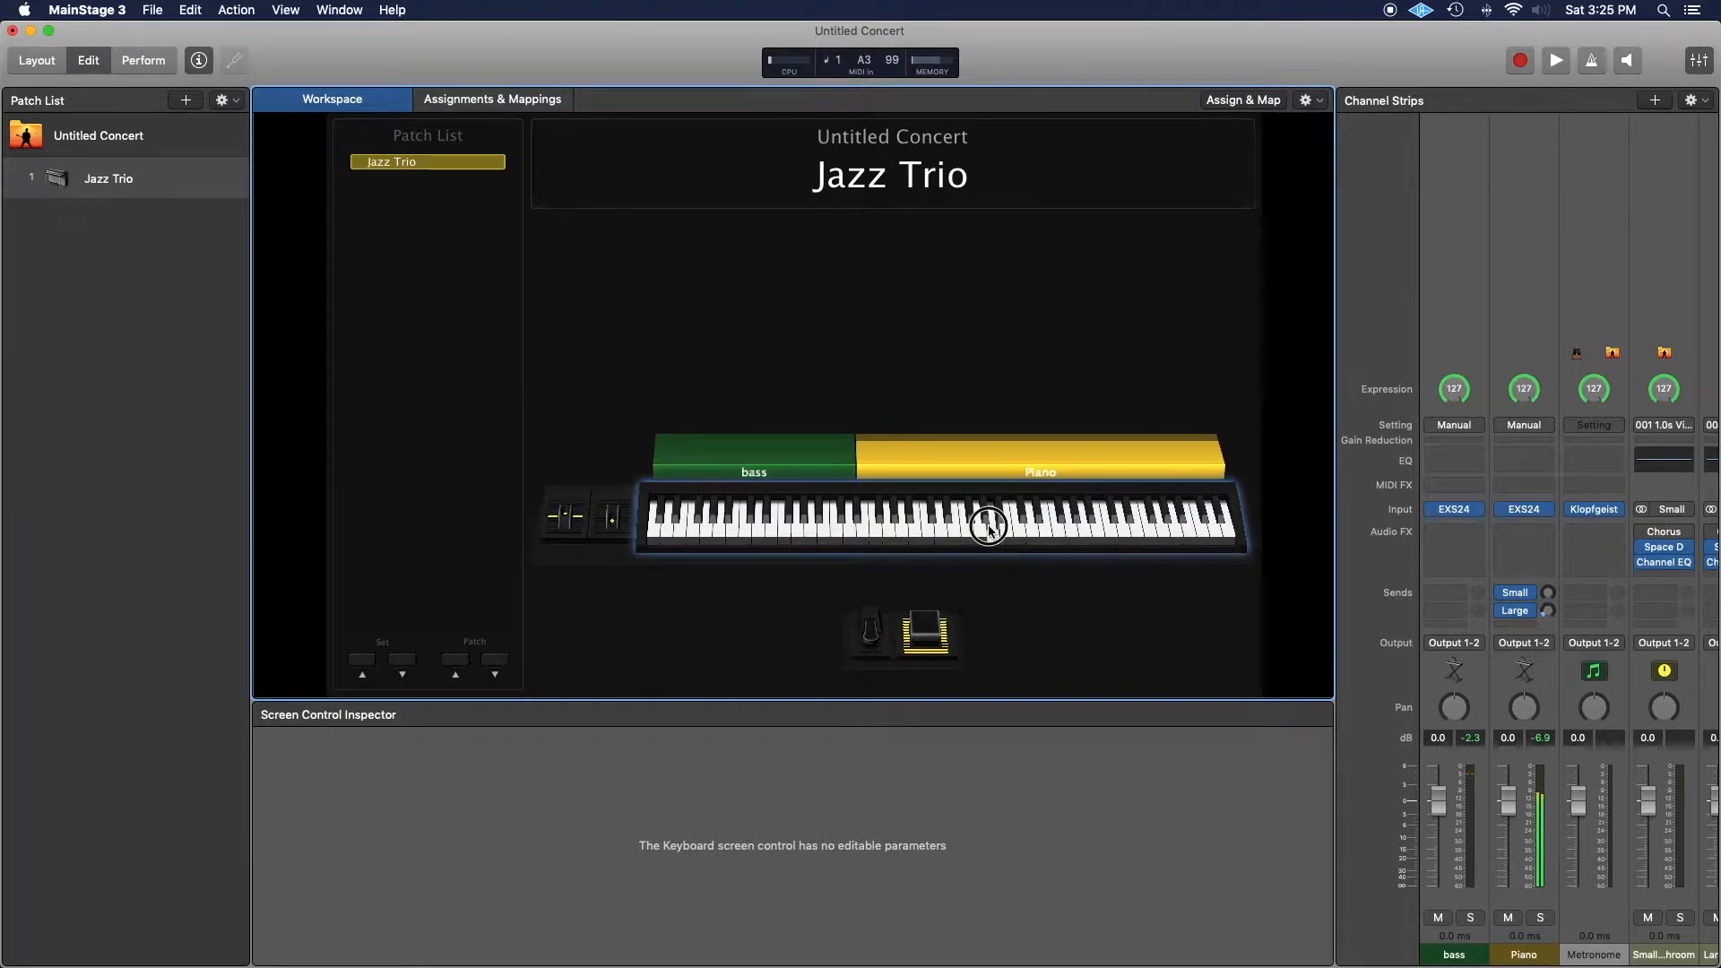
# - Audition several higher notes in the Piano zone of the on-screen keyboard
pyautogui.click(1022, 529)
pyautogui.click(1044, 529)
pyautogui.click(1042, 528)
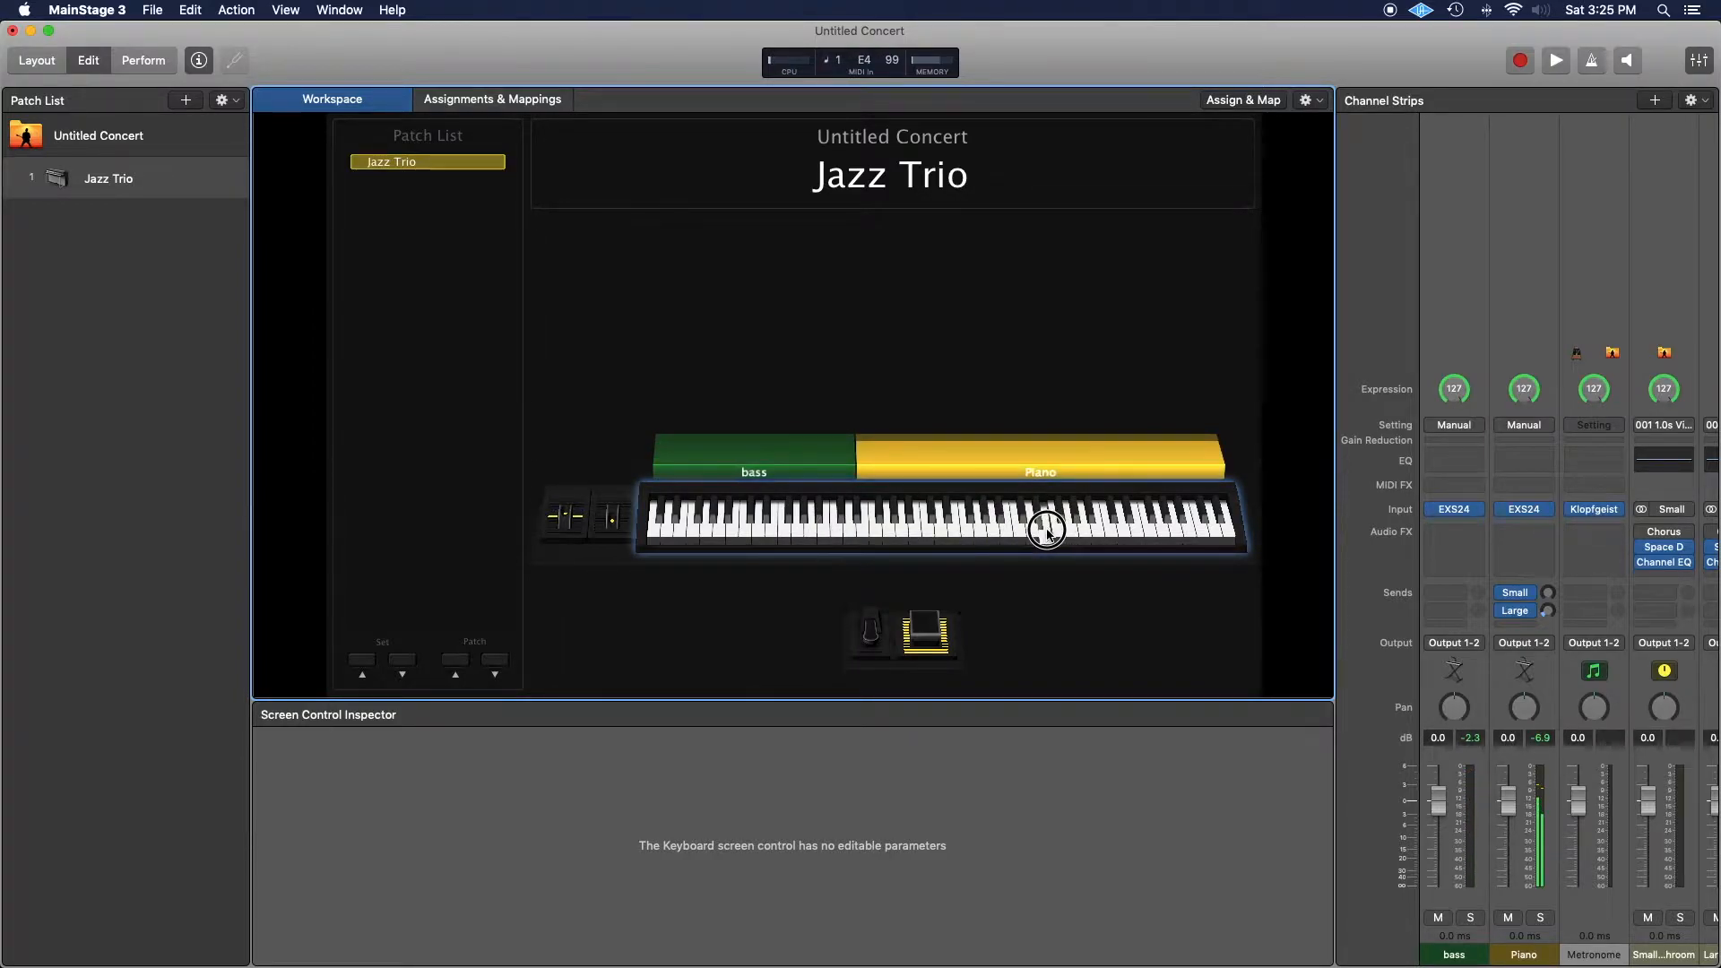
pyautogui.click(1180, 529)
pyautogui.click(1176, 530)
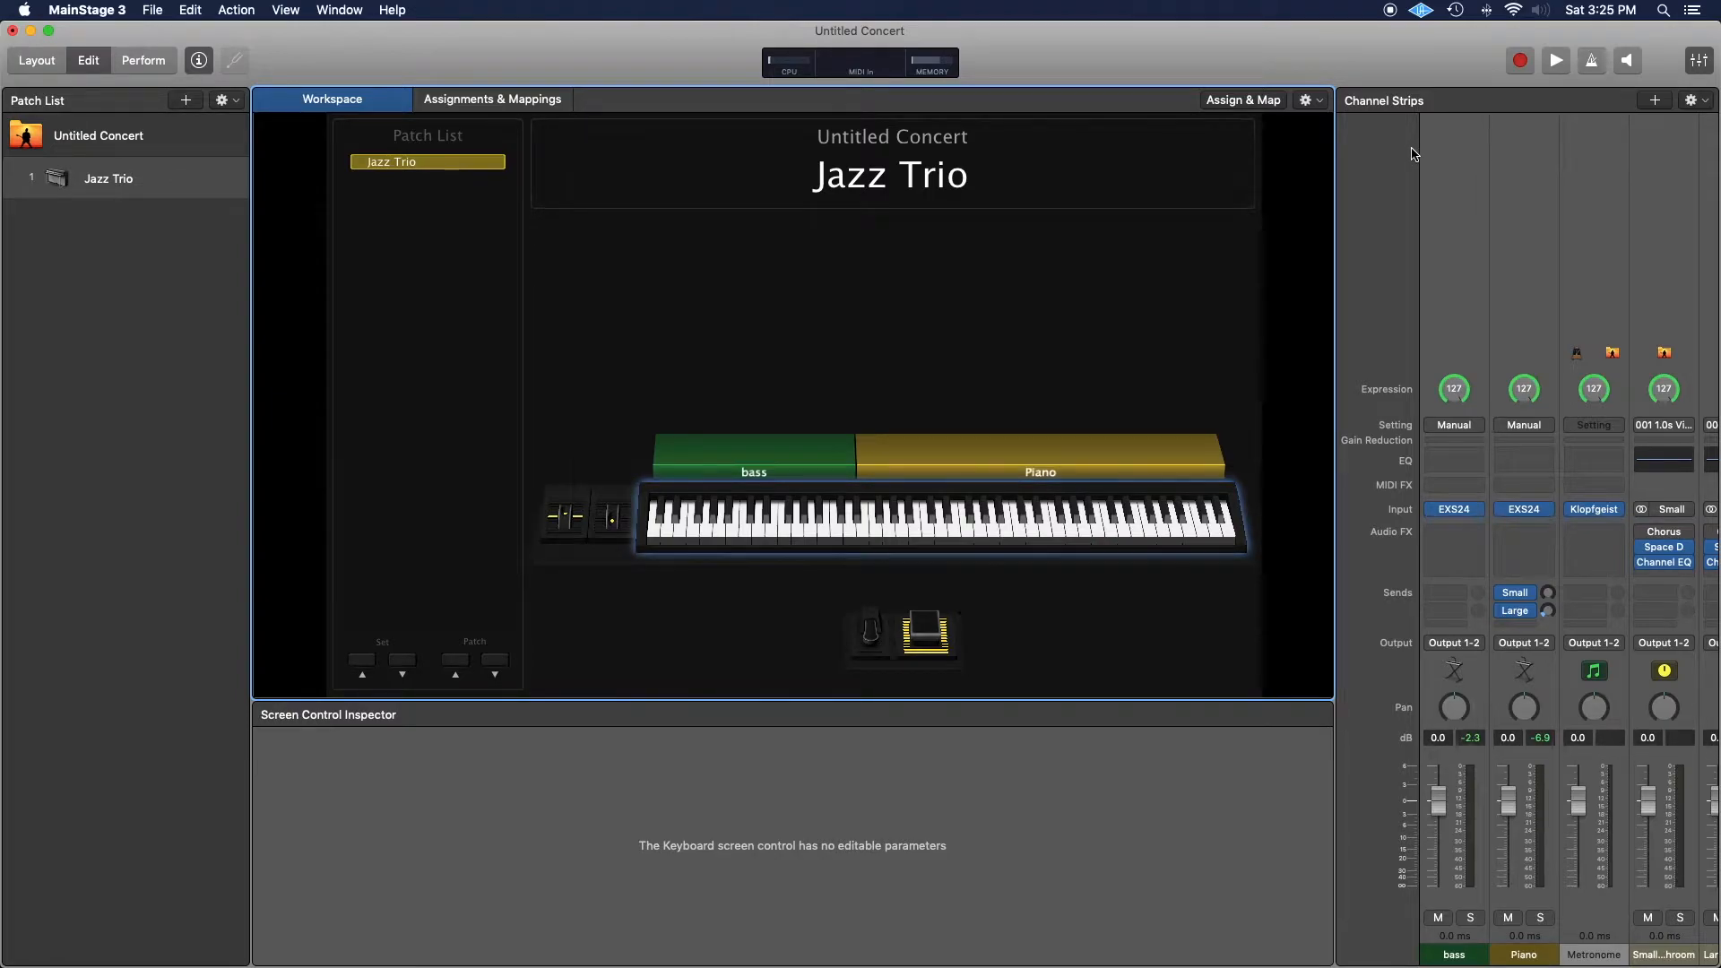
# - Add one software instrument channel strip and move it ahead of the bass channel strip
pyautogui.click(1655, 101)
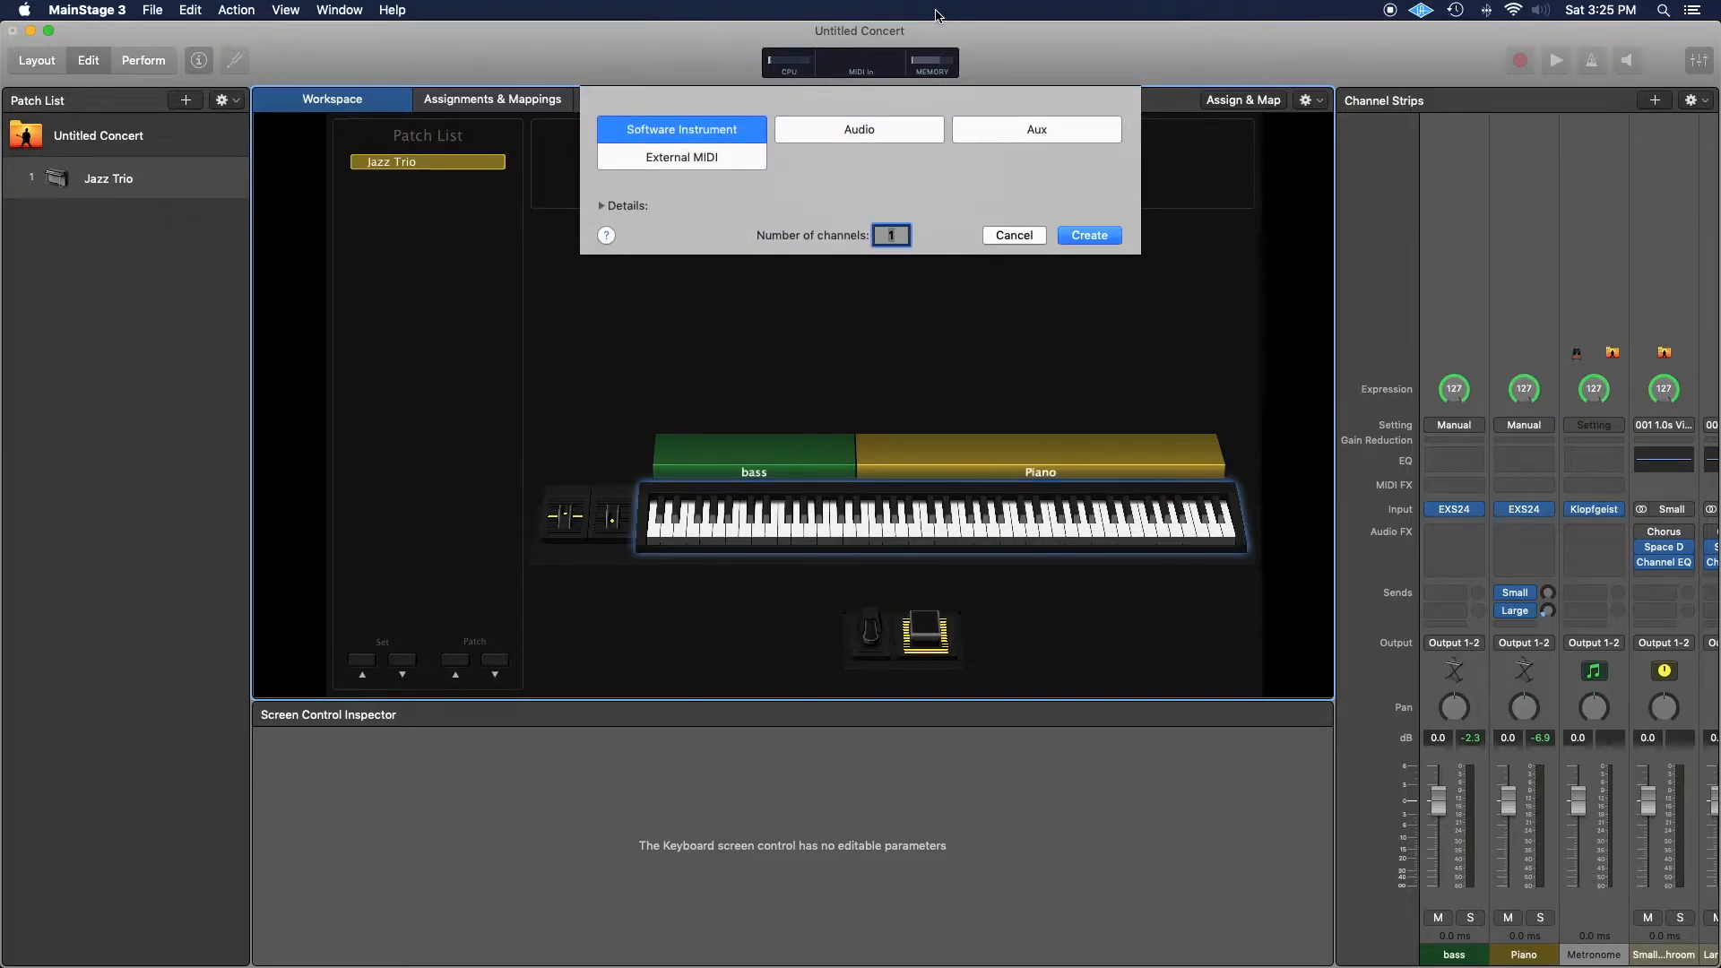
pyautogui.click(1090, 235)
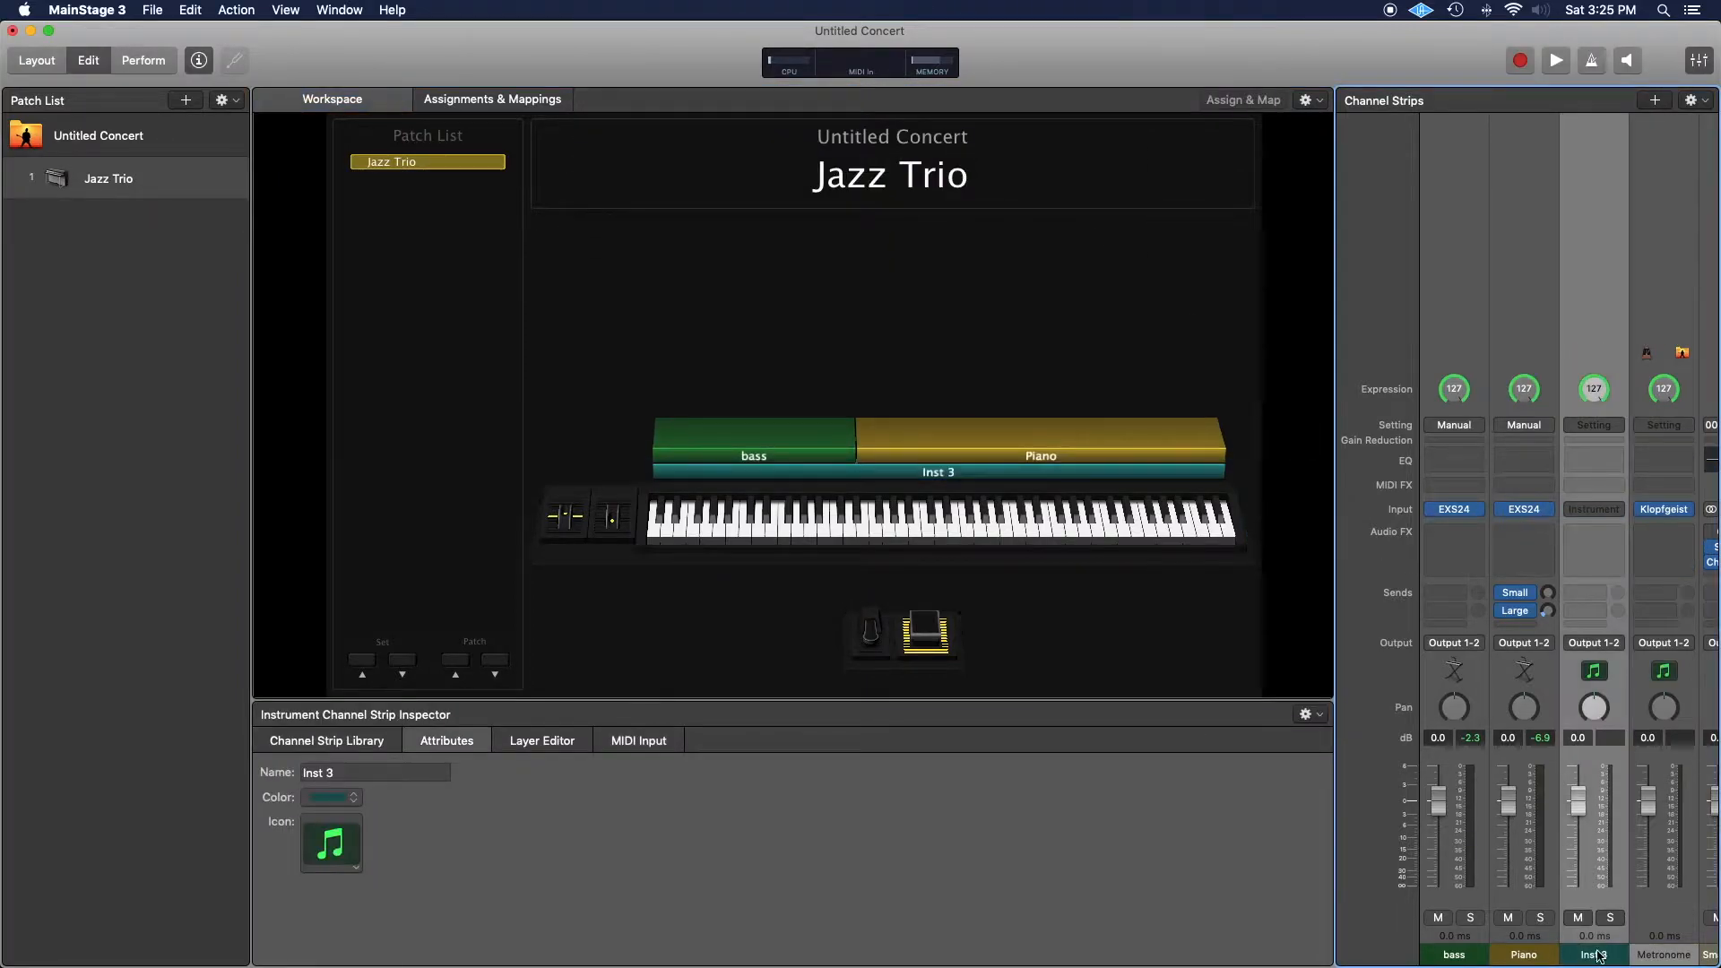
pyautogui.click(1596, 941)
pyautogui.moveTo(1595, 941); pyautogui.dragTo(1456, 951)
# - Name the new channel strip Cym and limit its layer range to a high key of D#2, matching the bass zone
pyautogui.doubleClick(1458, 953)
pyautogui.write('Cym')
pyautogui.press('Return')
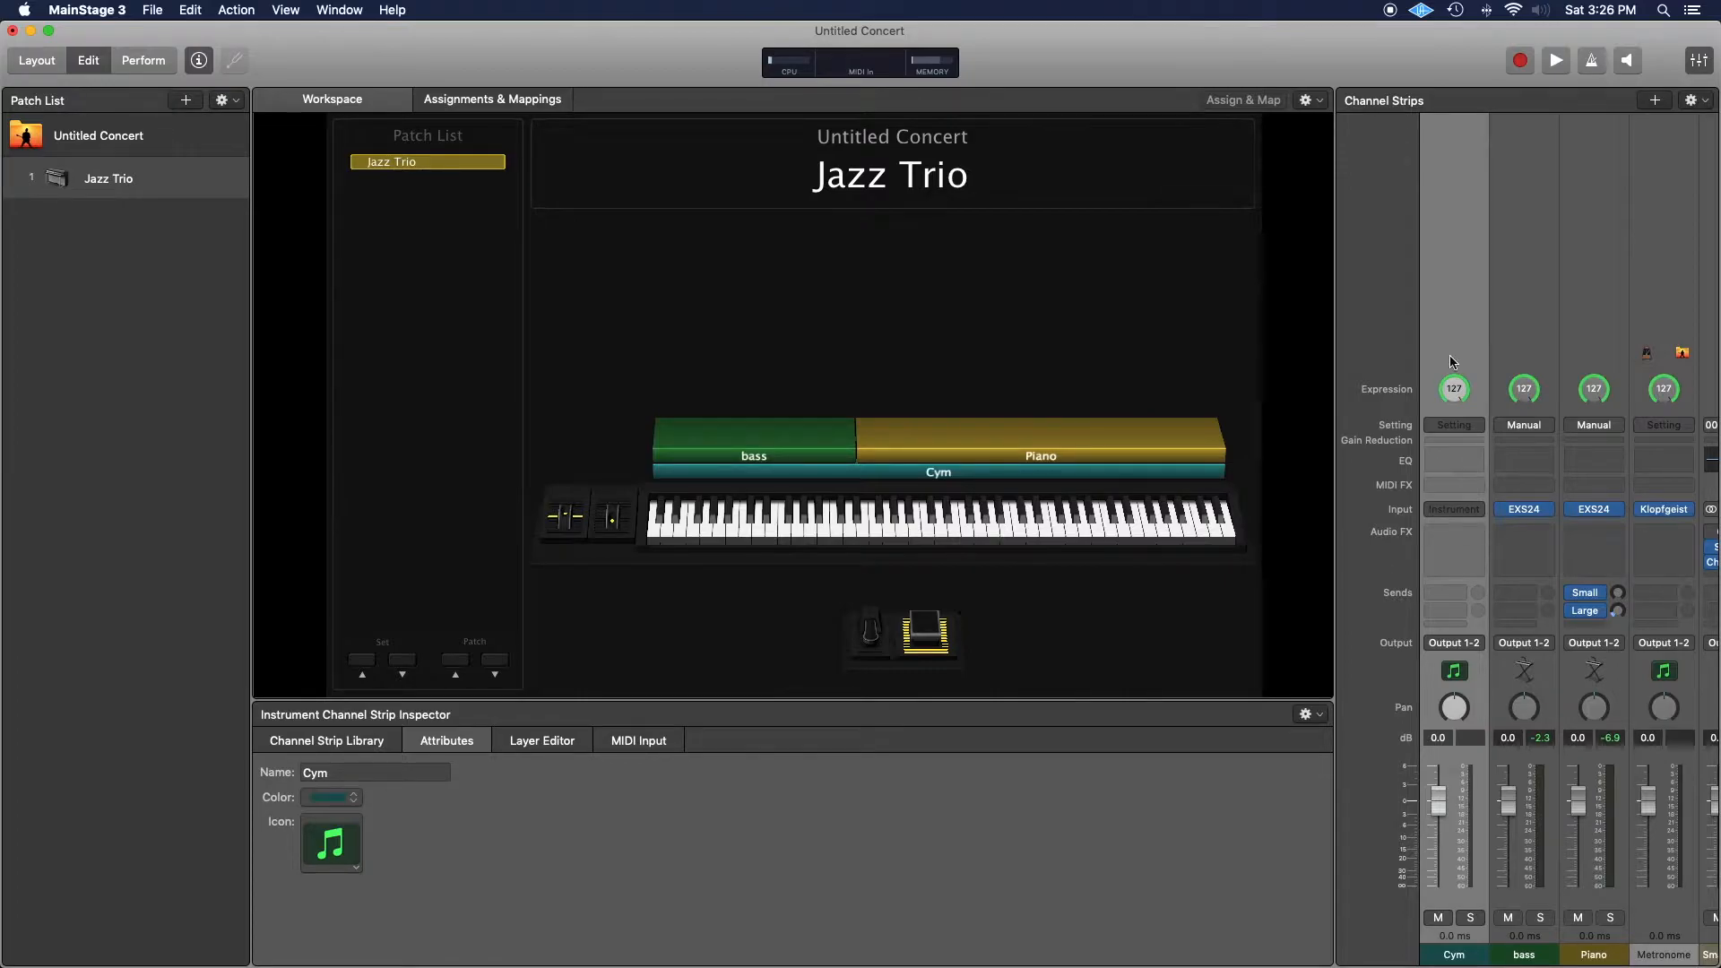
pyautogui.click(552, 748)
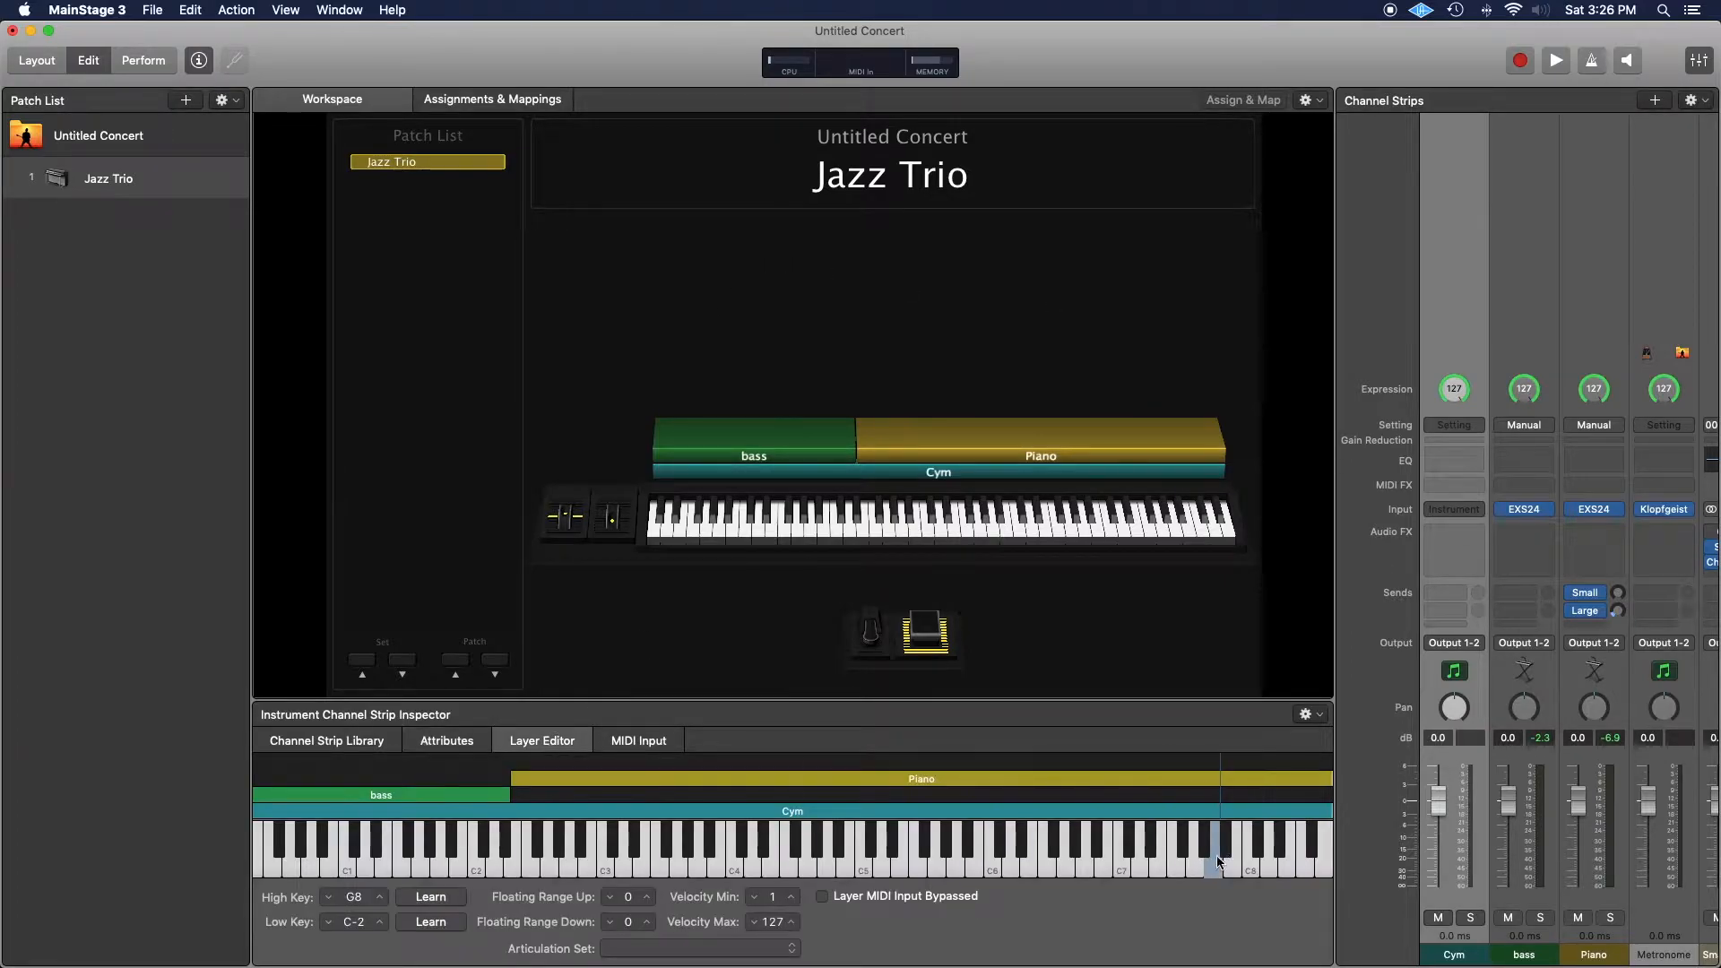
pyautogui.moveTo(1332, 810); pyautogui.dragTo(512, 833)
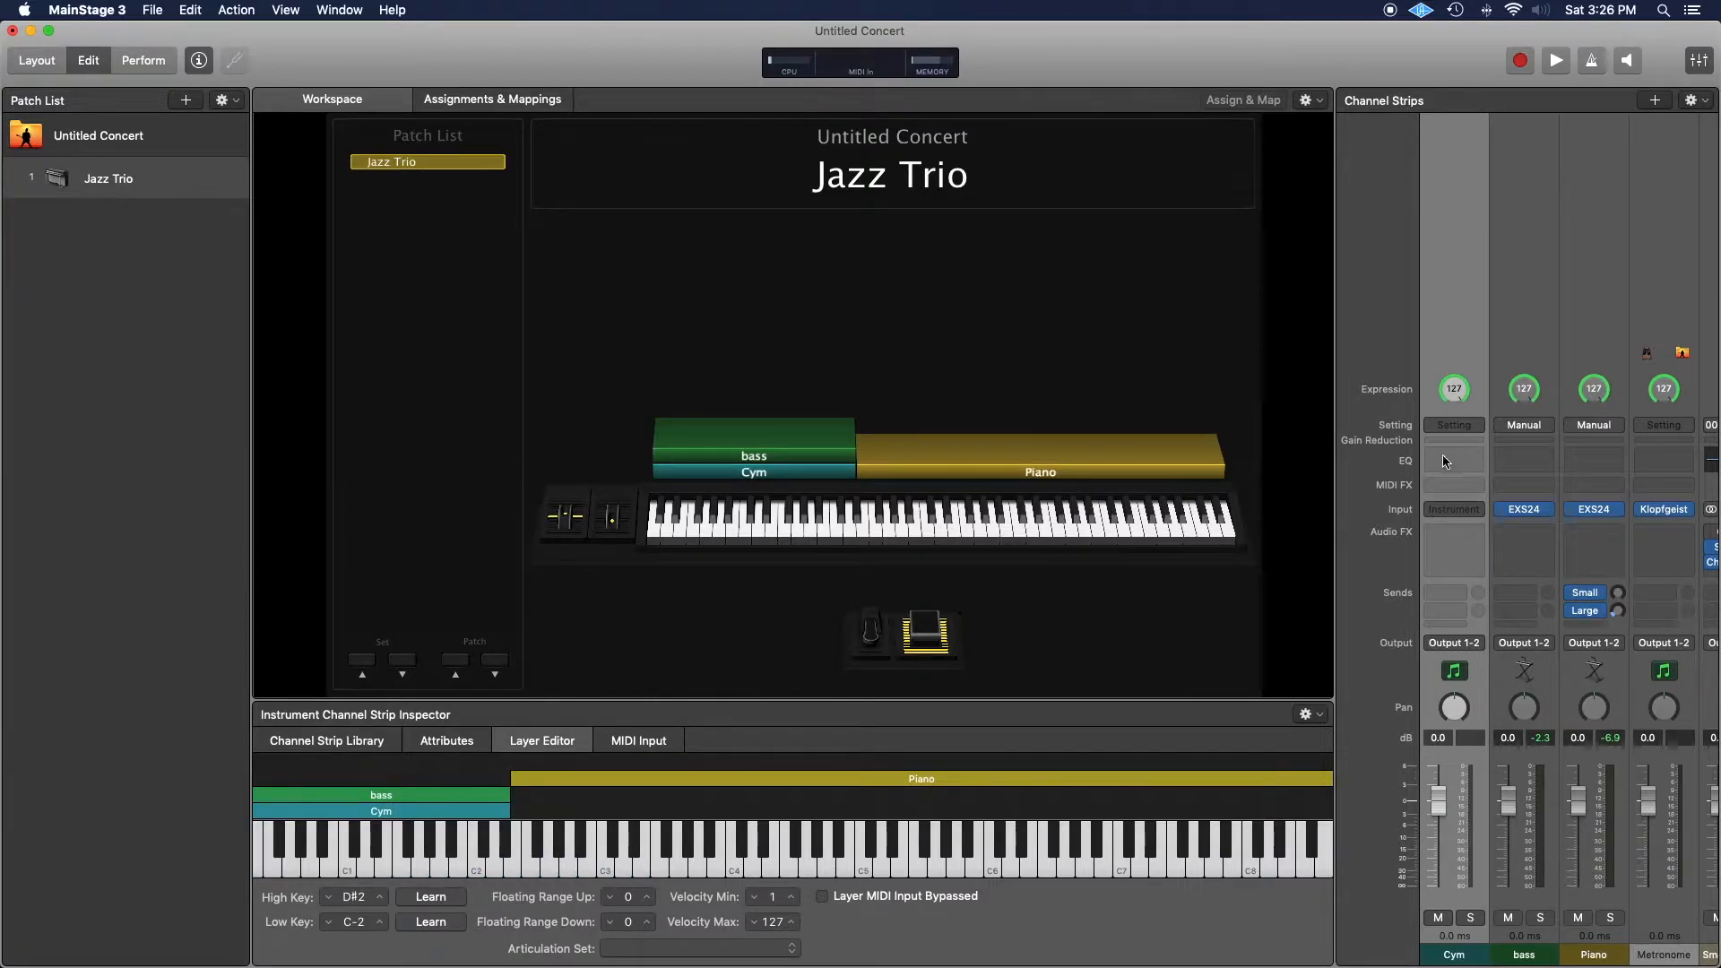
# - Rename the bass channel strip as Bass with a capital B
pyautogui.doubleClick(1514, 954)
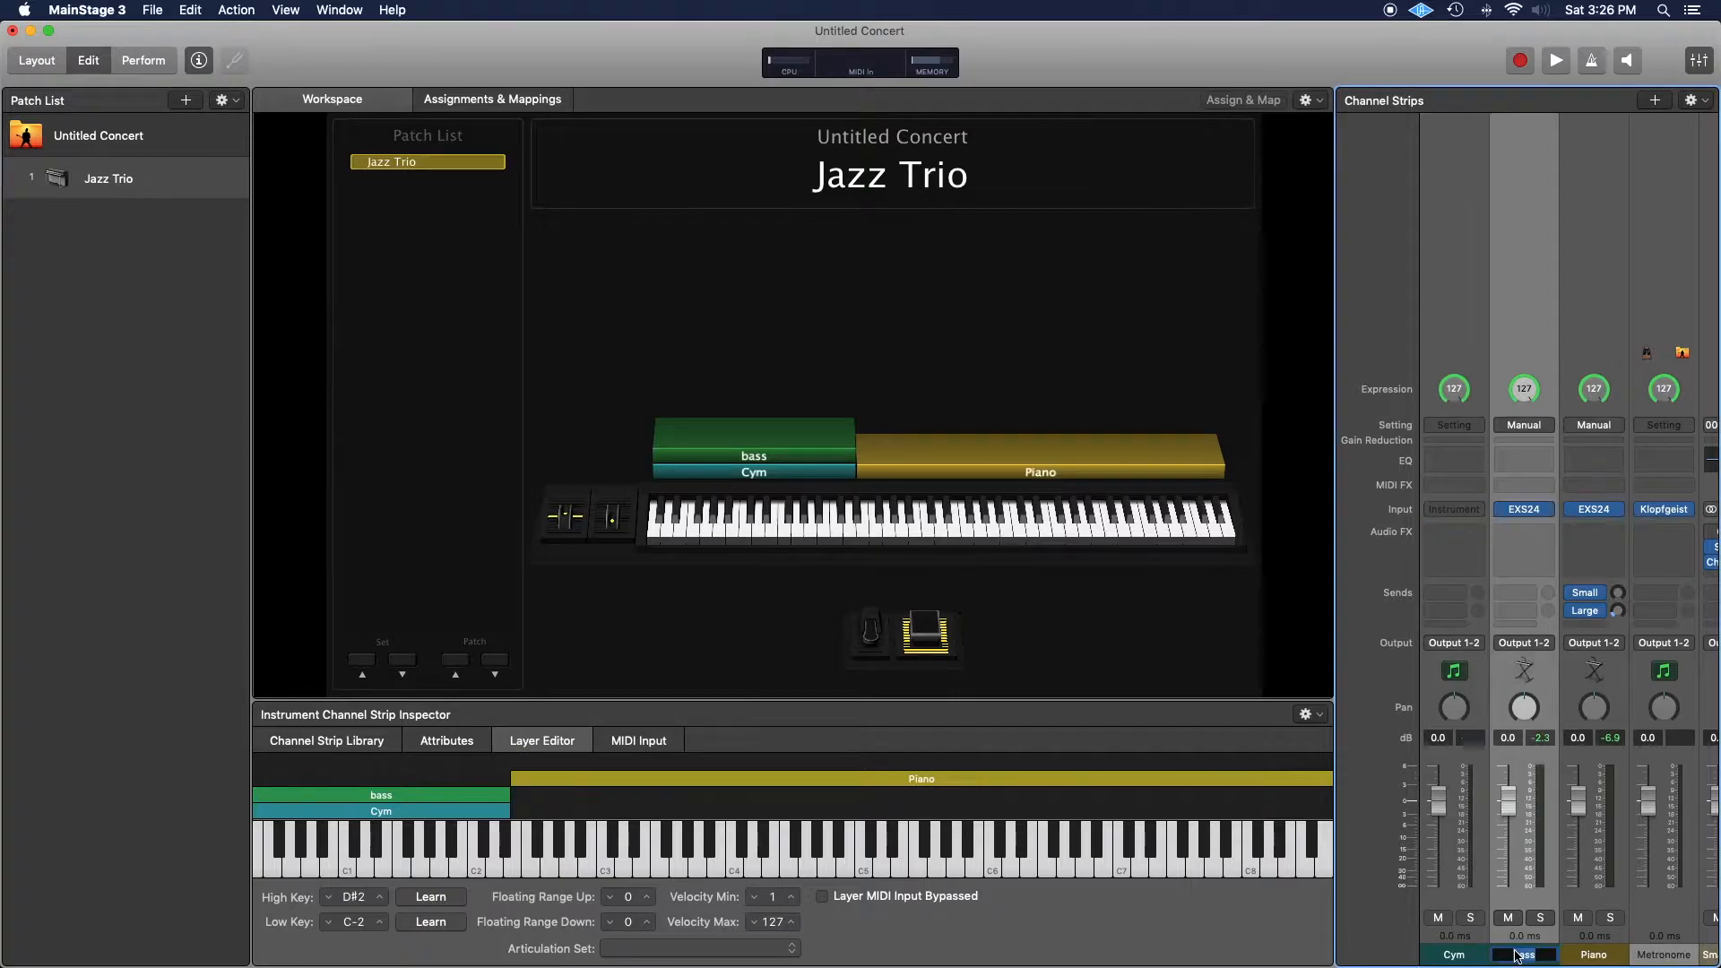
pyautogui.click(1520, 956)
pyautogui.write('B')
pyautogui.press('Return')
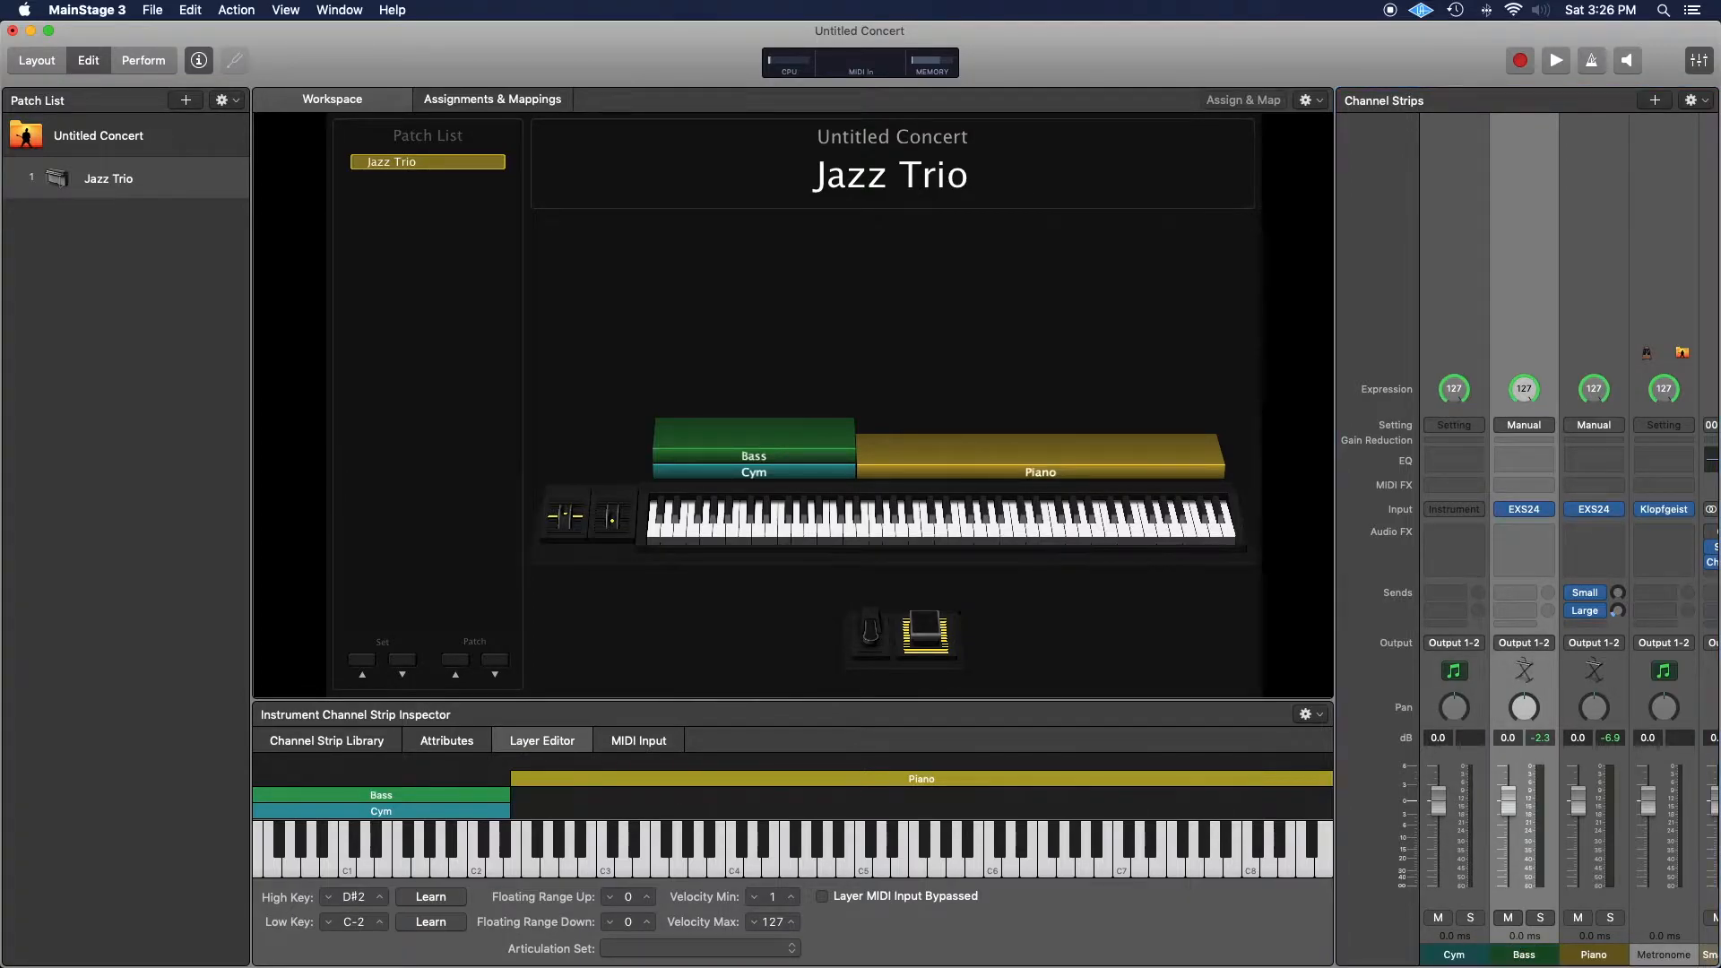
# - Load a stereo EXS24 sampler on the Cym channel strip and set it to No Instrument
pyautogui.click(1453, 509)
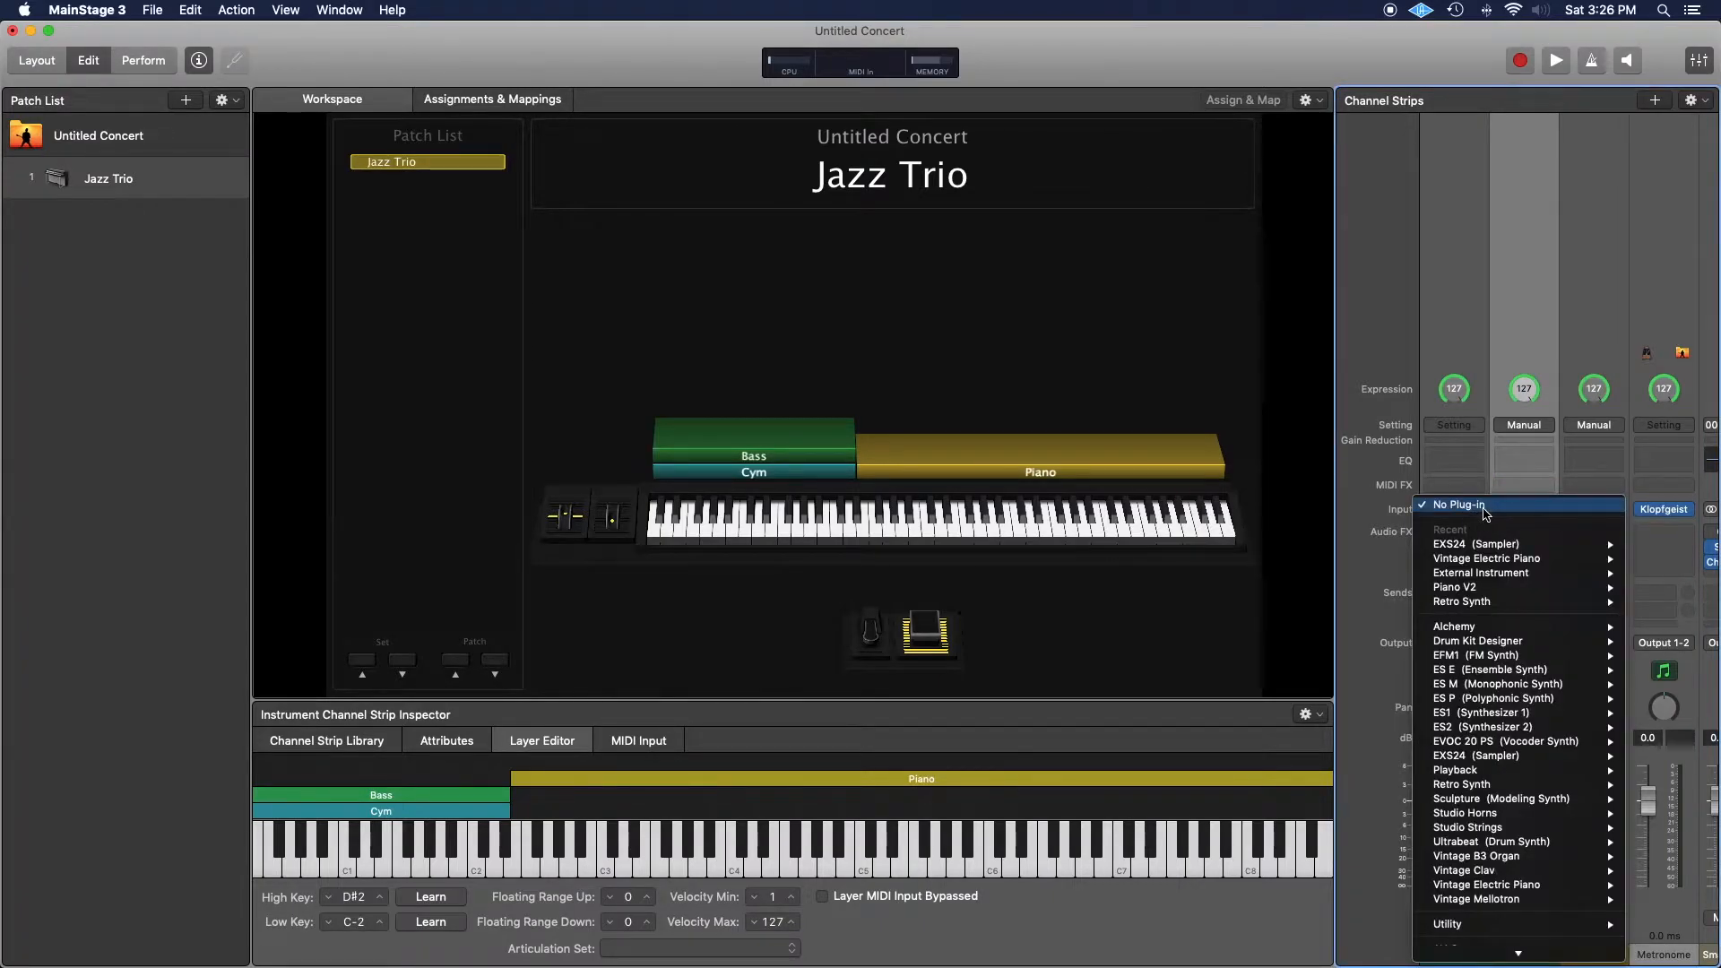
pyautogui.moveTo(1477, 547)
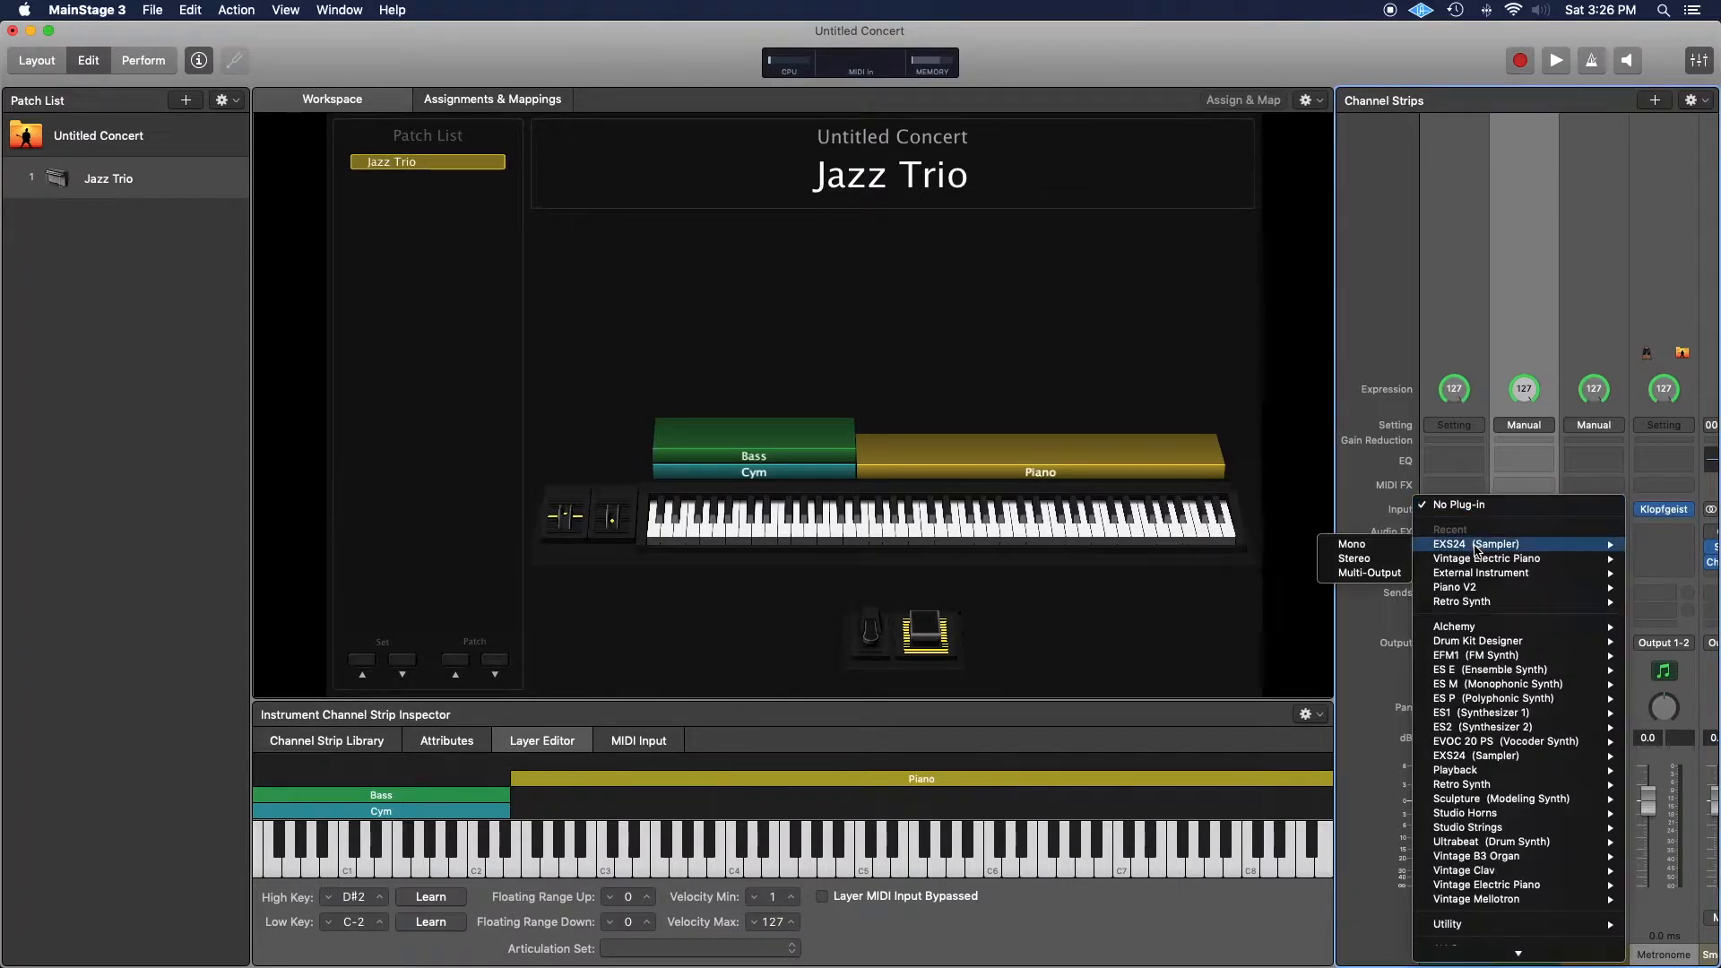
pyautogui.click(1369, 561)
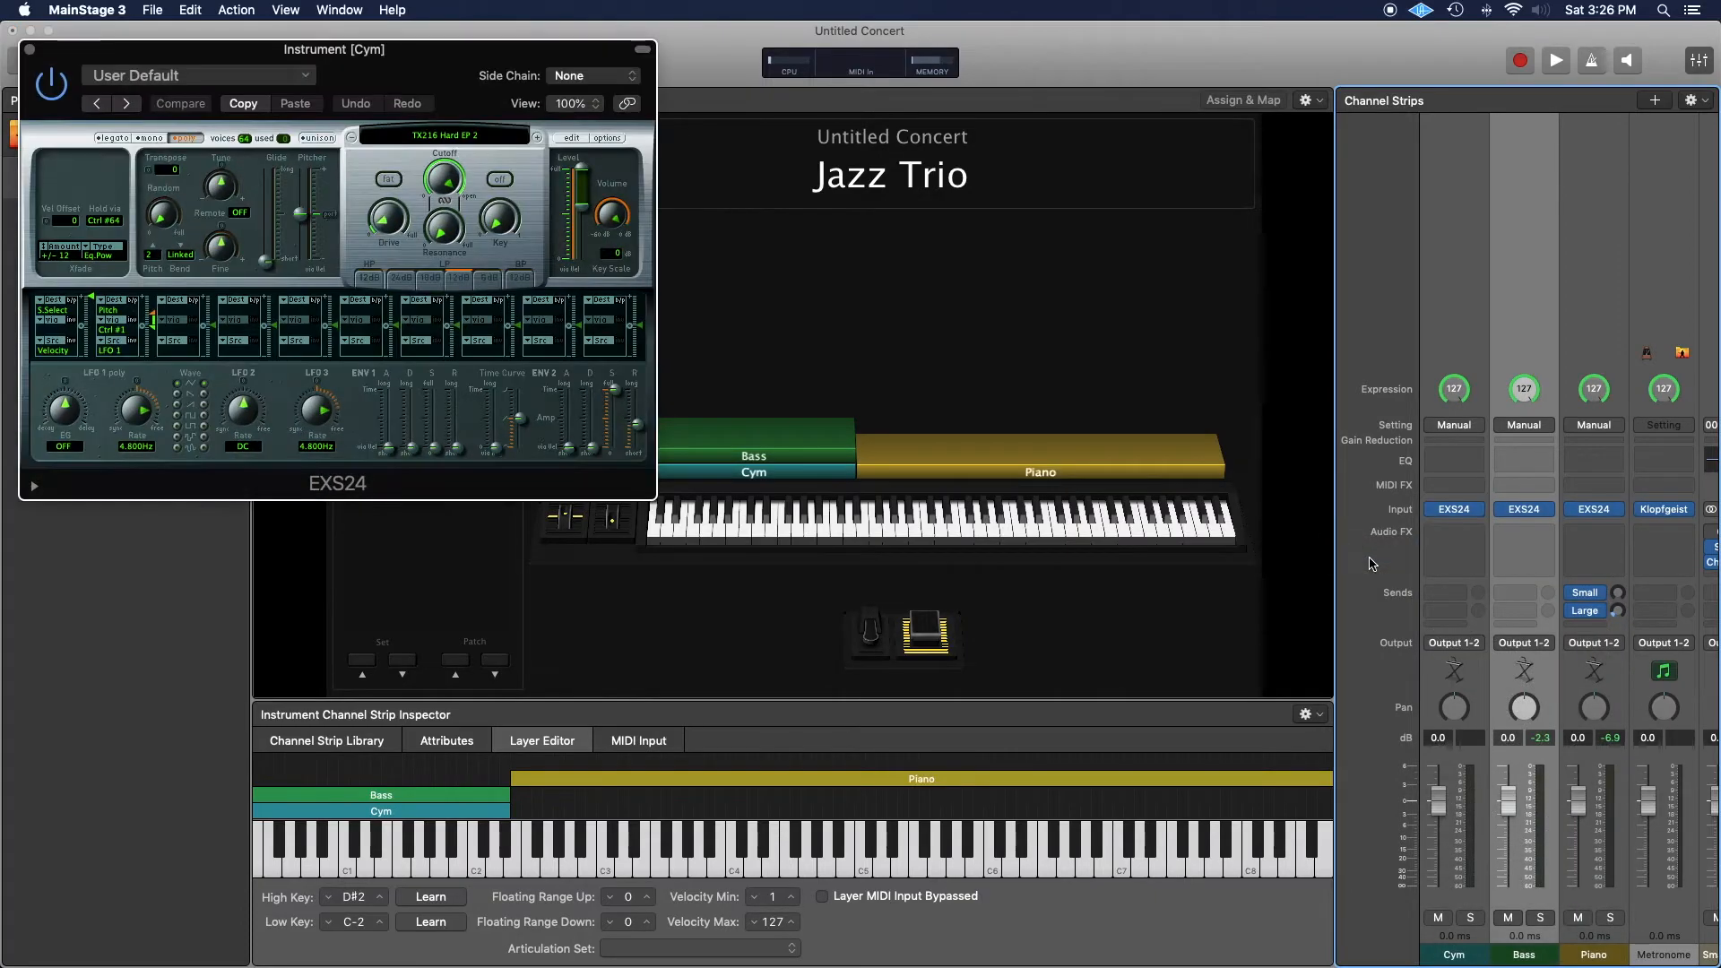
pyautogui.click(448, 139)
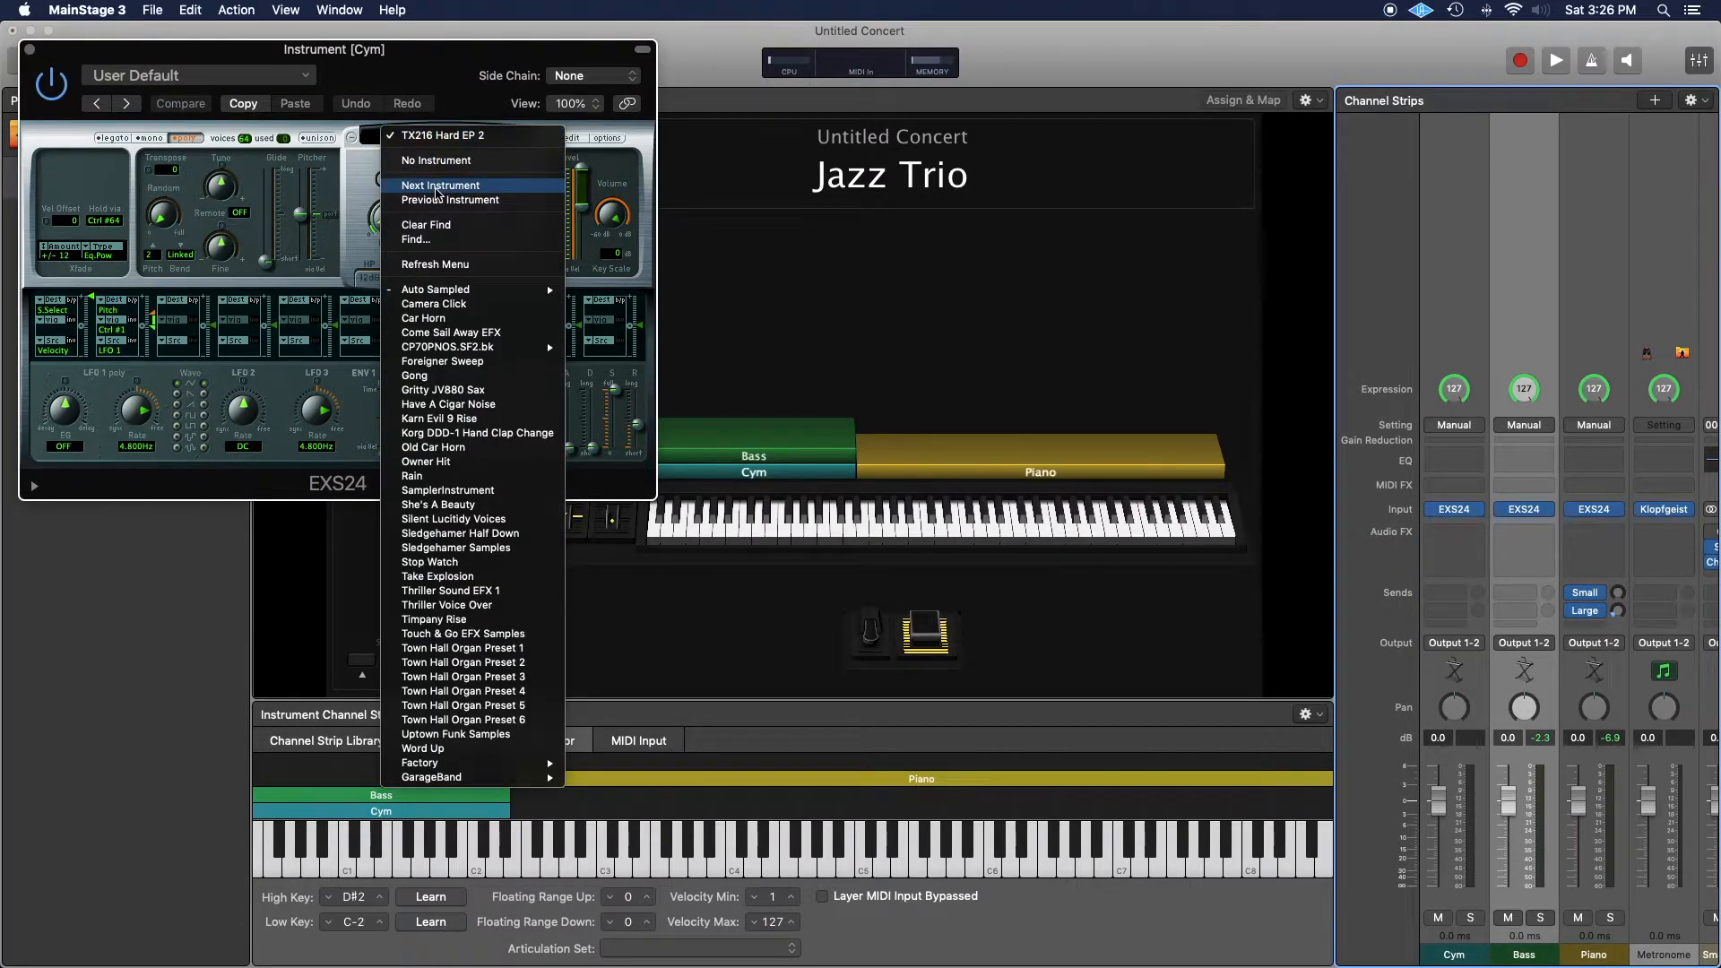
pyautogui.click(437, 161)
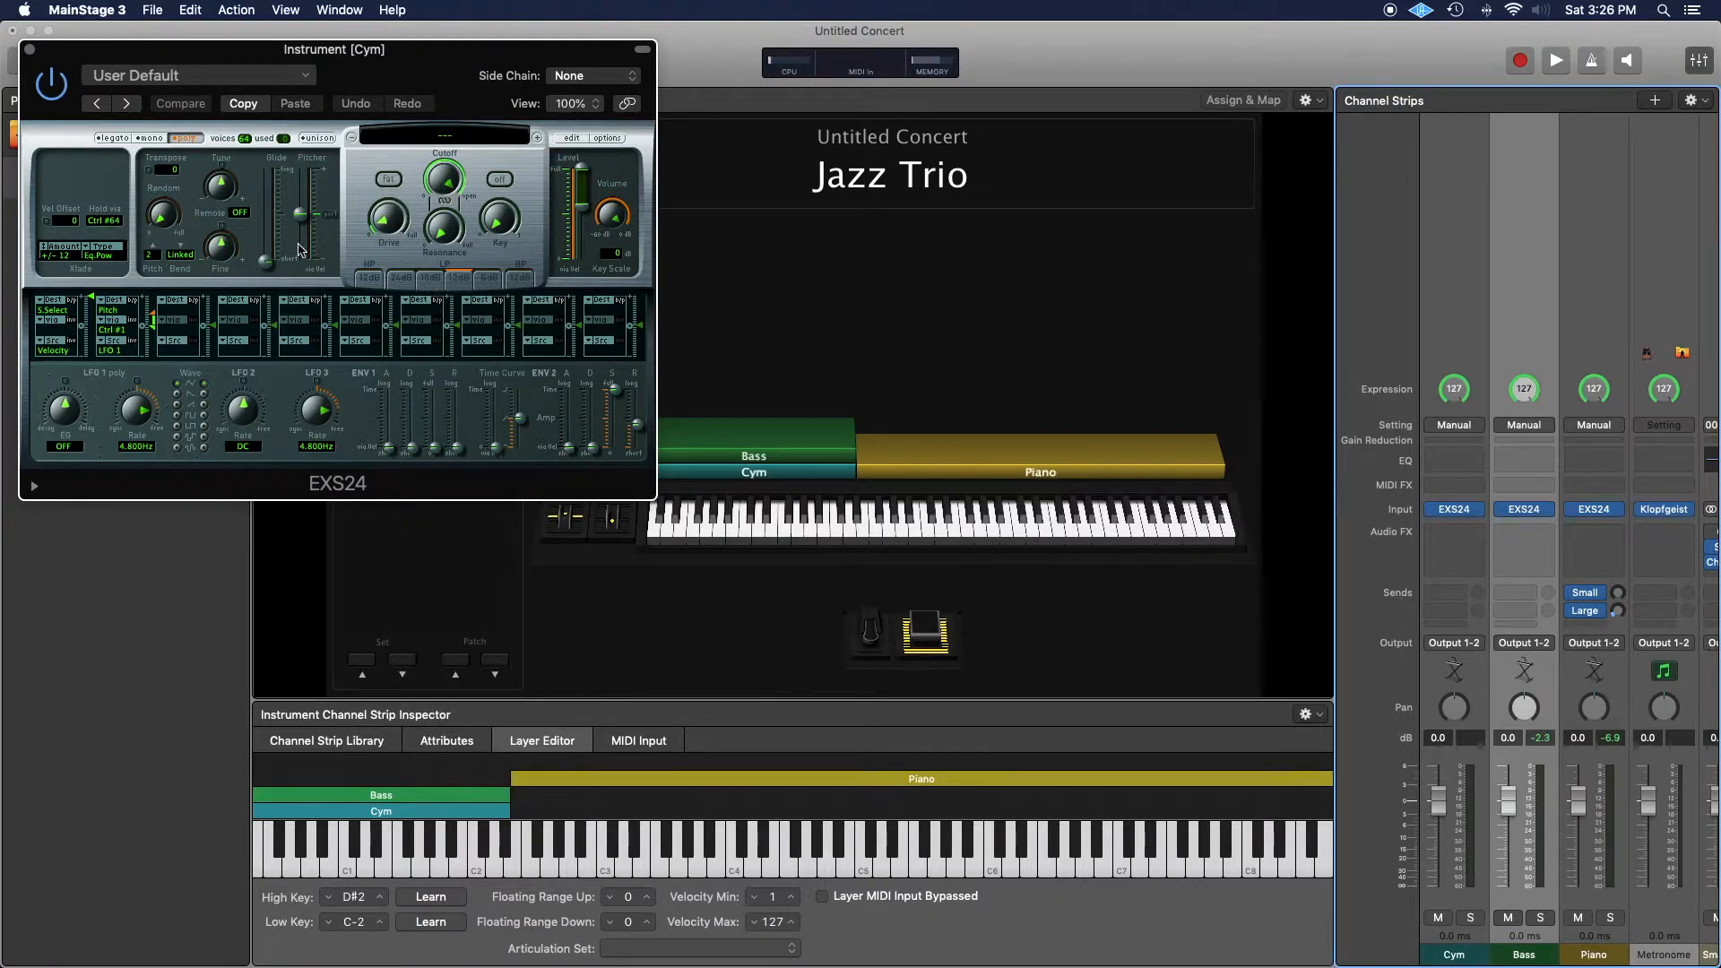
# - Open the EXS24 Instrument Editor for the Cym sampler and create a new zone
pyautogui.click(572, 138)
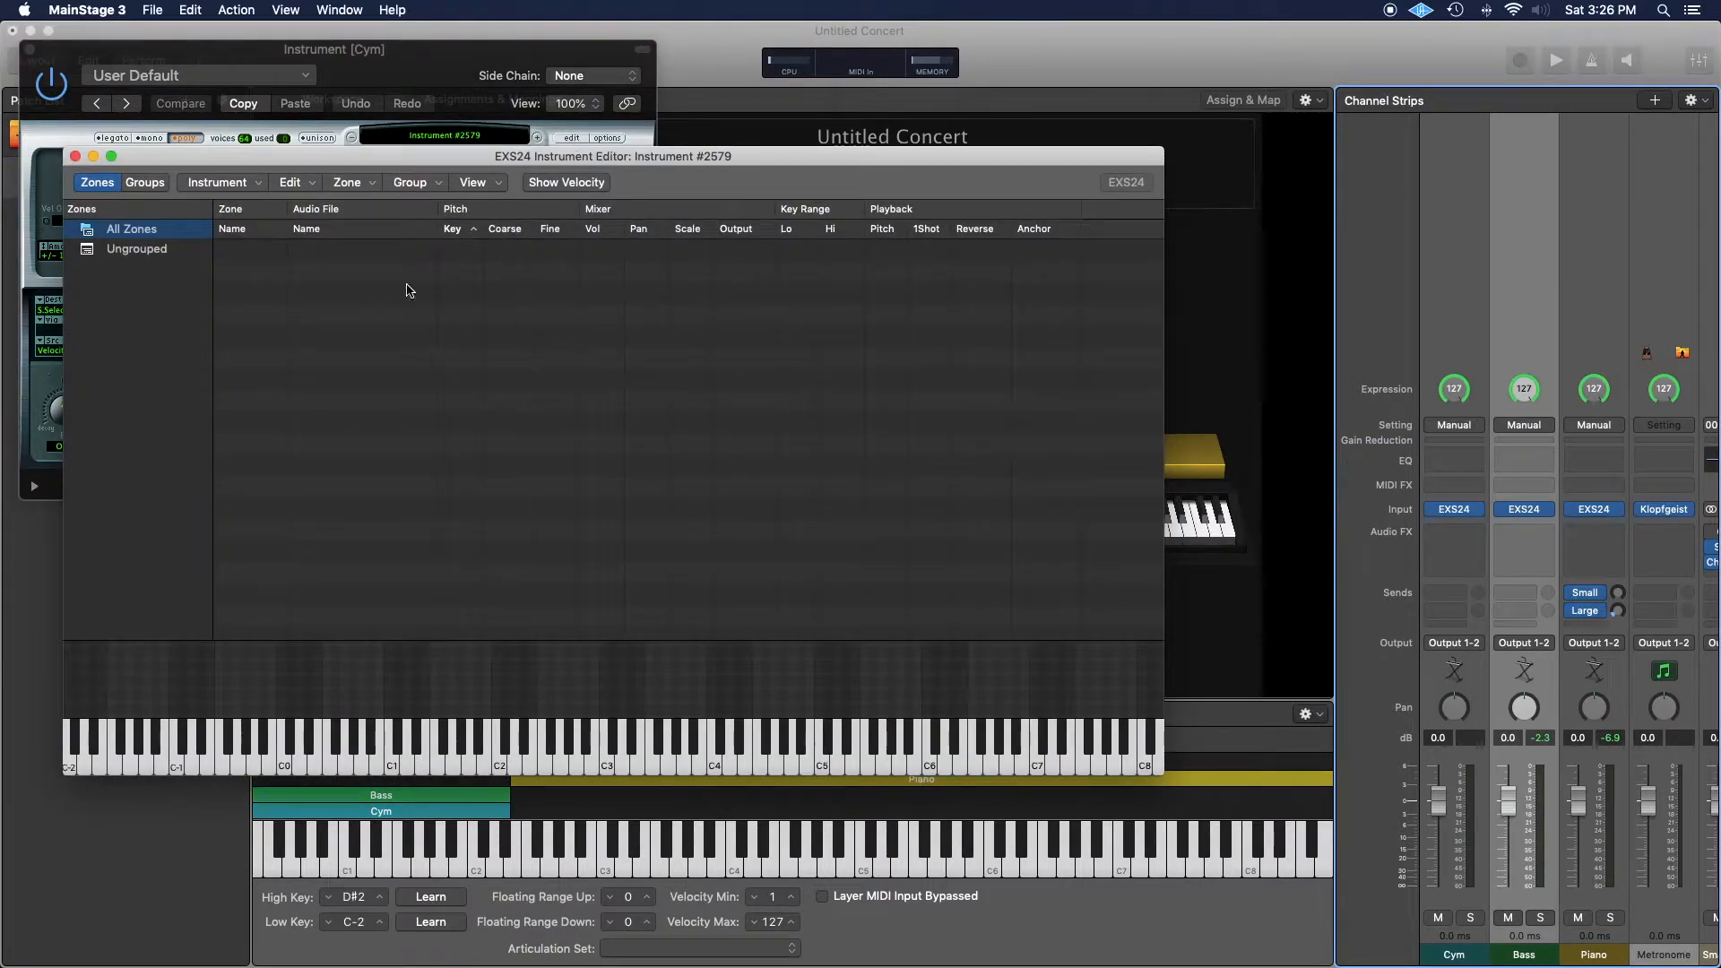
pyautogui.click(360, 183)
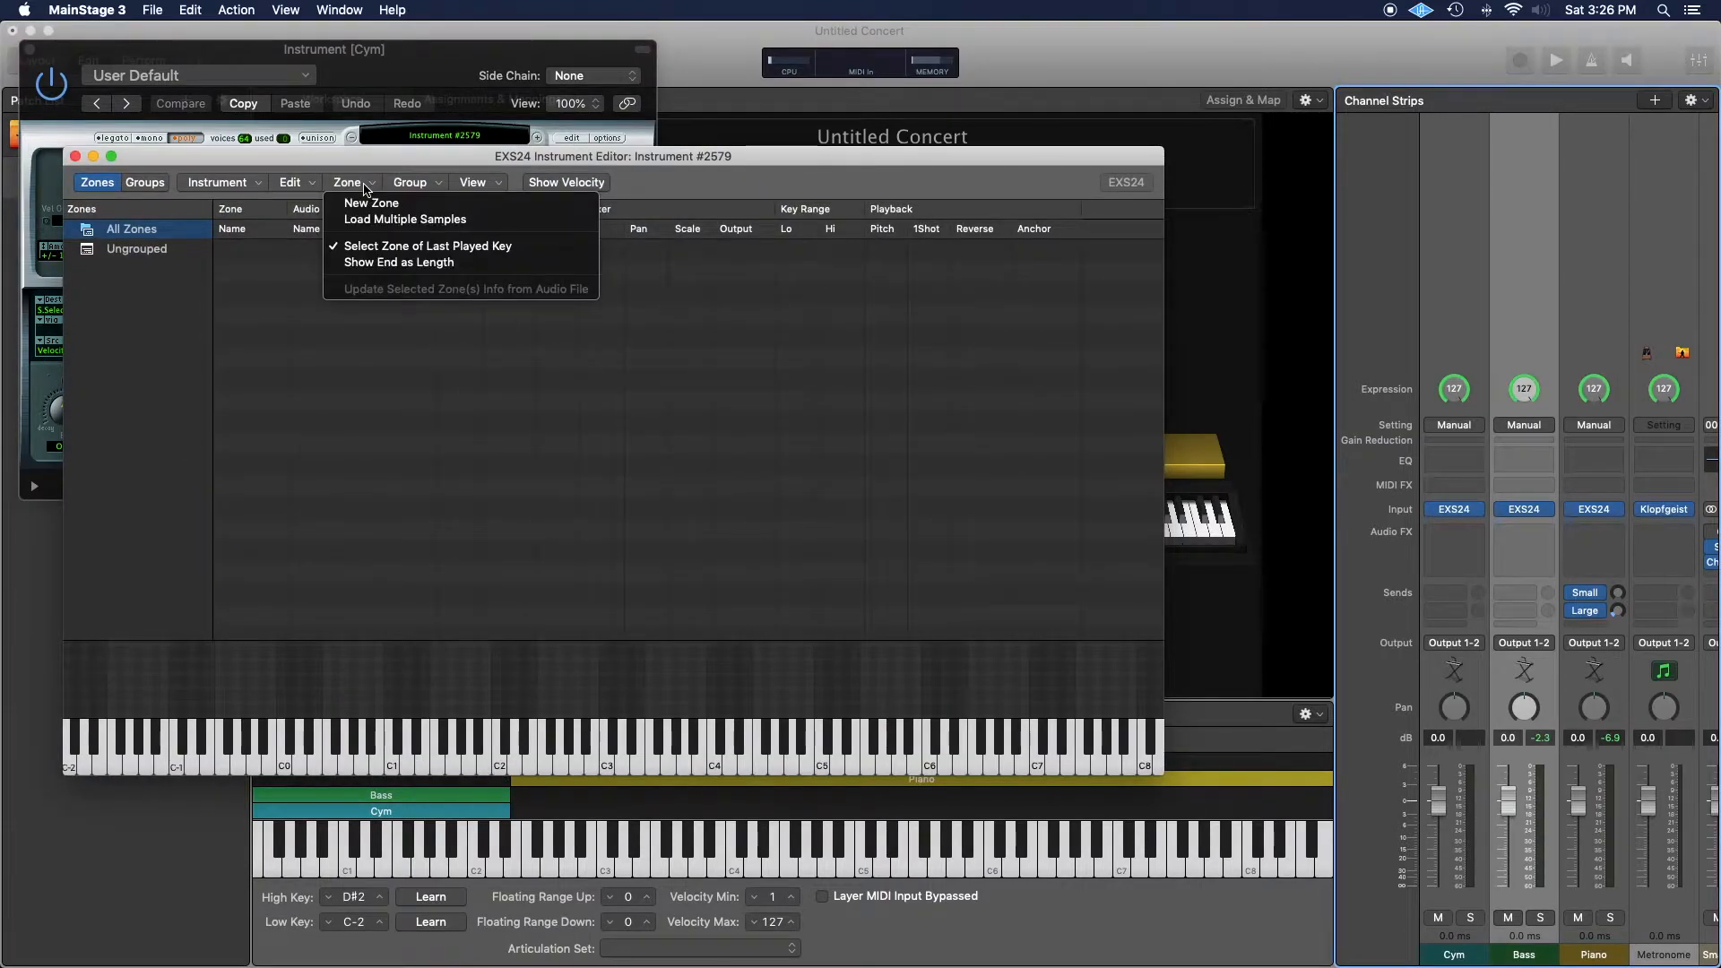
pyautogui.click(370, 201)
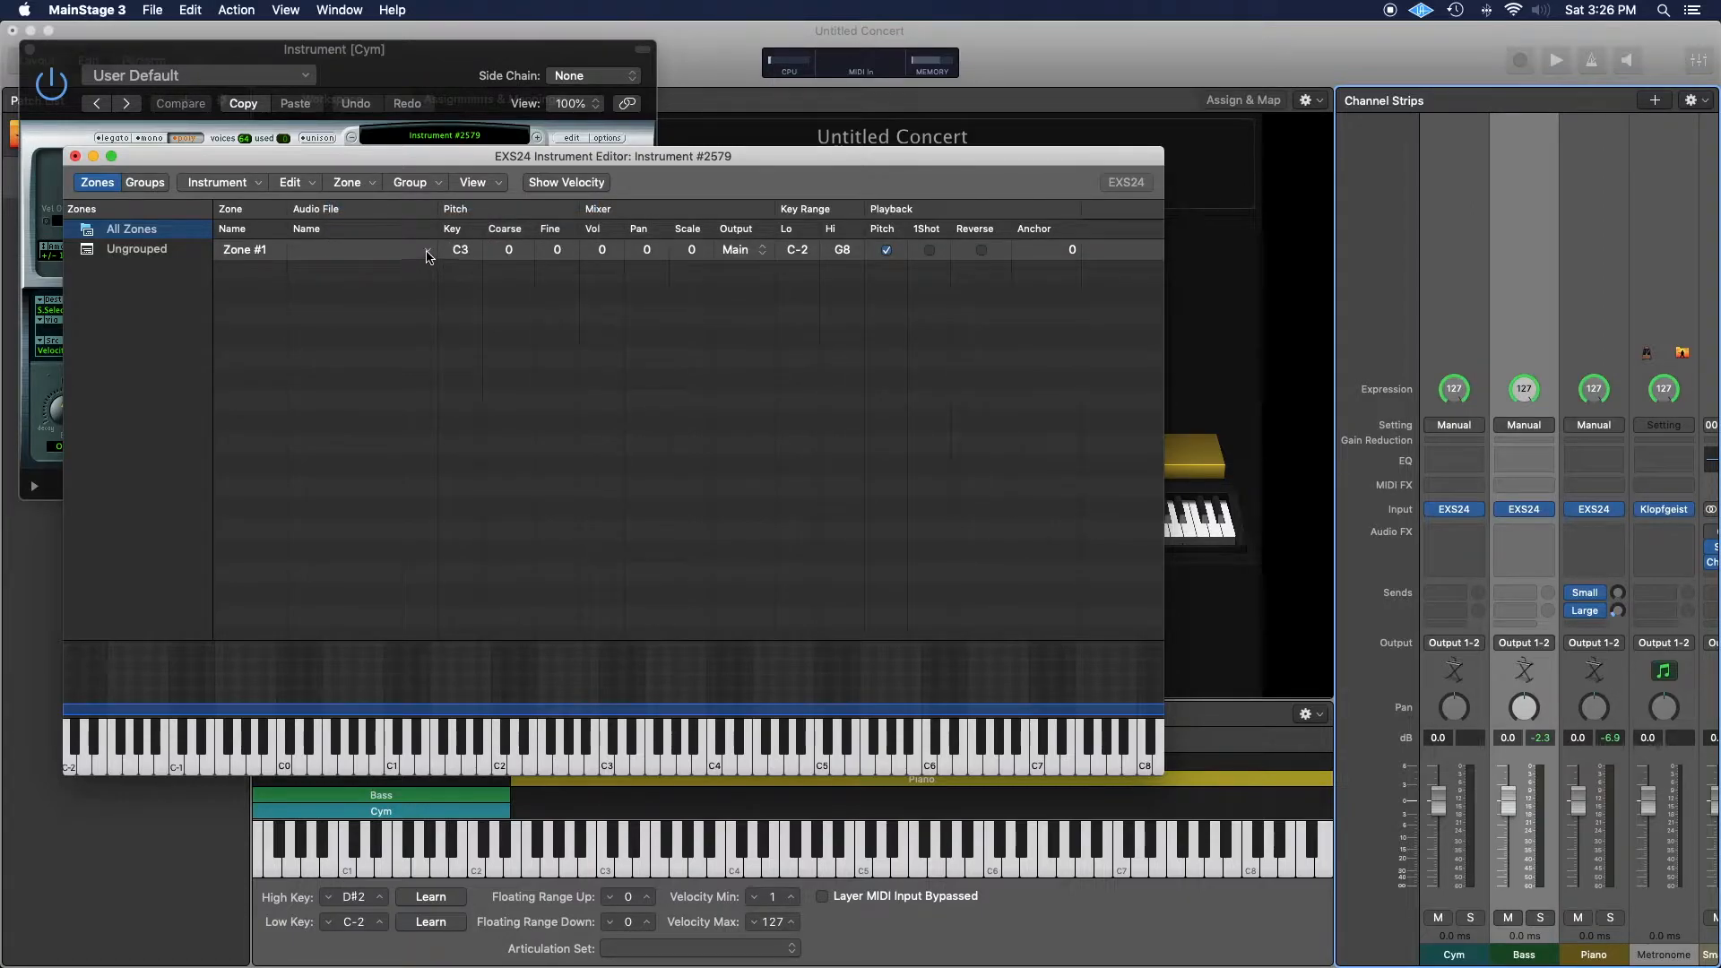
# - Browse for the zone's audio file in Music SSD/Library/Application Support/Logic/EXS Factory Samples/03 Drums & Percussion/01 Acoustic Drum Kits/Stereo Drum Kit
pyautogui.click(427, 257)
pyautogui.click(450, 260)
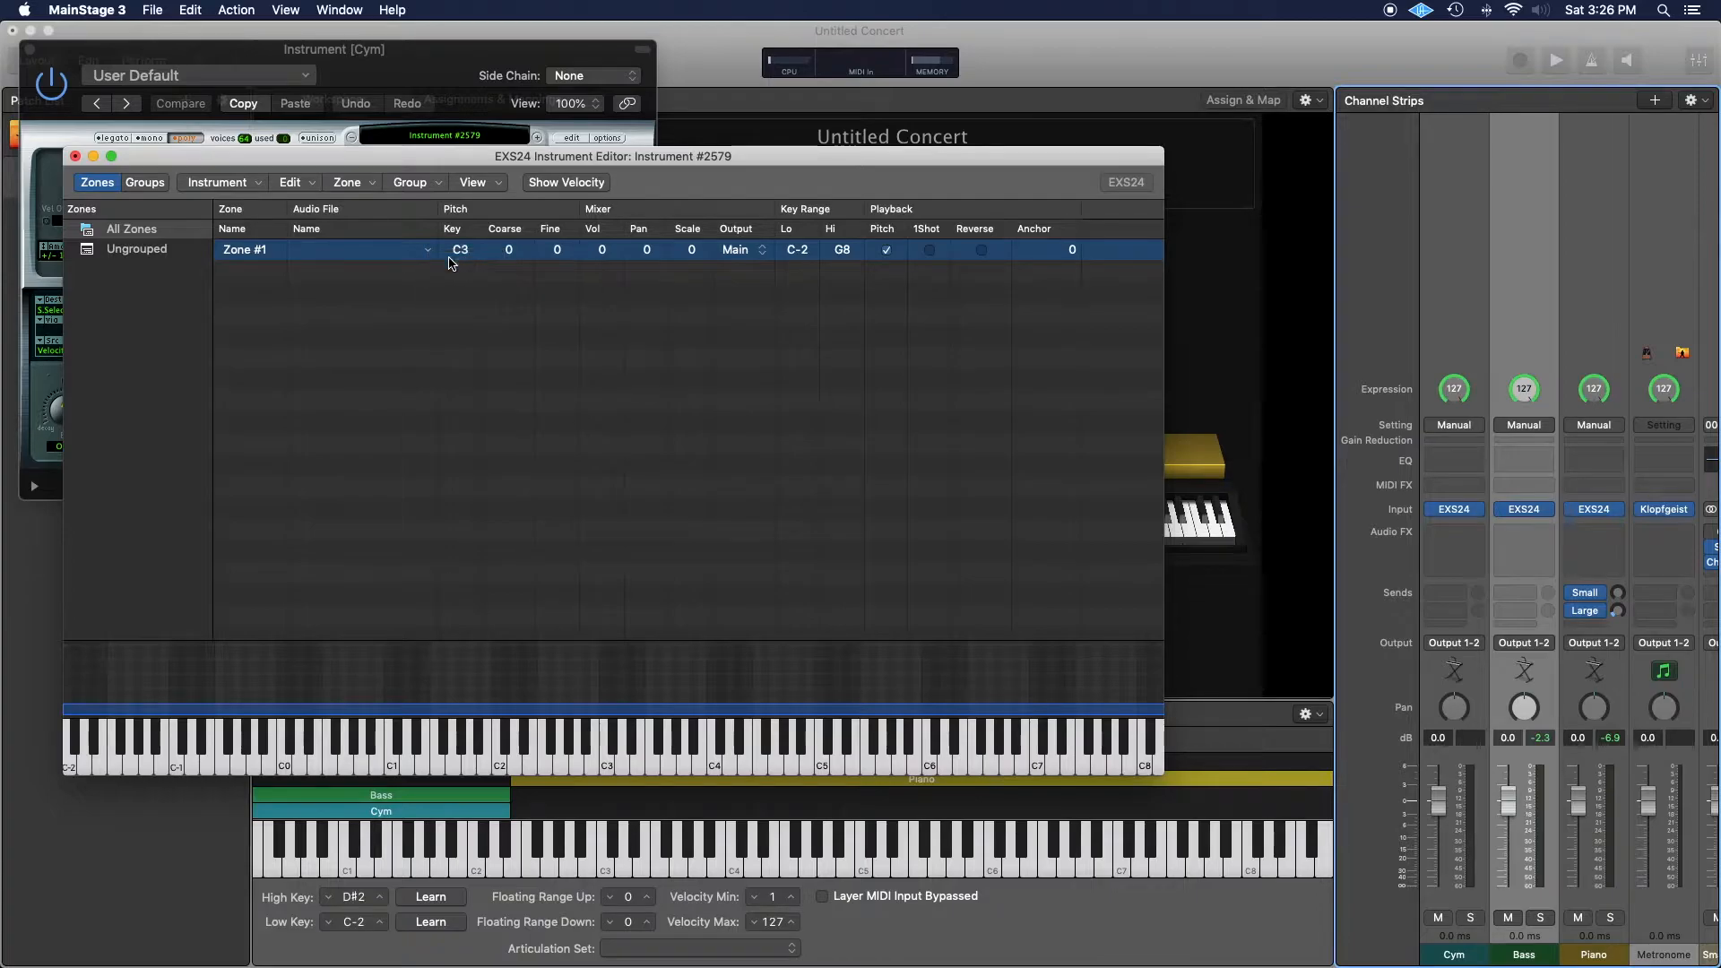
pyautogui.click(649, 186)
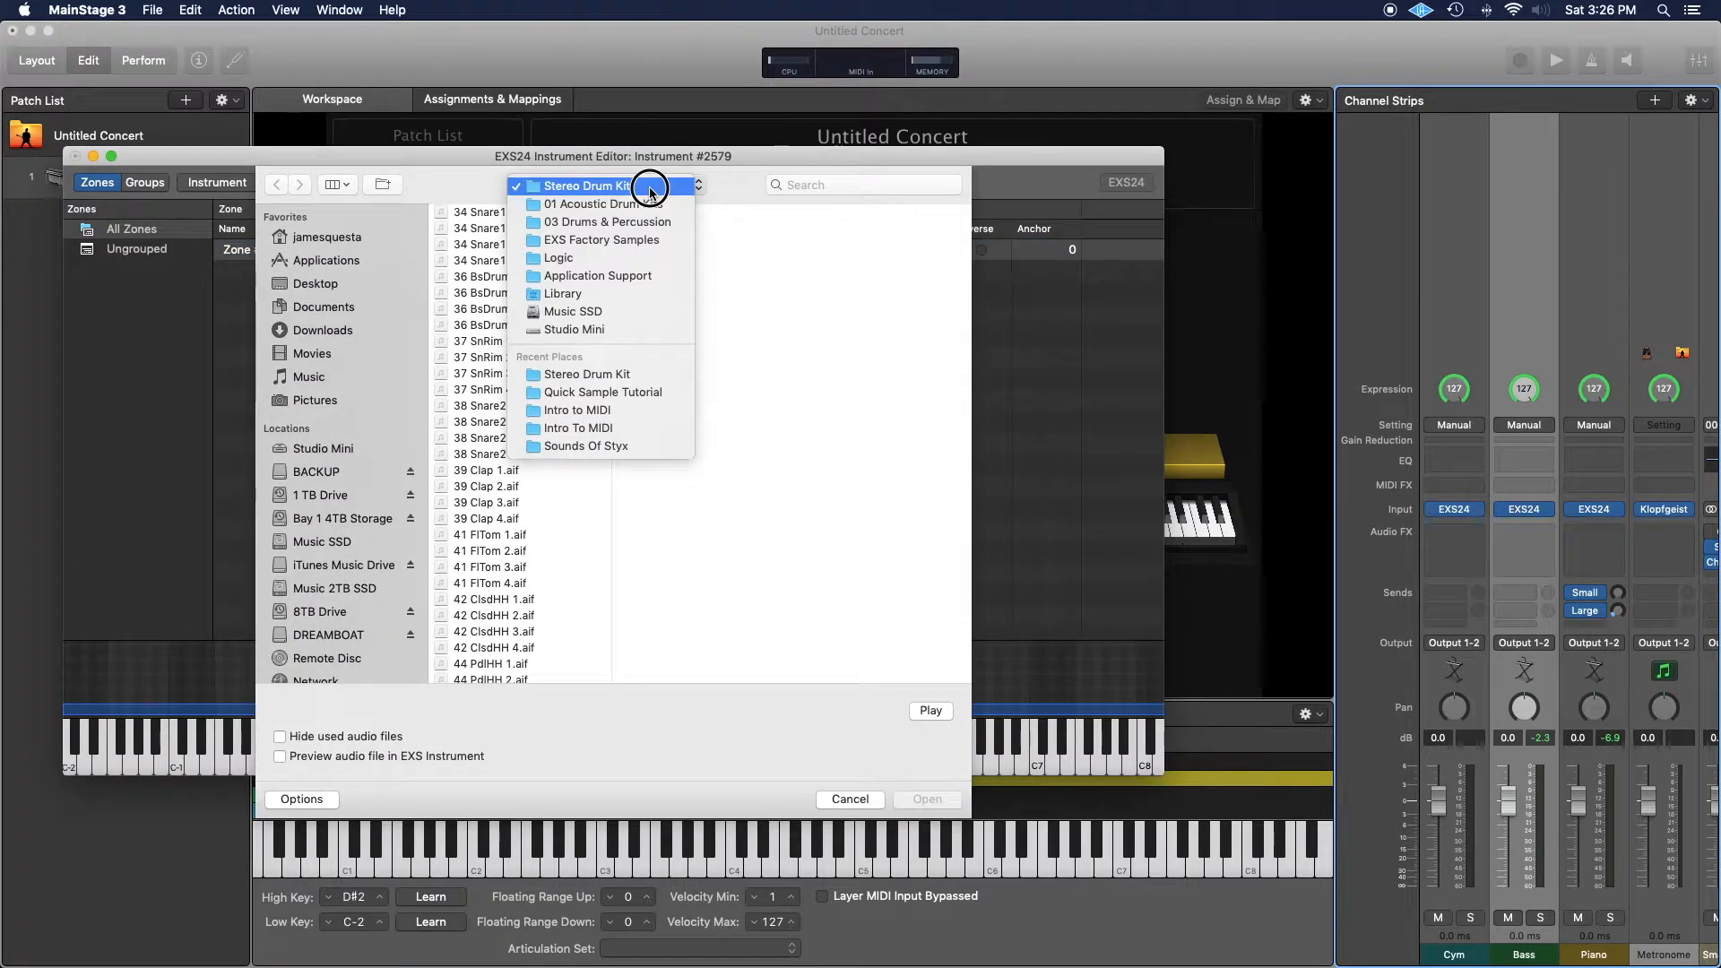
pyautogui.click(616, 332)
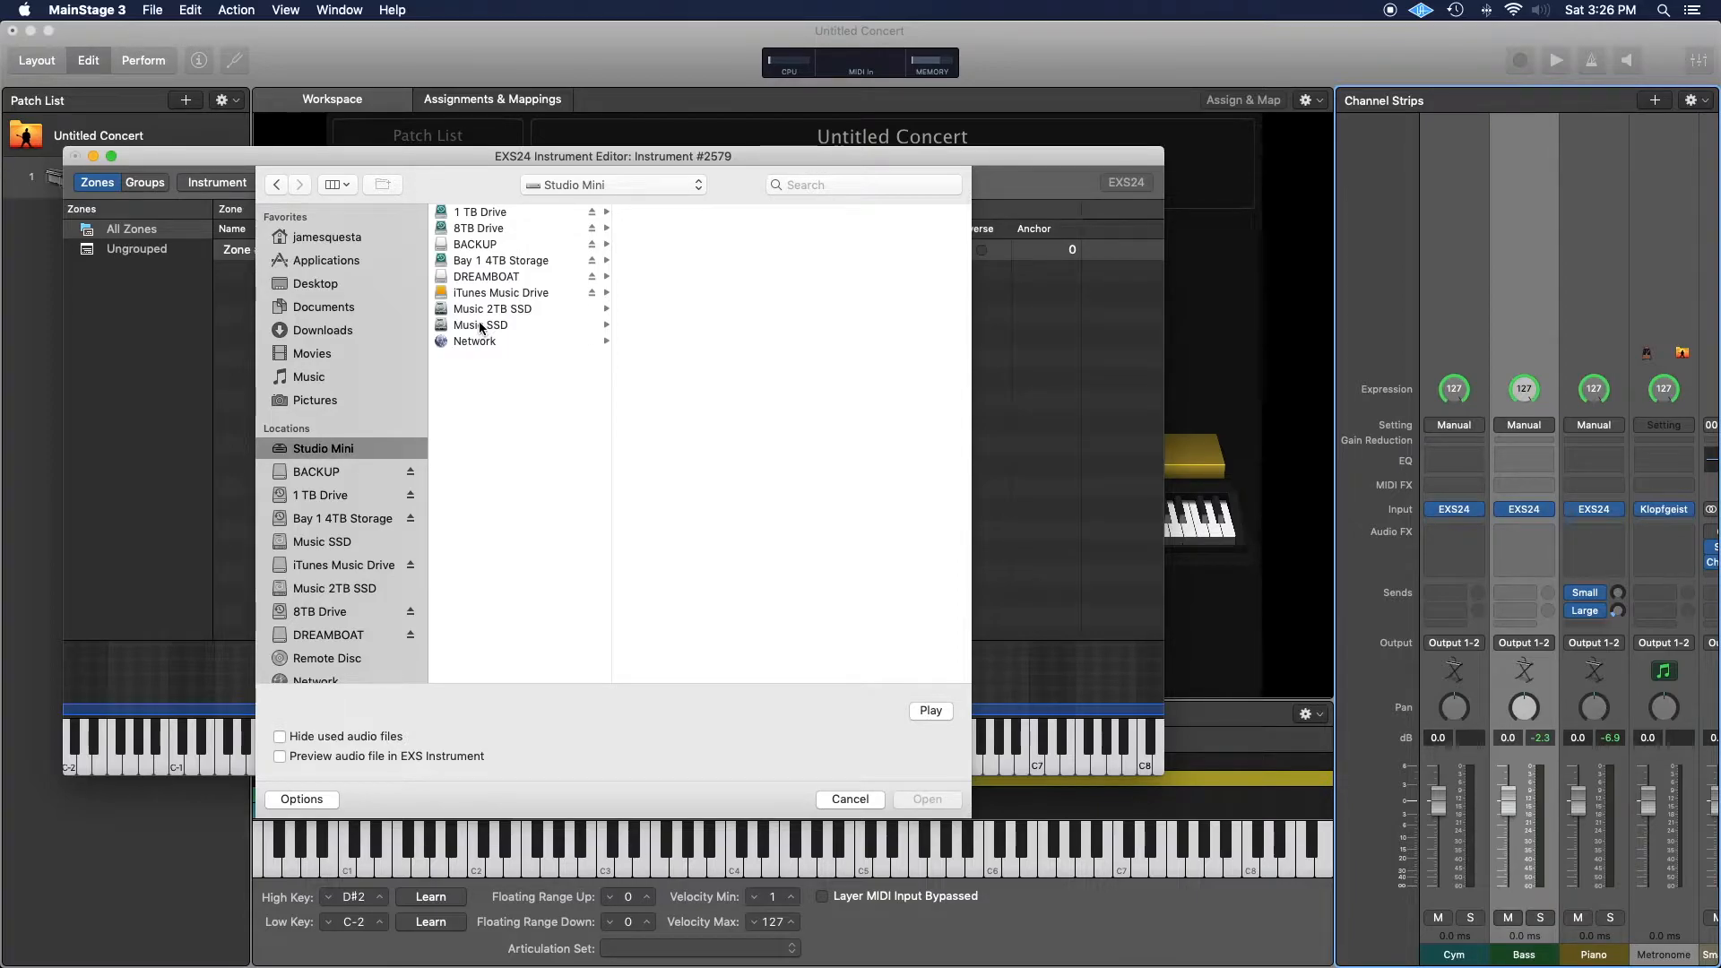
pyautogui.click(481, 326)
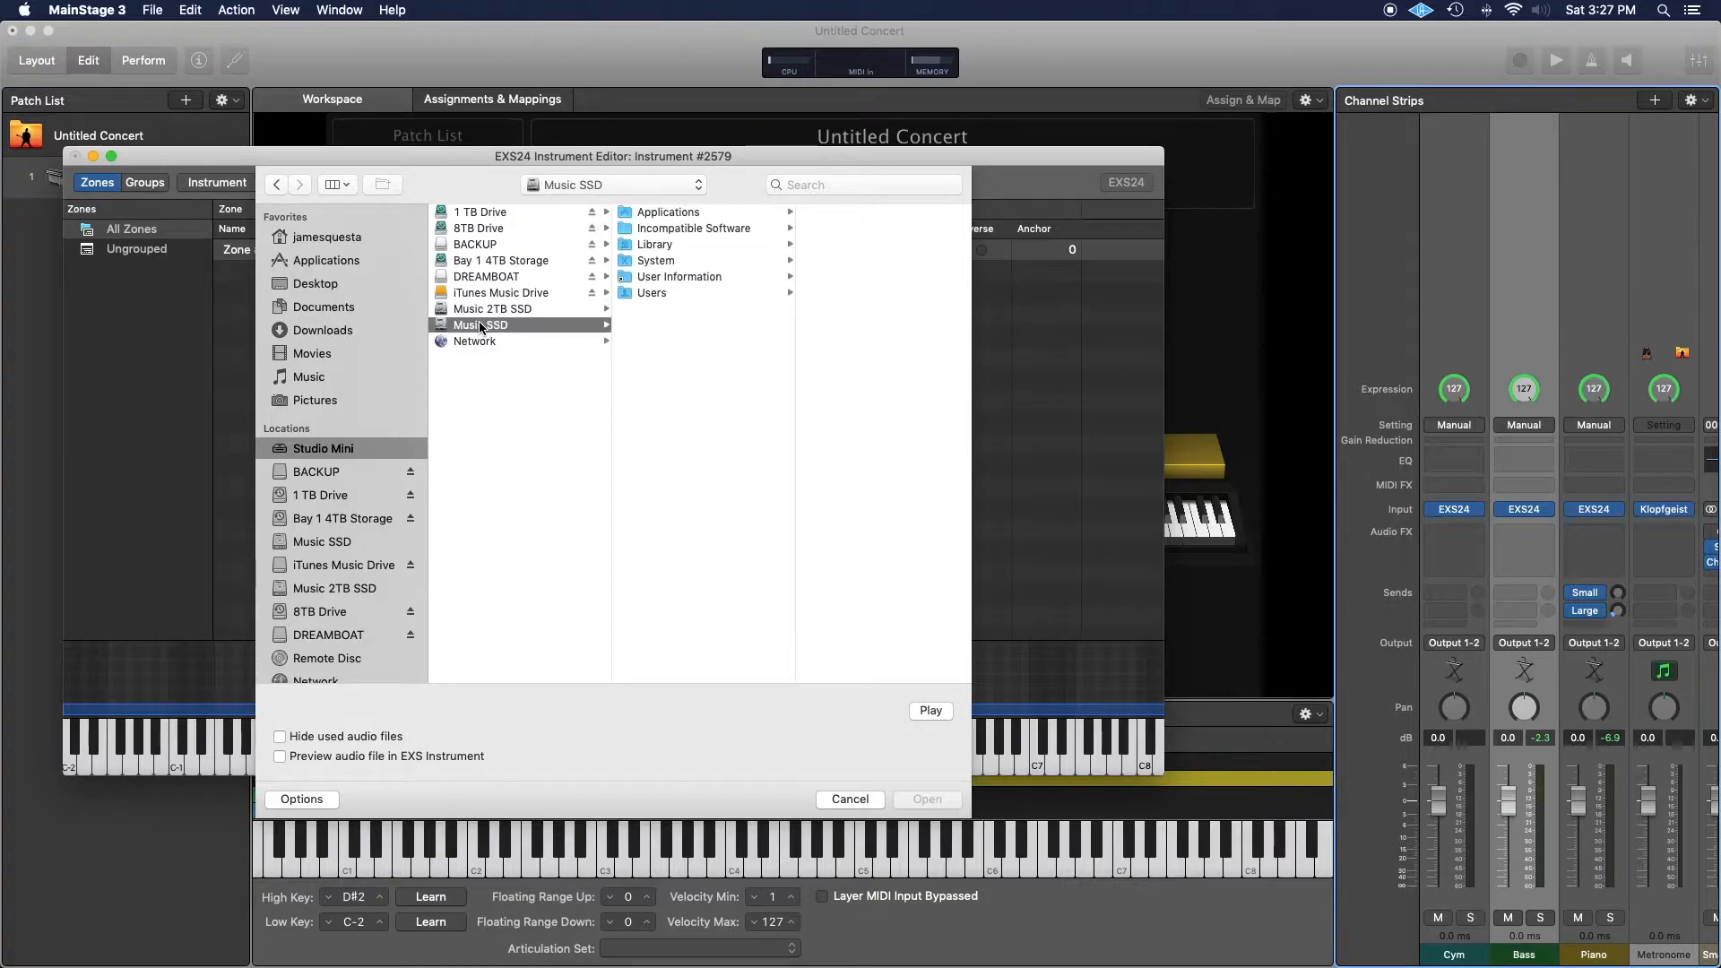
pyautogui.click(658, 247)
pyautogui.click(883, 215)
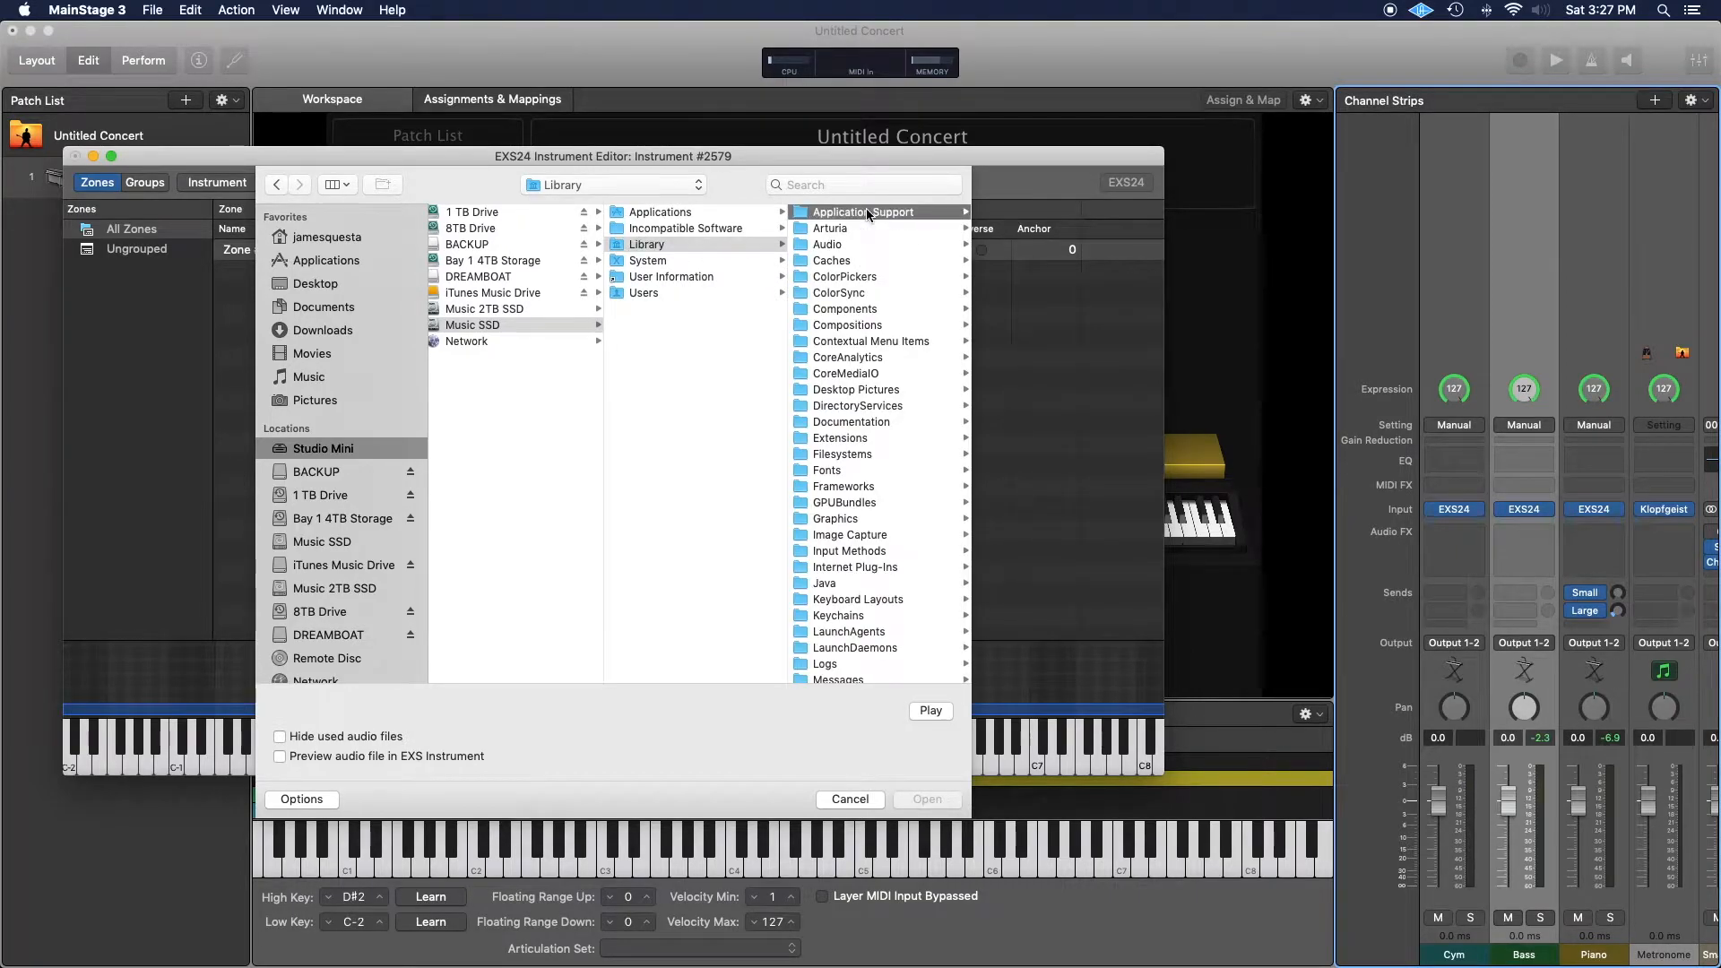
pyautogui.click(822, 583)
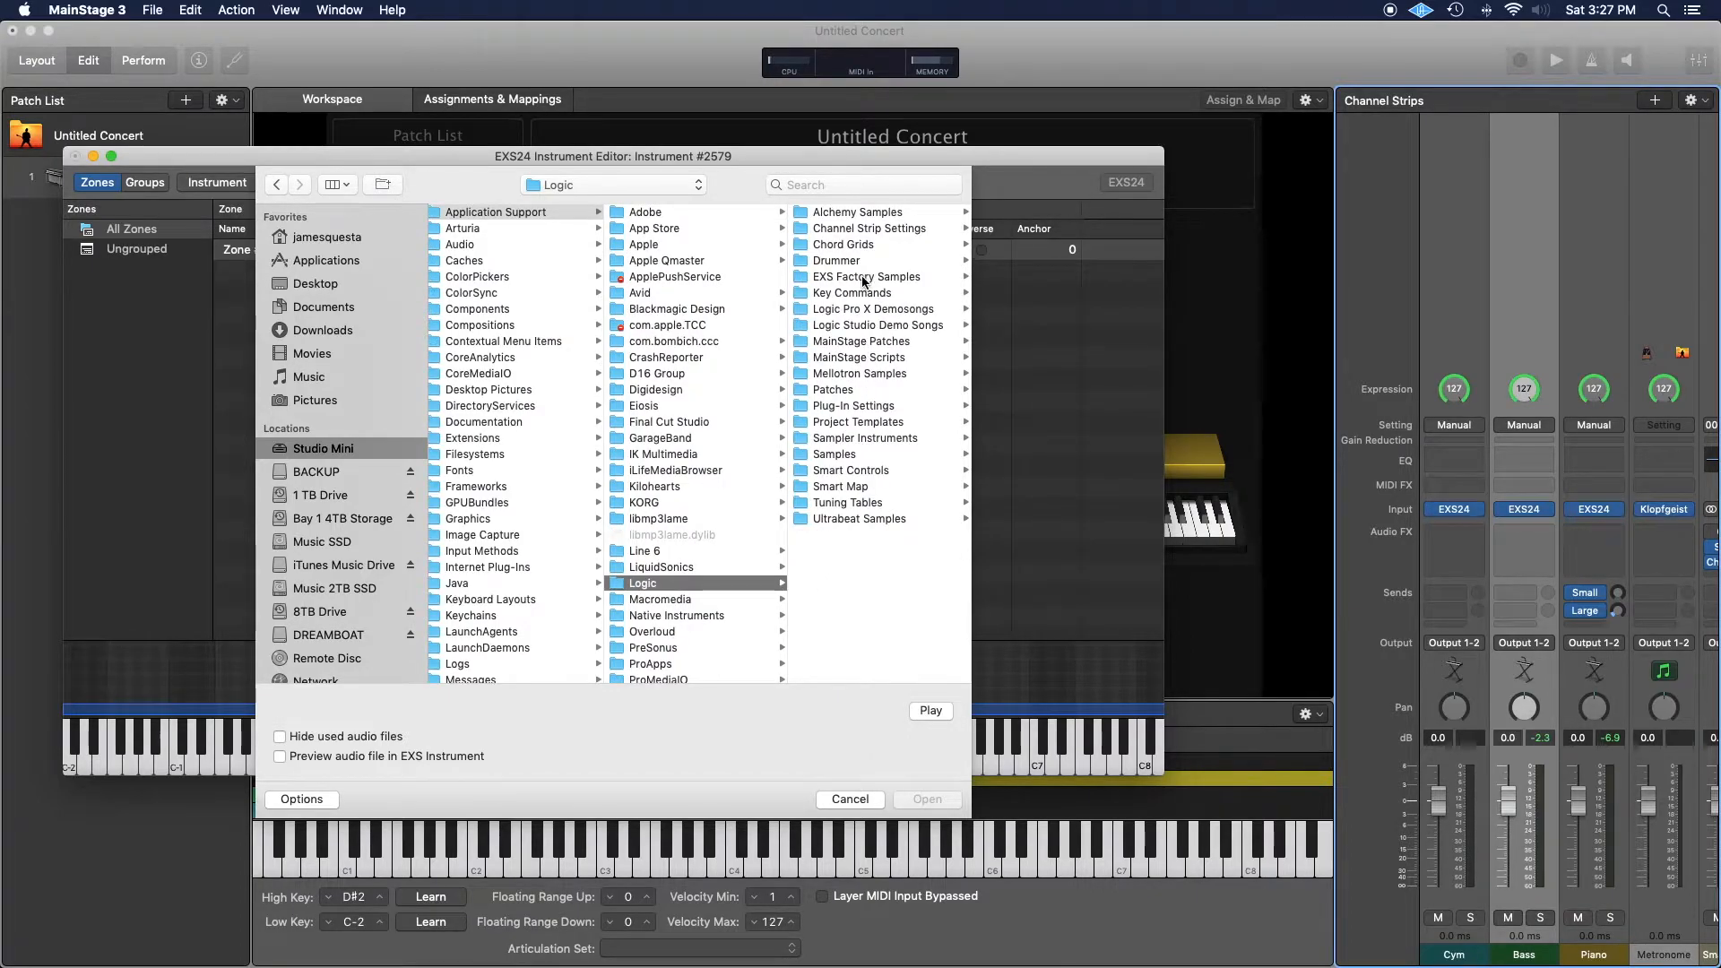
pyautogui.click(865, 279)
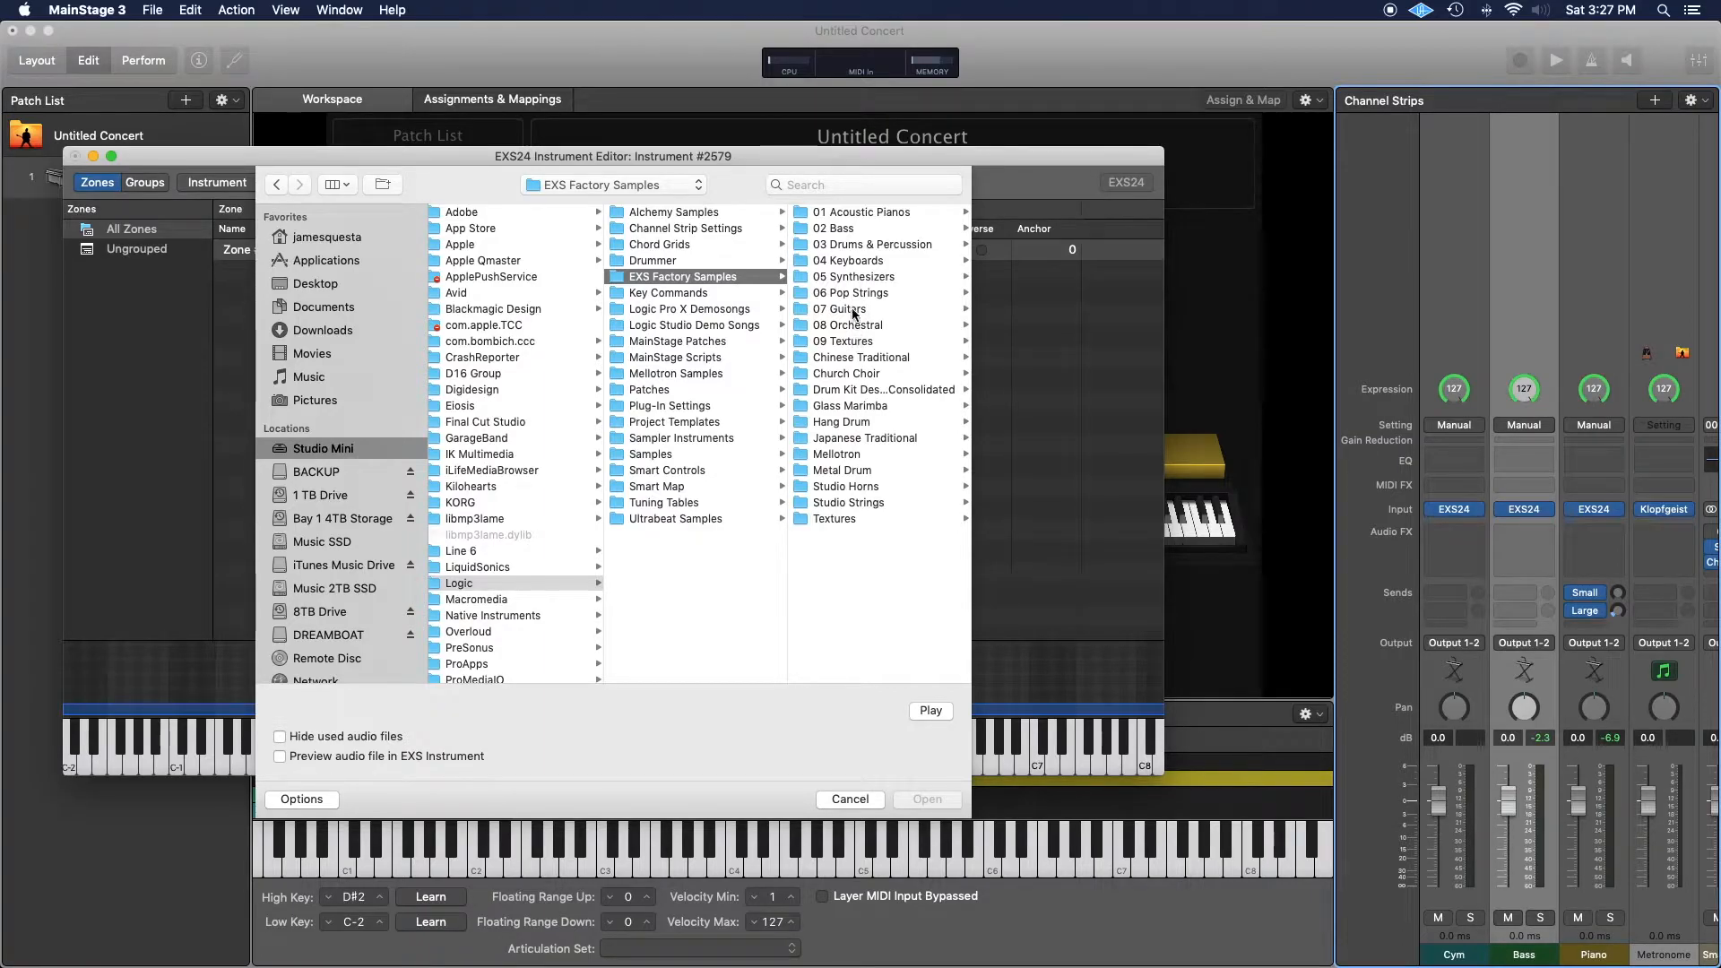
pyautogui.click(856, 245)
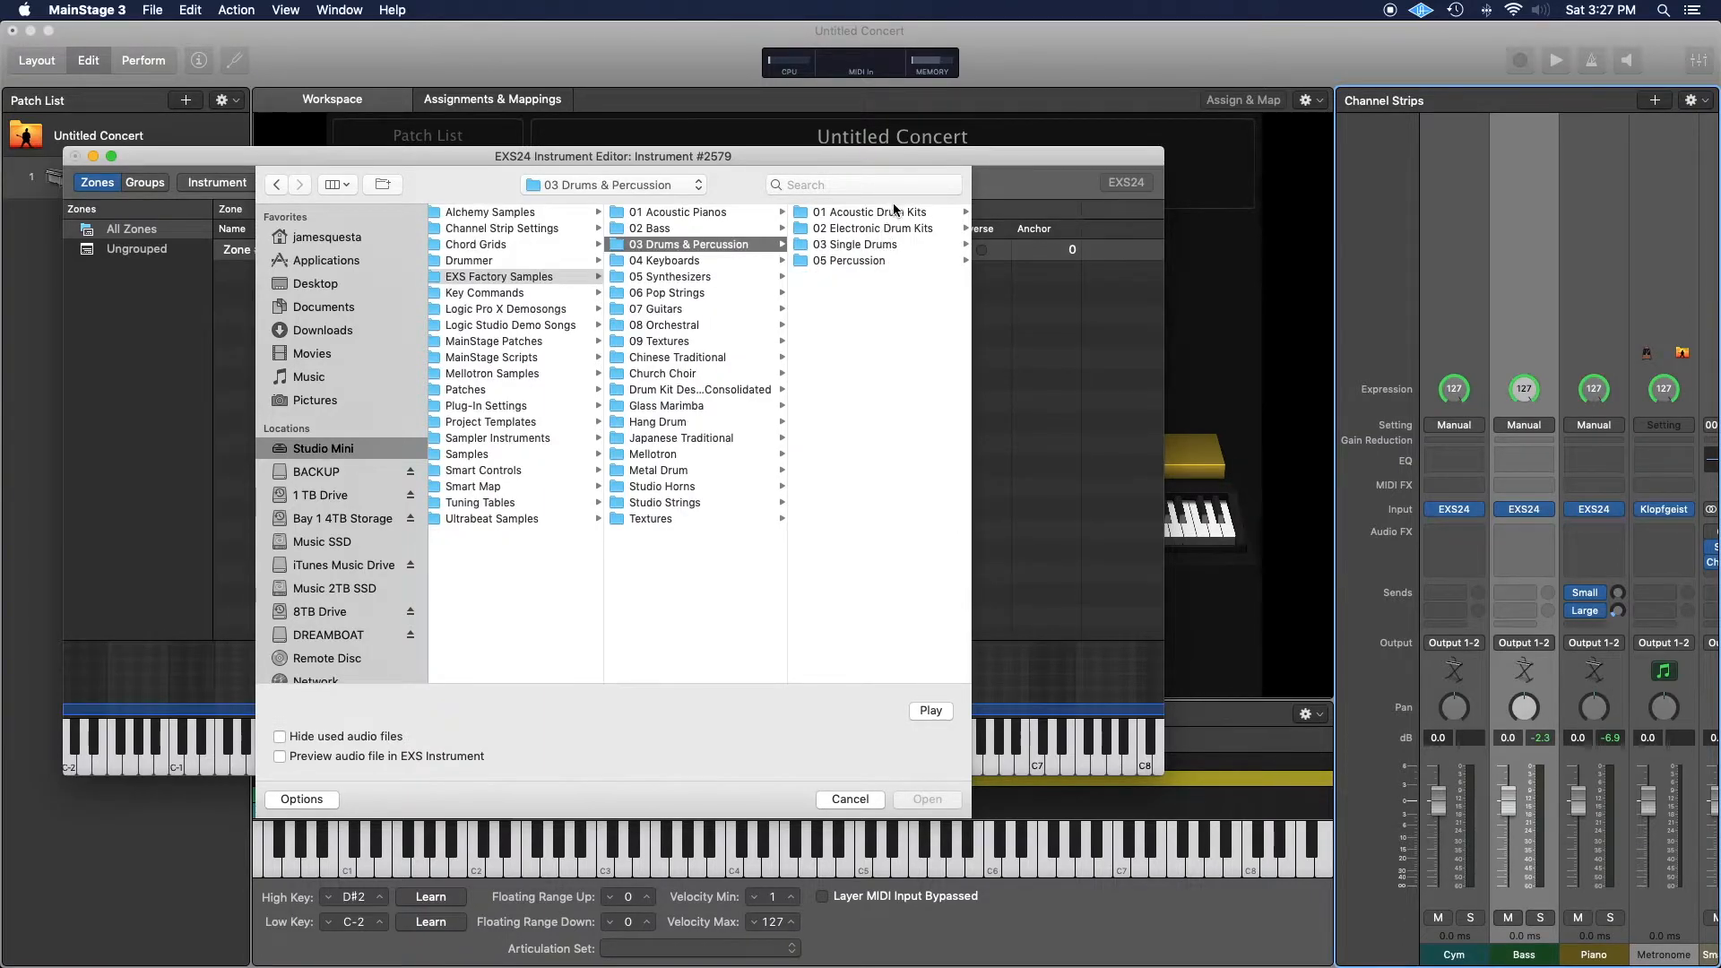
pyautogui.click(879, 213)
pyautogui.click(867, 229)
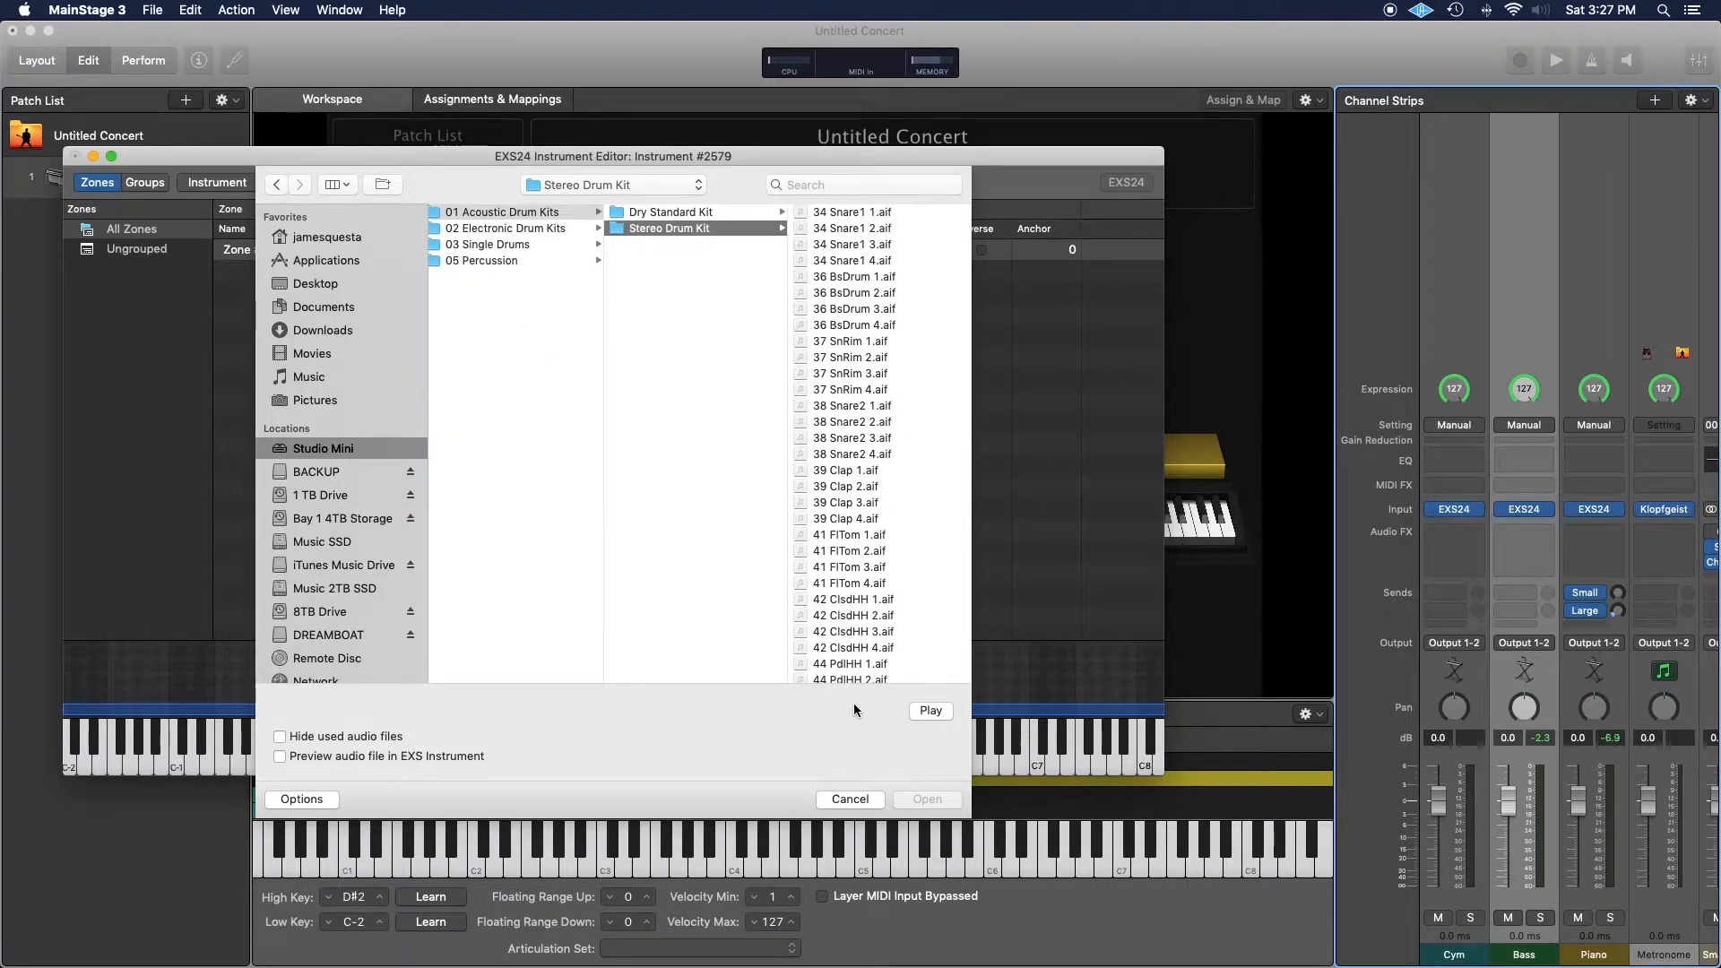
# - Audition the ride cymbal samples 51 Ride1 1.aif and 51 Ride1 2.aif in the Stereo Drum Kit folder
pyautogui.scroll(-5, 854, 449)
pyautogui.scroll(-3, 854, 449)
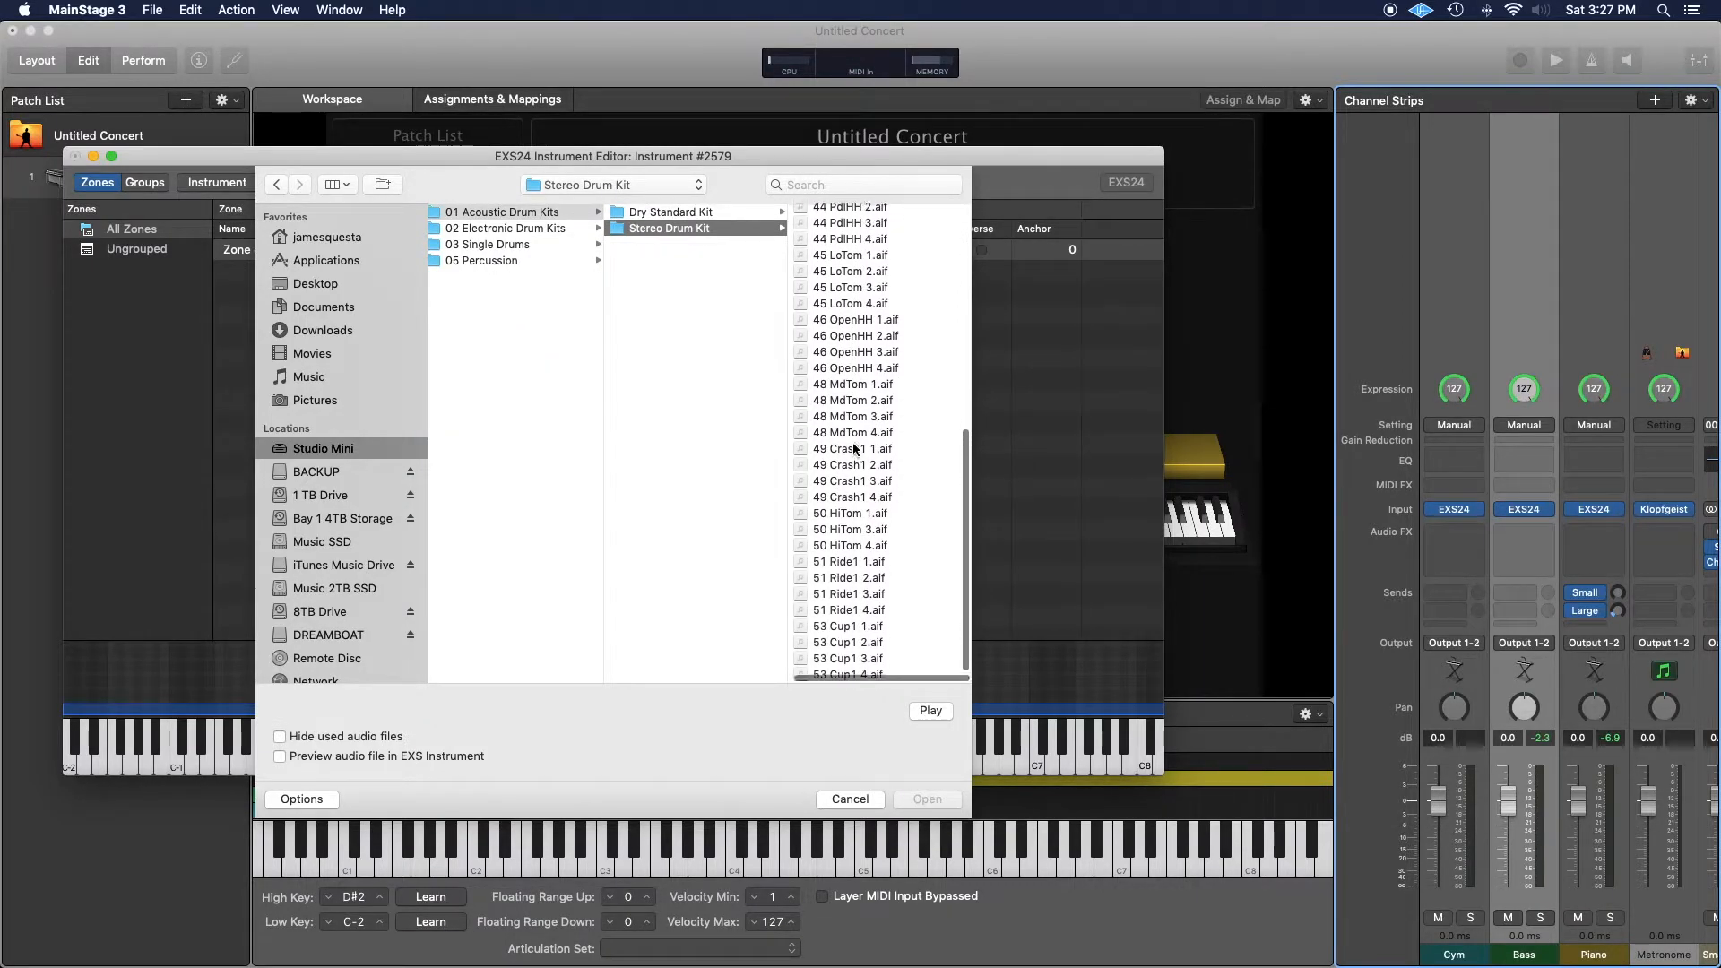
pyautogui.scroll(1, 854, 448)
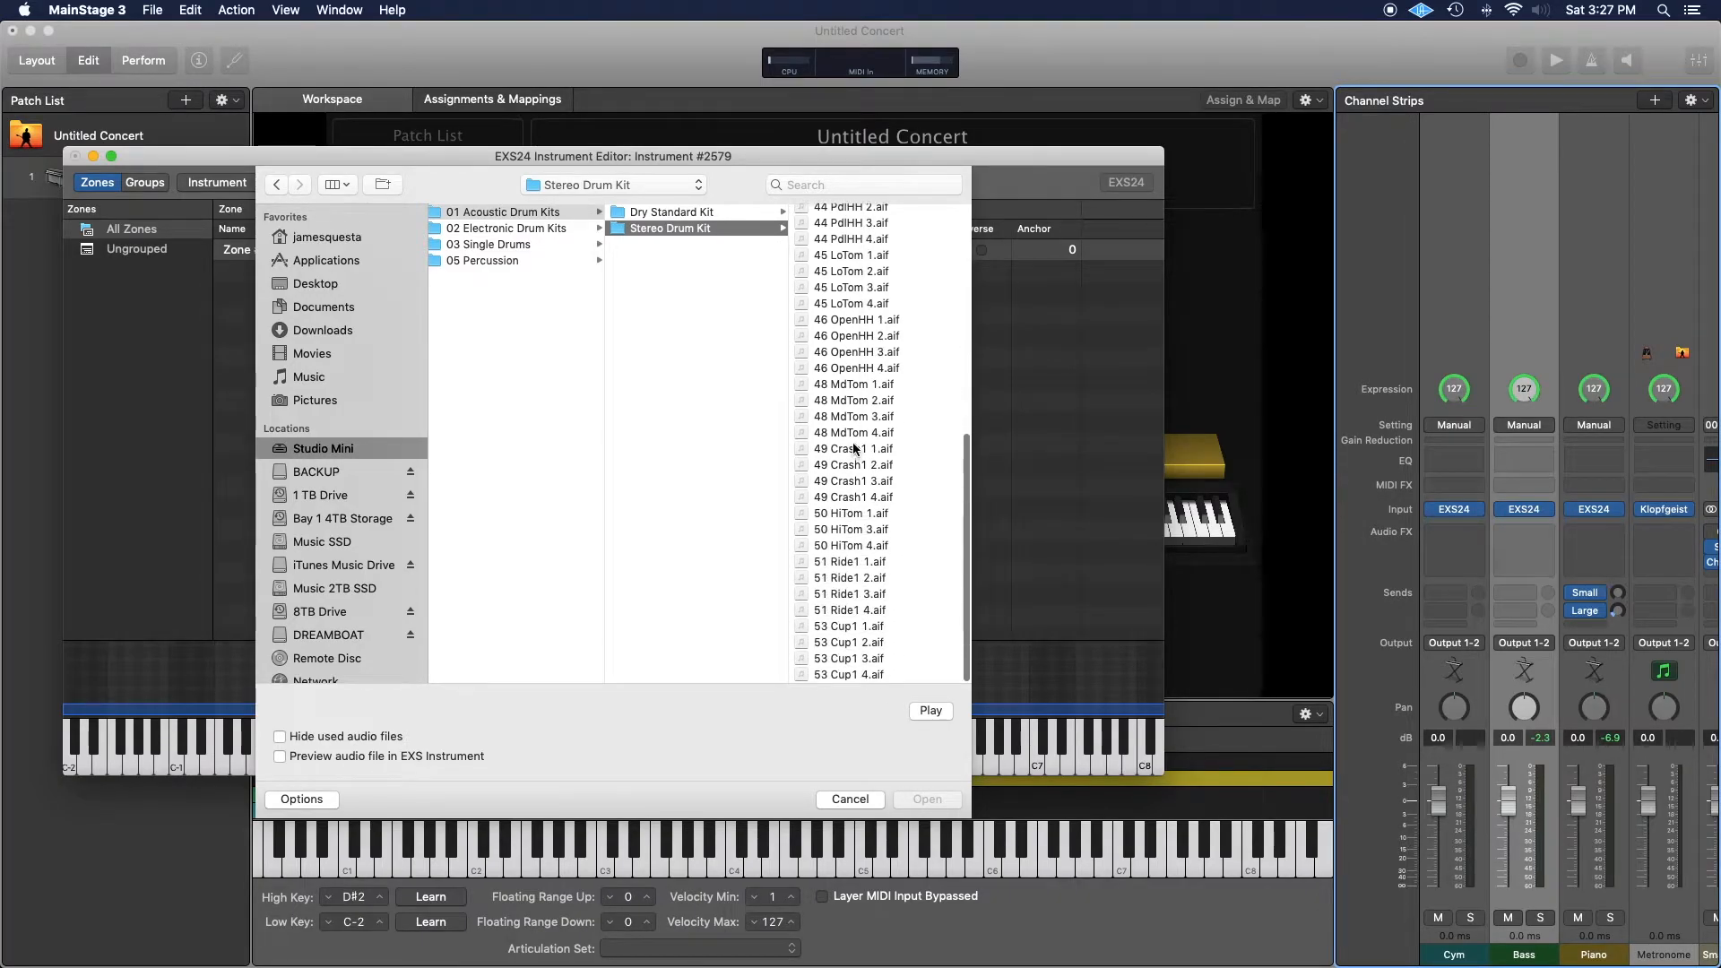
pyautogui.scroll(4, 854, 448)
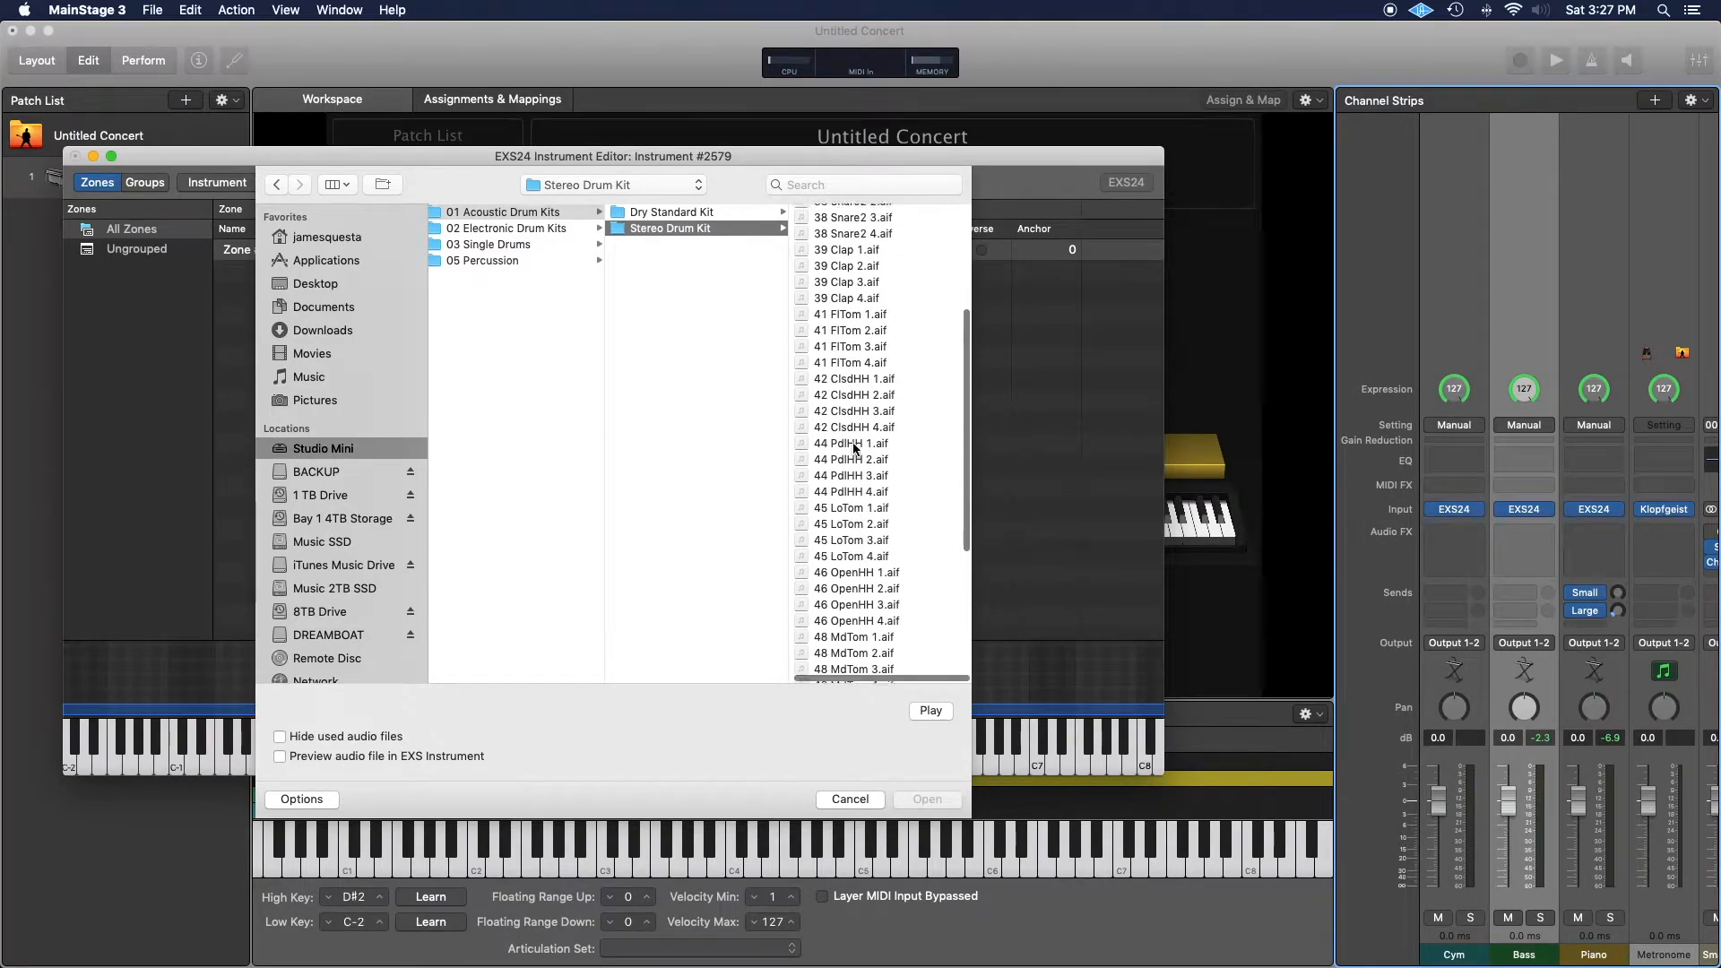
pyautogui.scroll(-6, 854, 448)
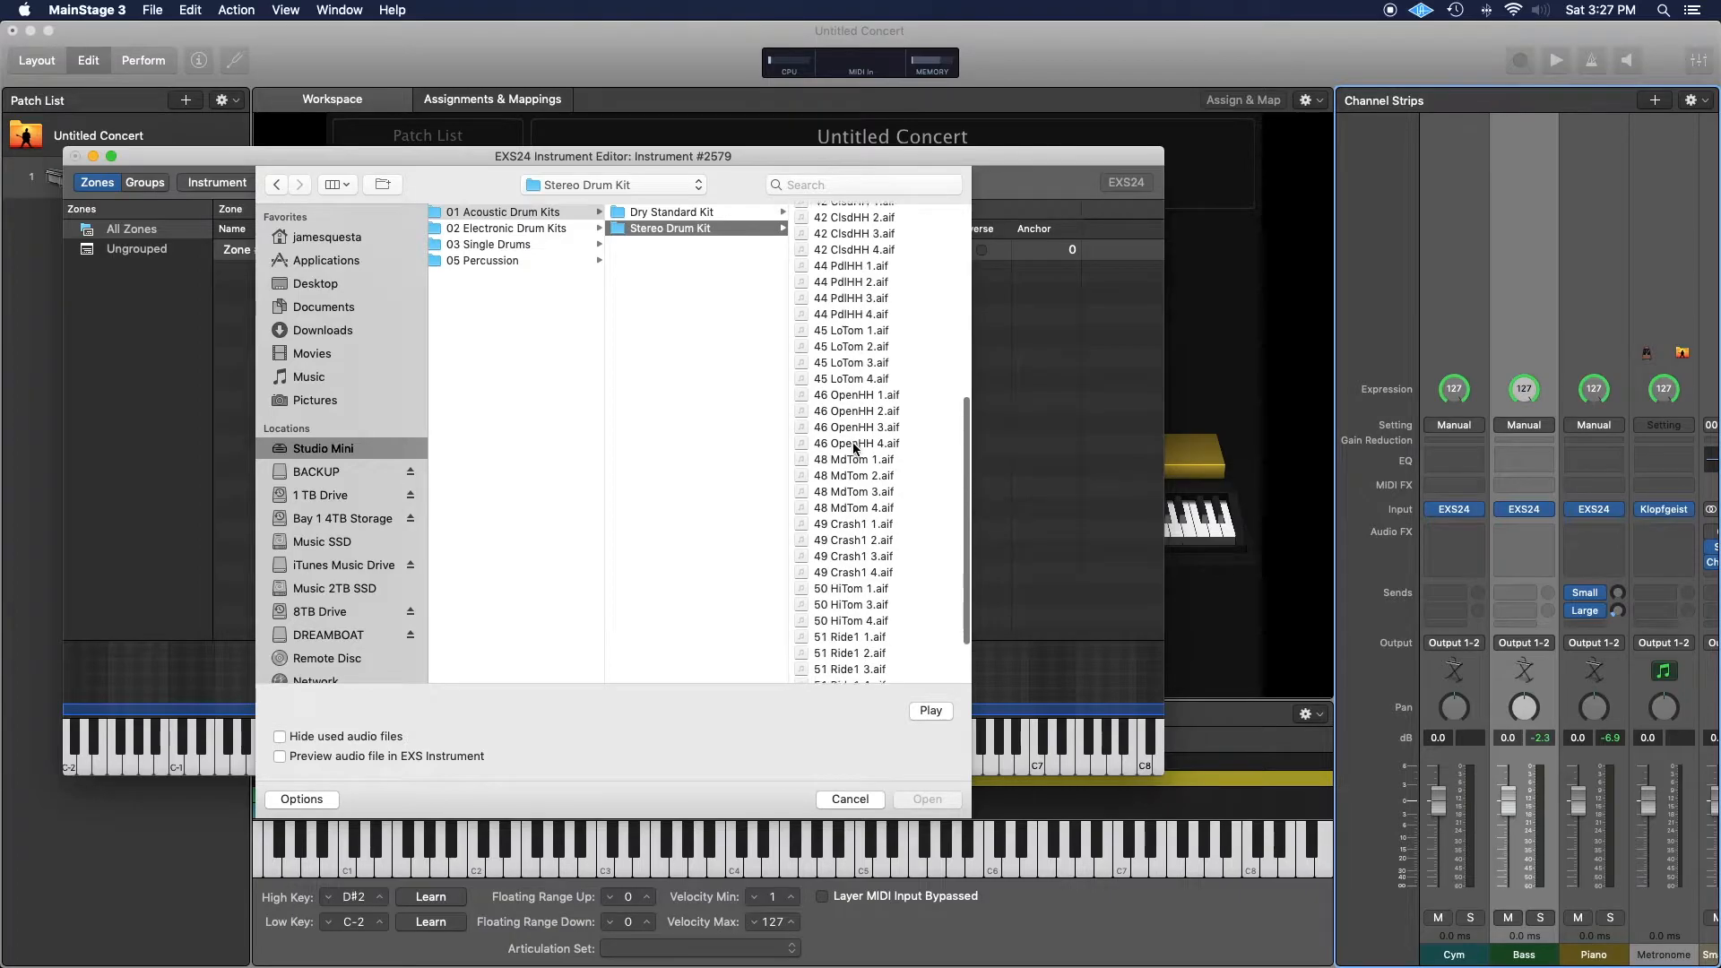
pyautogui.scroll(1, 854, 448)
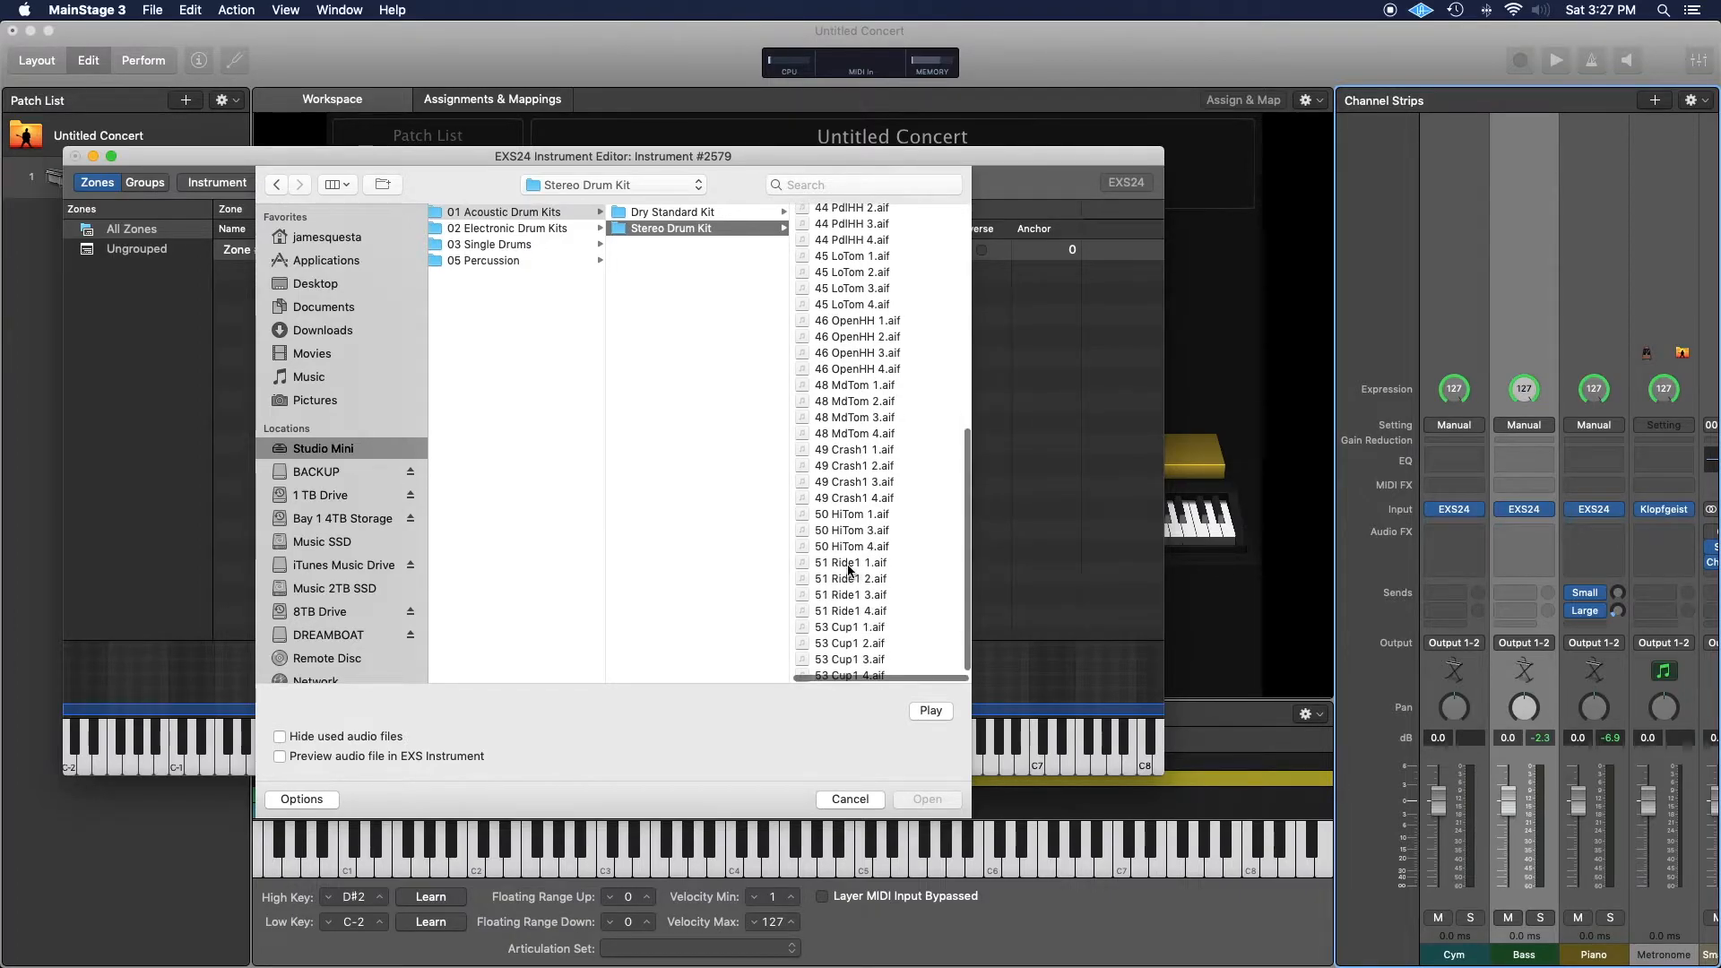
pyautogui.click(849, 563)
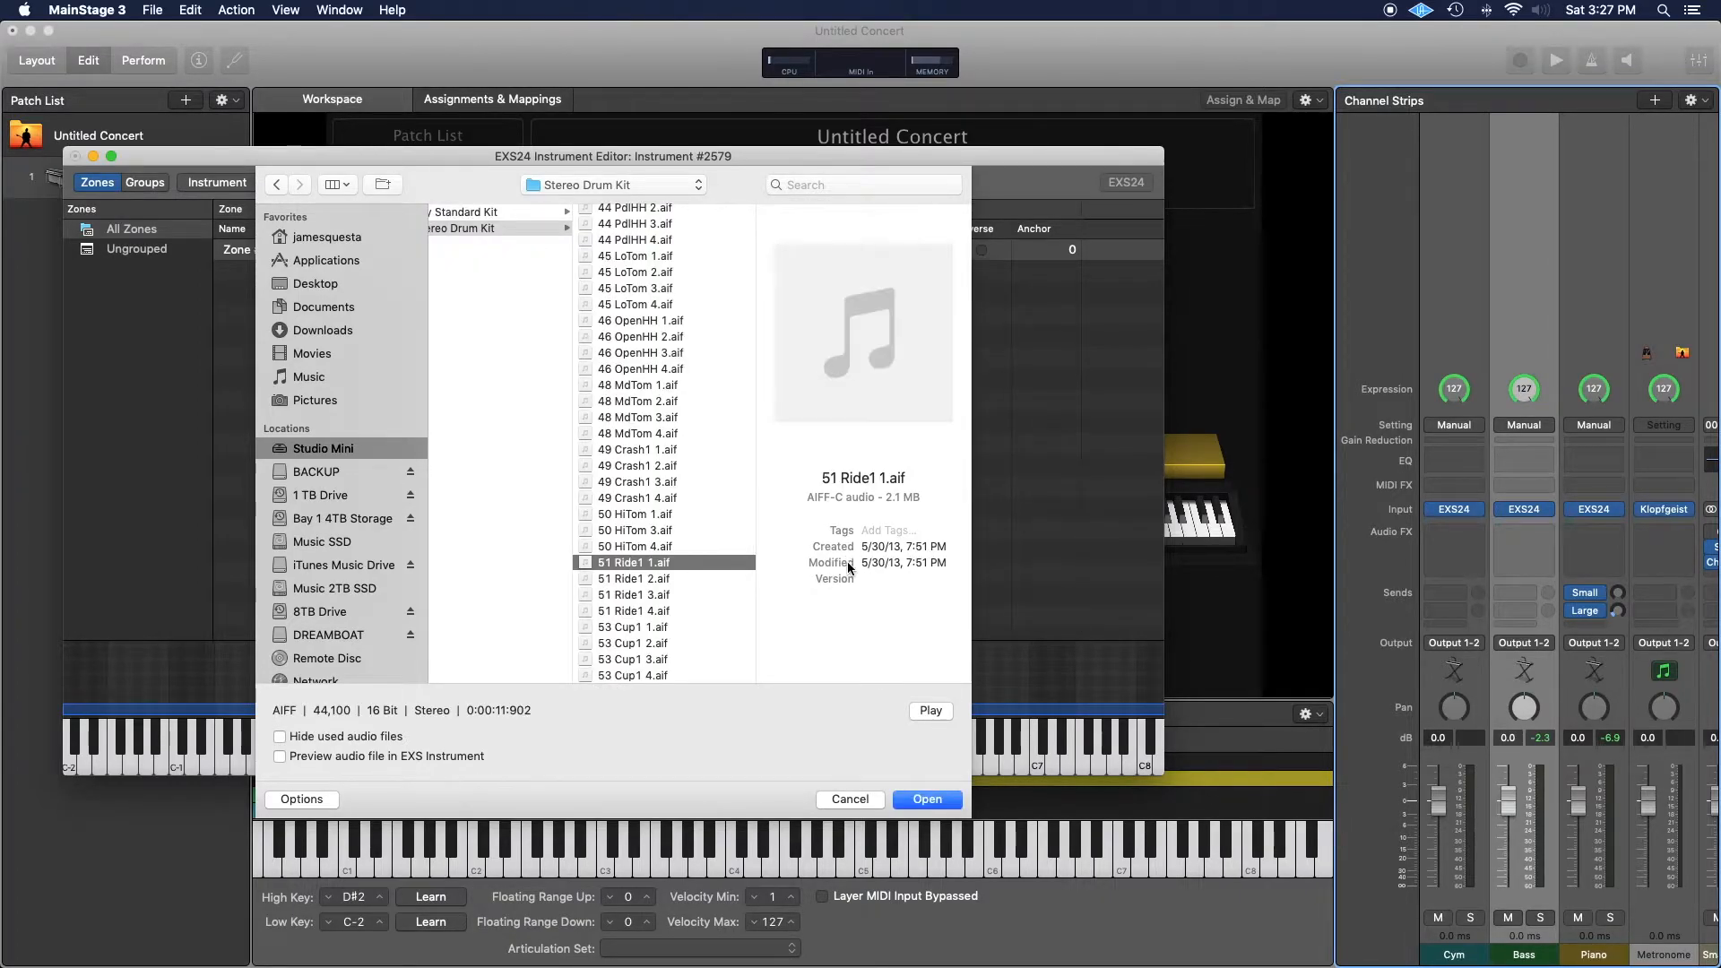
pyautogui.click(862, 333)
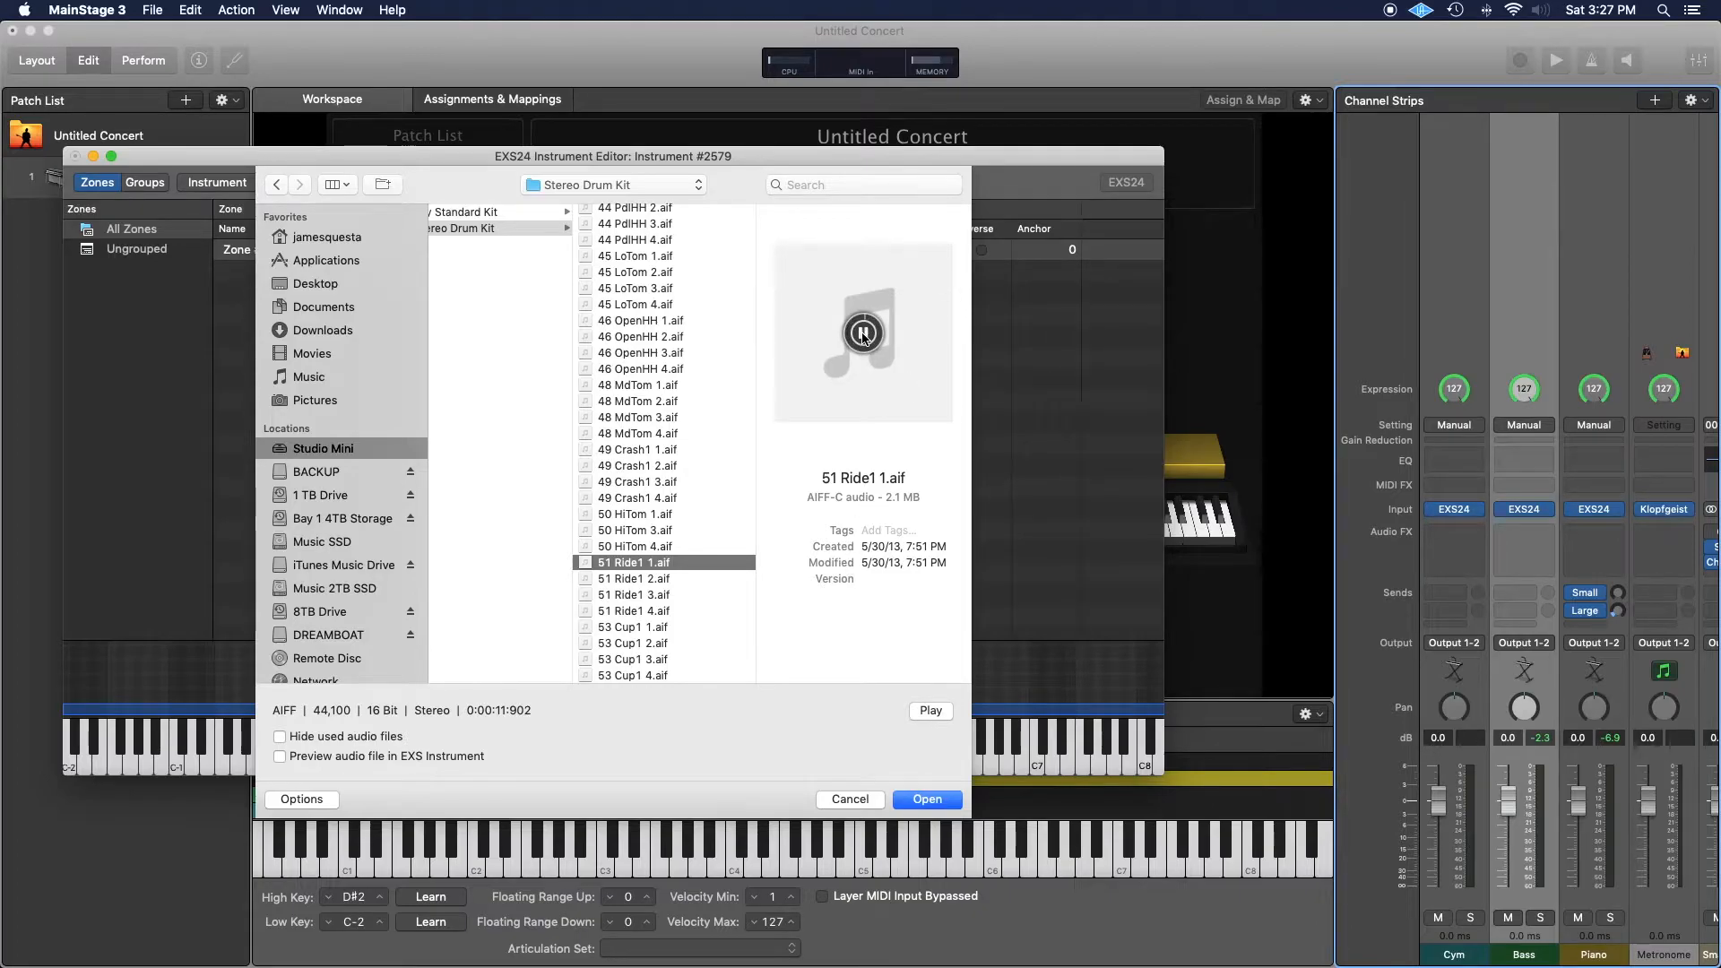
pyautogui.click(649, 578)
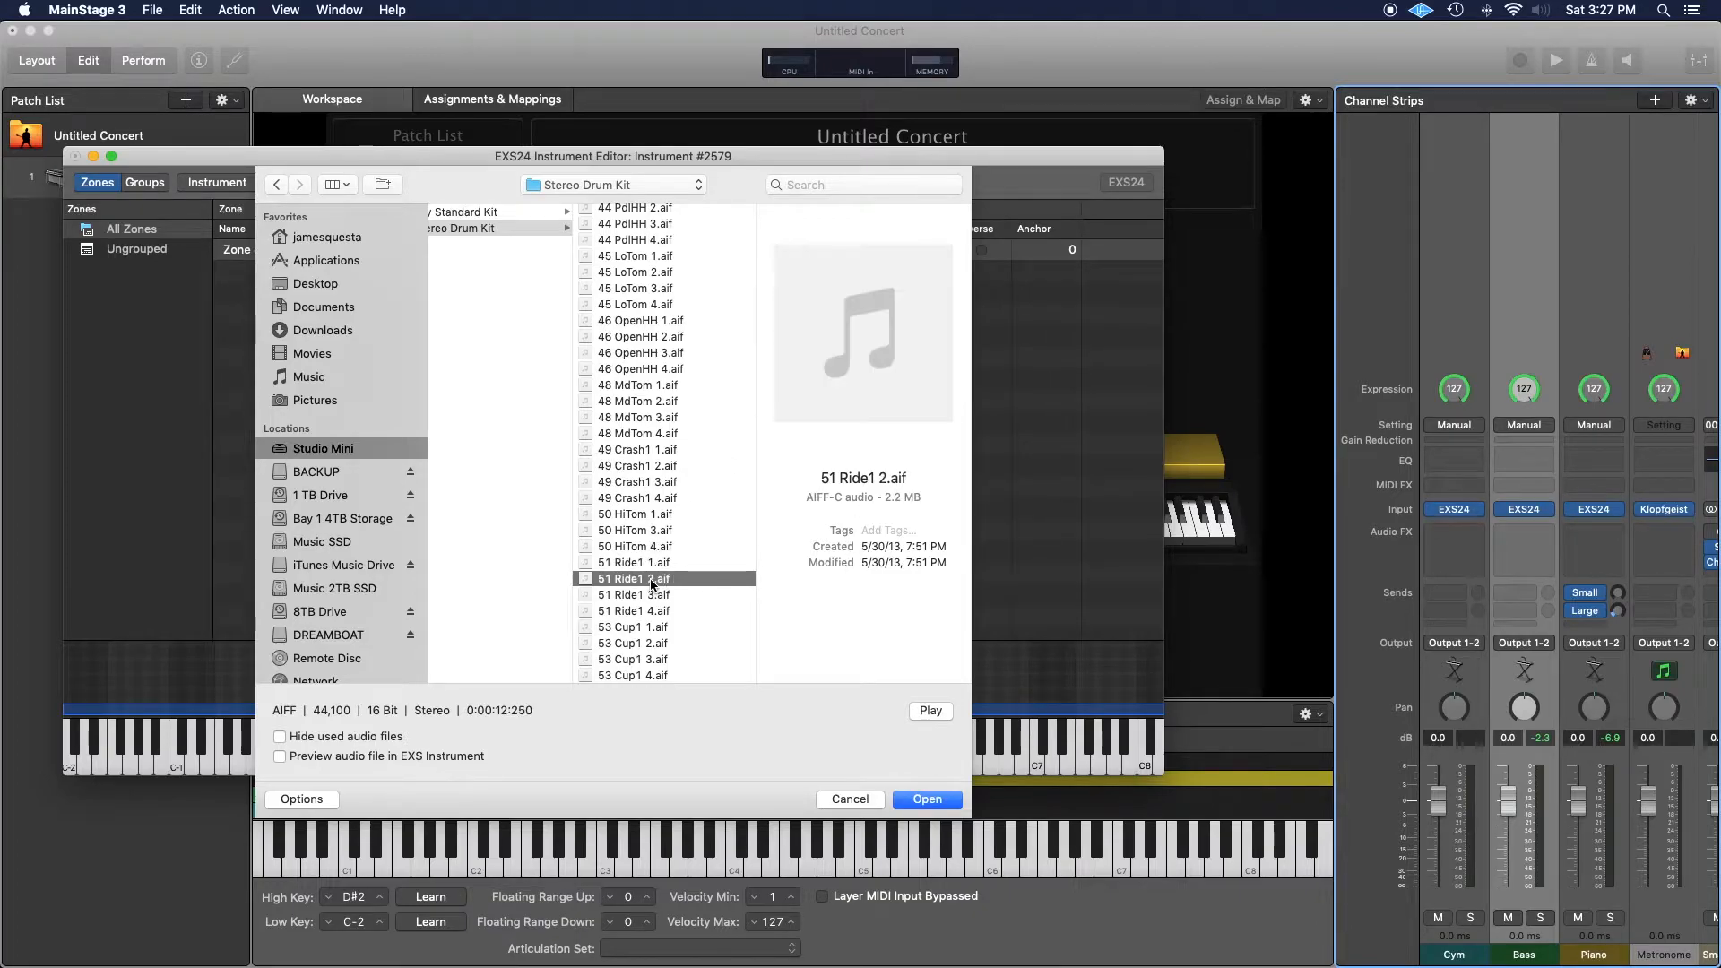
pyautogui.click(862, 333)
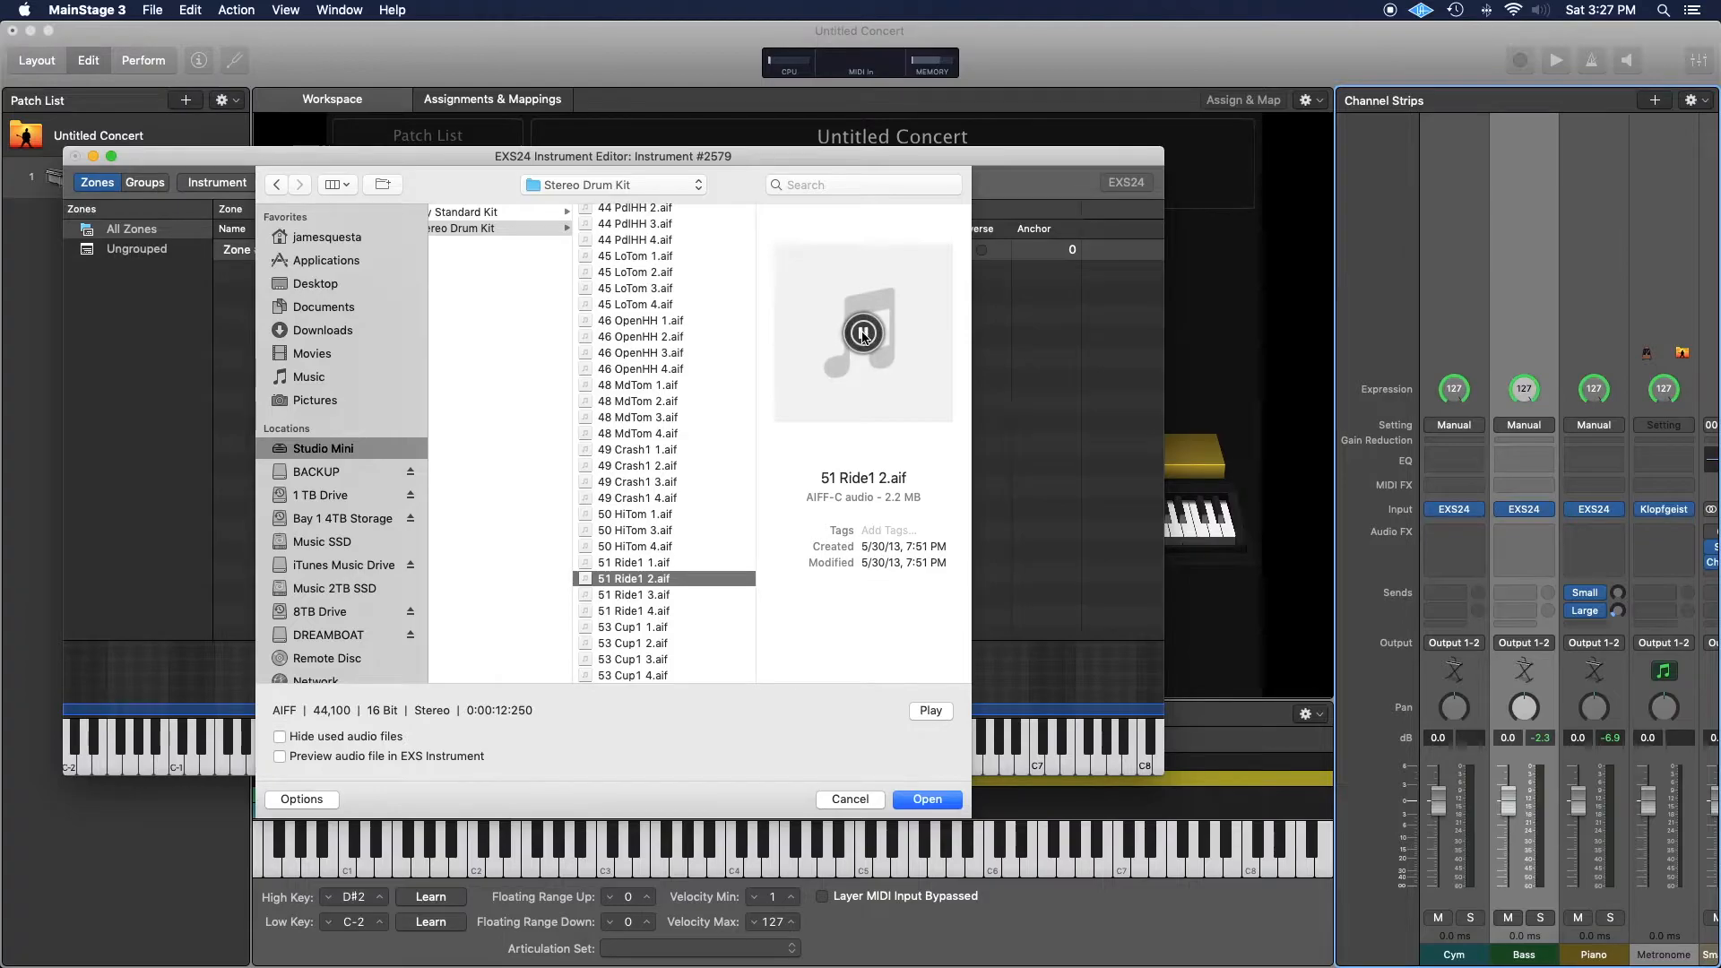
# - Audition 51 Ride1 3.aif and 51 Ride1 4.aif, and load 51 Ride1 3.aif as the zone's audio file
pyautogui.click(620, 594)
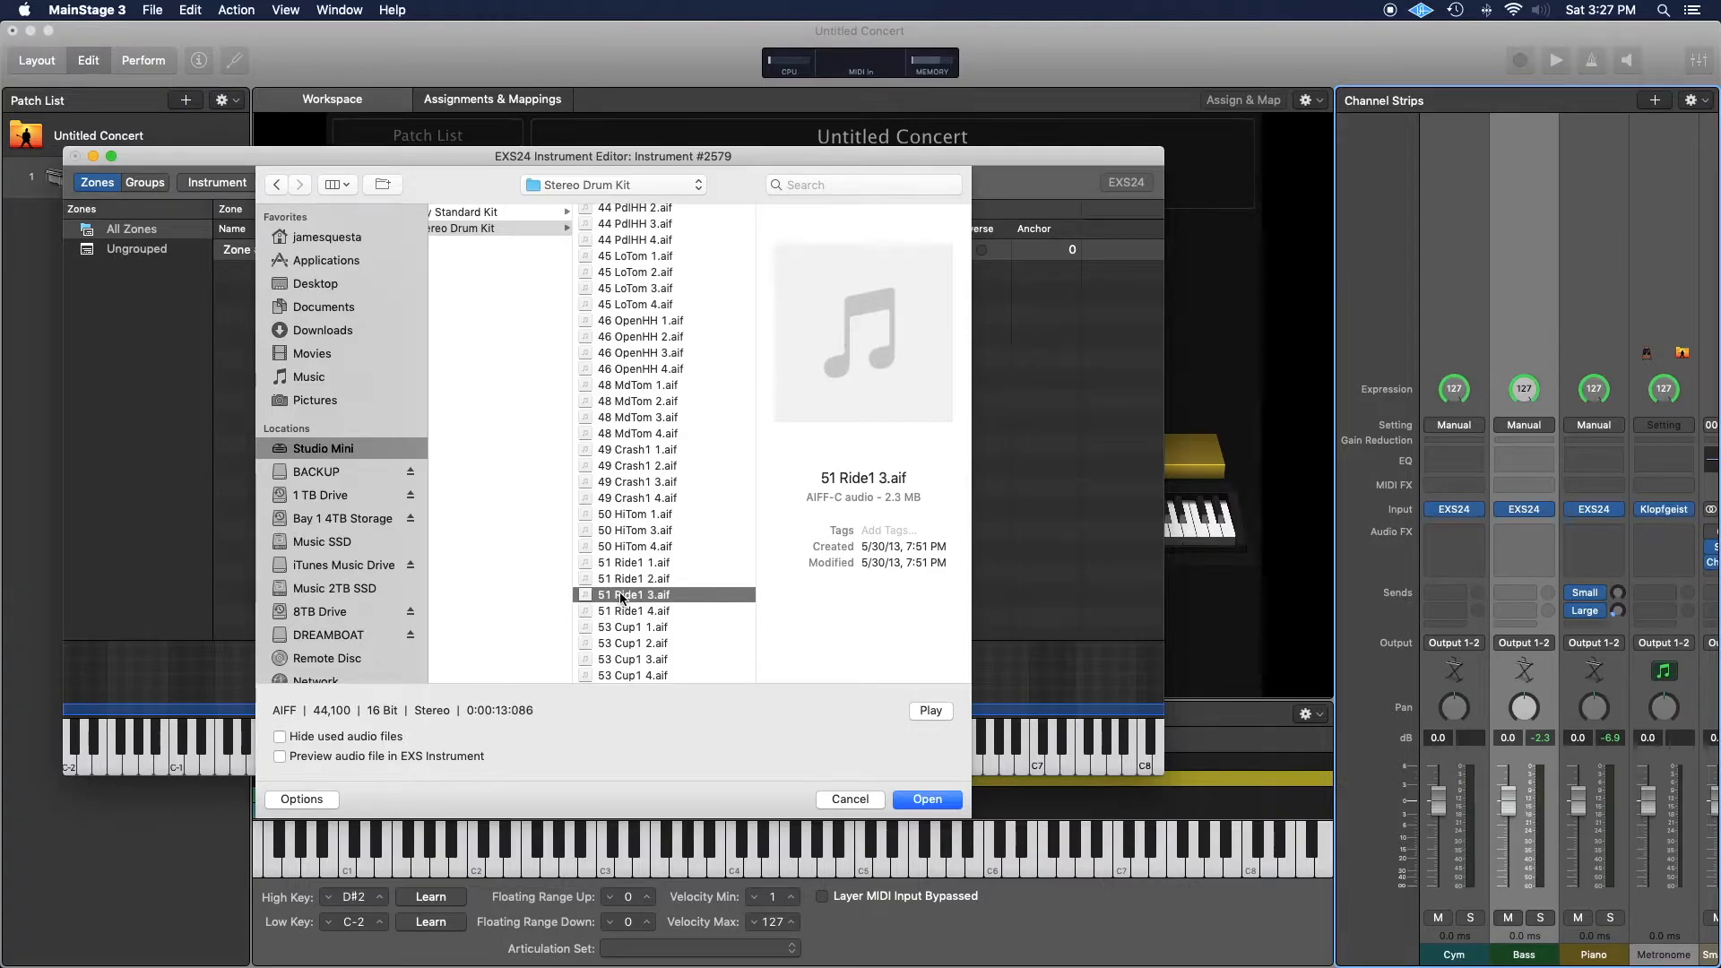
pyautogui.click(862, 334)
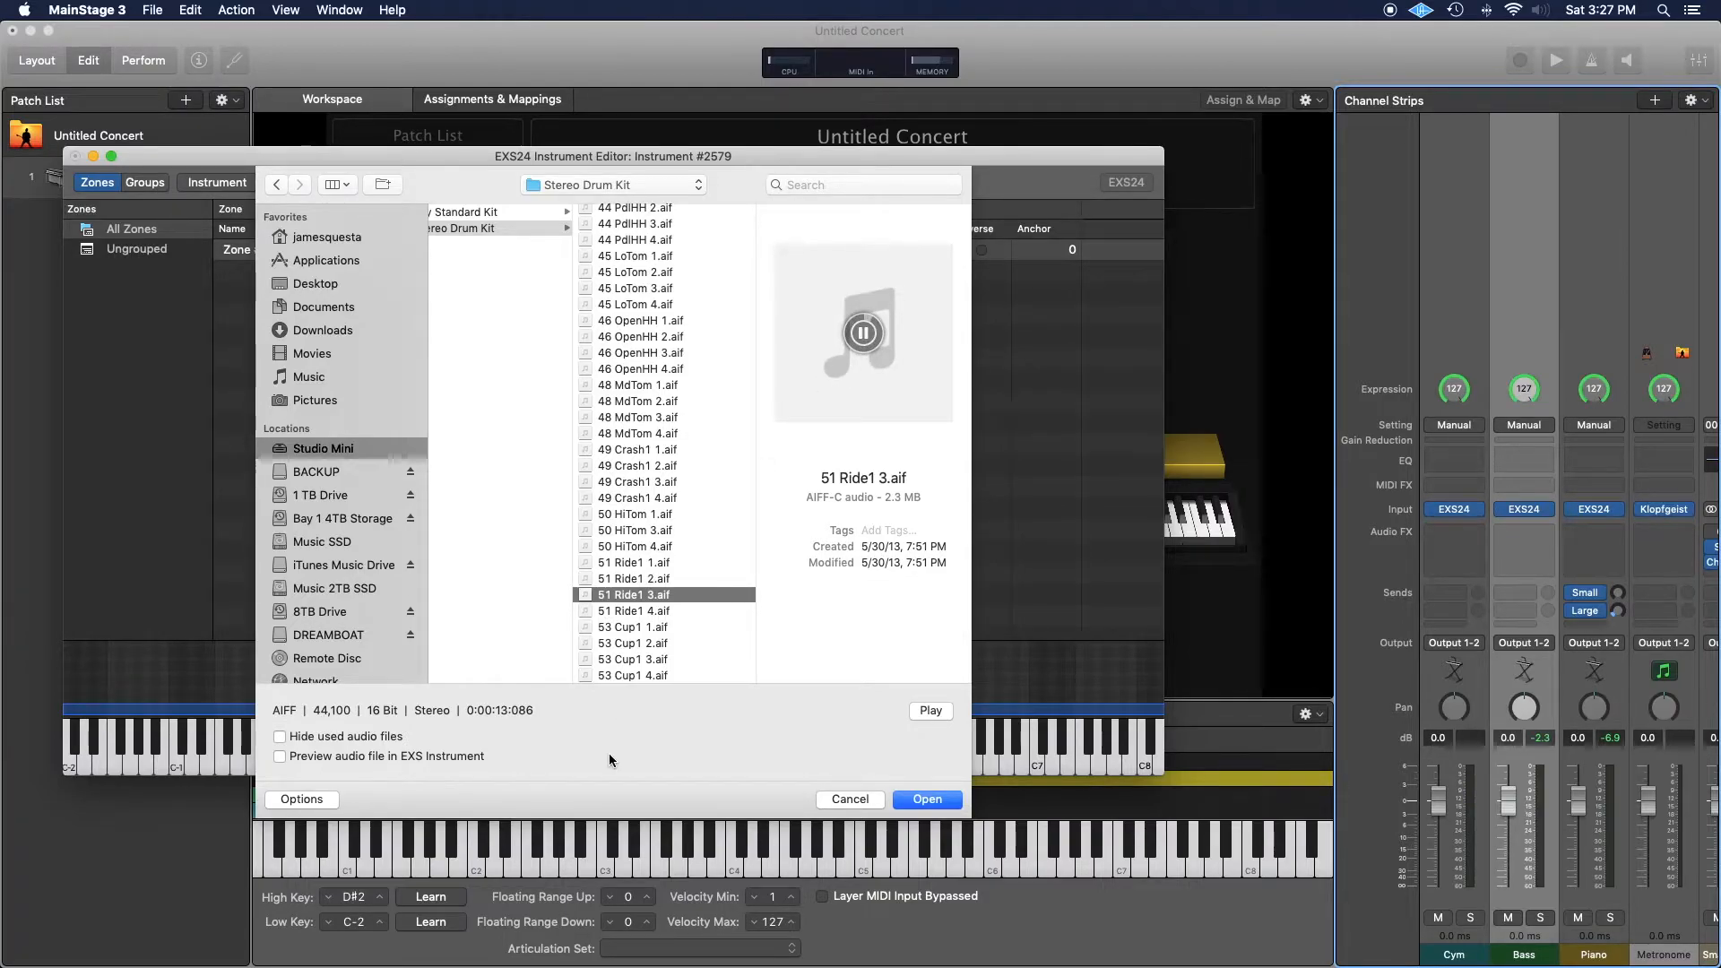
pyautogui.click(640, 610)
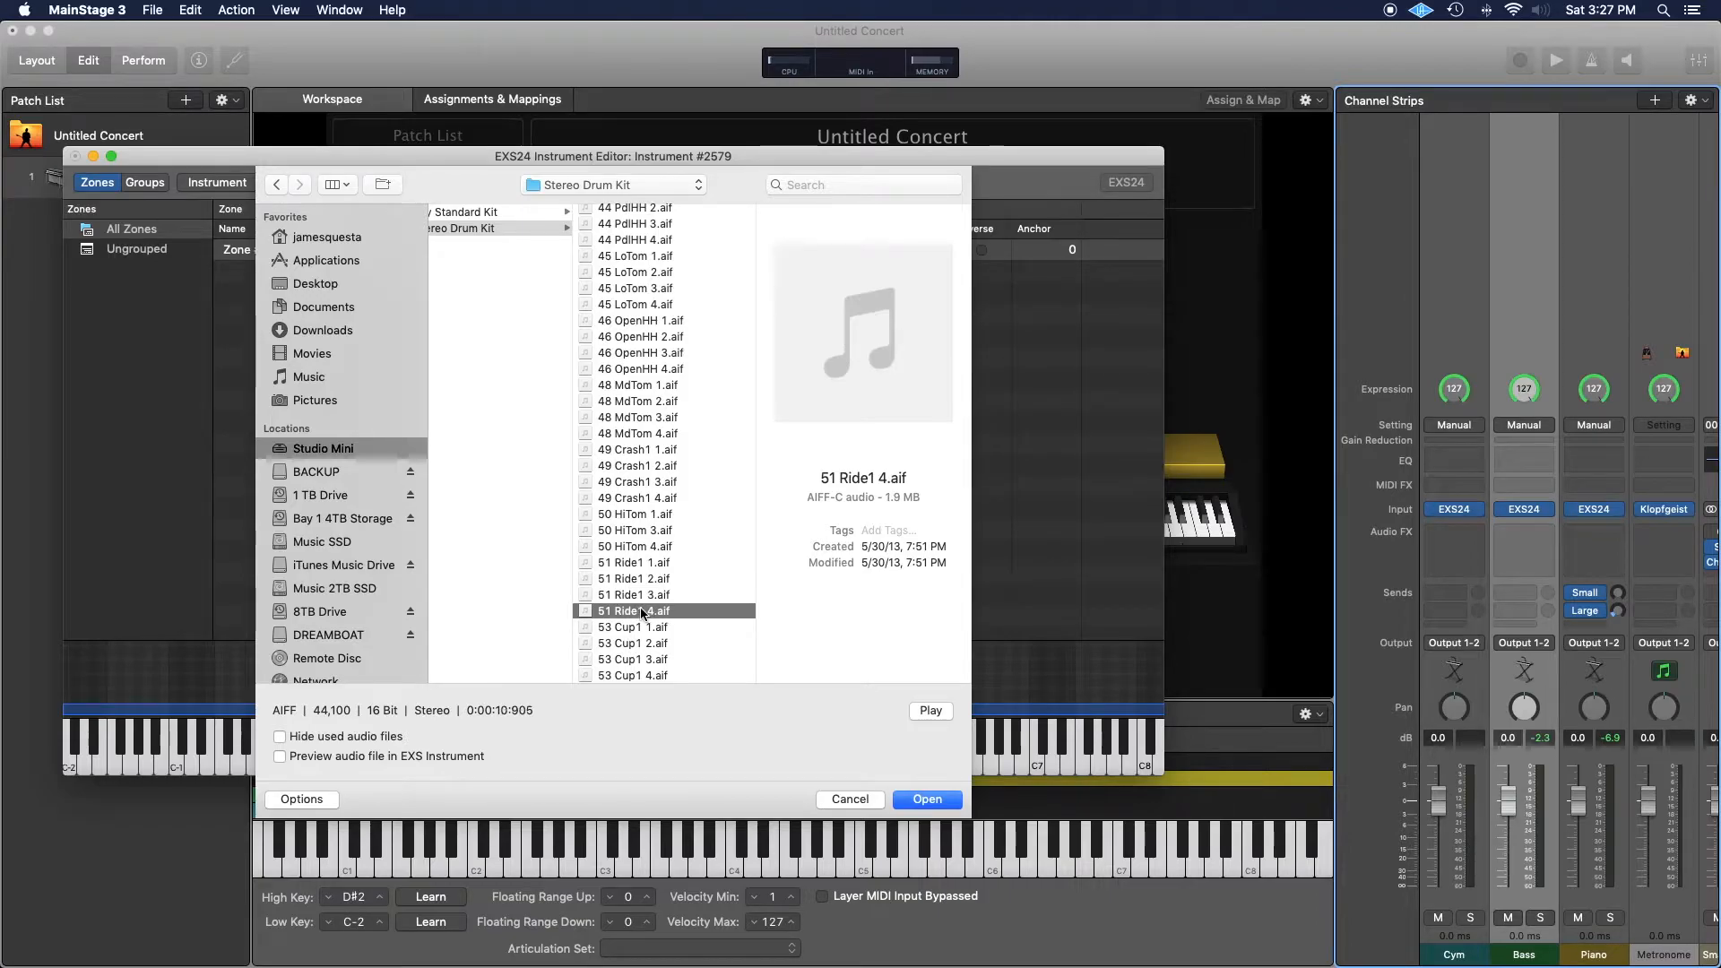
pyautogui.click(863, 333)
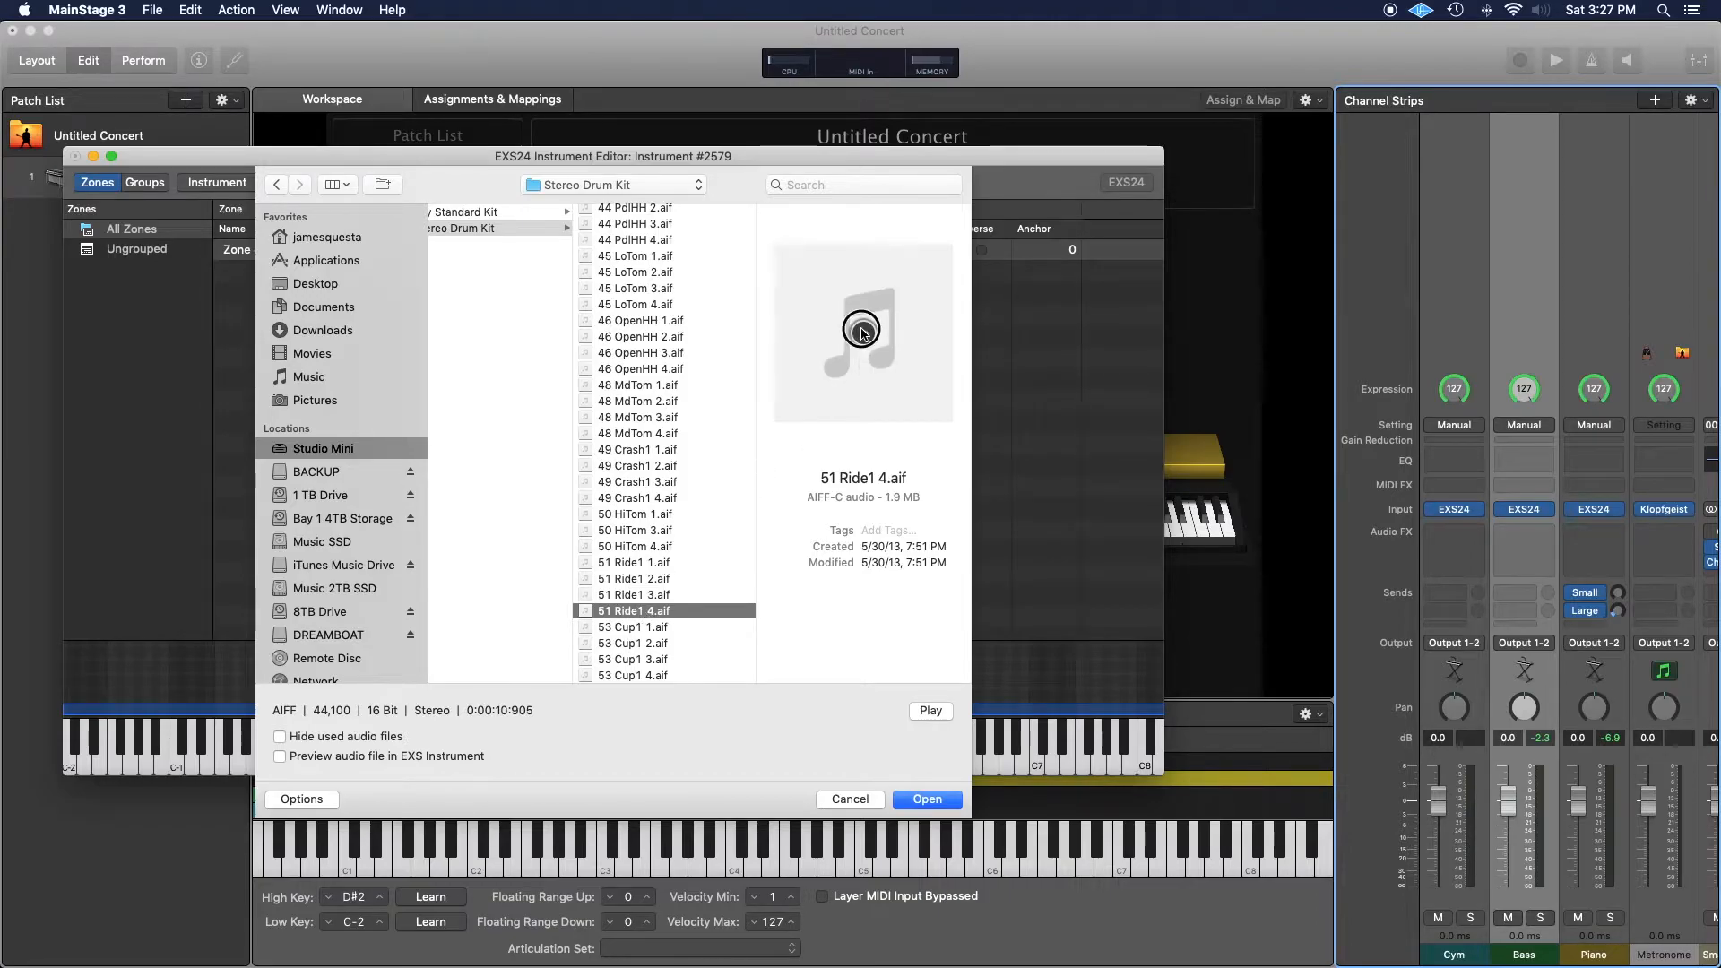
pyautogui.click(645, 596)
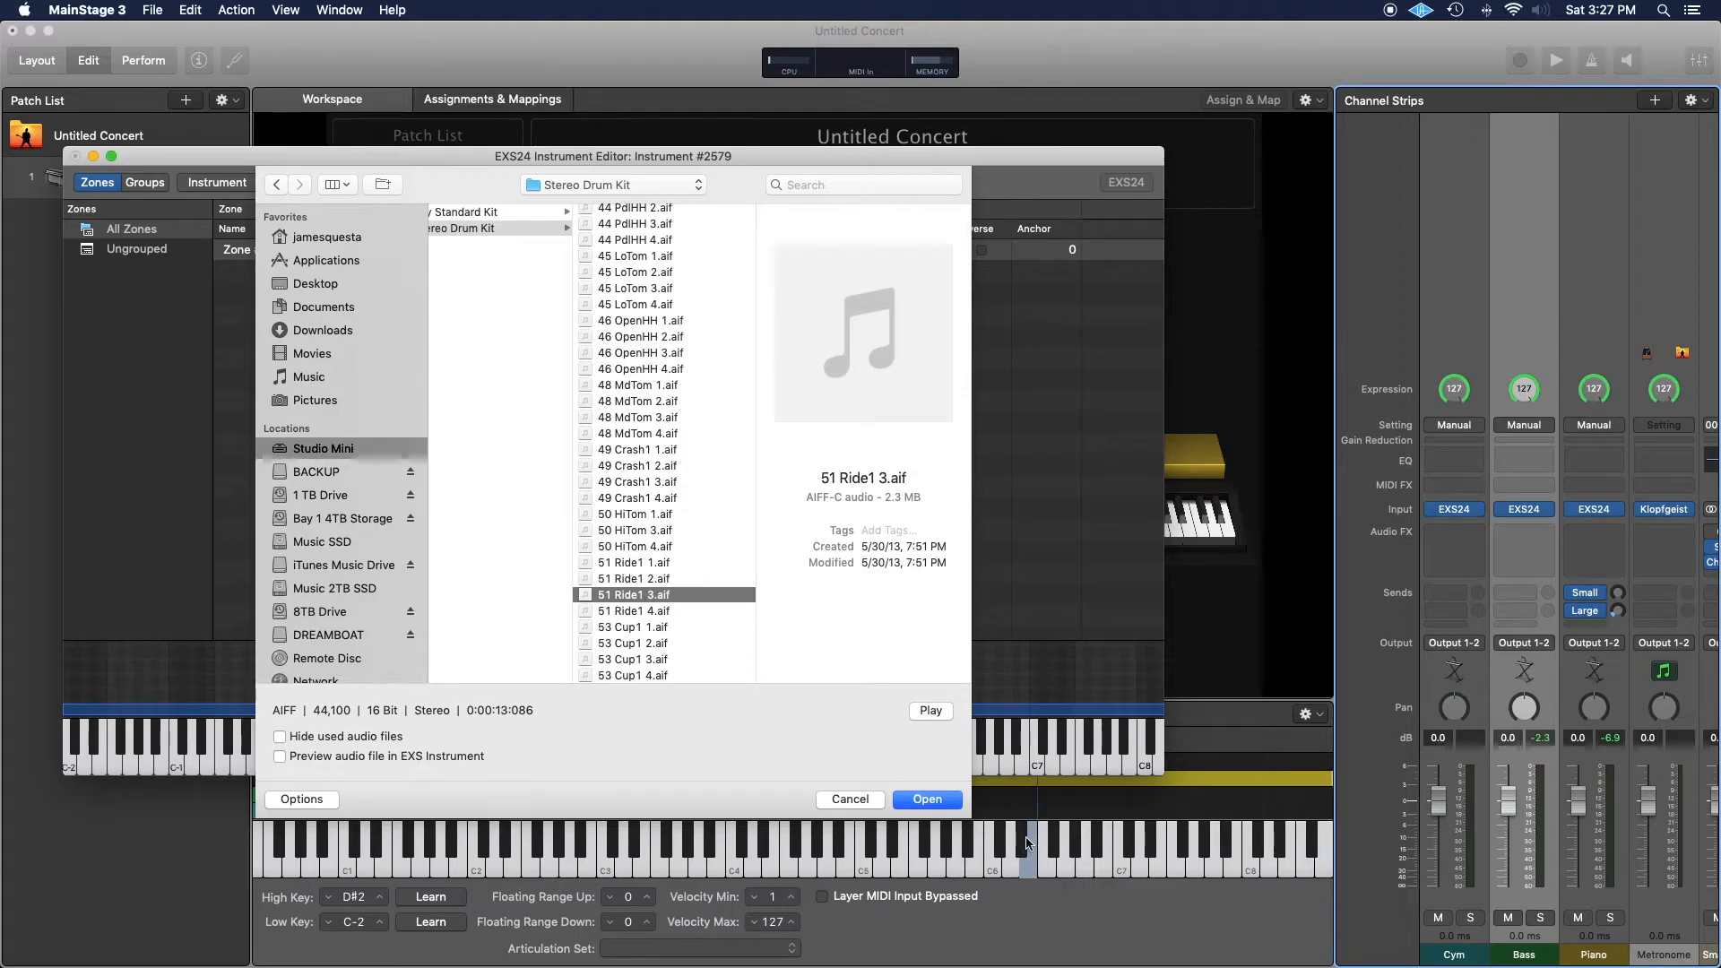
pyautogui.click(948, 801)
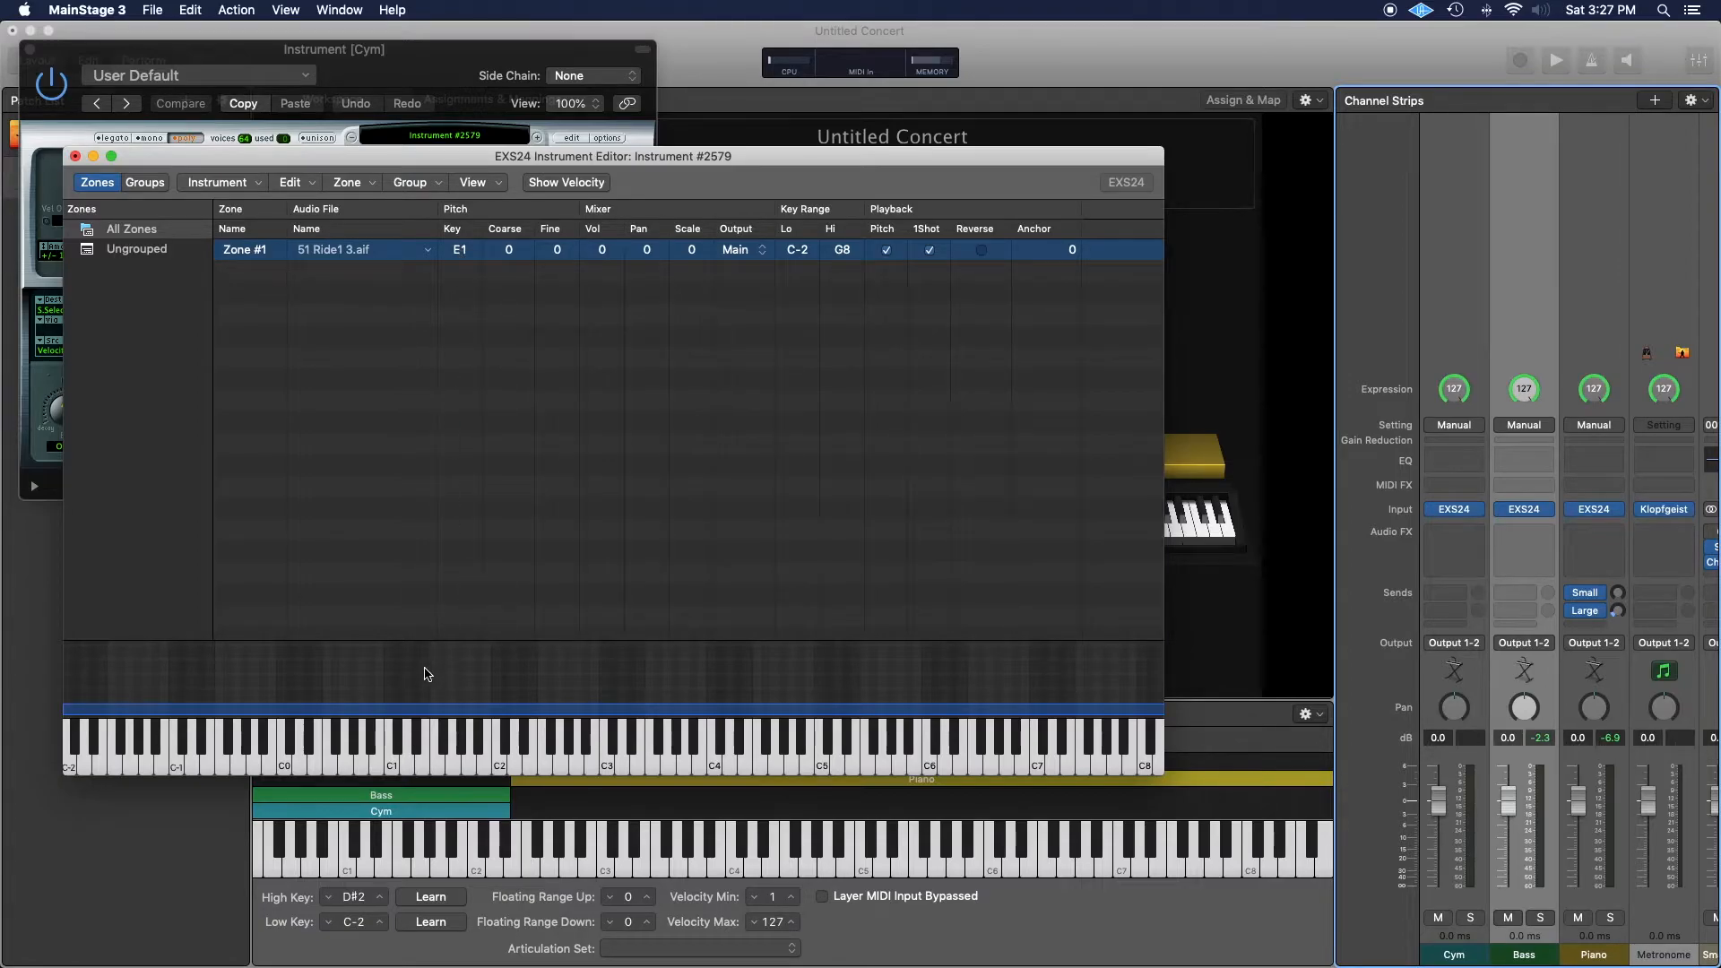
# - Play keys across several octaves of the Instrument Editor's keyboard to hear how the ride sample is pitched
pyautogui.click(426, 773)
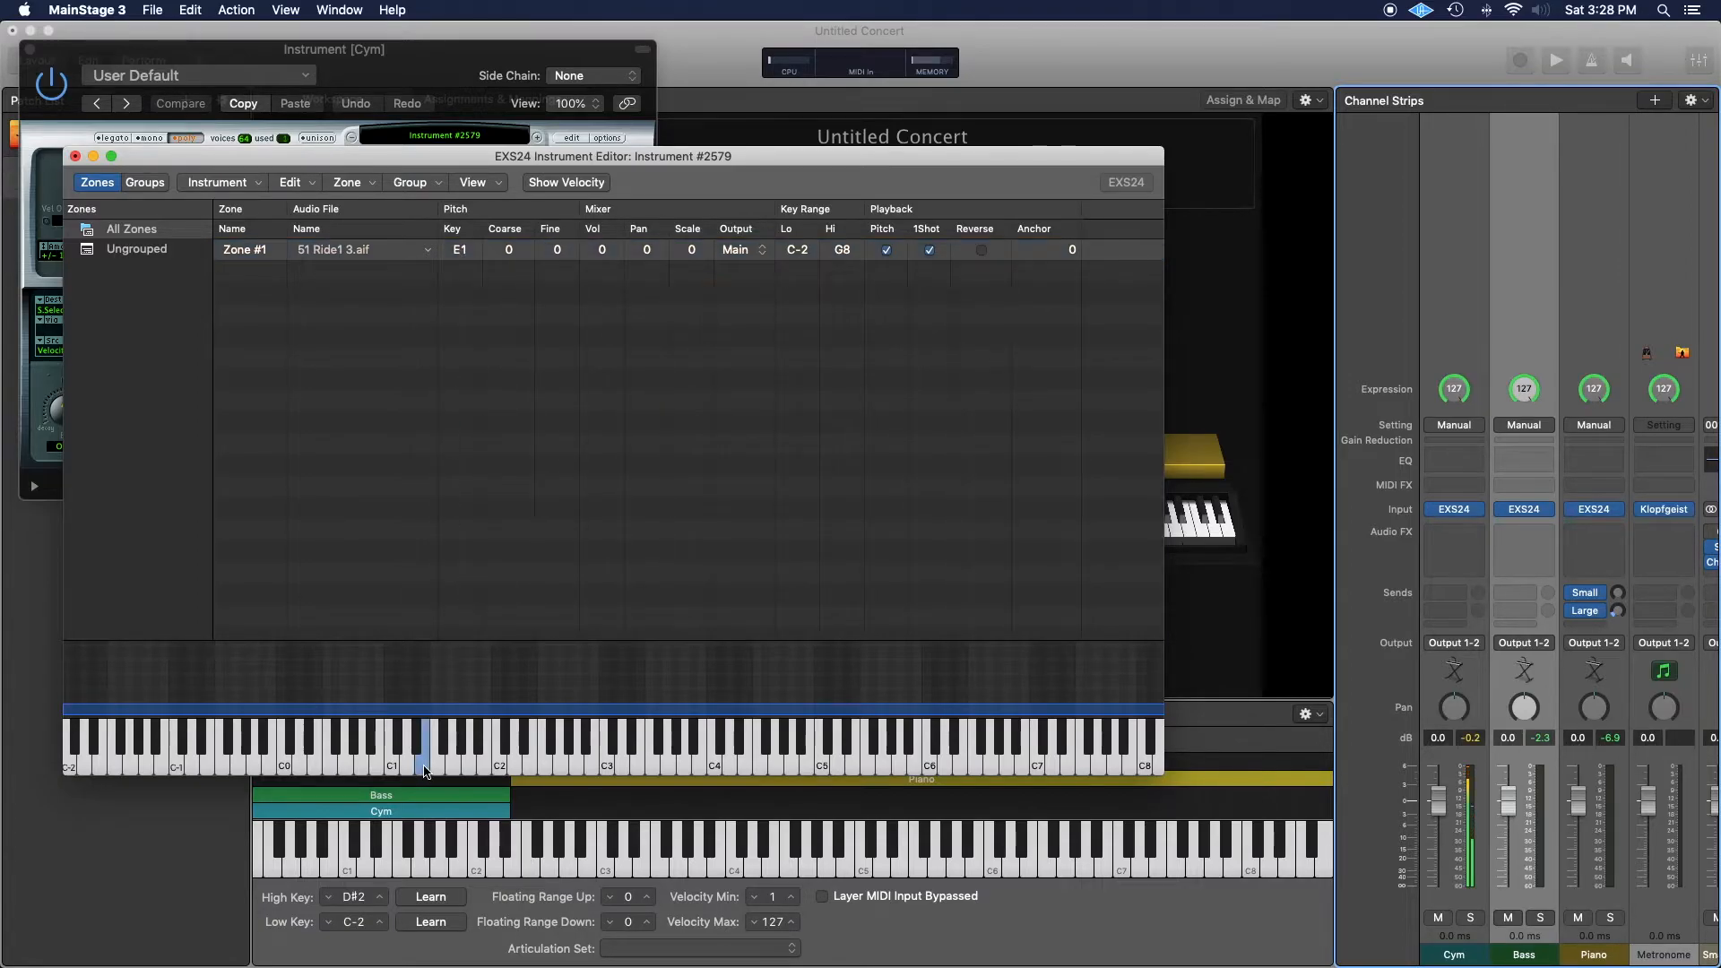
pyautogui.click(505, 762)
pyautogui.click(576, 757)
pyautogui.click(638, 757)
pyautogui.click(378, 762)
pyautogui.click(271, 762)
pyautogui.click(209, 762)
pyautogui.click(159, 763)
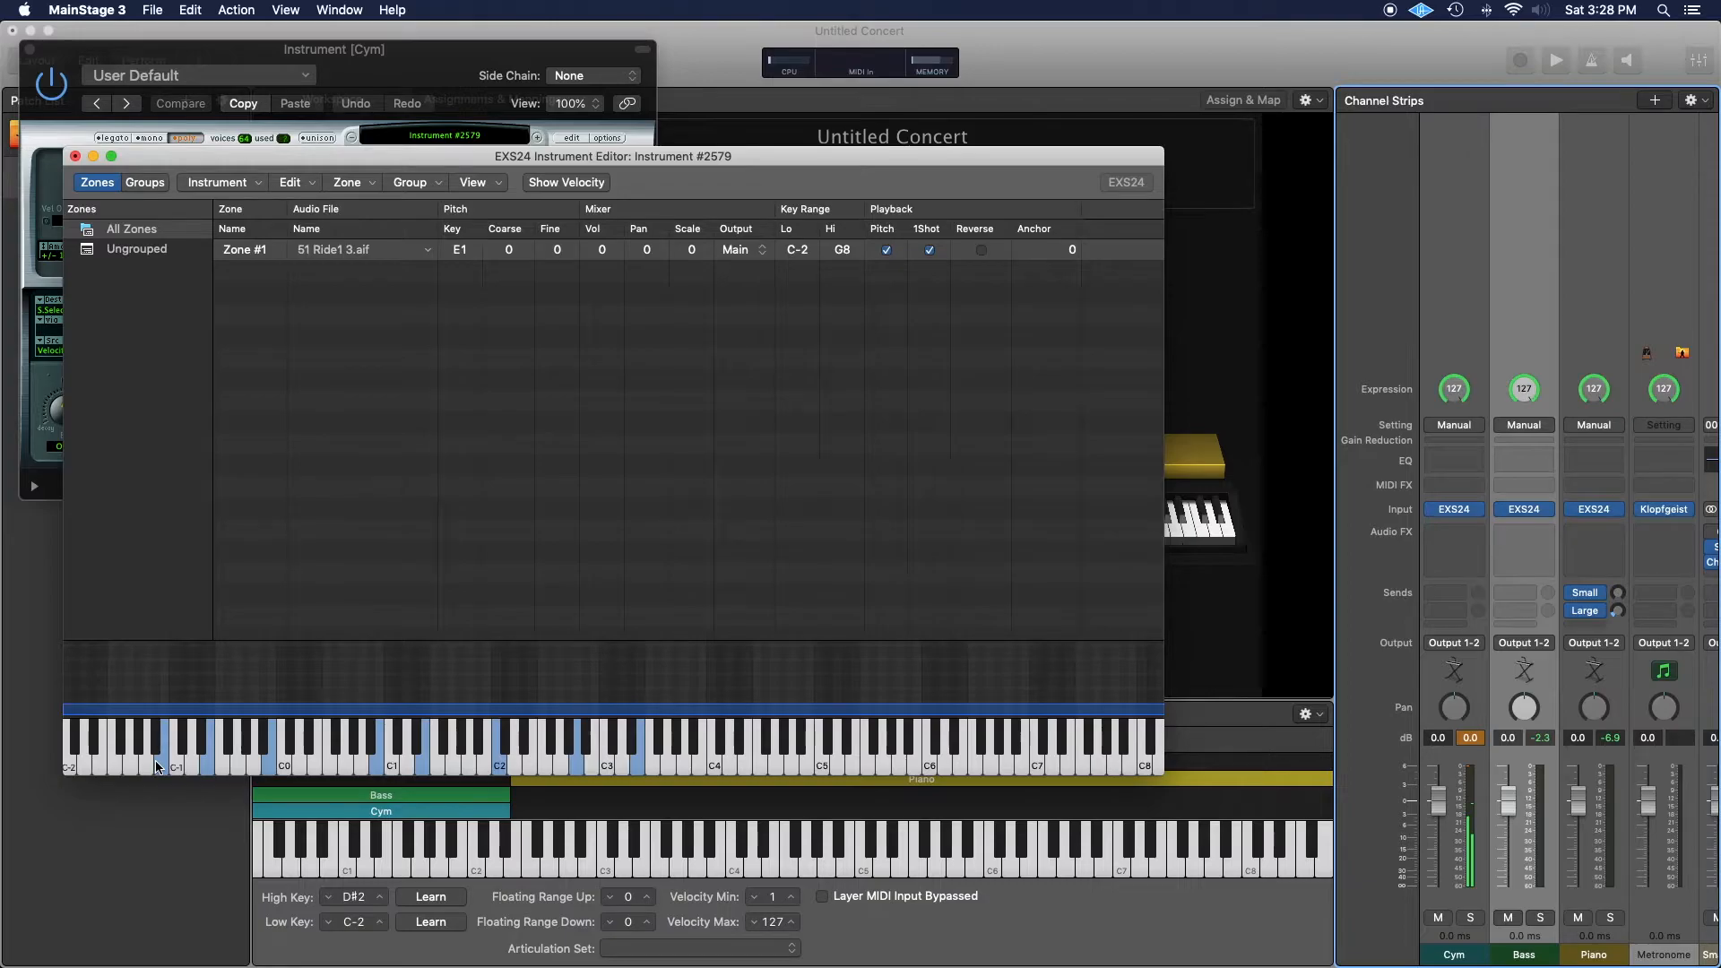
# - Turn off Pitch and 1Shot playback for the ride zone, testing the sound on several keys
pyautogui.click(929, 251)
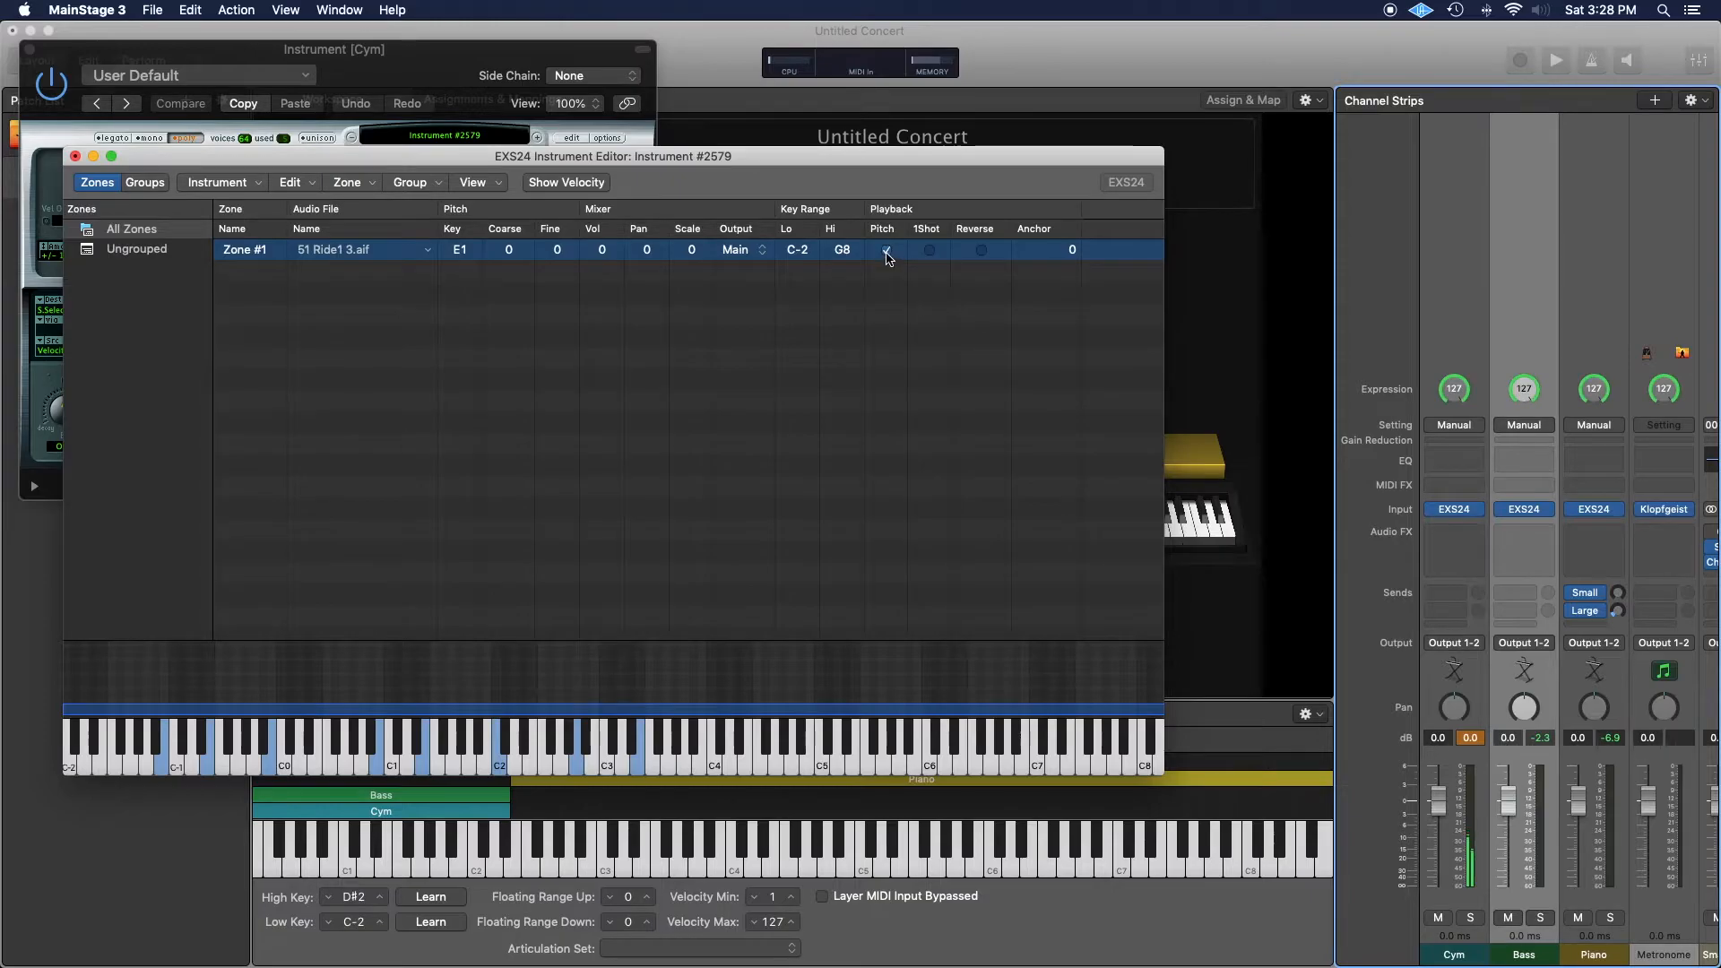
pyautogui.click(886, 250)
pyautogui.click(400, 776)
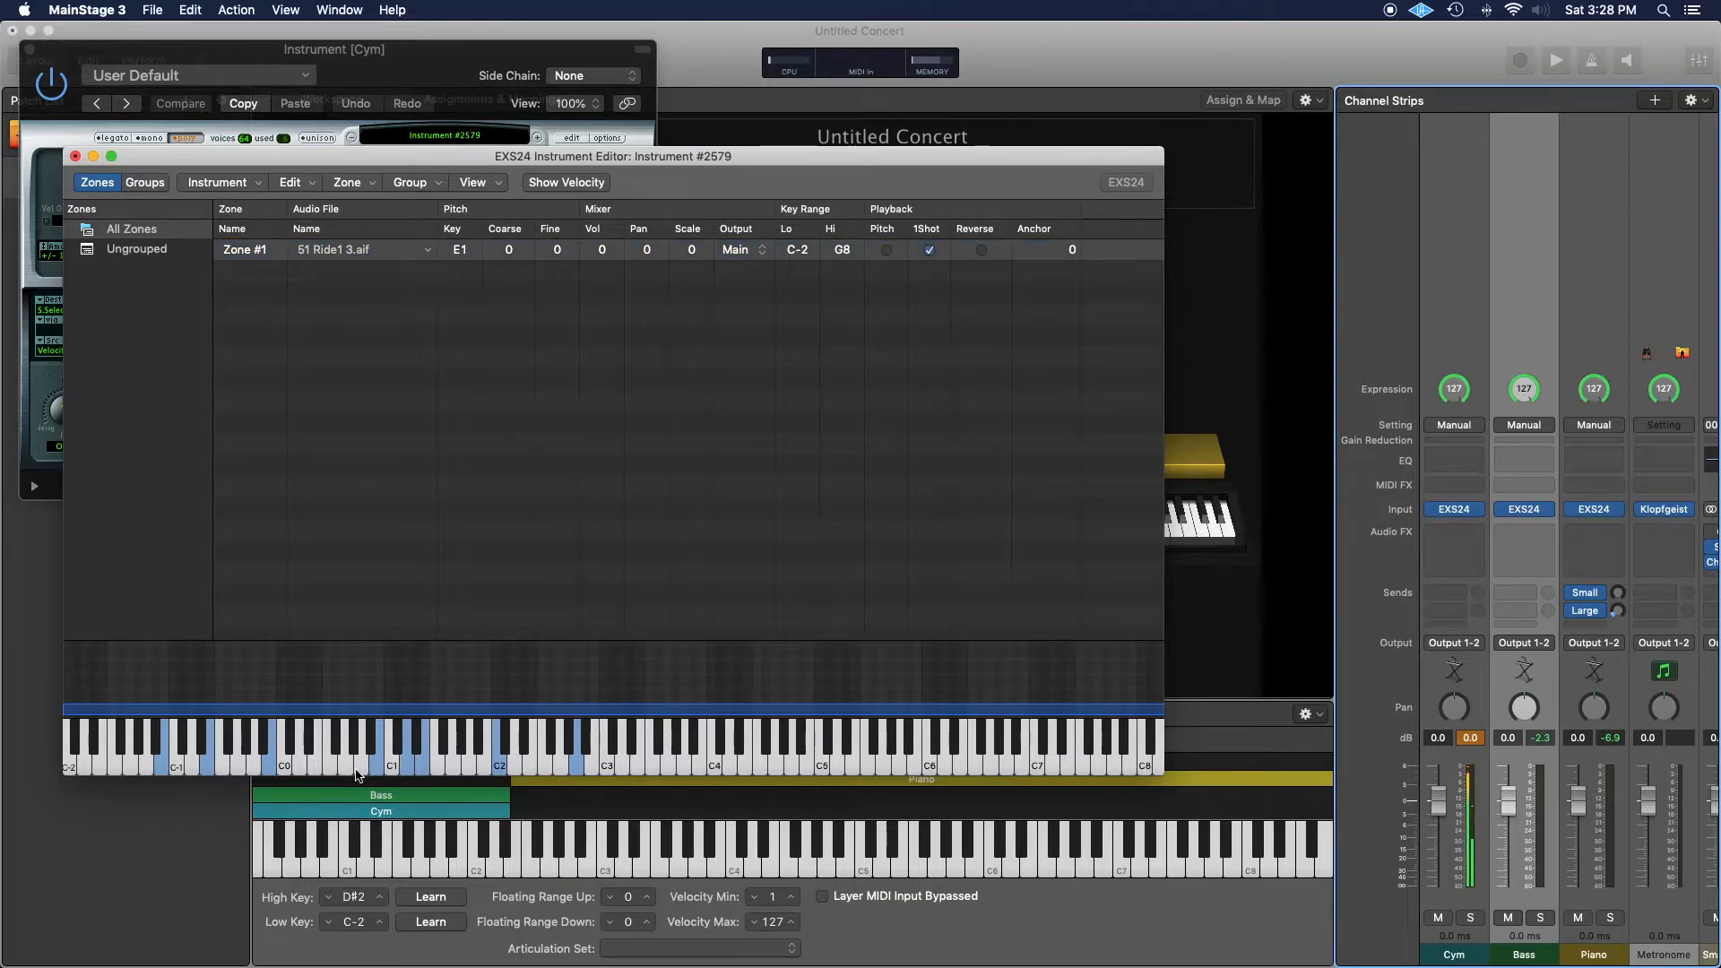
pyautogui.click(469, 755)
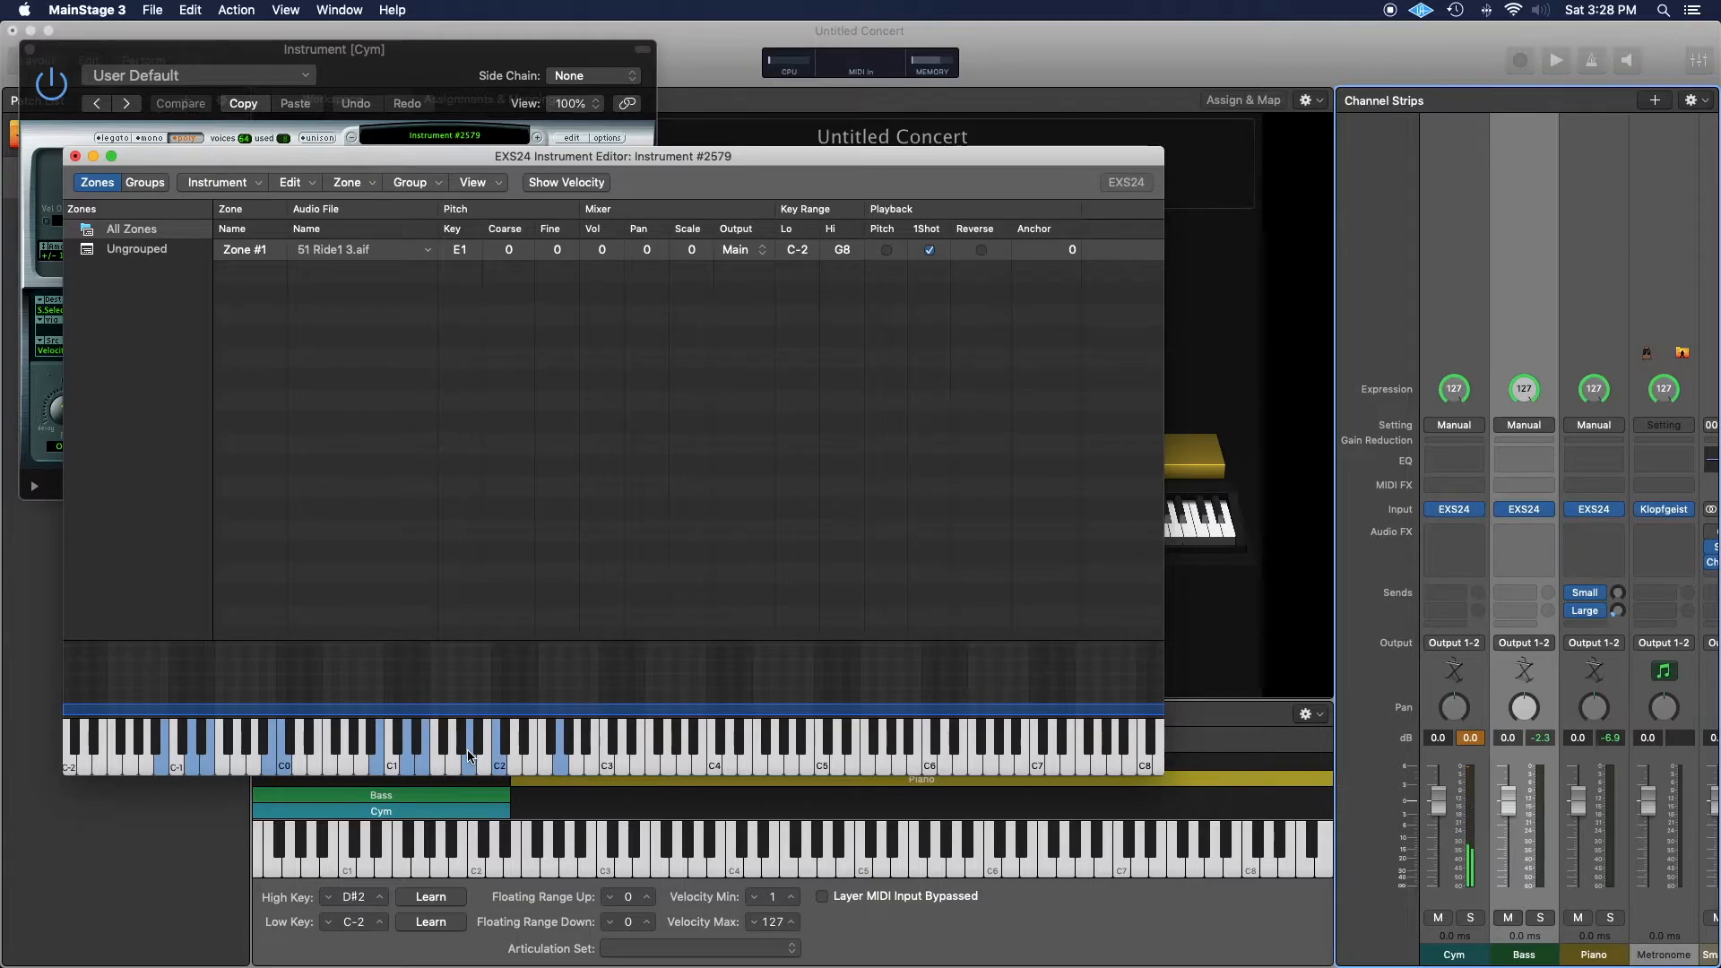
pyautogui.click(929, 250)
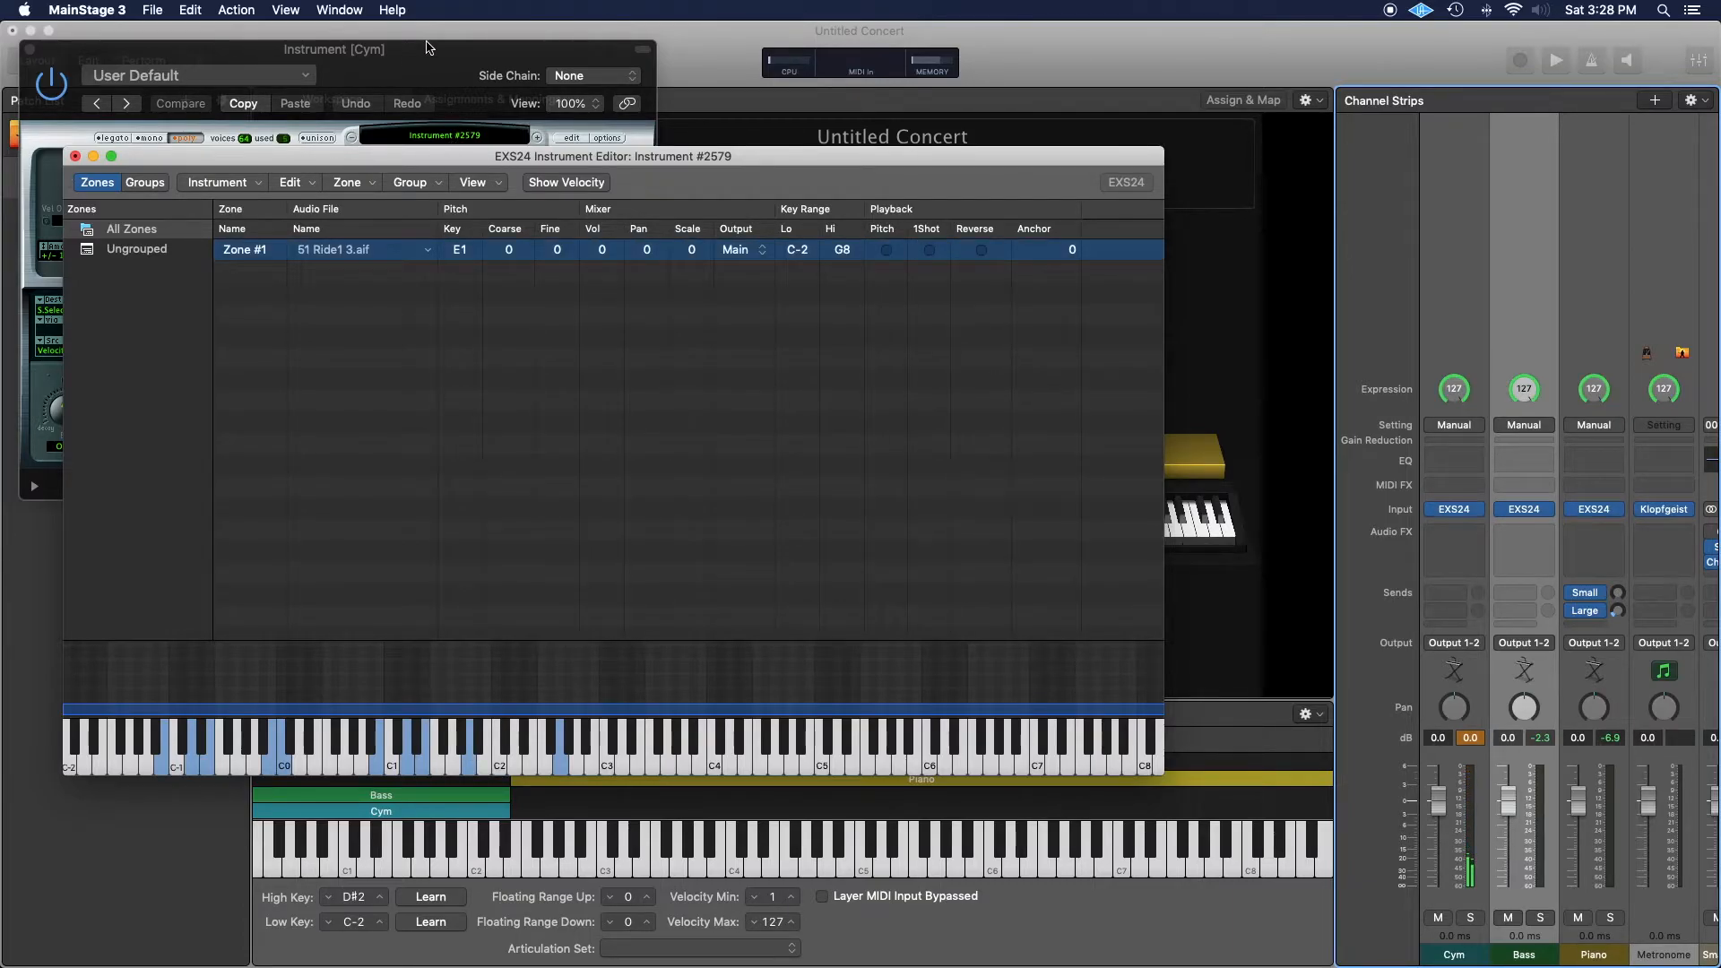
# - Save the sampler instrument as Cym in the Sampler Instruments folder and close the Instrument Editor
pyautogui.click(76, 155)
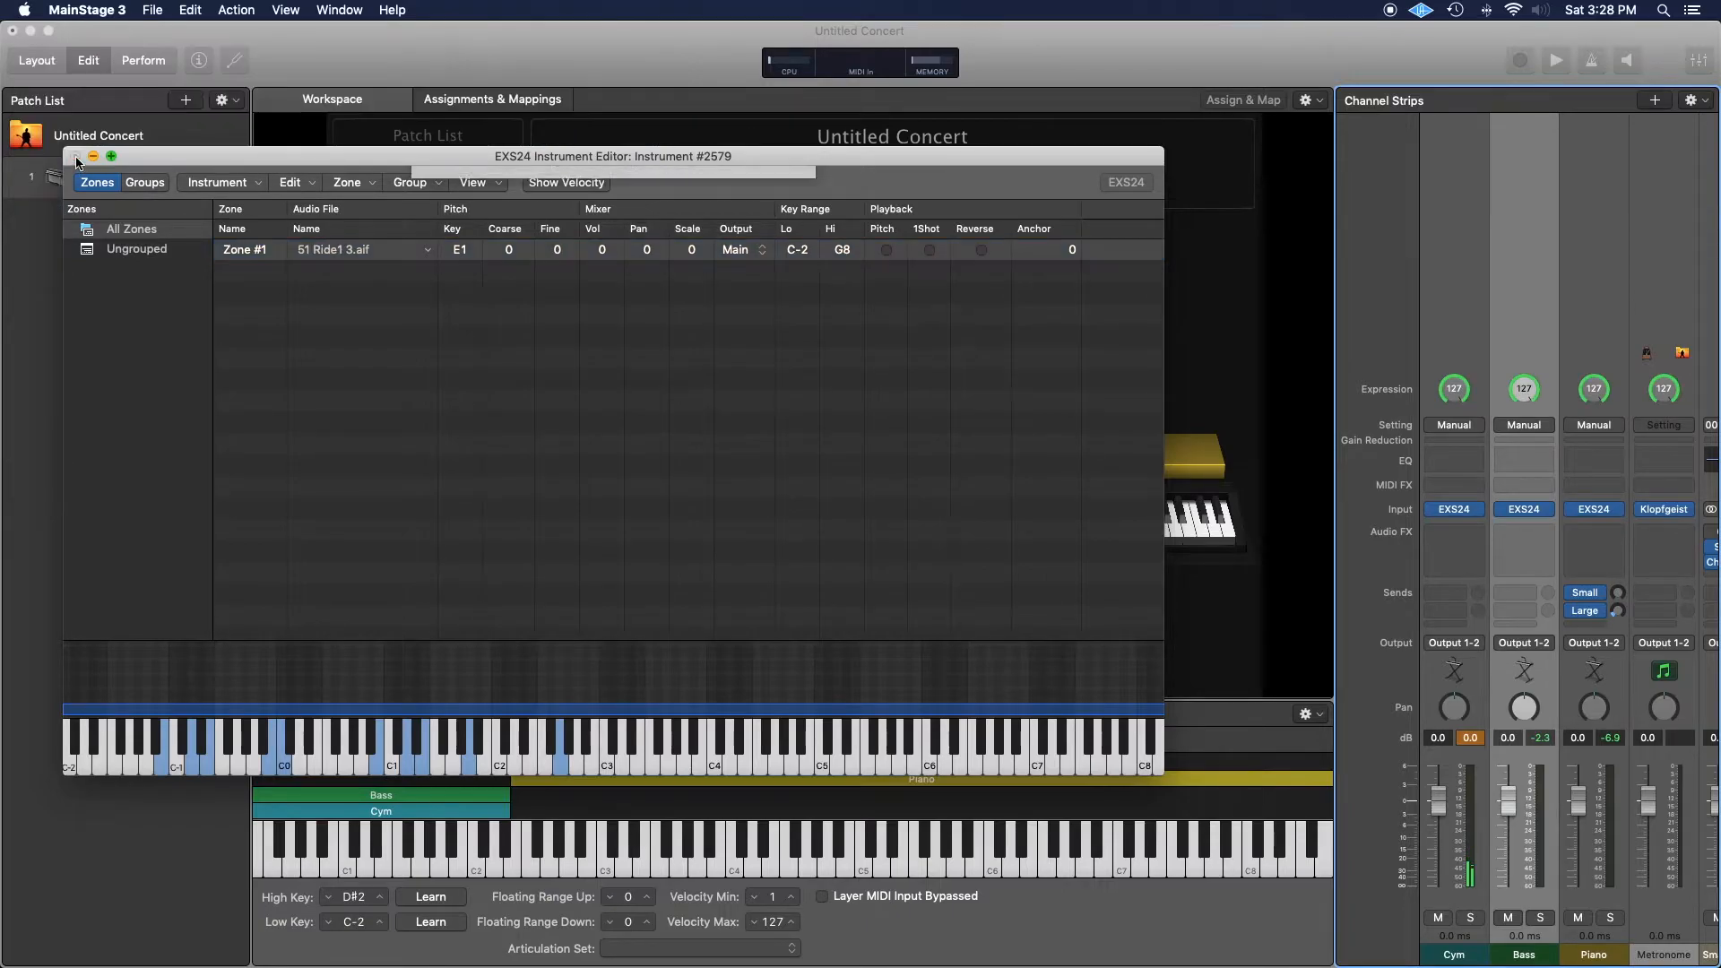
pyautogui.click(760, 255)
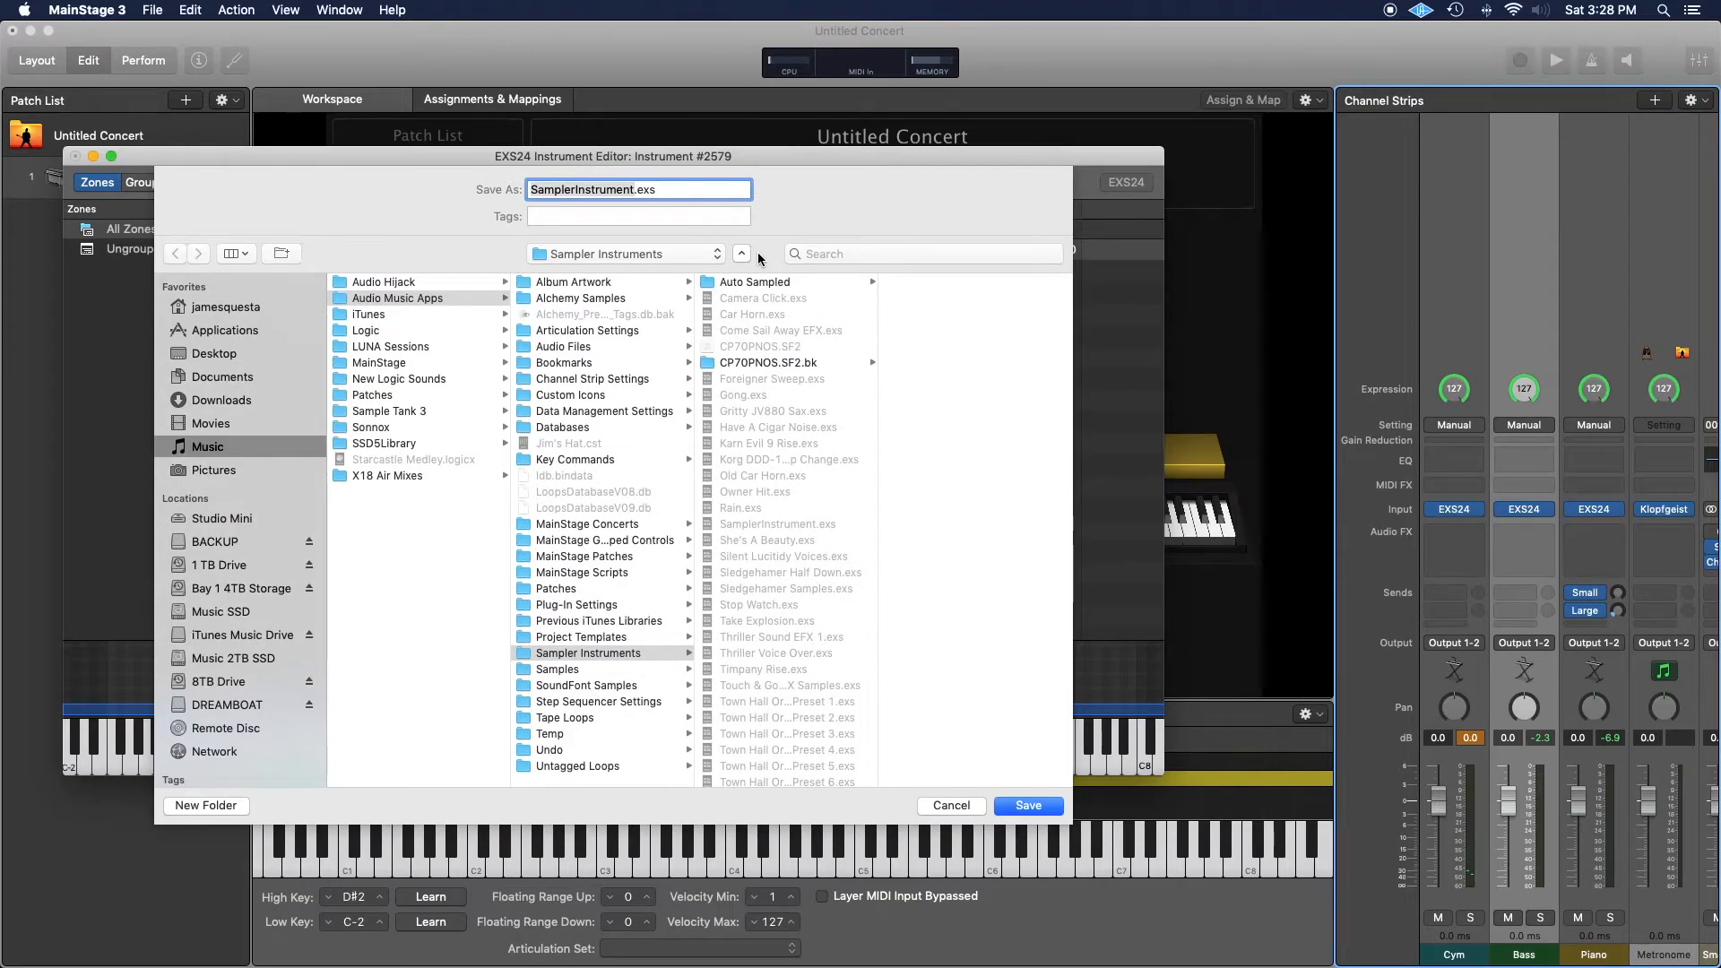
pyautogui.write('Cym')
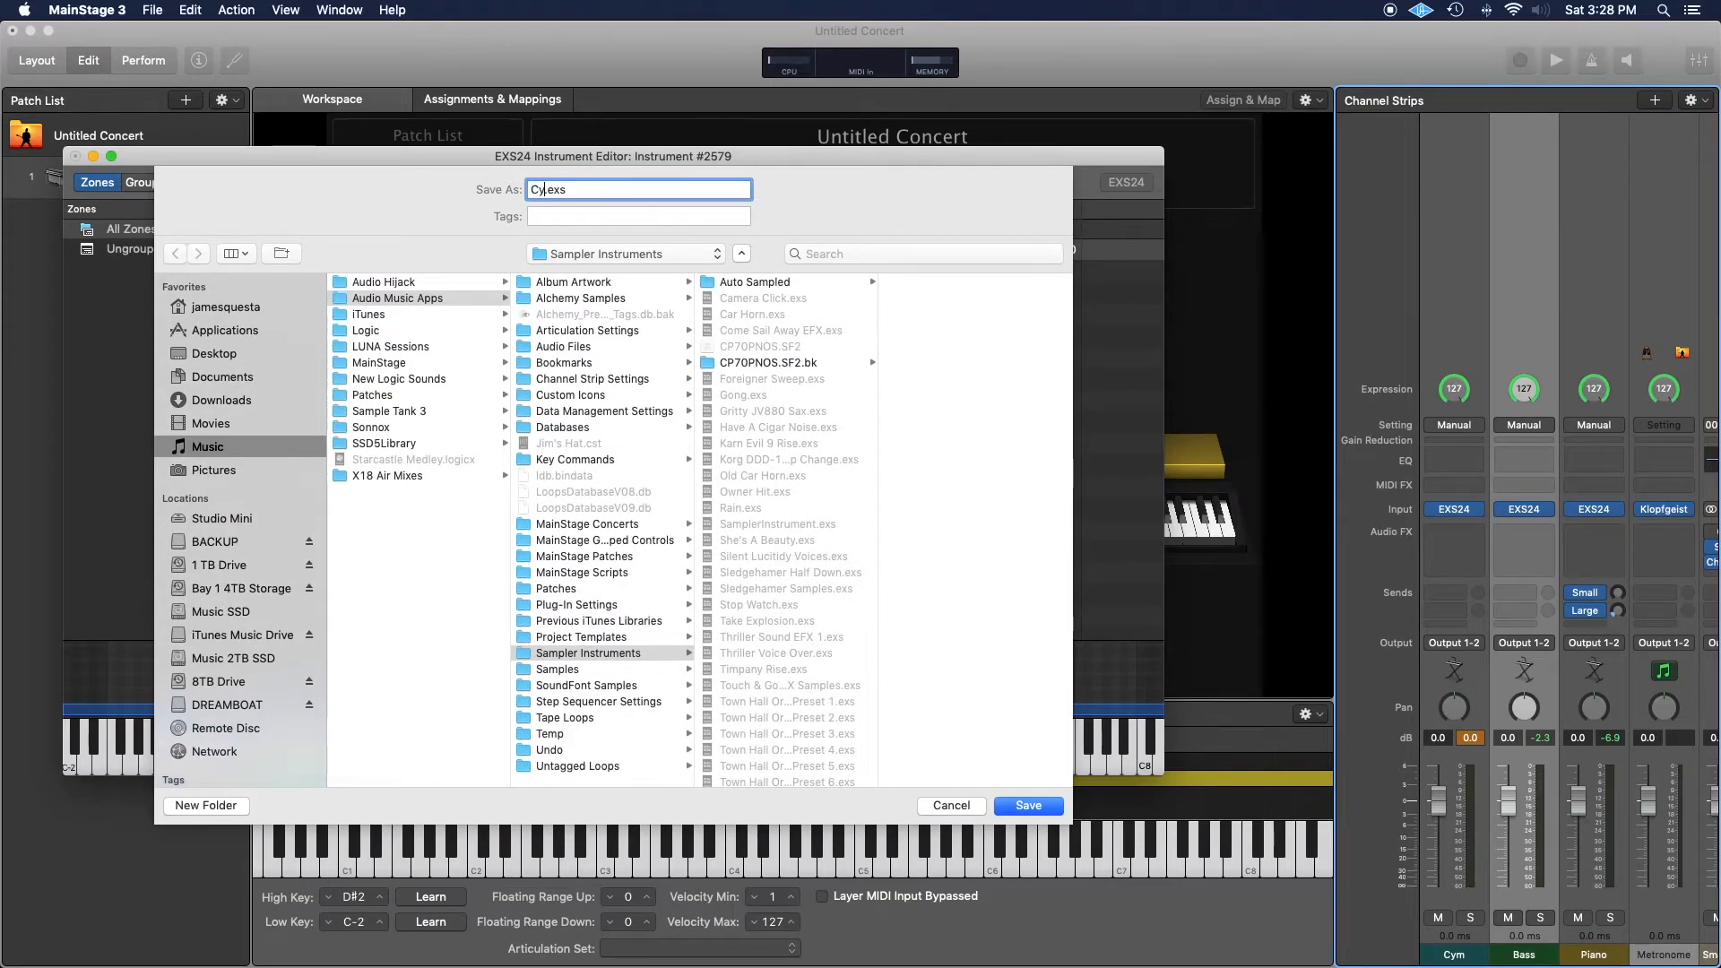
pyautogui.press('Return')
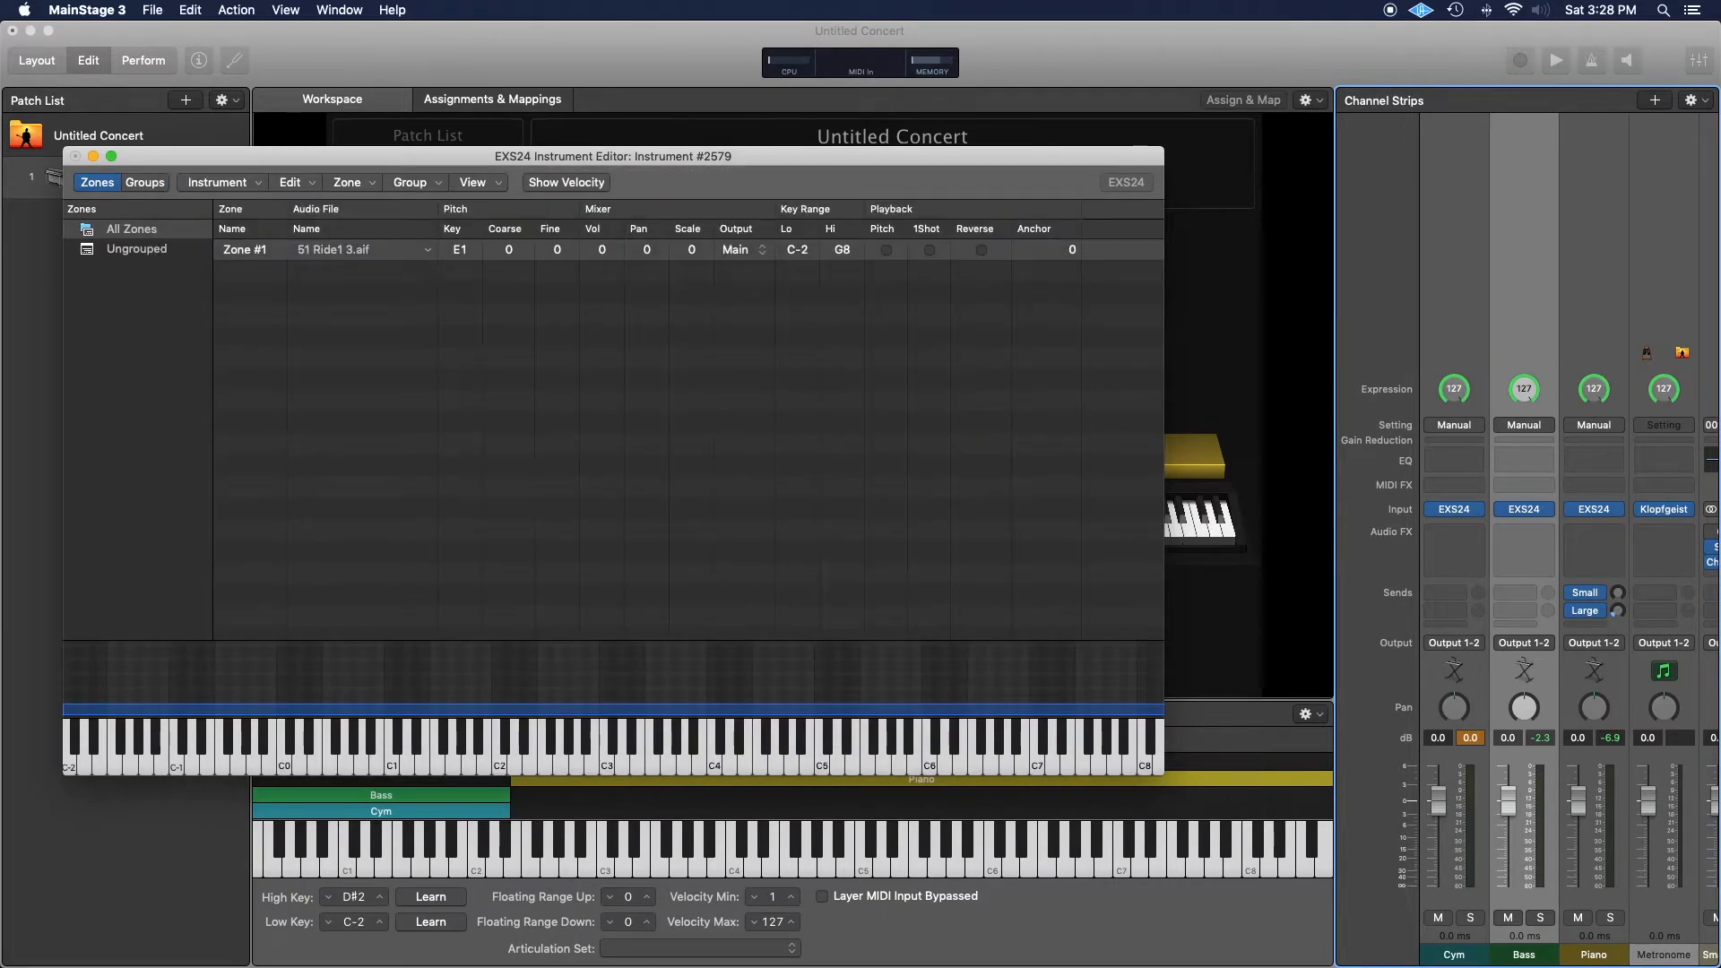
pyautogui.press('super+w')
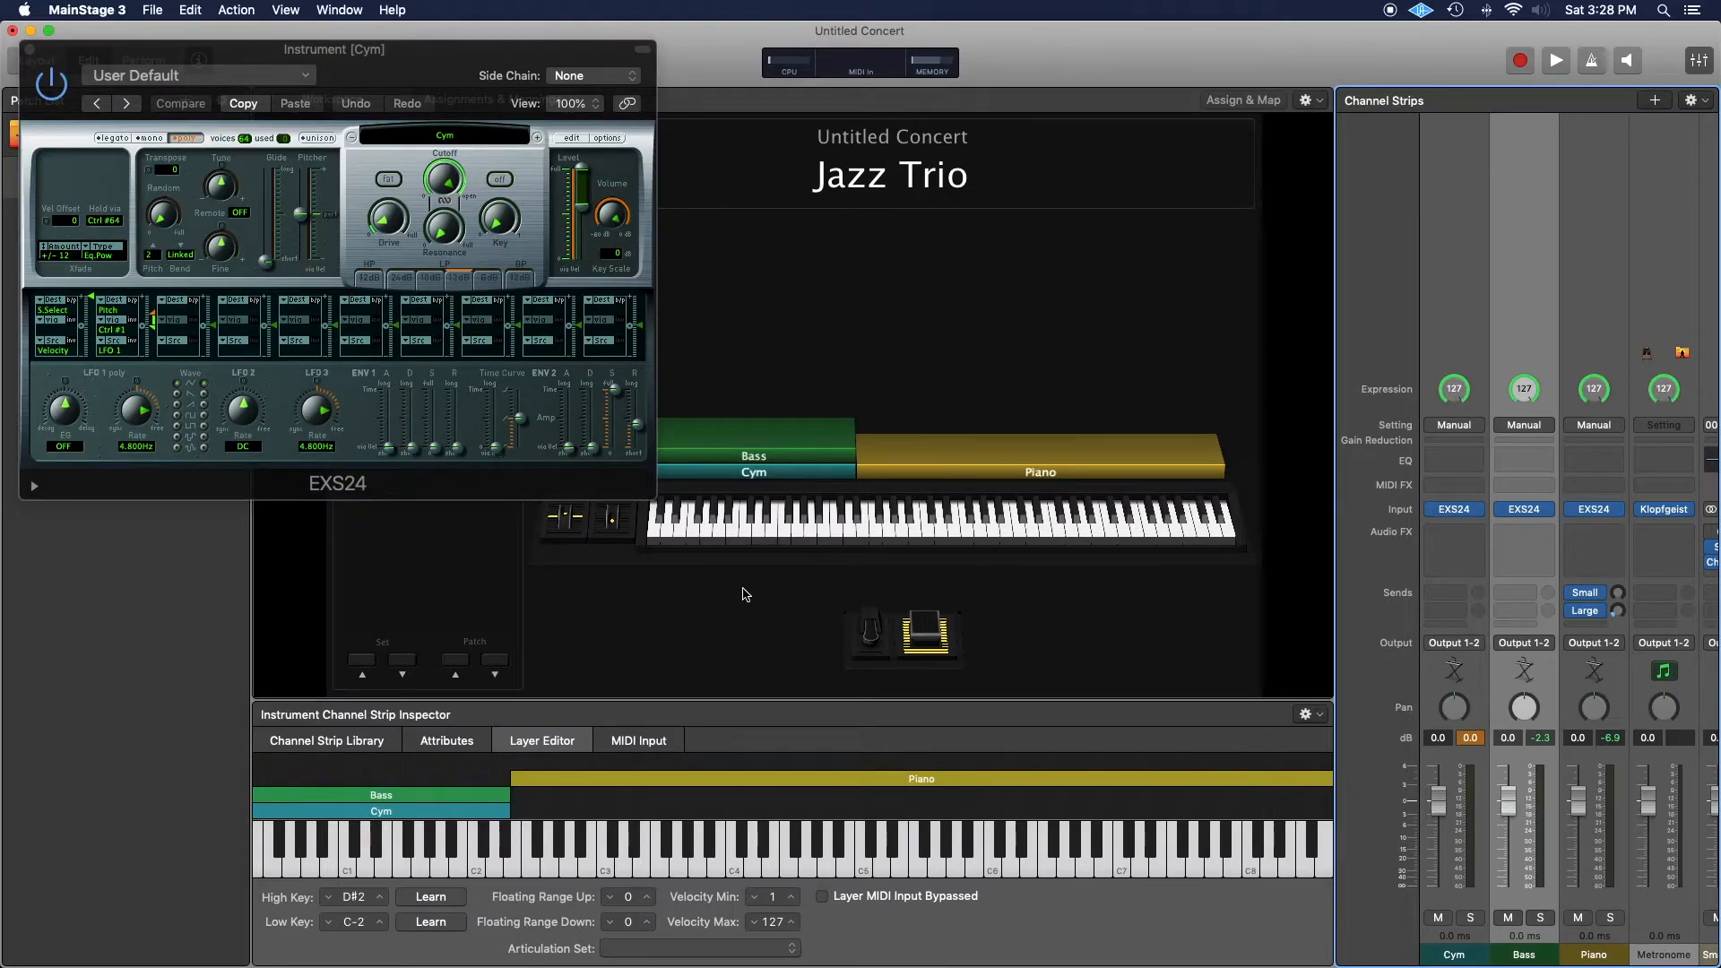
# - Play low notes on the workspace keyboard to hear the layered bass and ride cymbal together
pyautogui.click(752, 531)
pyautogui.click(749, 529)
pyautogui.click(768, 529)
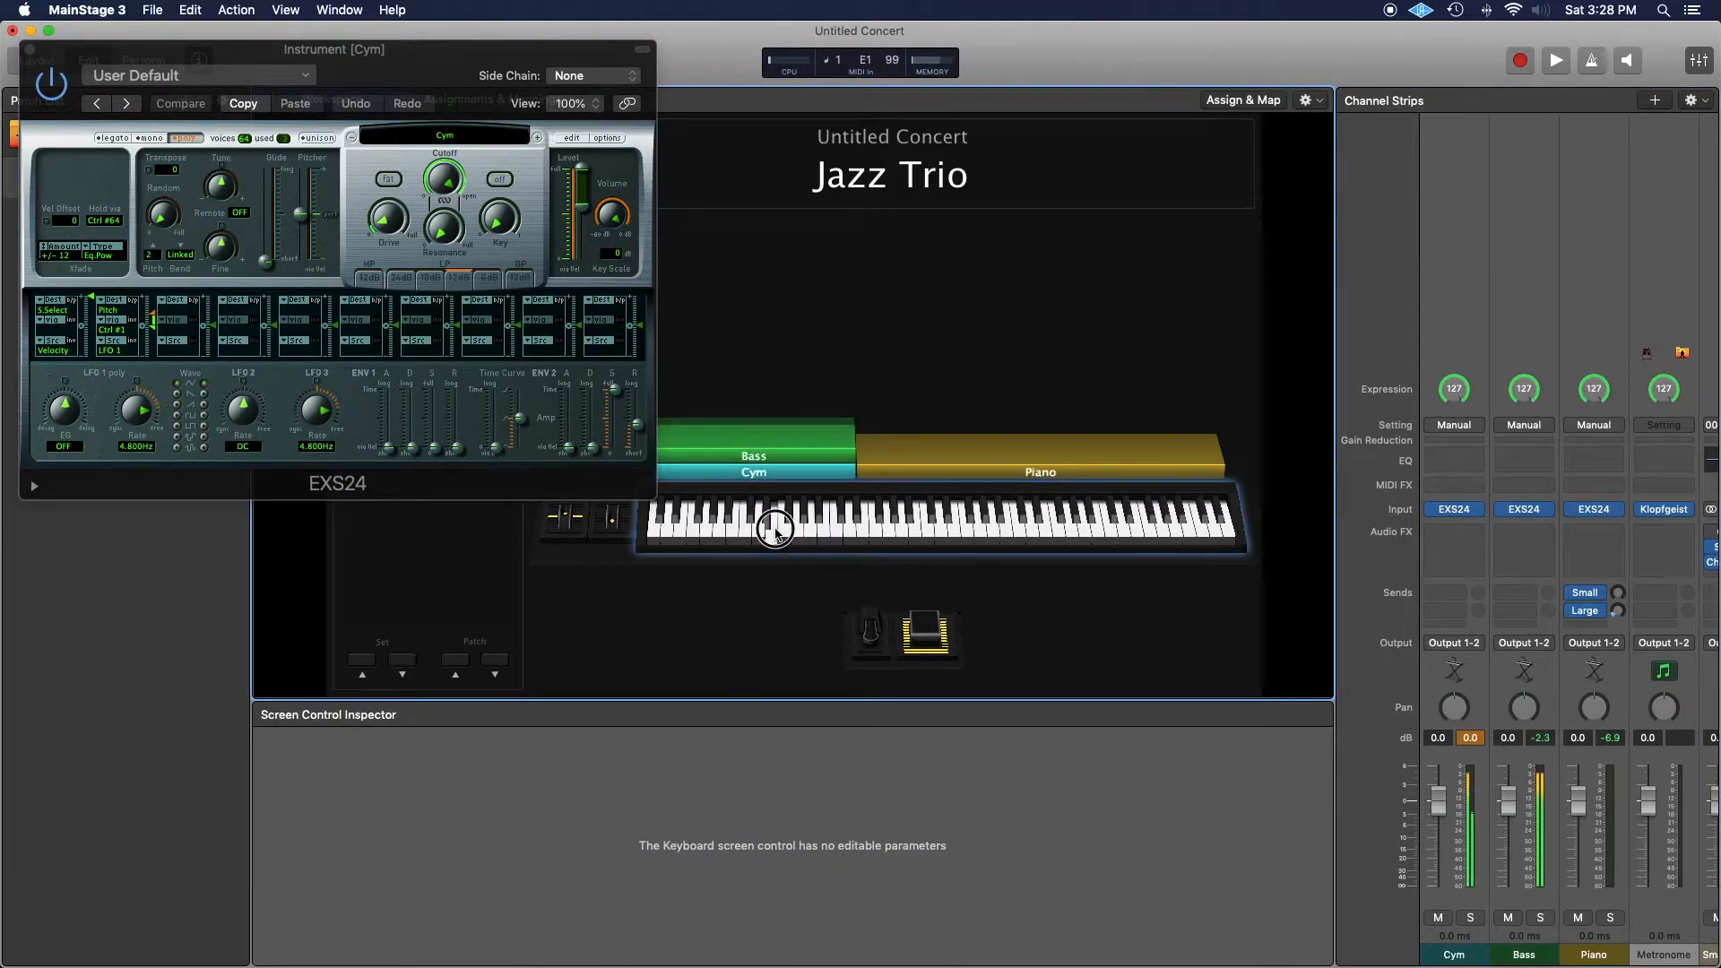
pyautogui.click(818, 530)
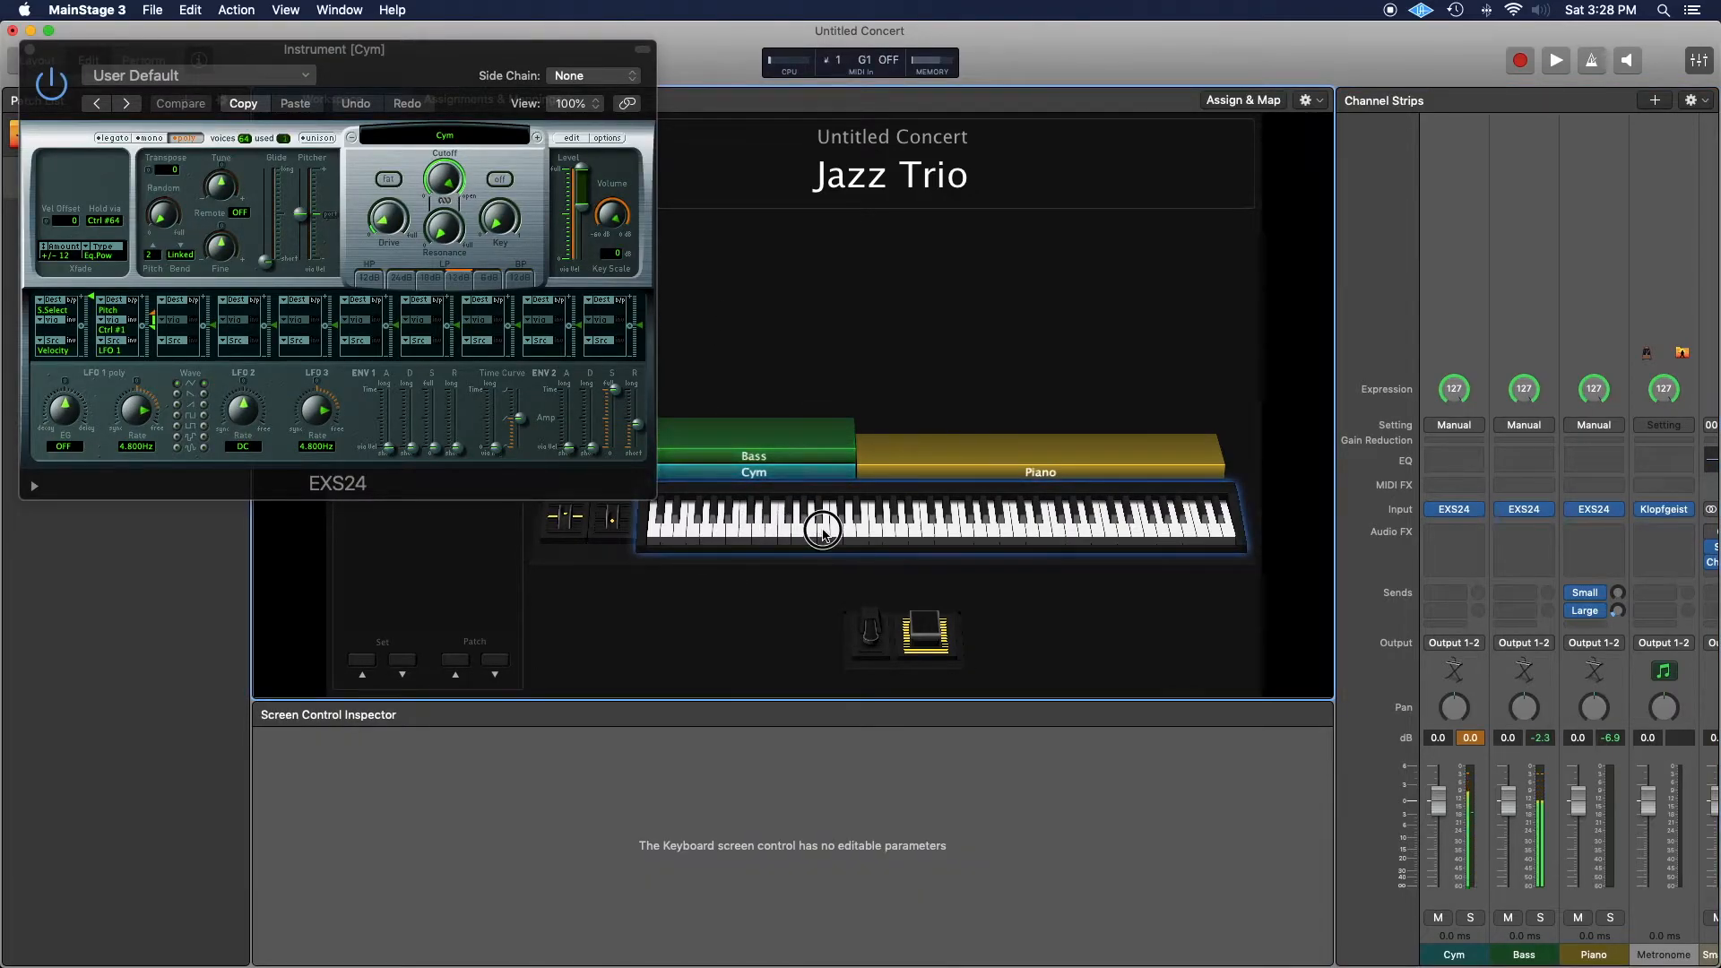
pyautogui.click(754, 529)
pyautogui.click(735, 531)
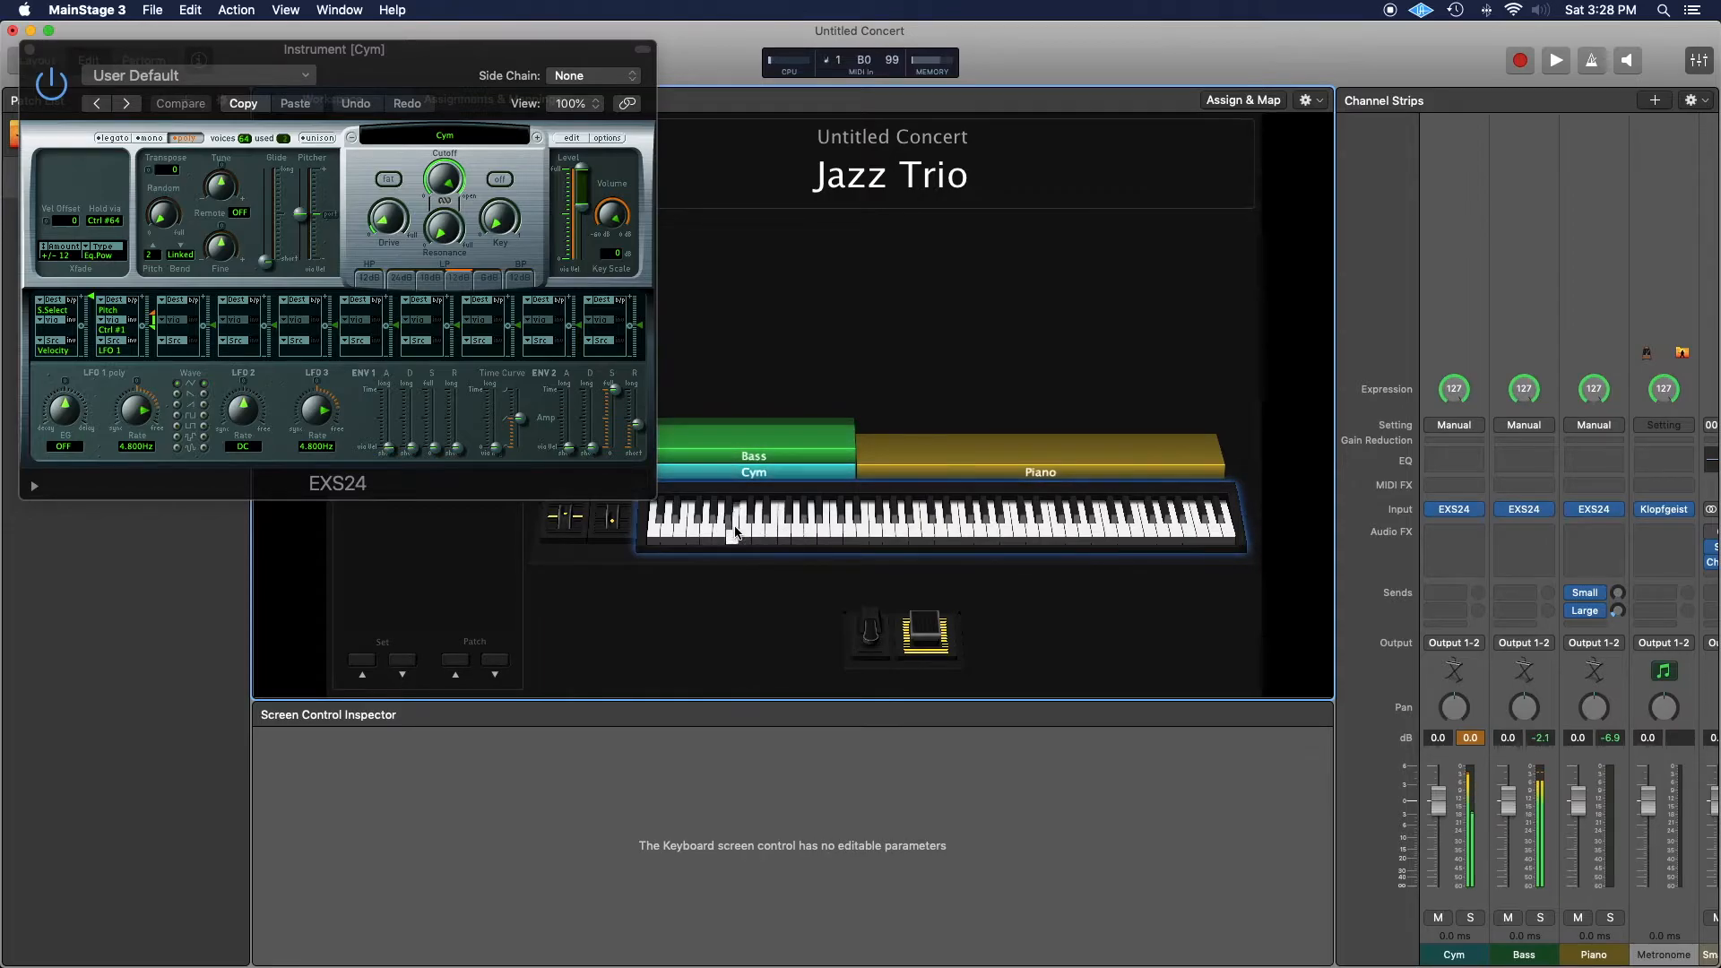
# - Raise the ENV 2 release in the Cym EXS24 slightly and test the ride's decay with several bass notes
pyautogui.click(638, 432)
pyautogui.moveTo(638, 432); pyautogui.dragTo(639, 405)
pyautogui.click(745, 526)
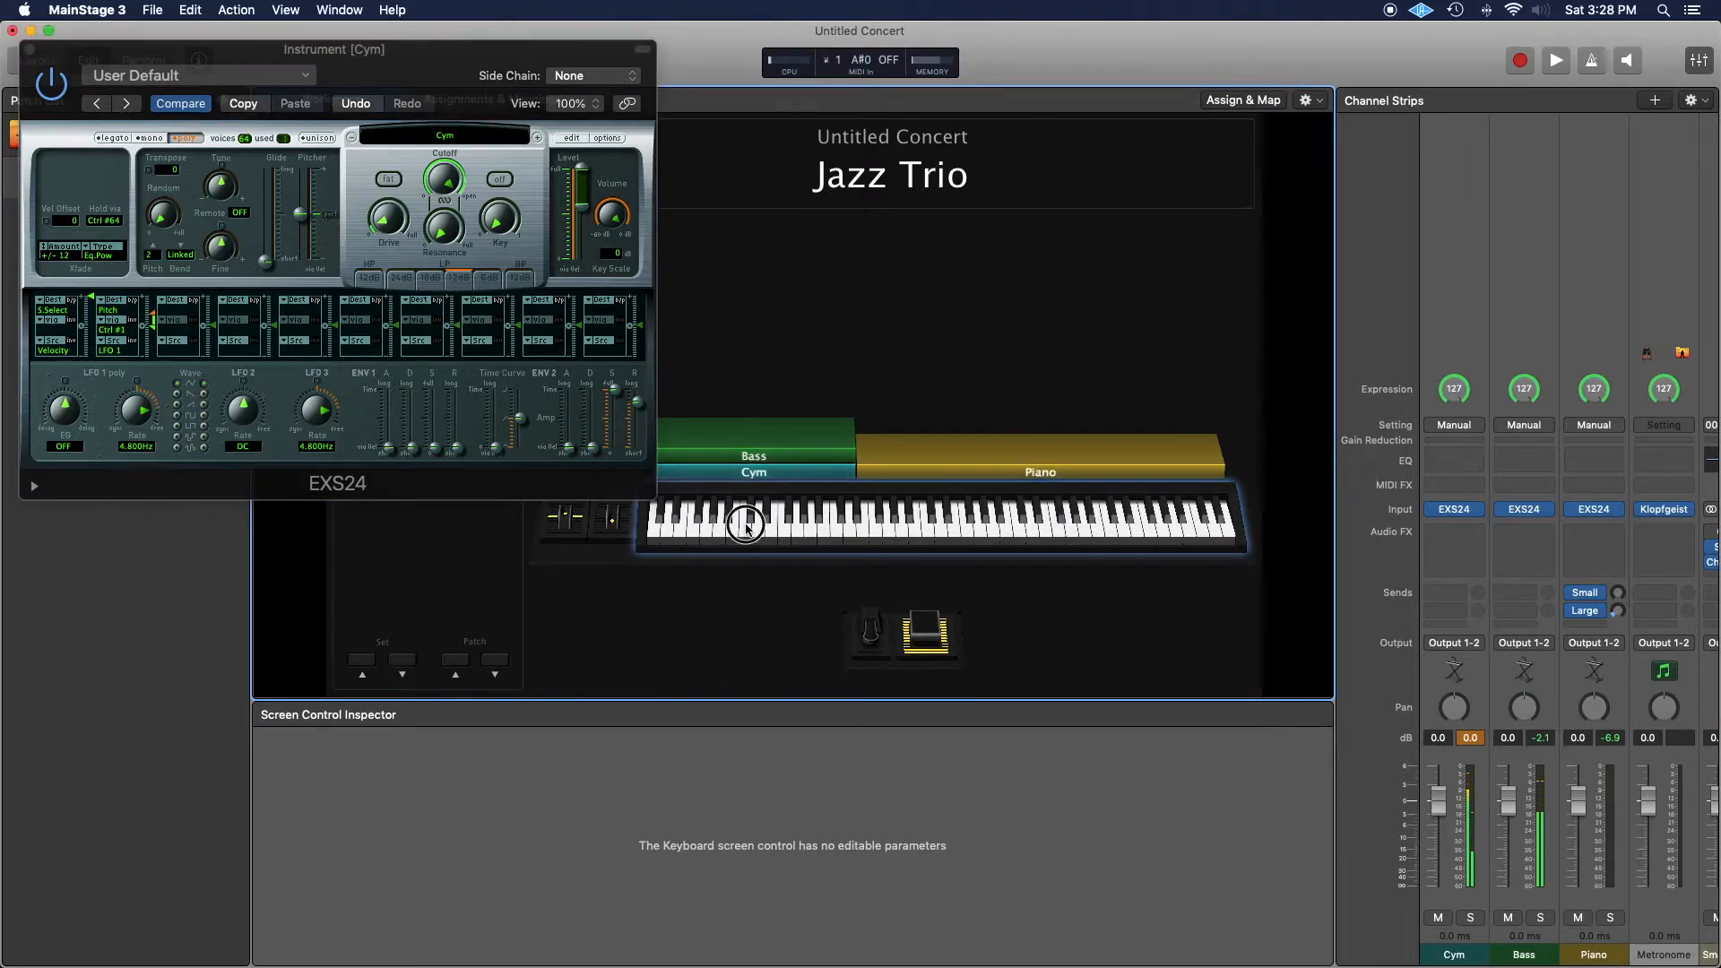
pyautogui.click(768, 525)
pyautogui.click(790, 534)
pyautogui.click(812, 536)
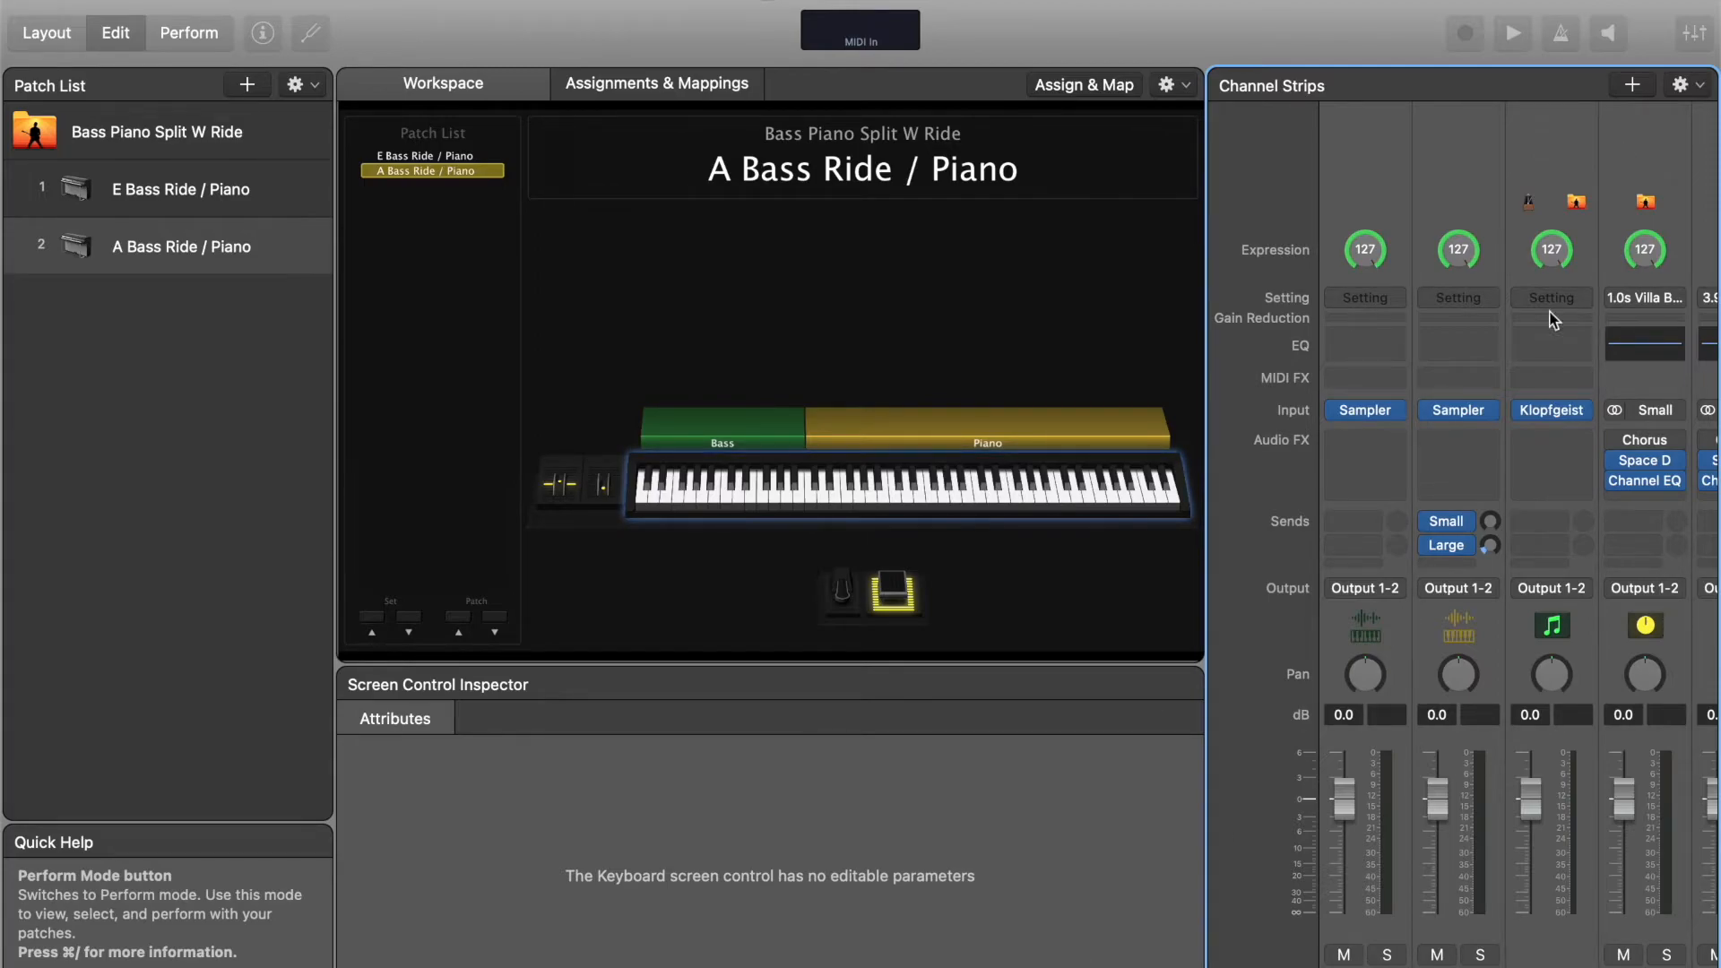
# - Add one software instrument channel strip to the A Bass Ride / Piano patch and move it ahead of the Bass strip
pyautogui.click(1632, 86)
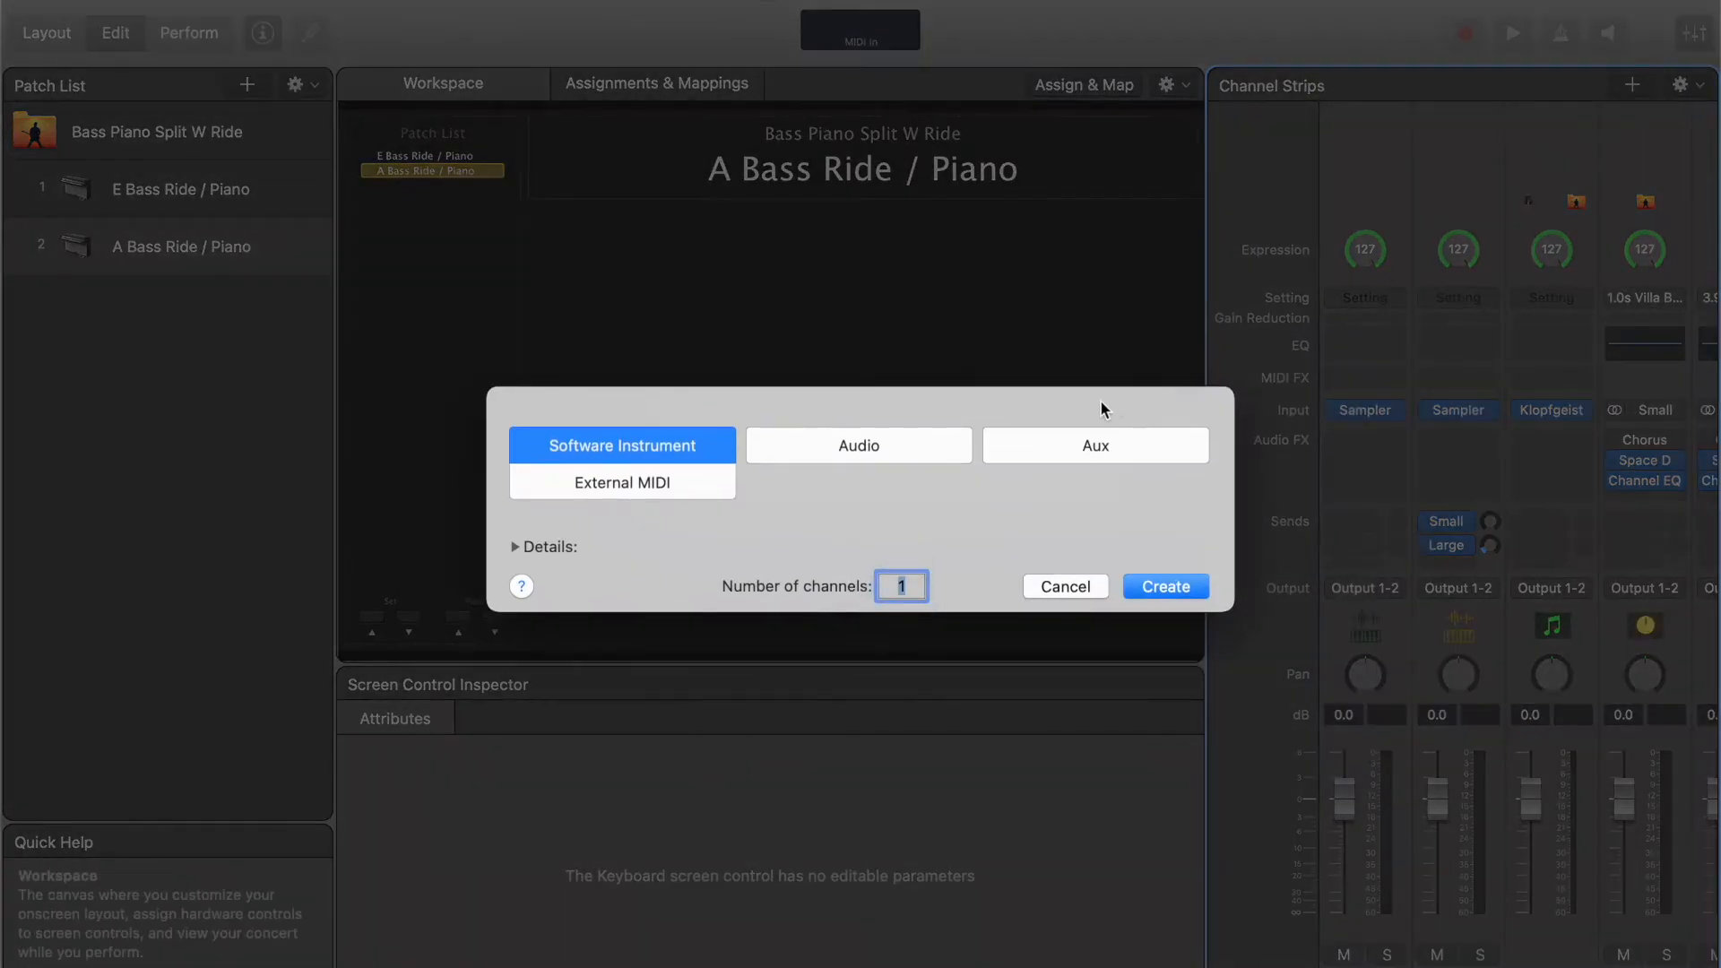
pyautogui.click(1165, 579)
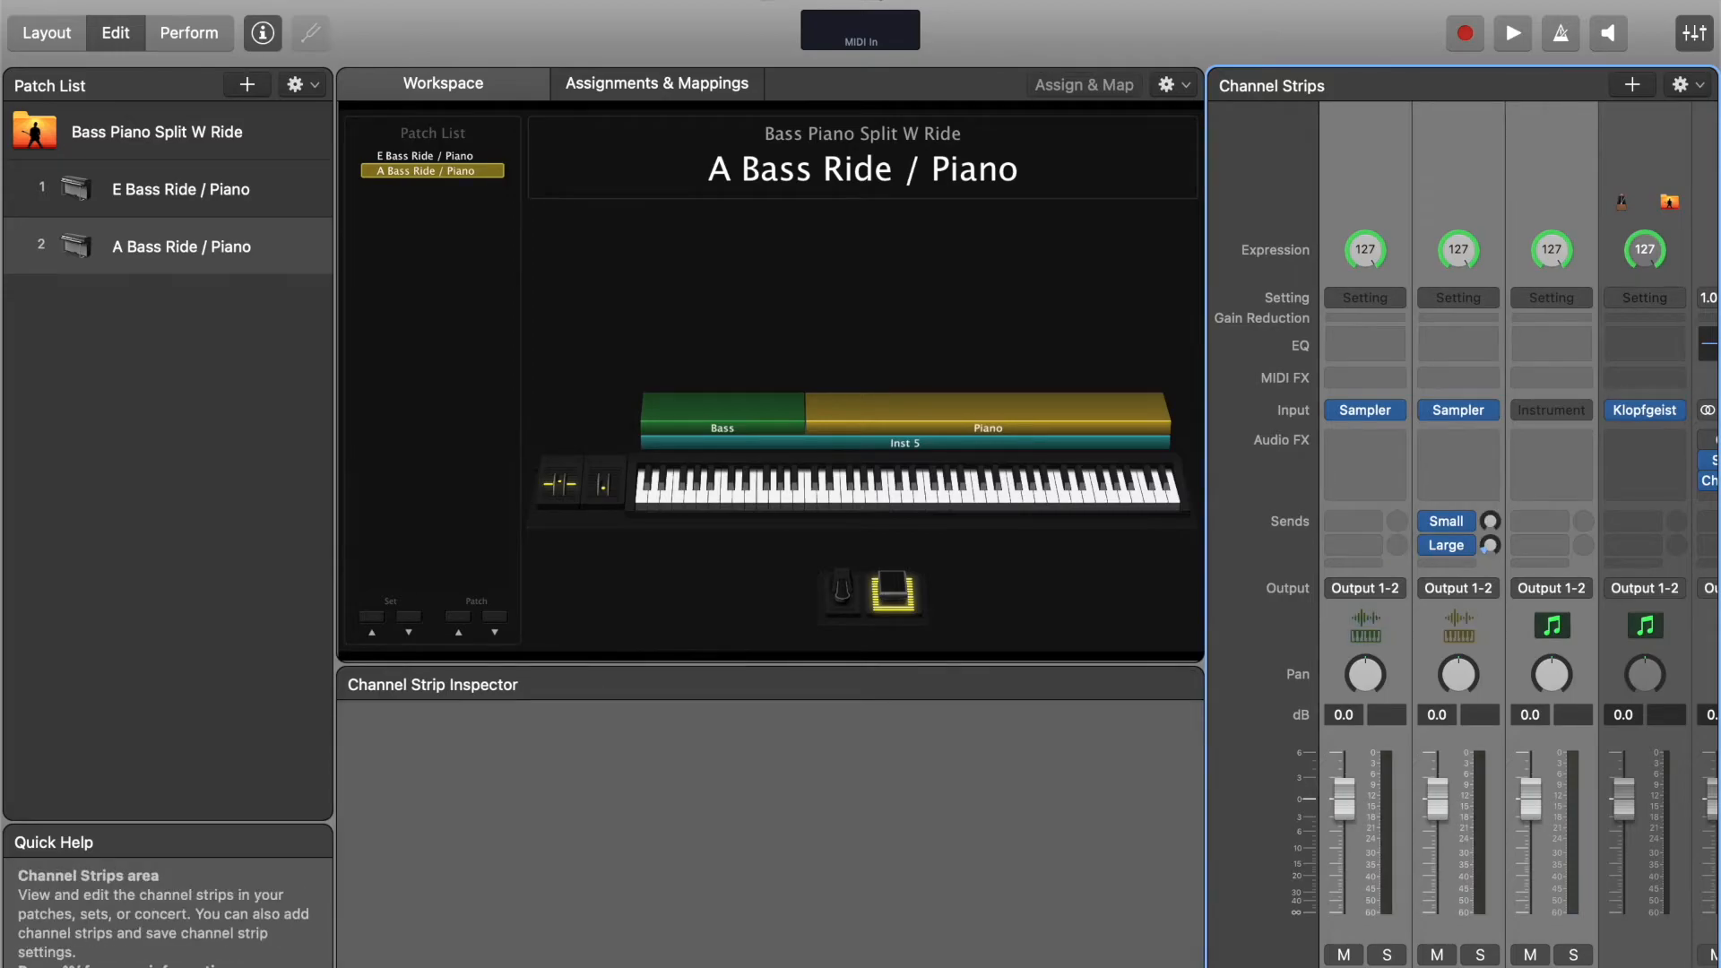
pyautogui.moveTo(1551, 215); pyautogui.dragTo(1365, 215)
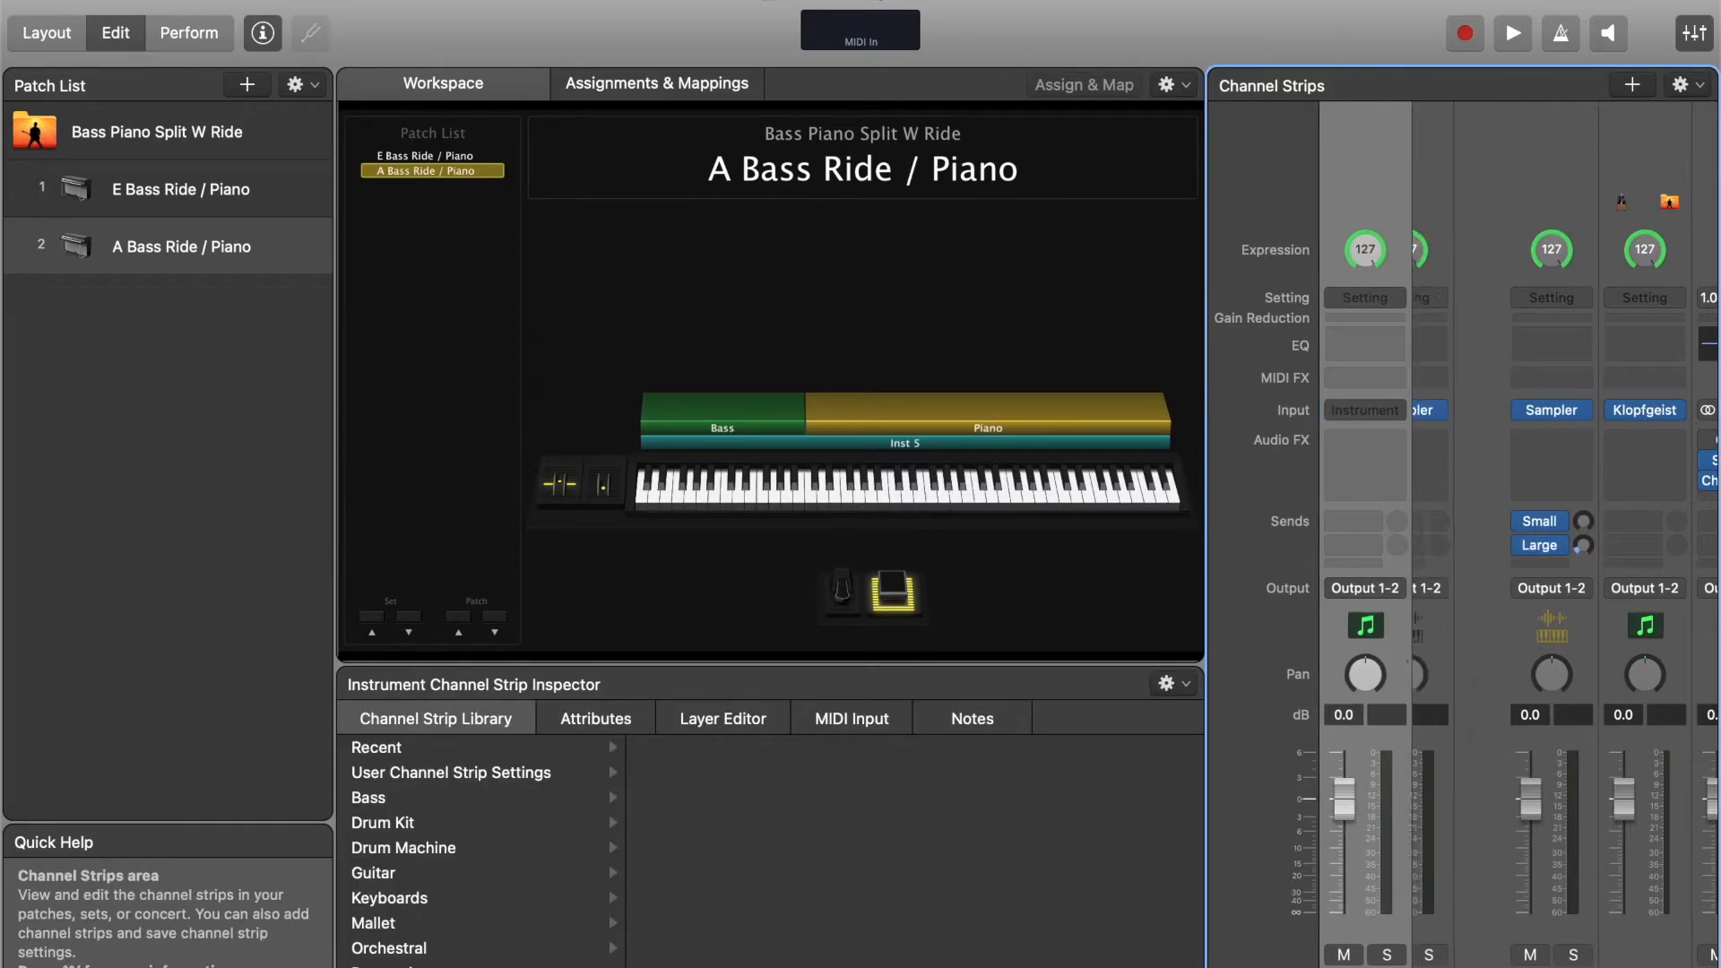
# - Load a stereo Quick Sampler (Single Sample) as the instrument on the new Inst 5 channel strip
pyautogui.click(1393, 414)
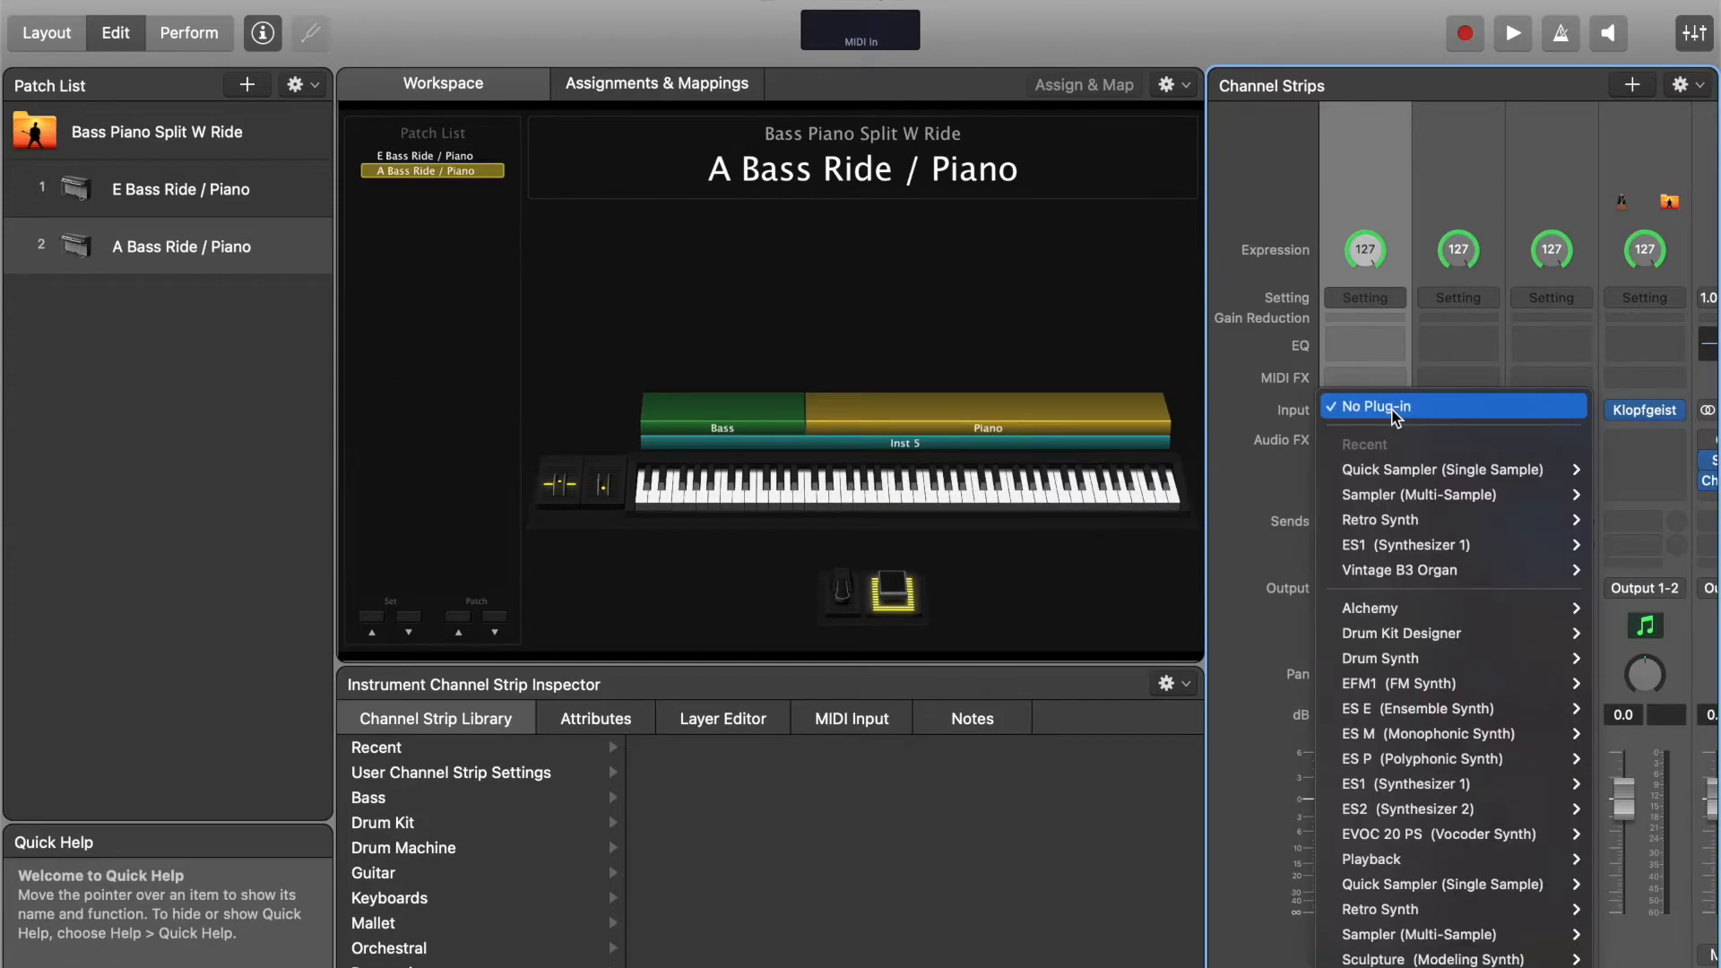
pyautogui.moveTo(1420, 470)
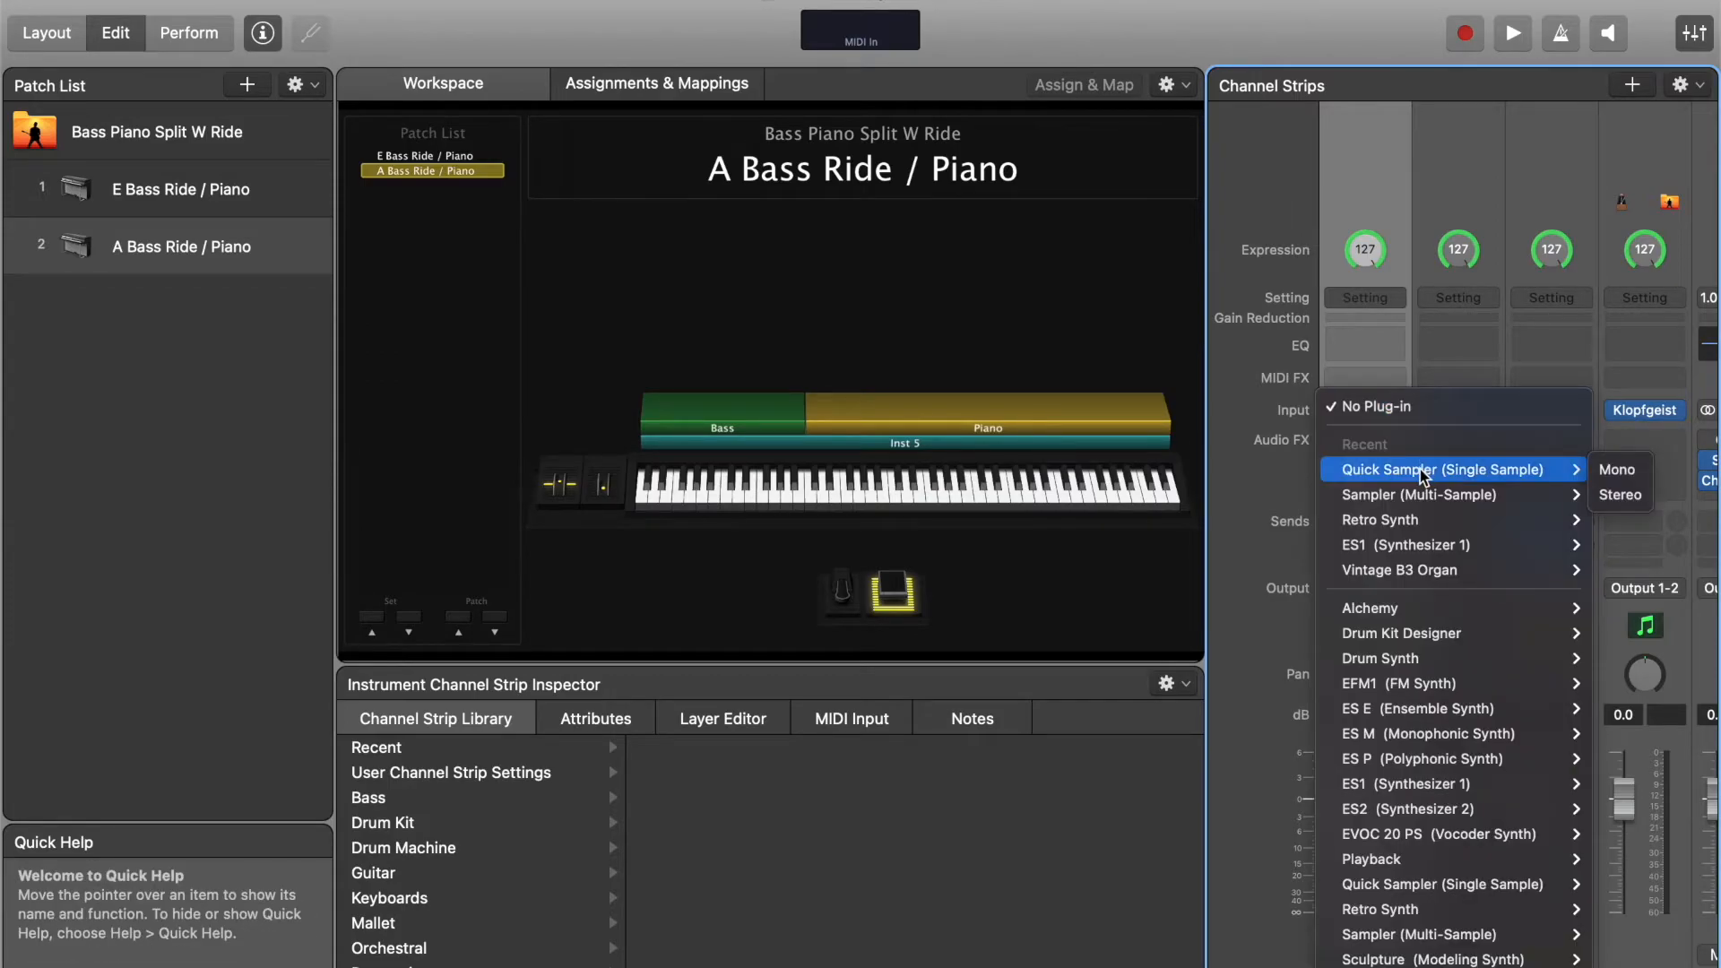
pyautogui.click(1620, 495)
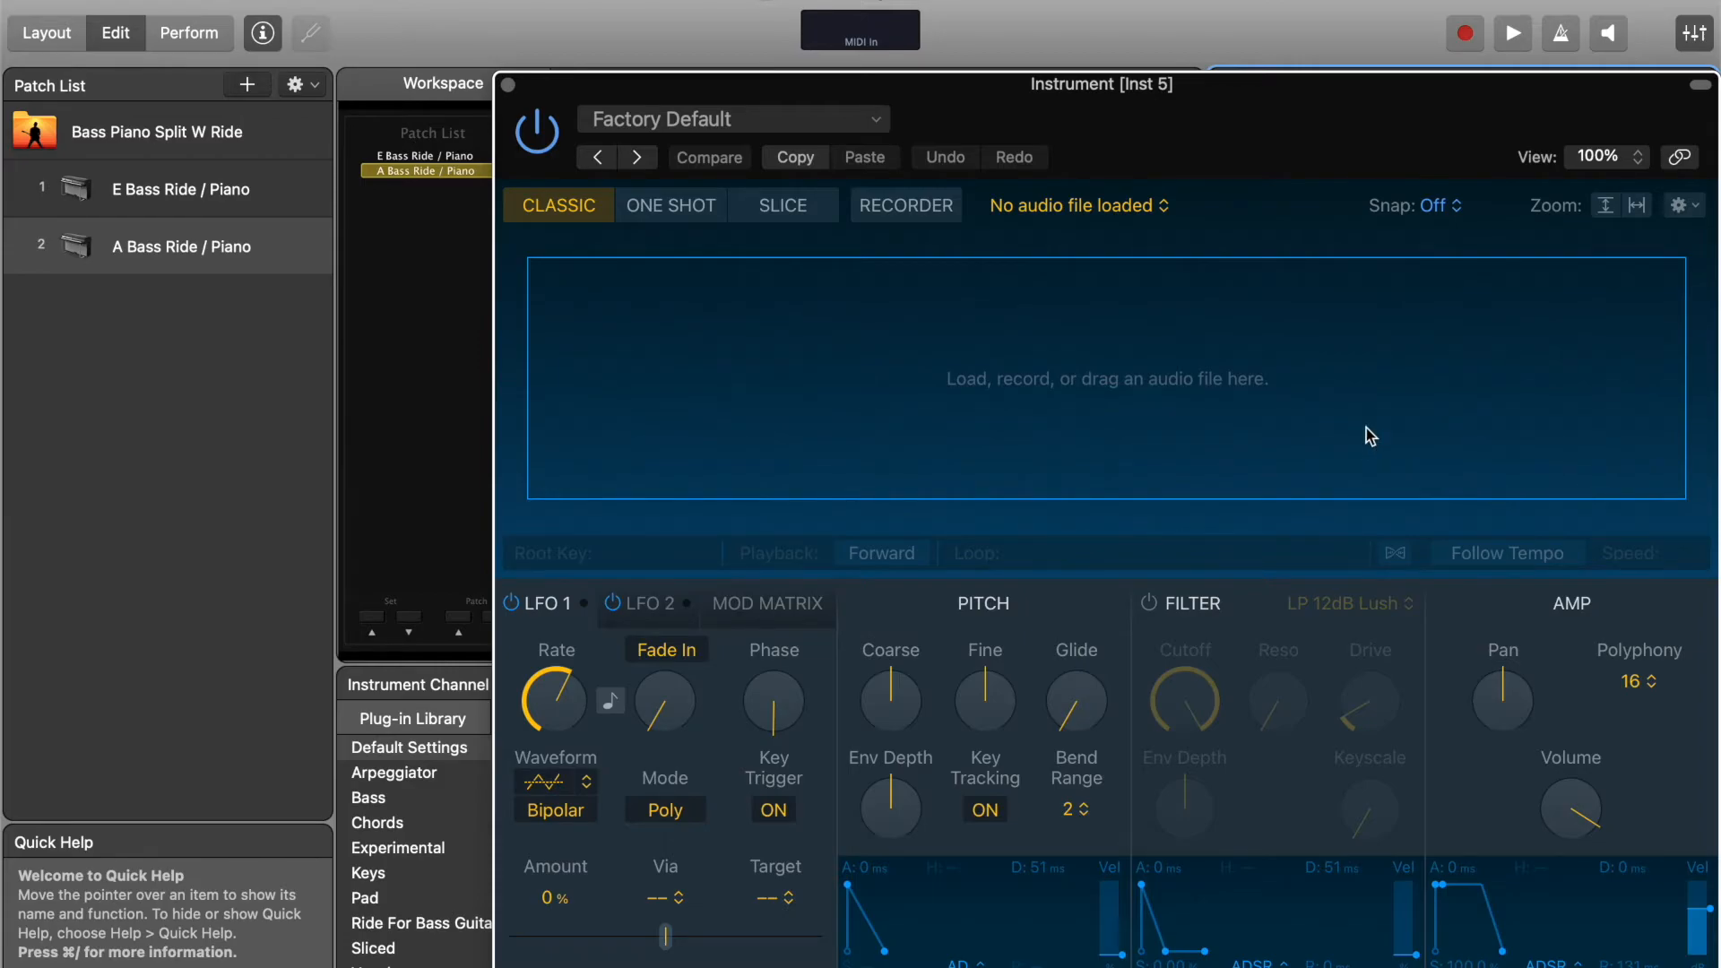
# - Browse for an audio file in Macintosh HD/Library/Application Support/Logic/EXS Factory Samples/03 Drums & Percussion/01 Acoustic Drum Kits/Stereo Drum Kit
pyautogui.click(1108, 380)
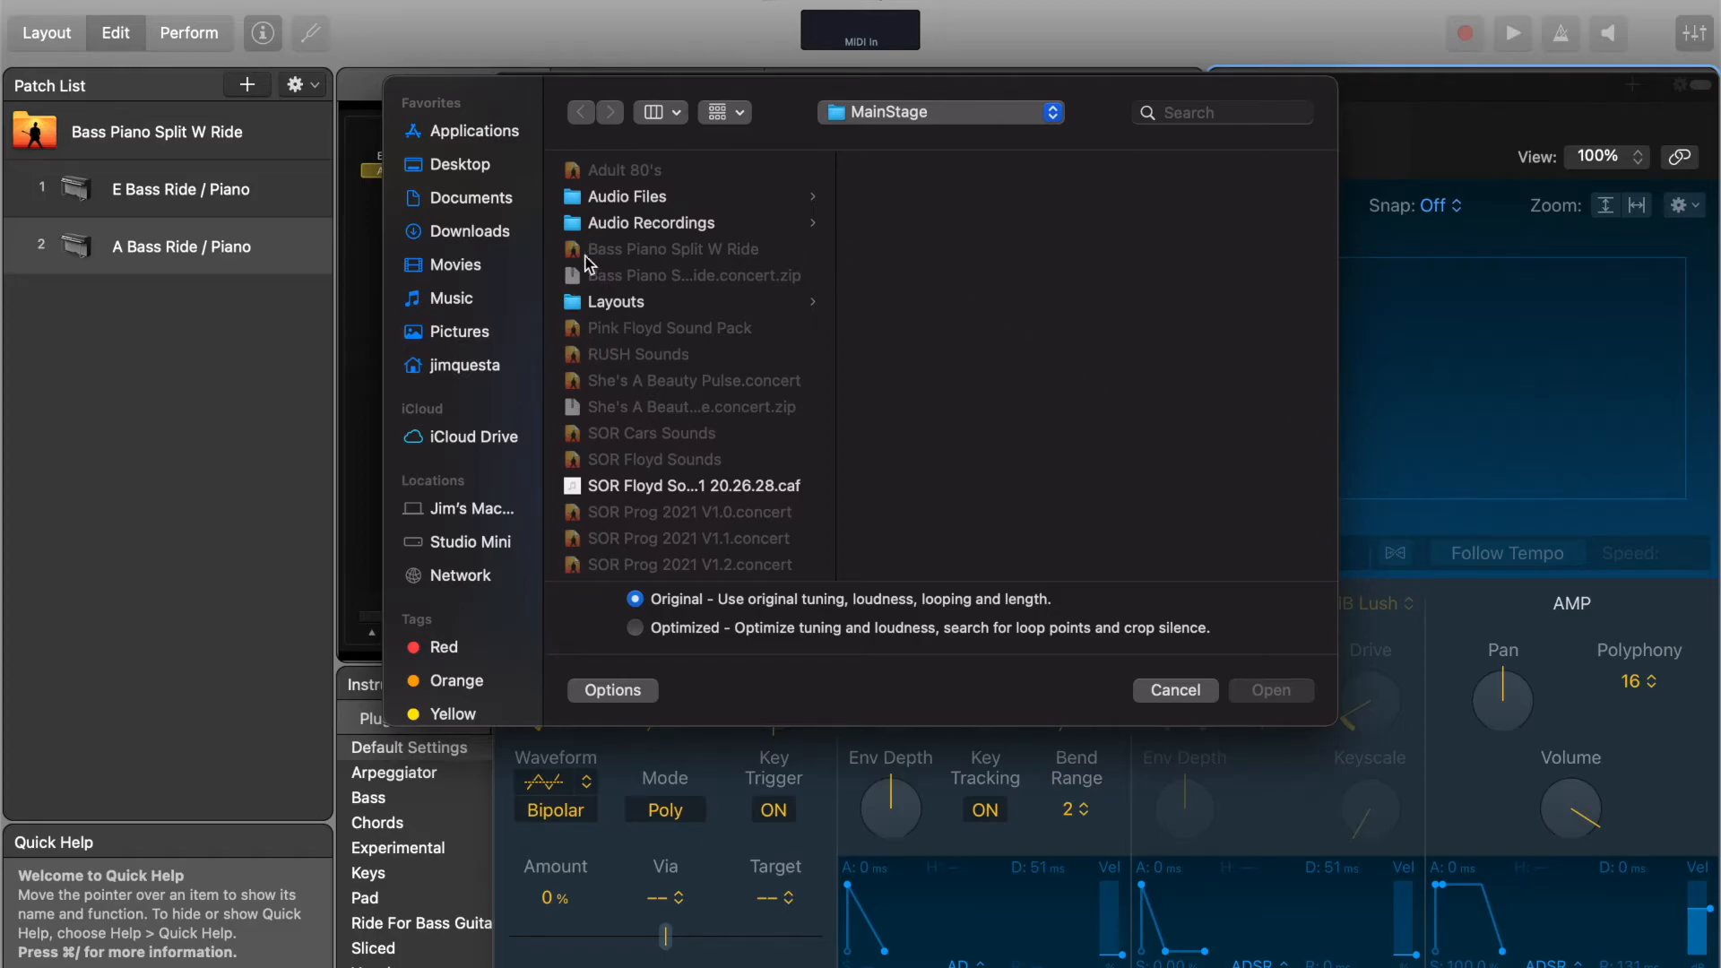
pyautogui.click(475, 513)
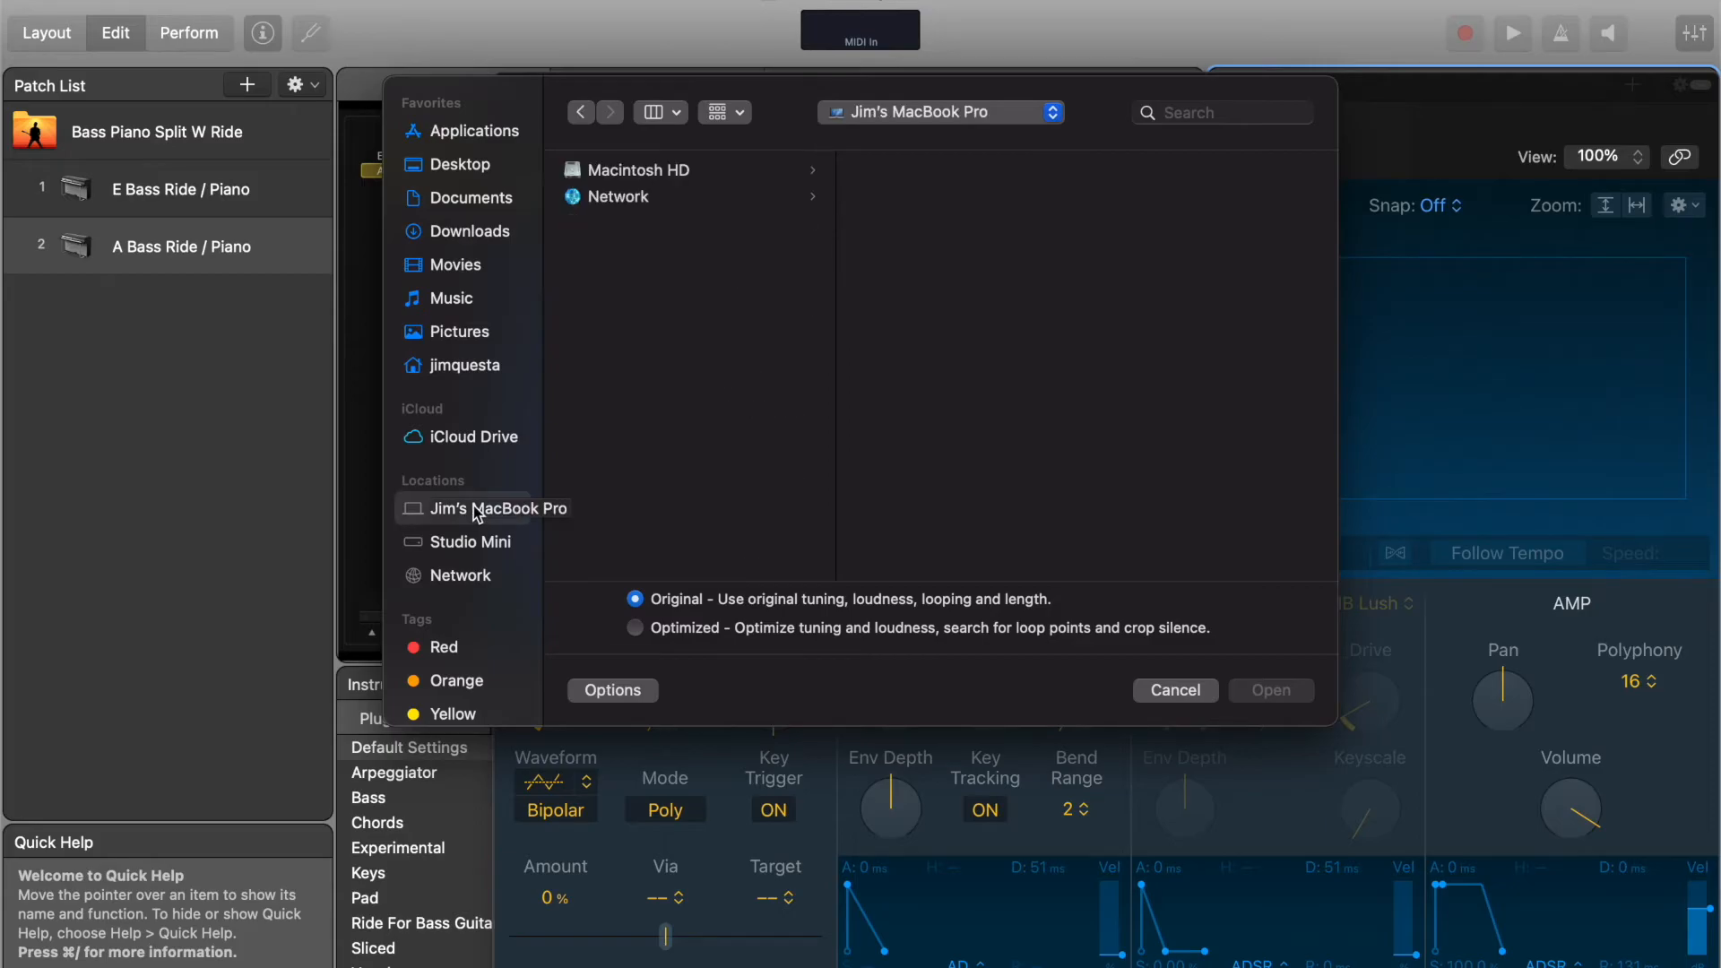
pyautogui.click(657, 173)
pyautogui.click(894, 203)
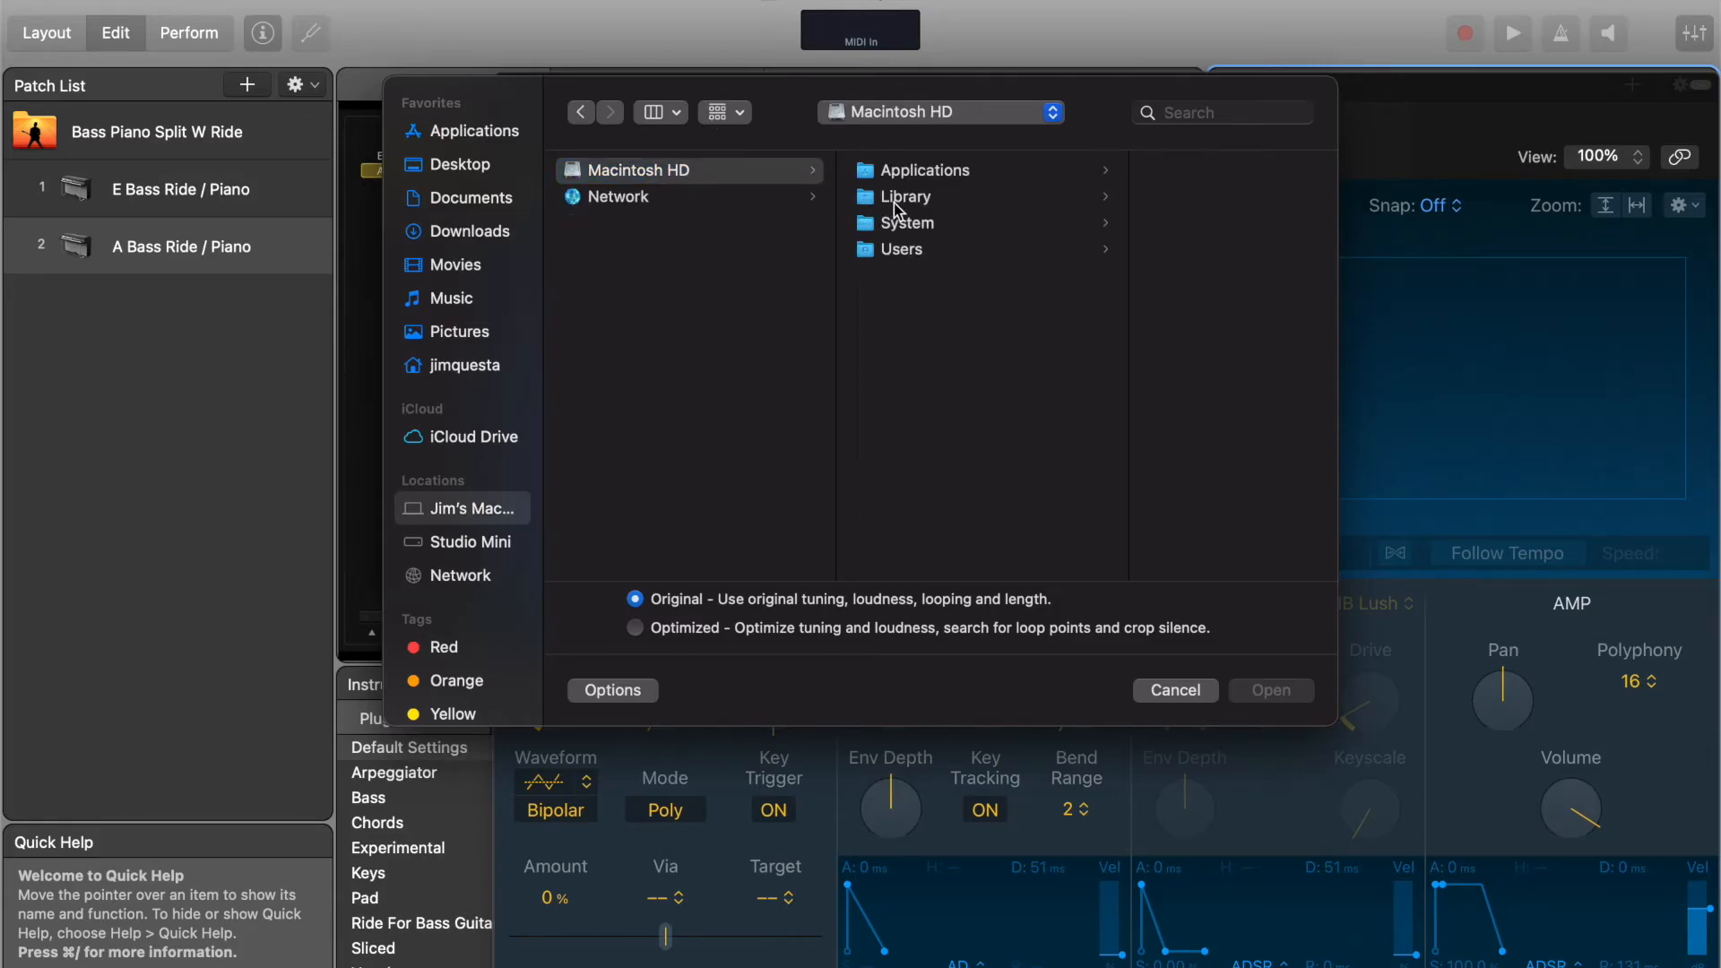
pyautogui.click(1186, 207)
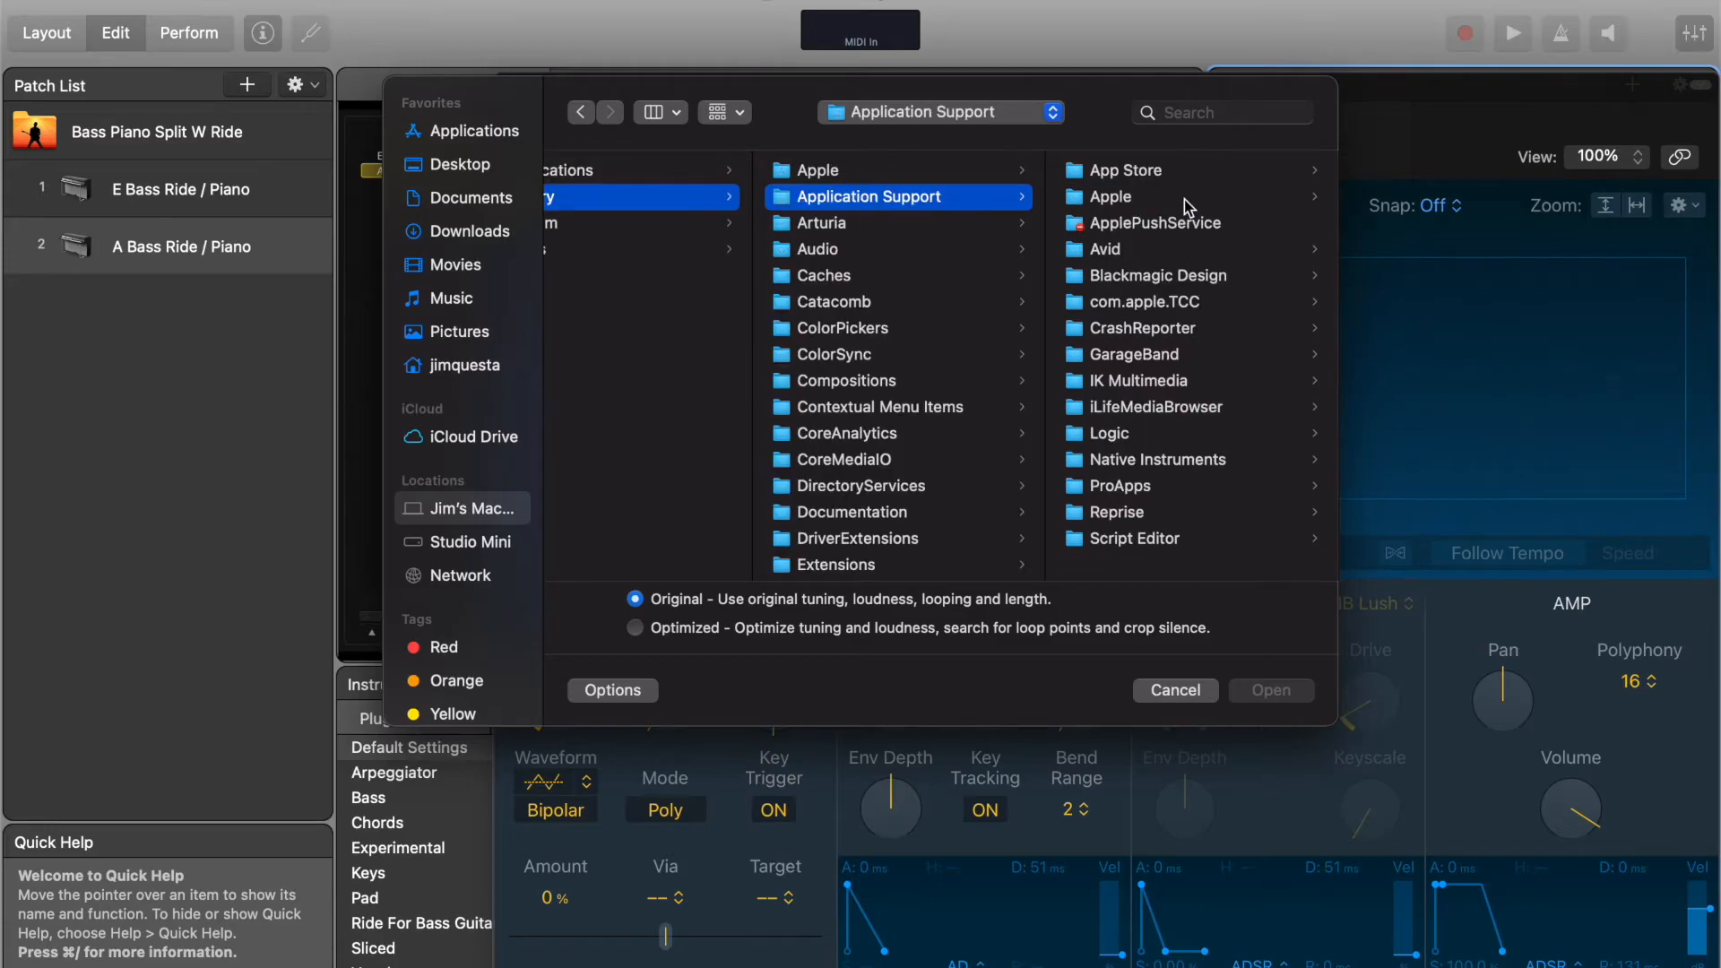
pyautogui.click(1121, 439)
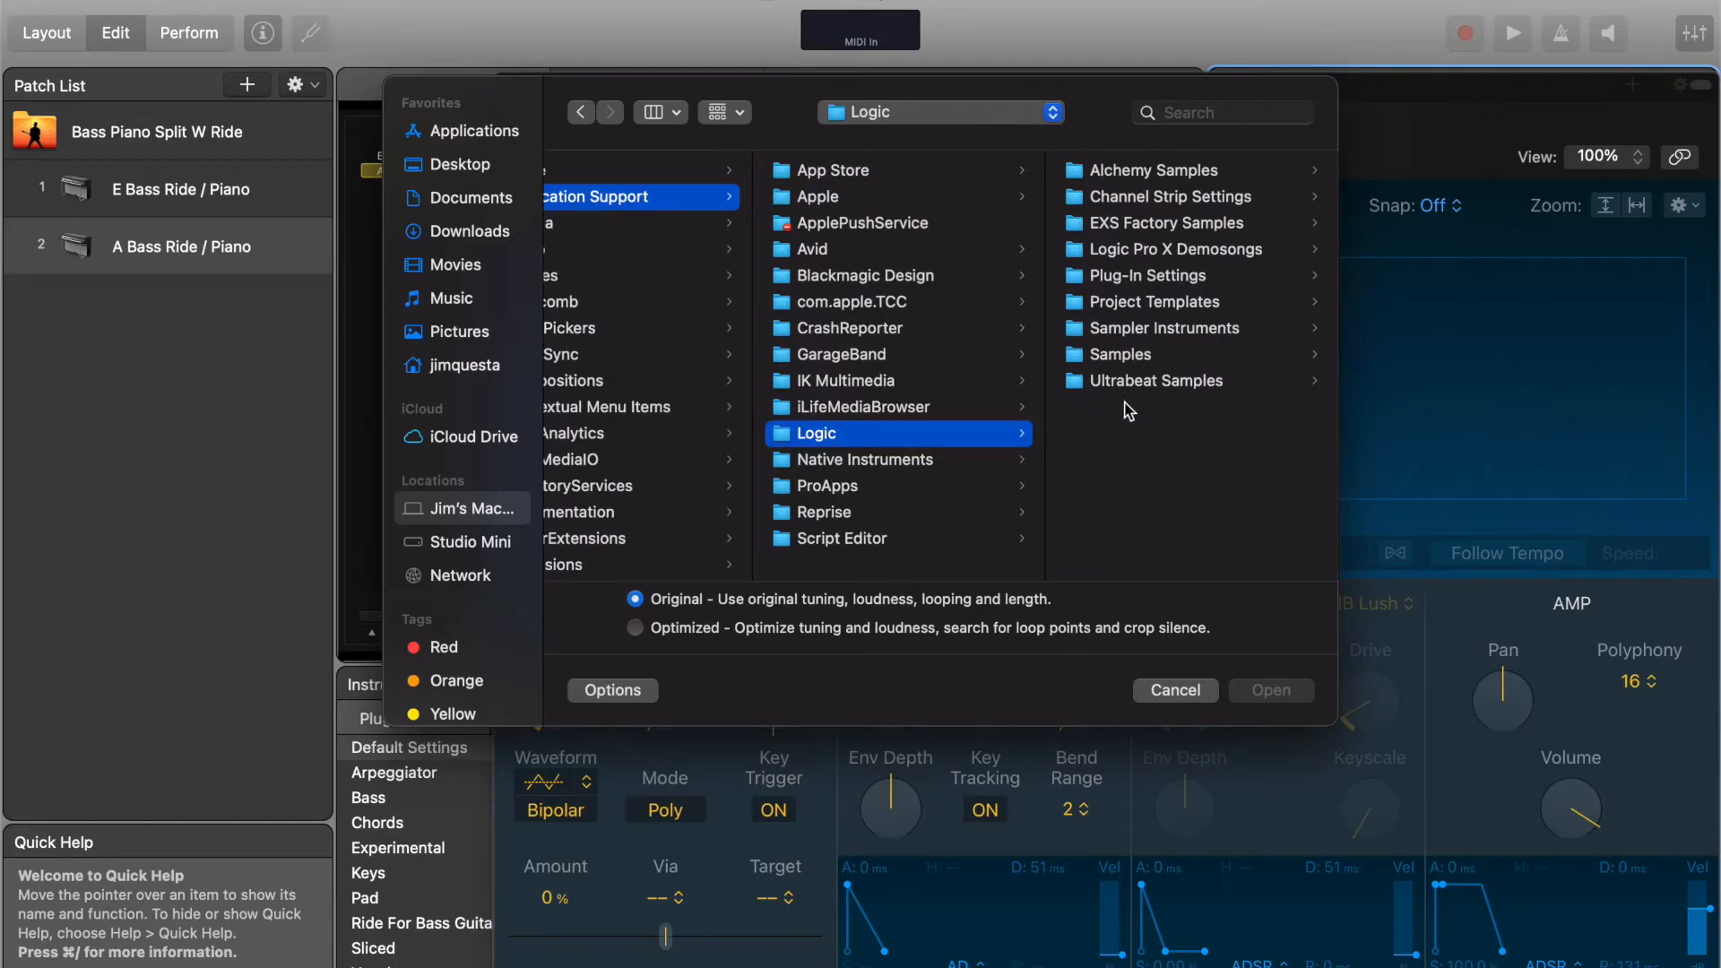
pyautogui.click(1153, 226)
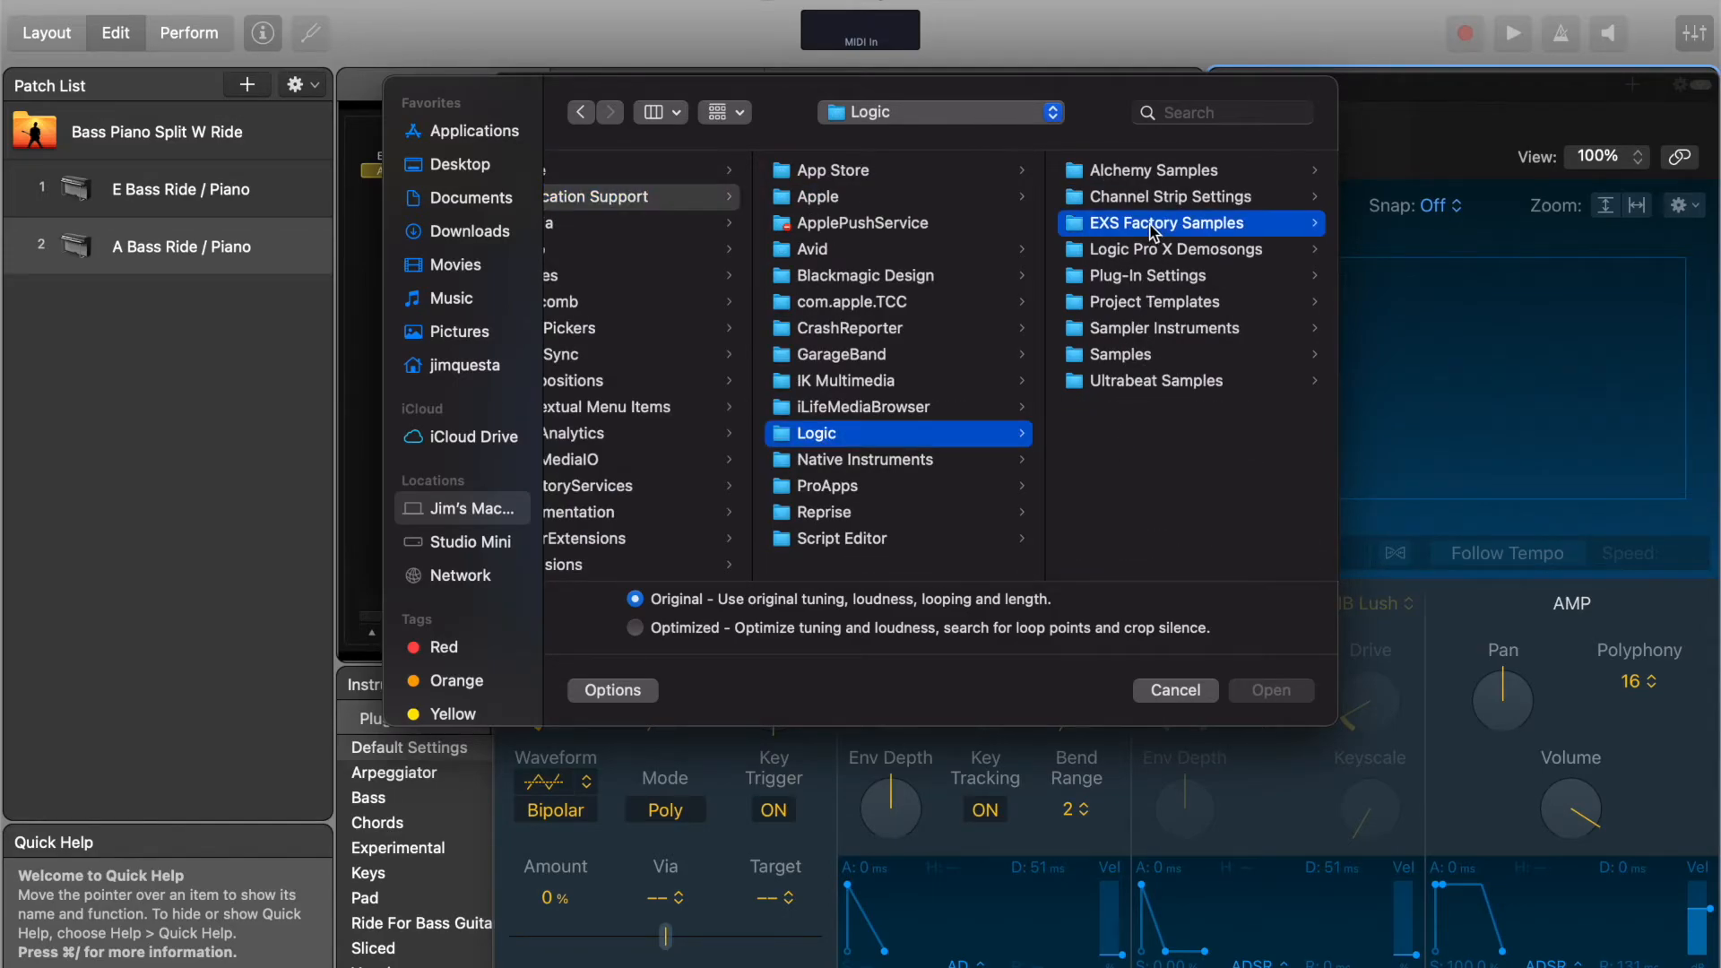
pyautogui.click(1148, 224)
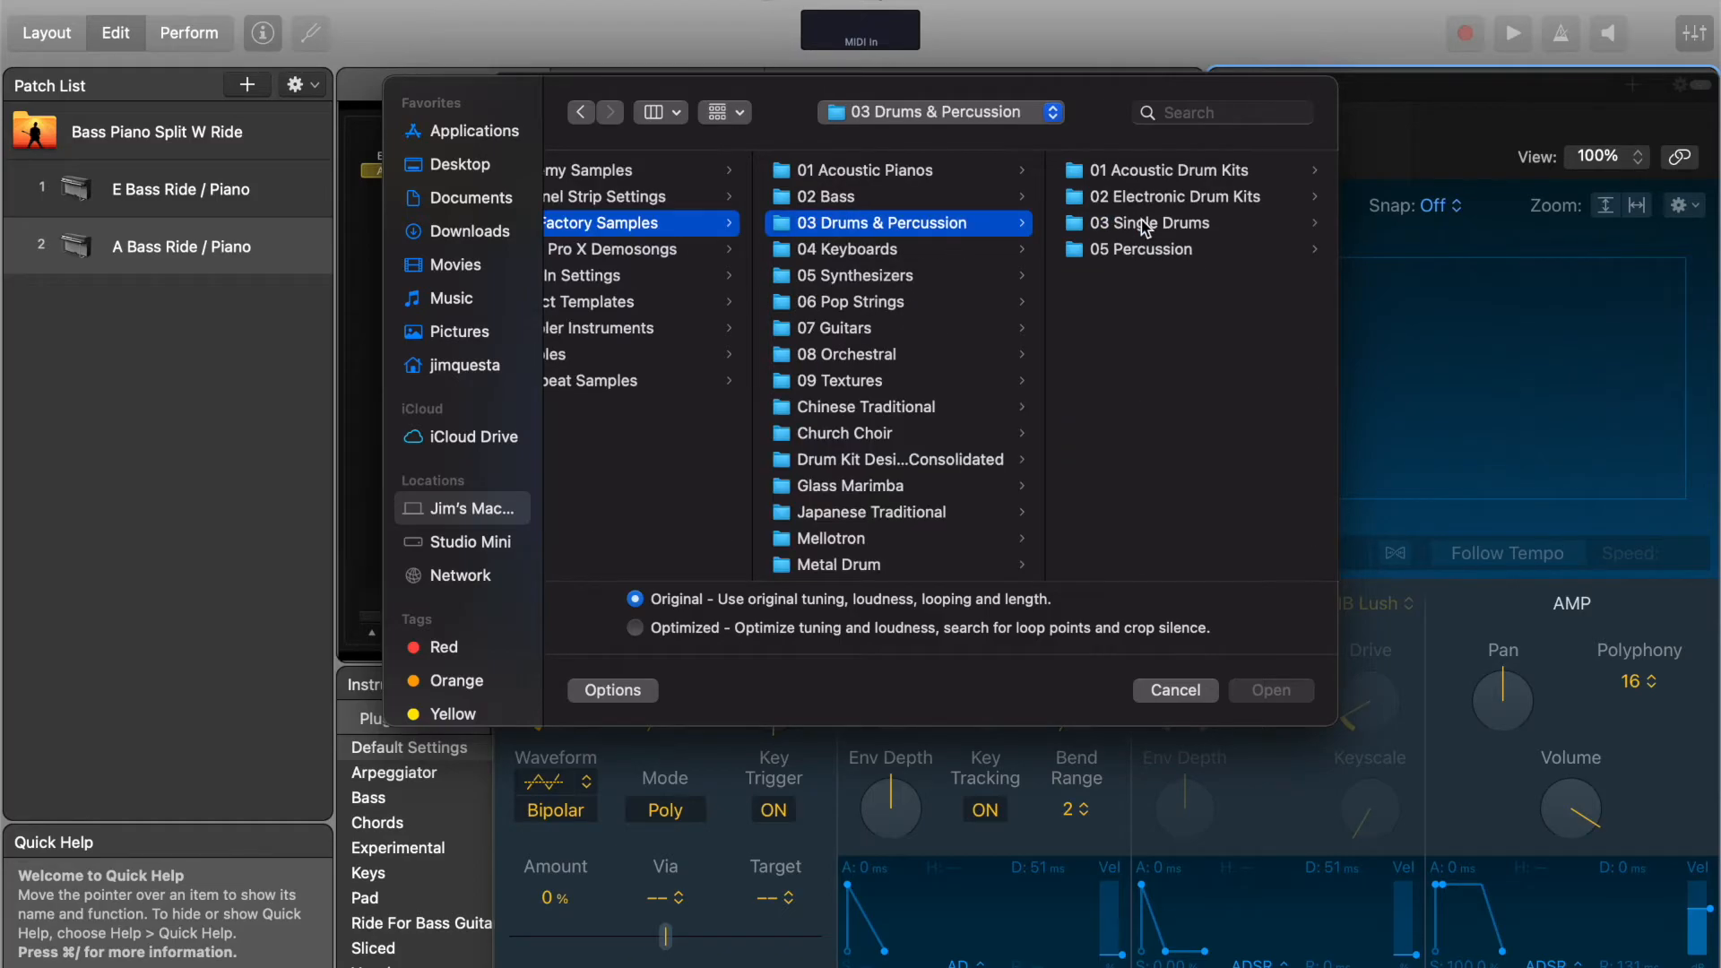
pyautogui.click(1167, 173)
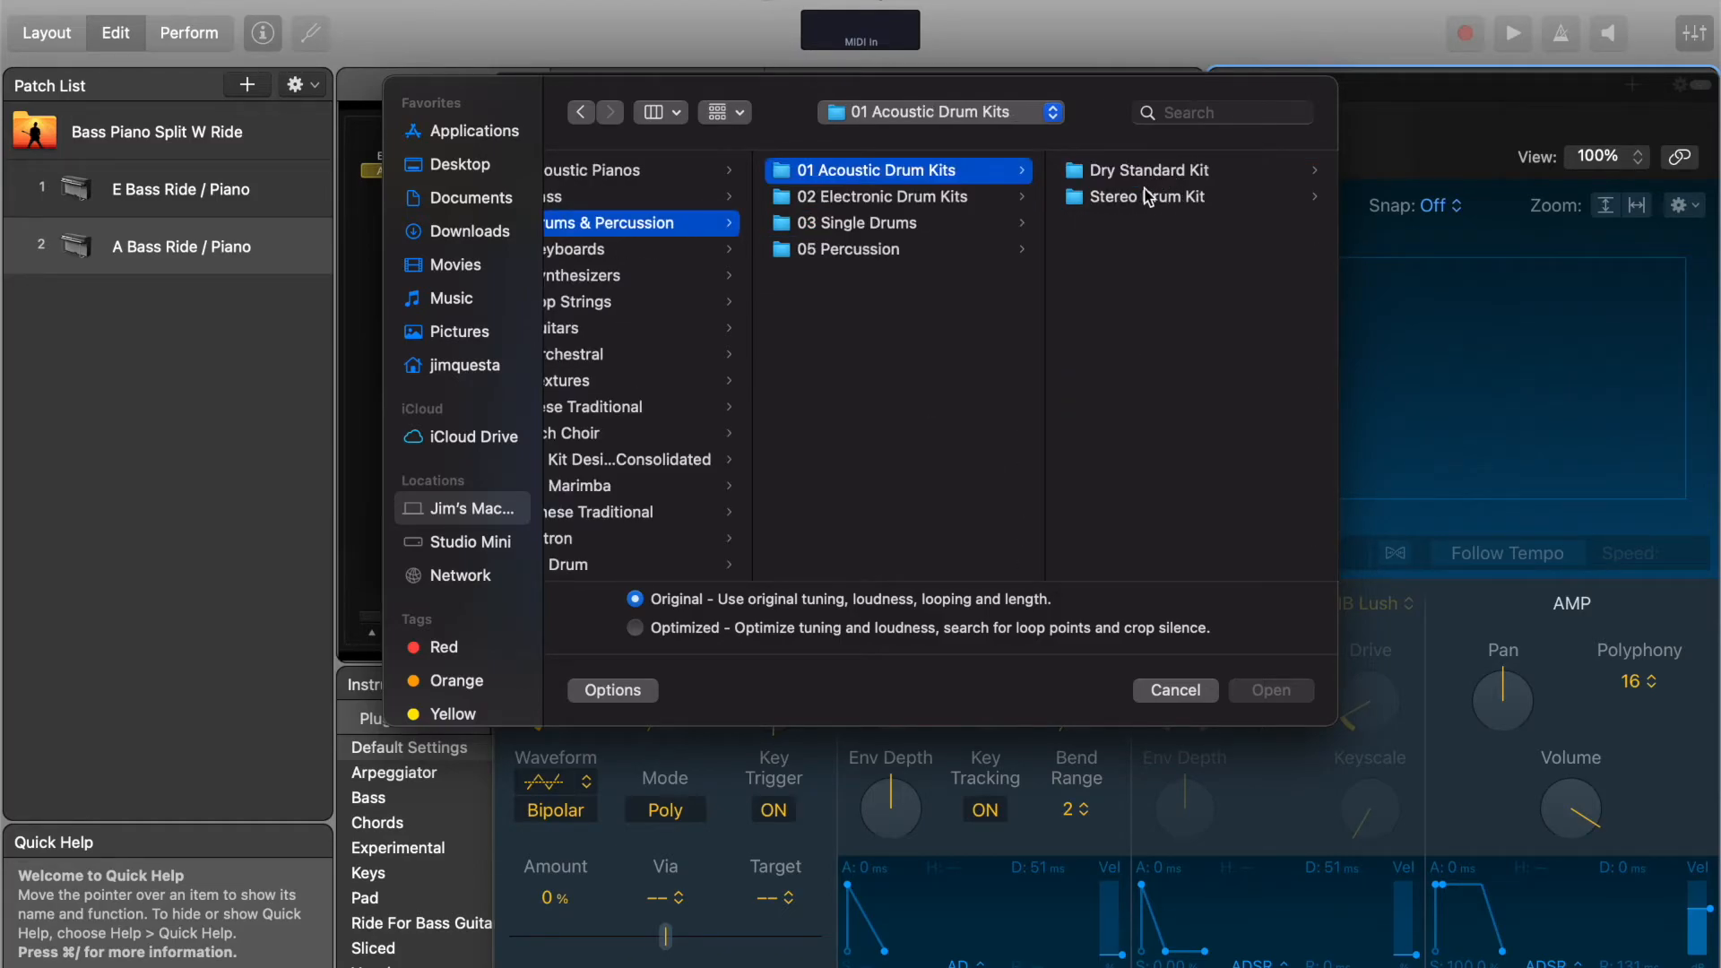
pyautogui.click(1156, 199)
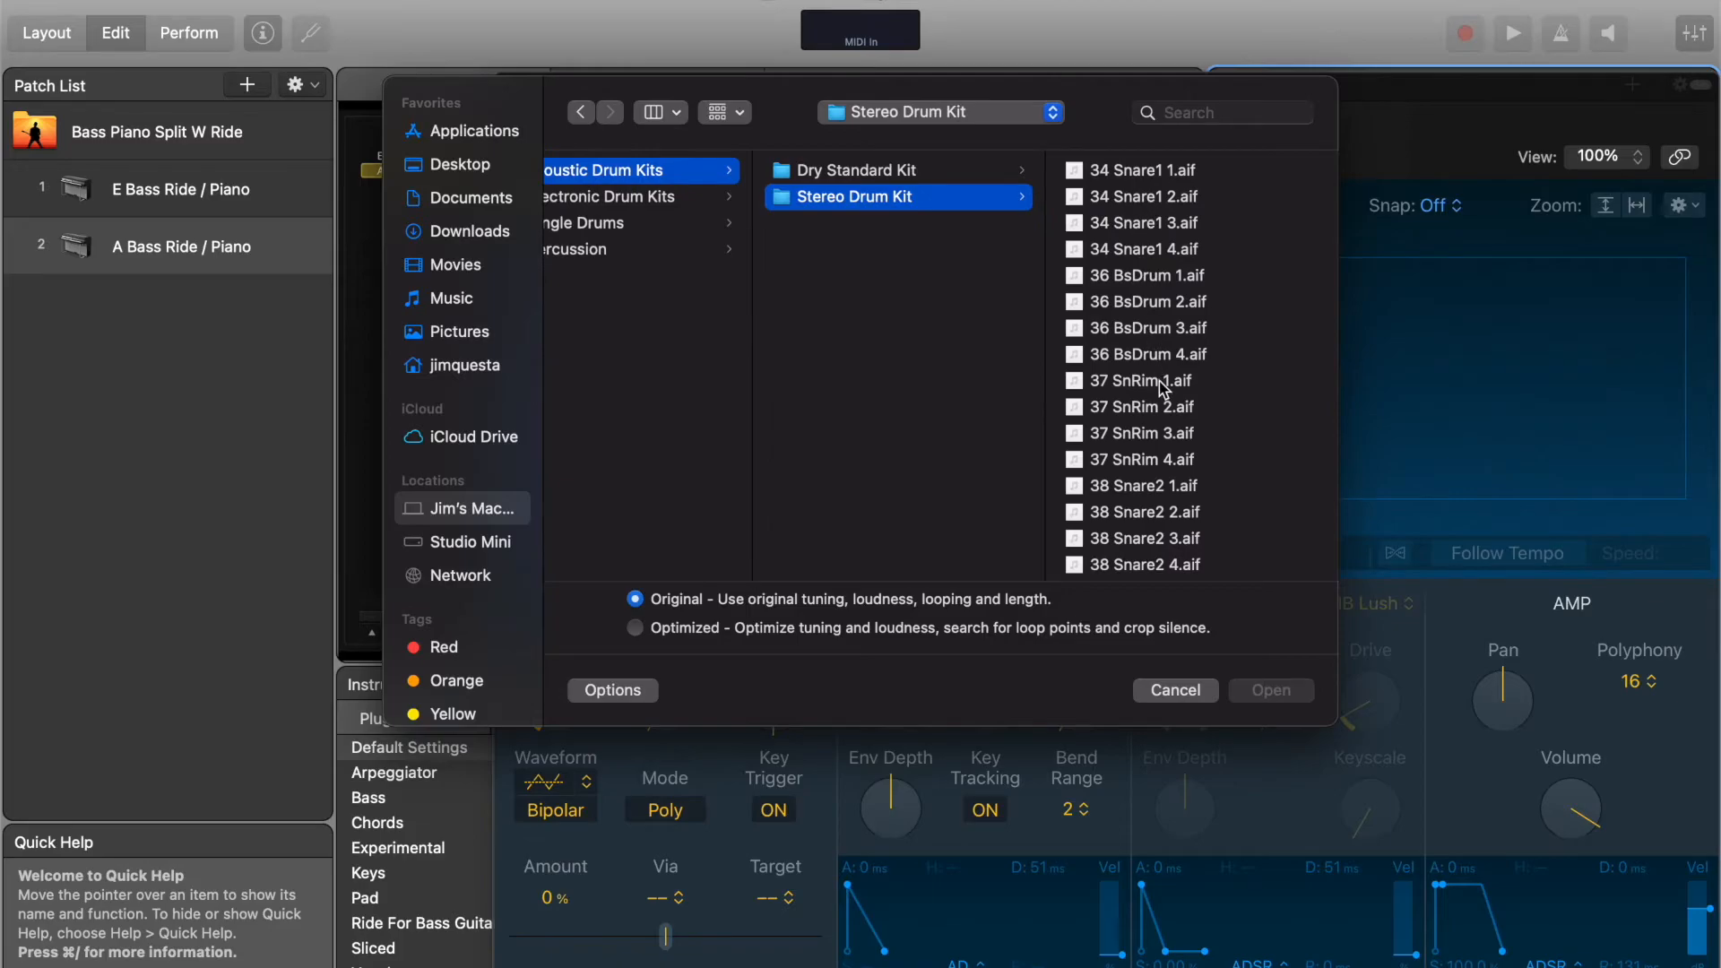
# - Preview the ride cymbal sample 51 Ride1 3.aif and load it into the Quick Sampler
pyautogui.scroll(-20, 1162, 387)
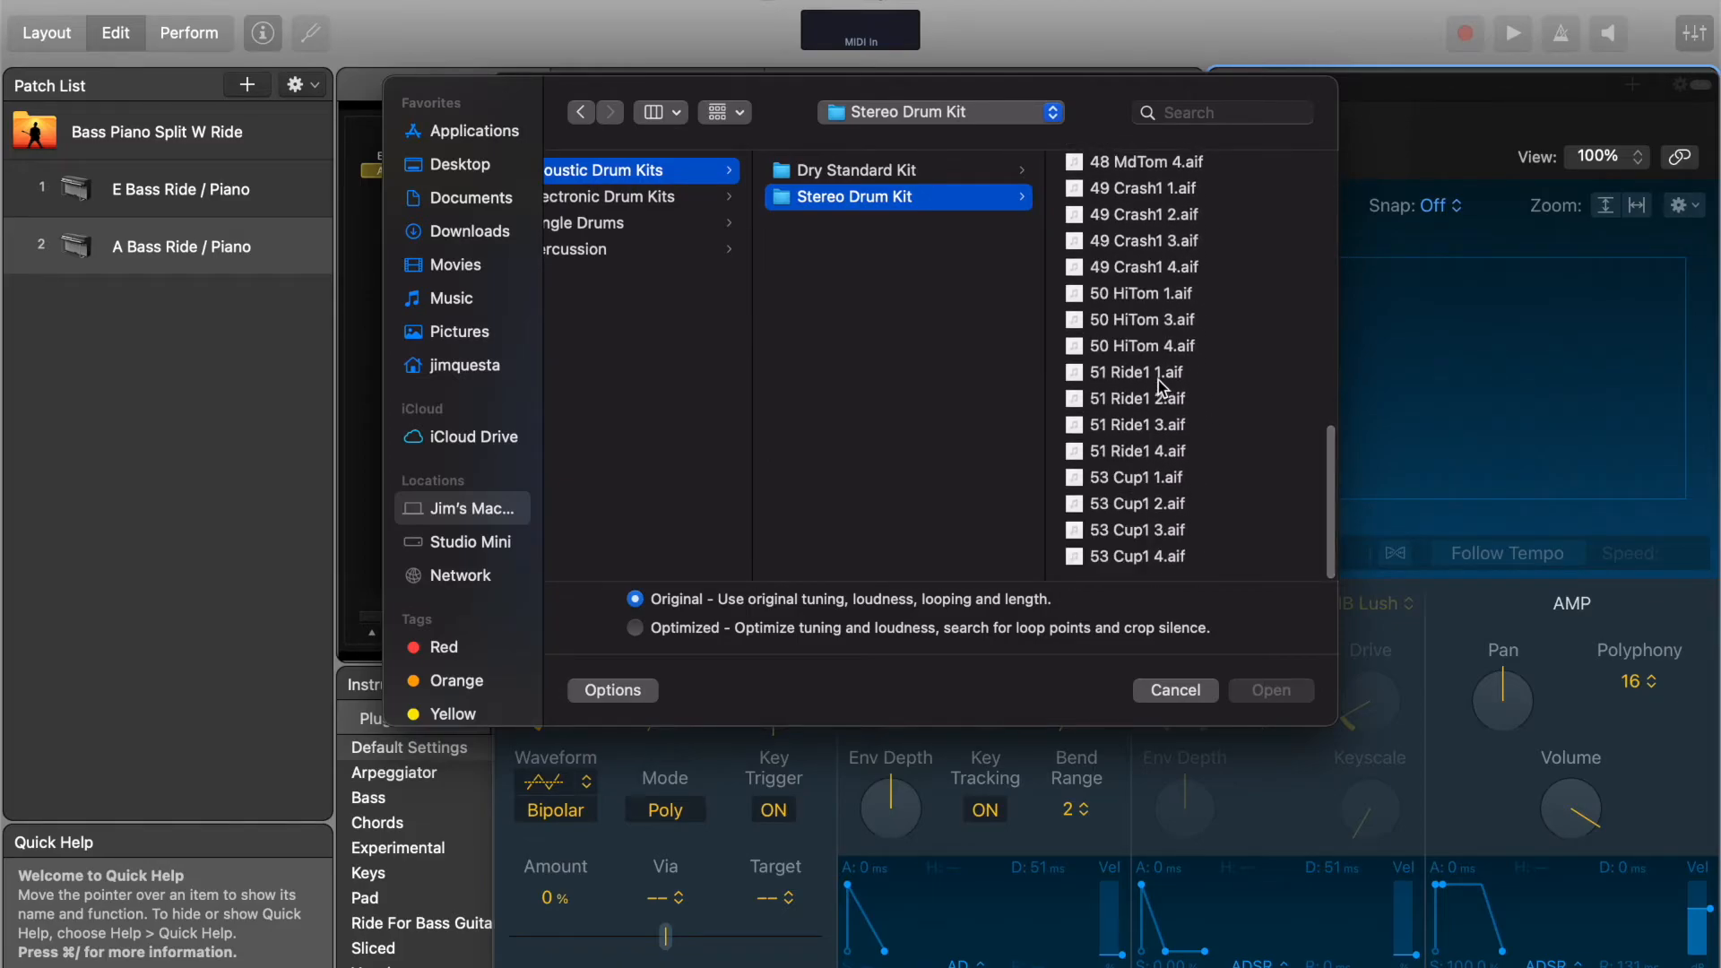
pyautogui.click(1159, 424)
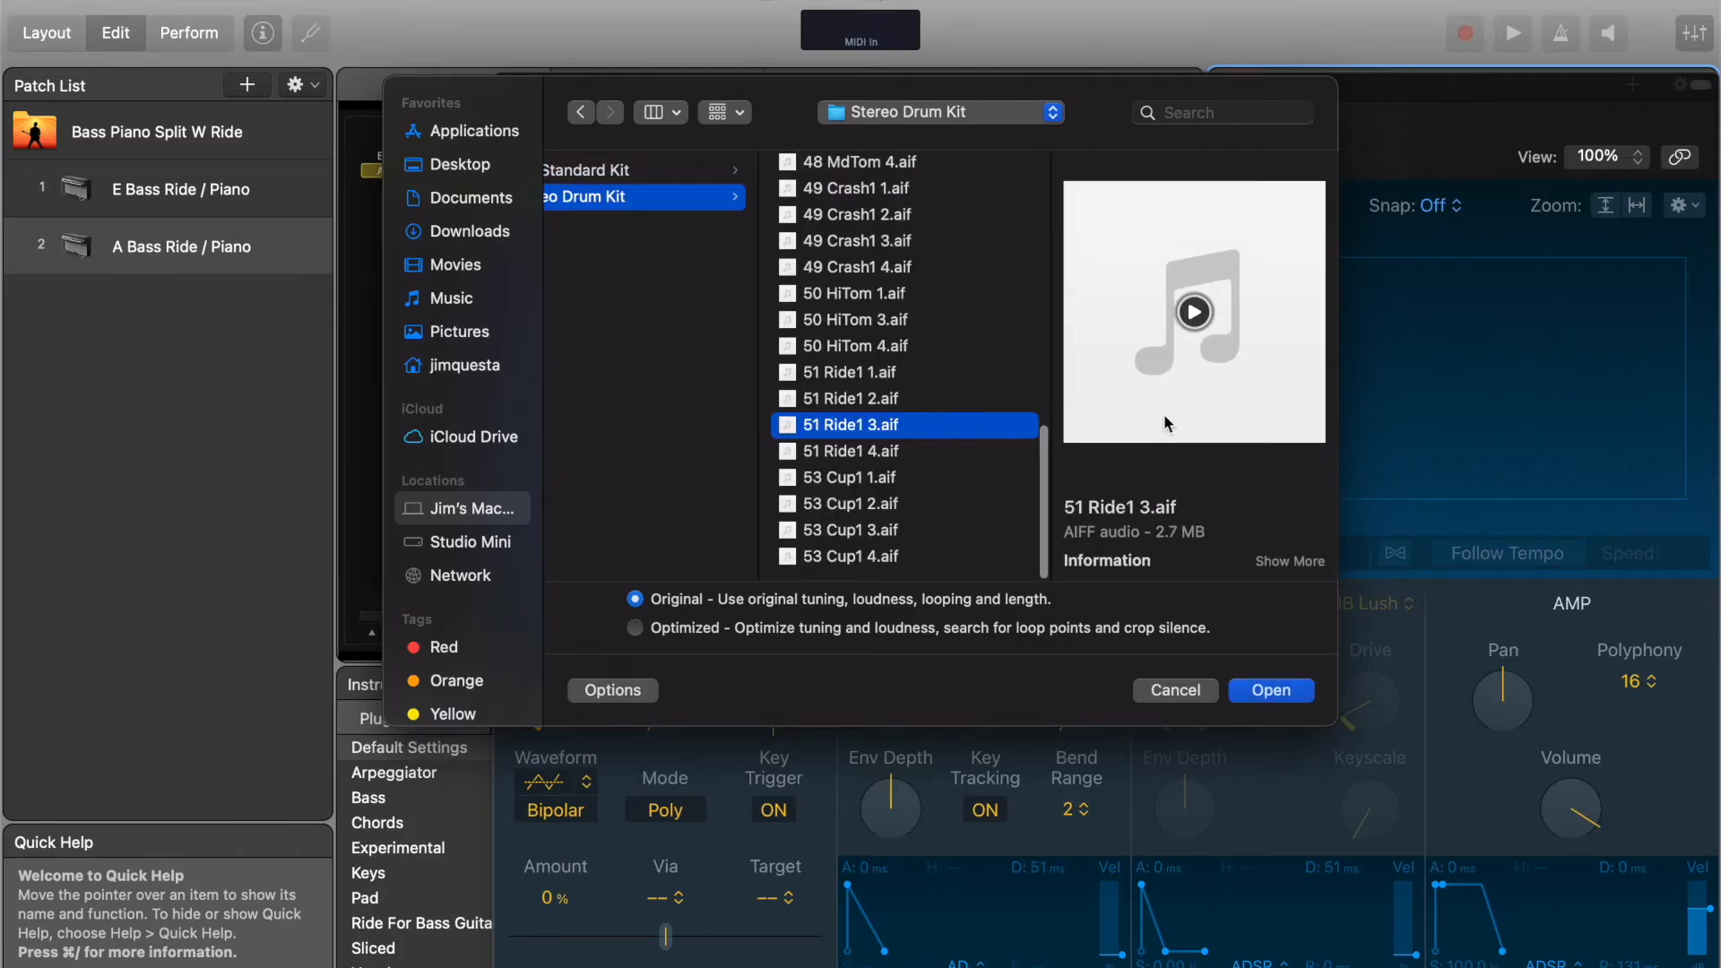
pyautogui.click(1193, 312)
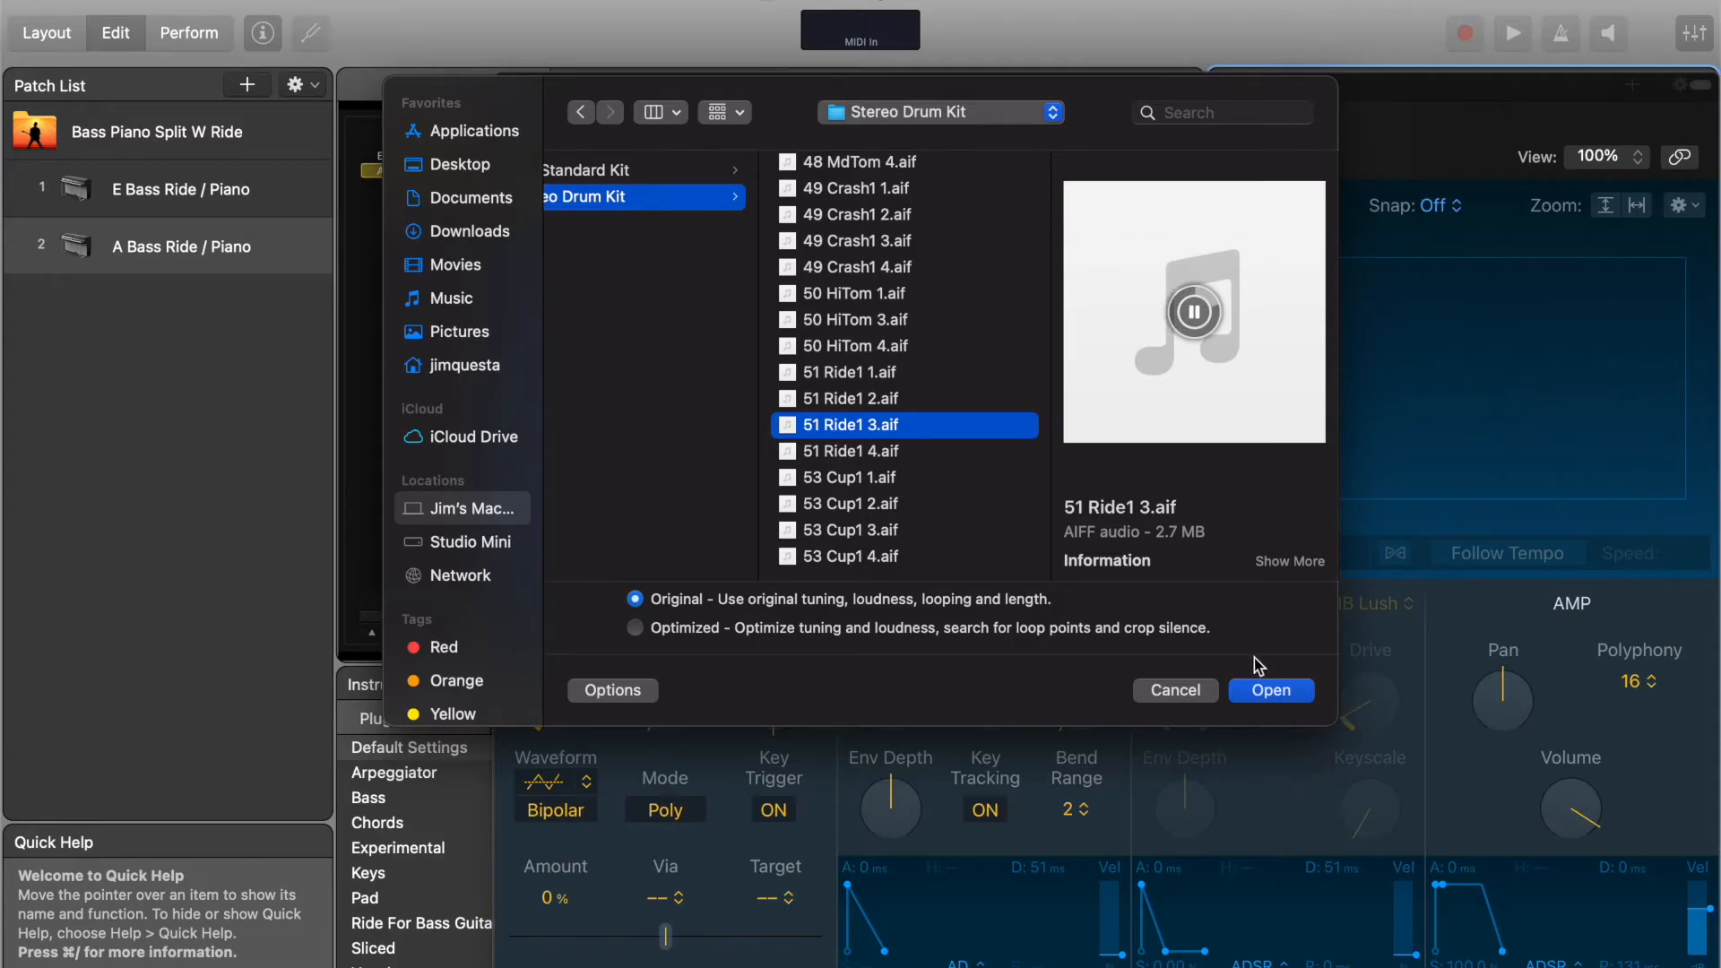
pyautogui.click(1251, 691)
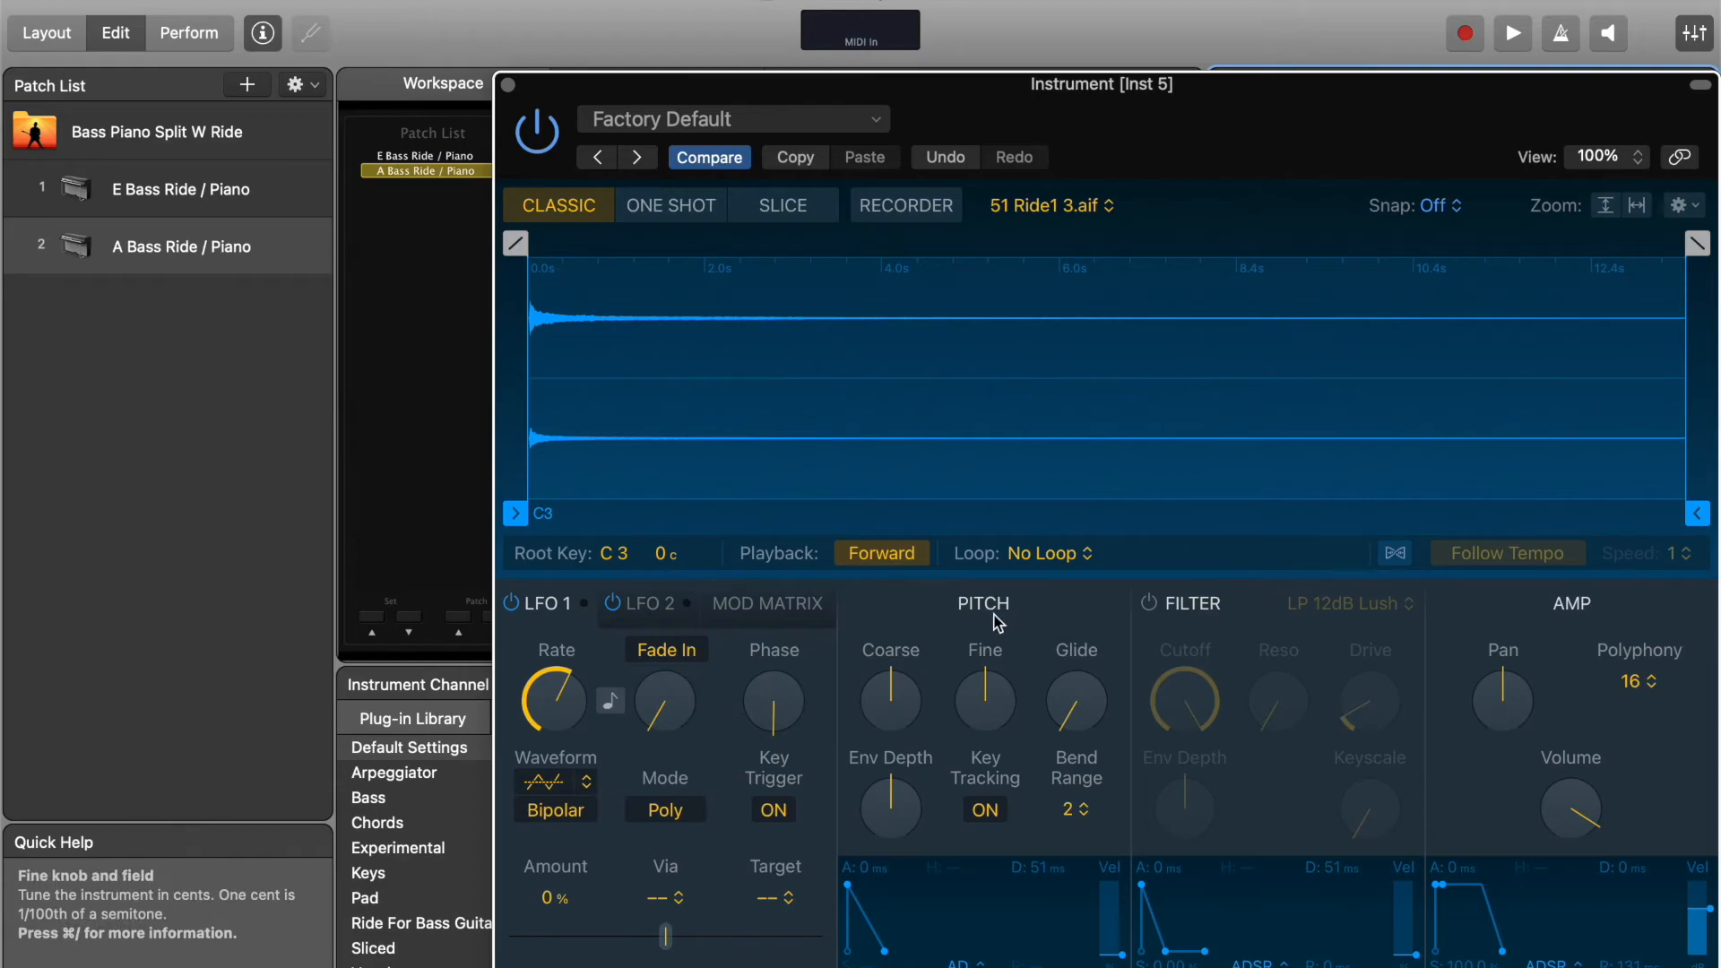
# - Turn off pitch Key Tracking, save the Quick Sampler setting as Cym and close the plug-in window
pyautogui.click(985, 811)
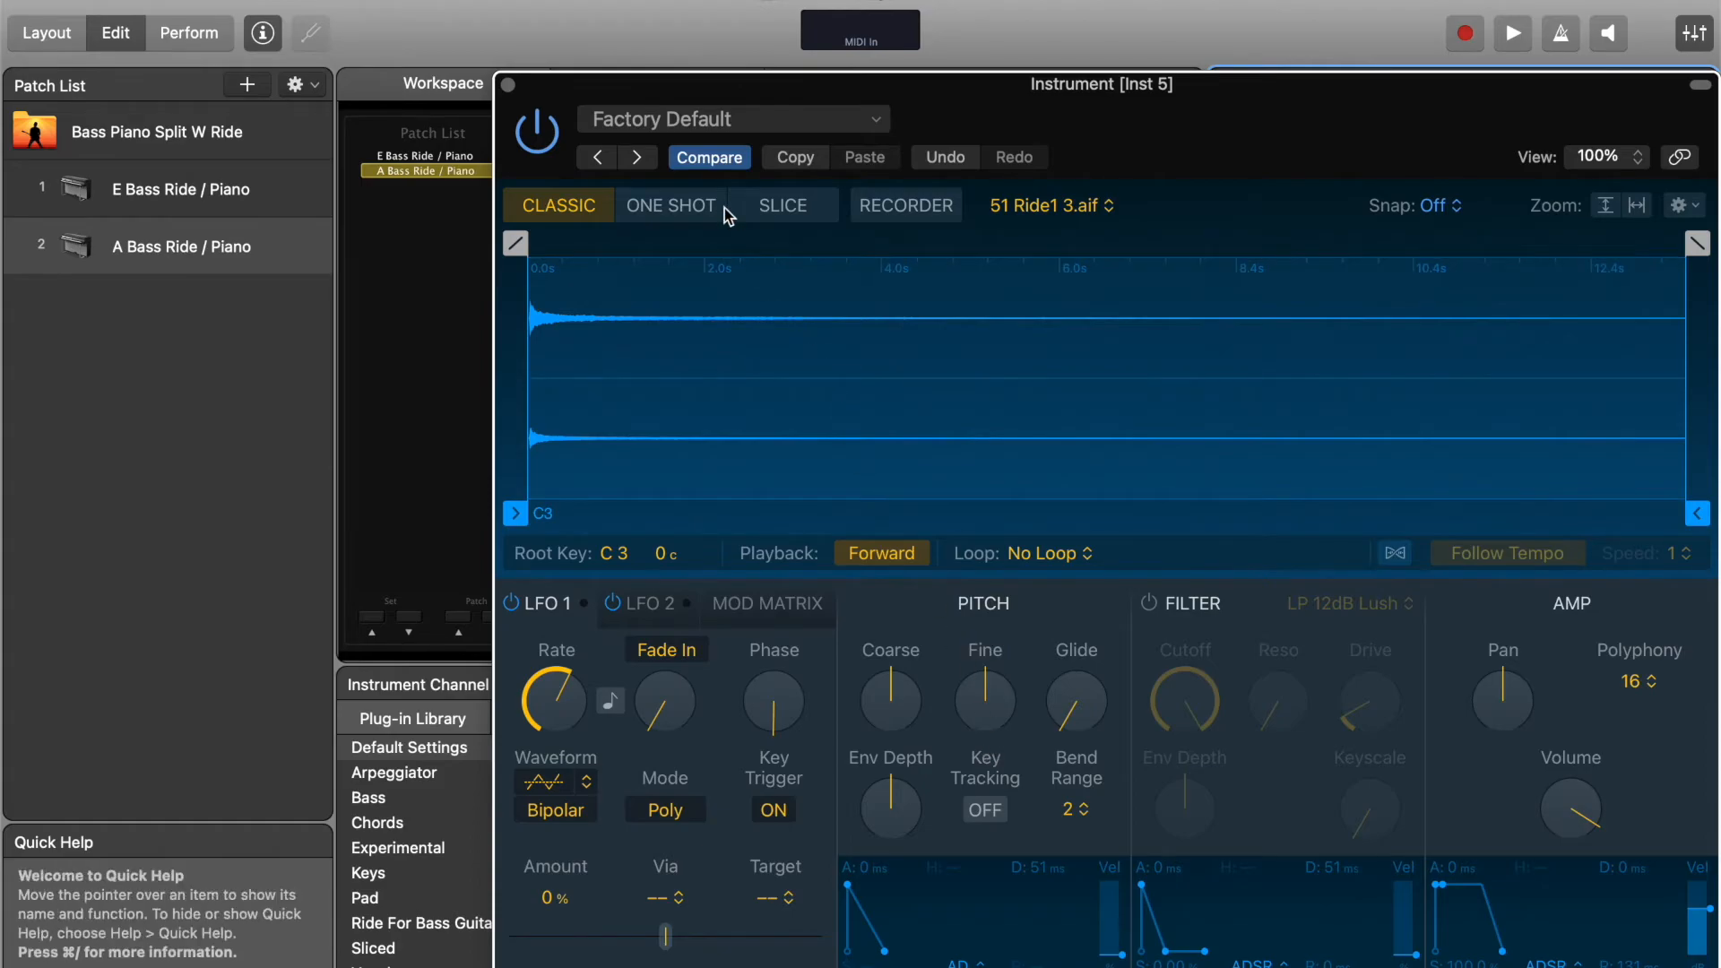
pyautogui.click(703, 135)
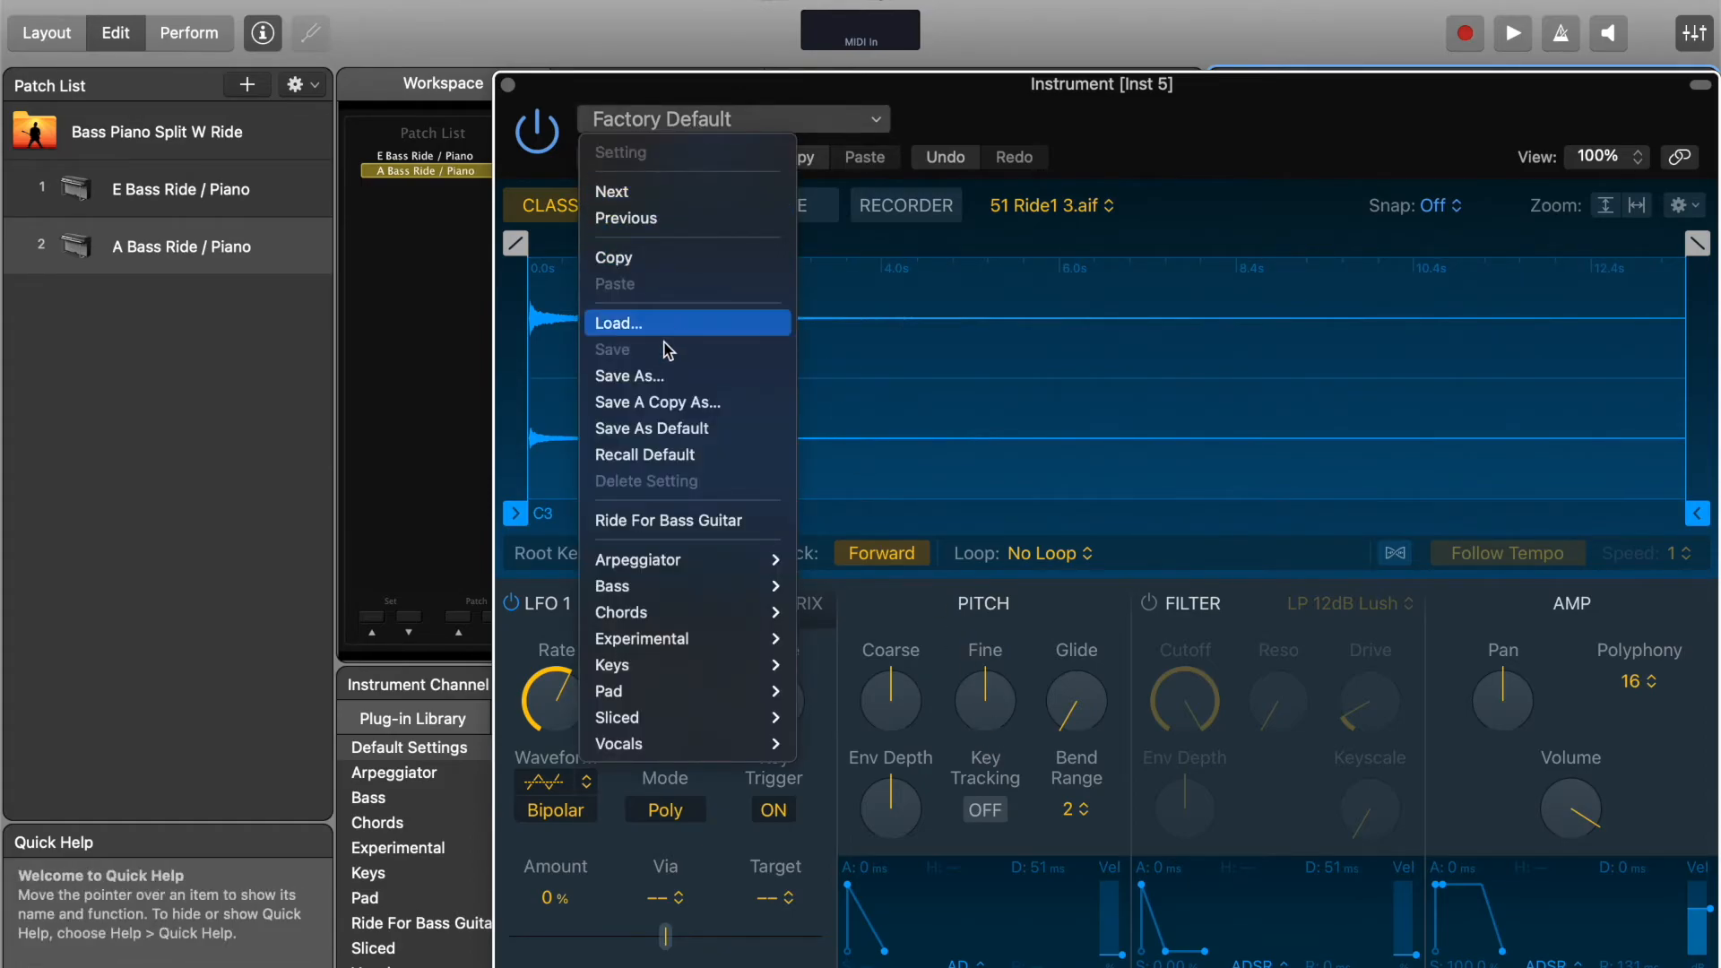
pyautogui.click(663, 376)
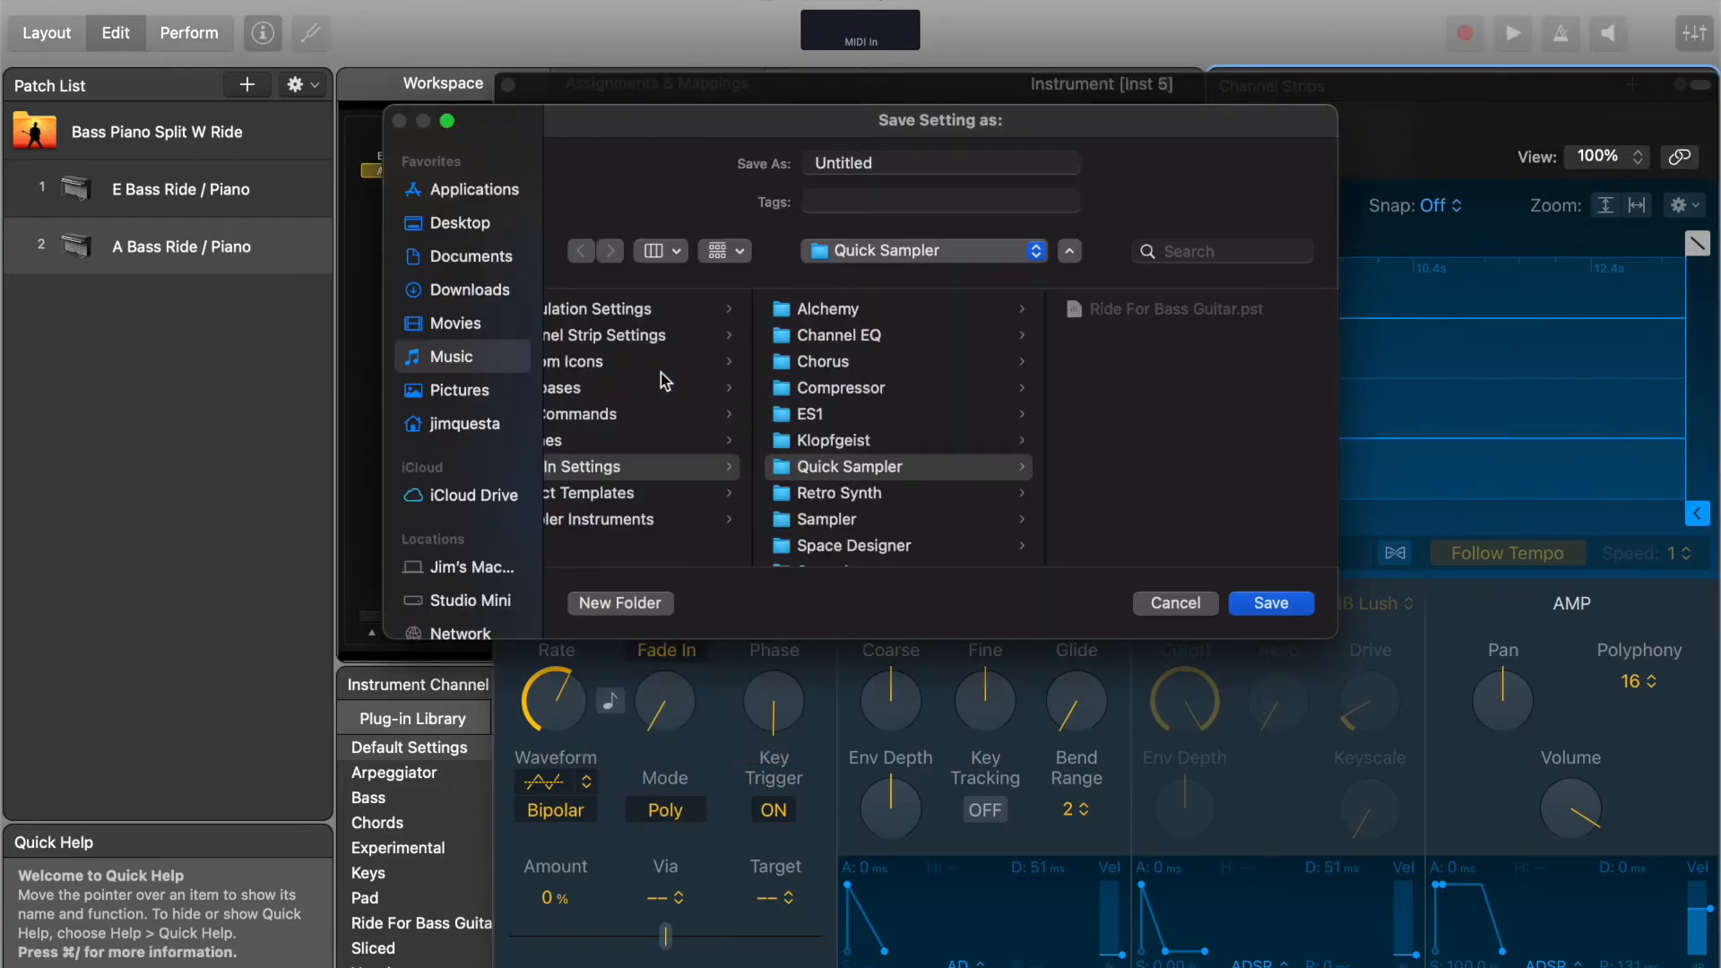
pyautogui.doubleClick(842, 164)
pyautogui.write('Cym')
pyautogui.press('Return')
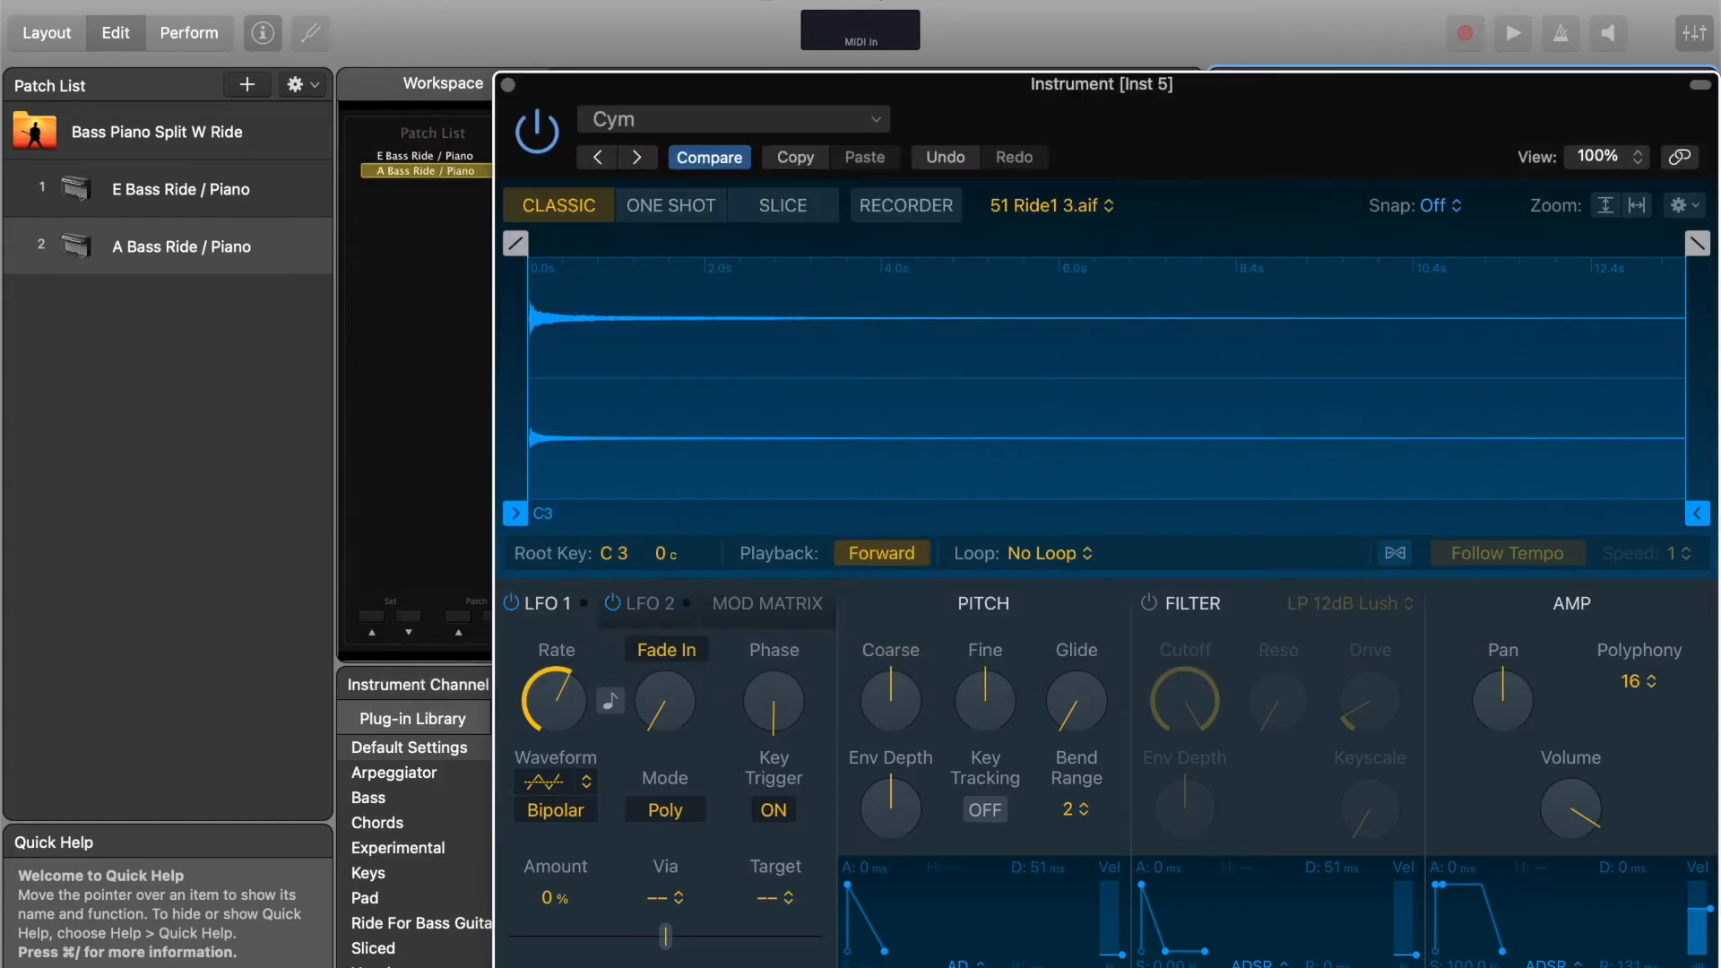
pyautogui.click(509, 86)
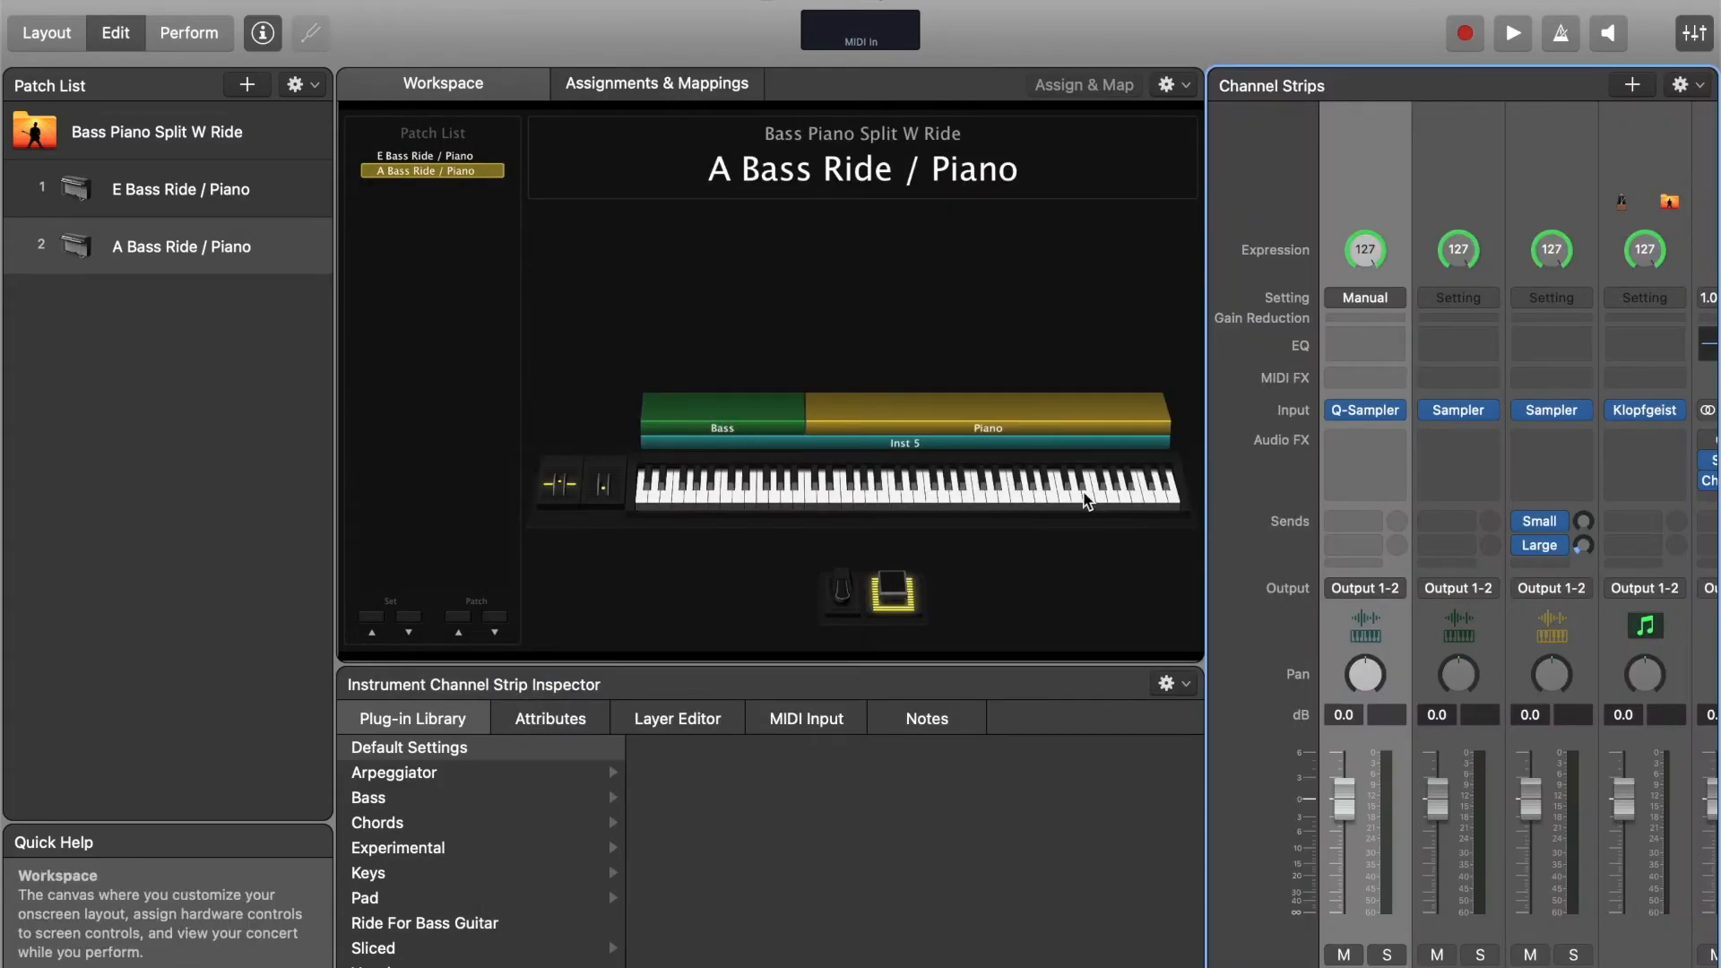
# - Switch the ride's Quick Sampler to One Shot mode, testing it with workspace keyboard notes before and after the change
pyautogui.click(1001, 501)
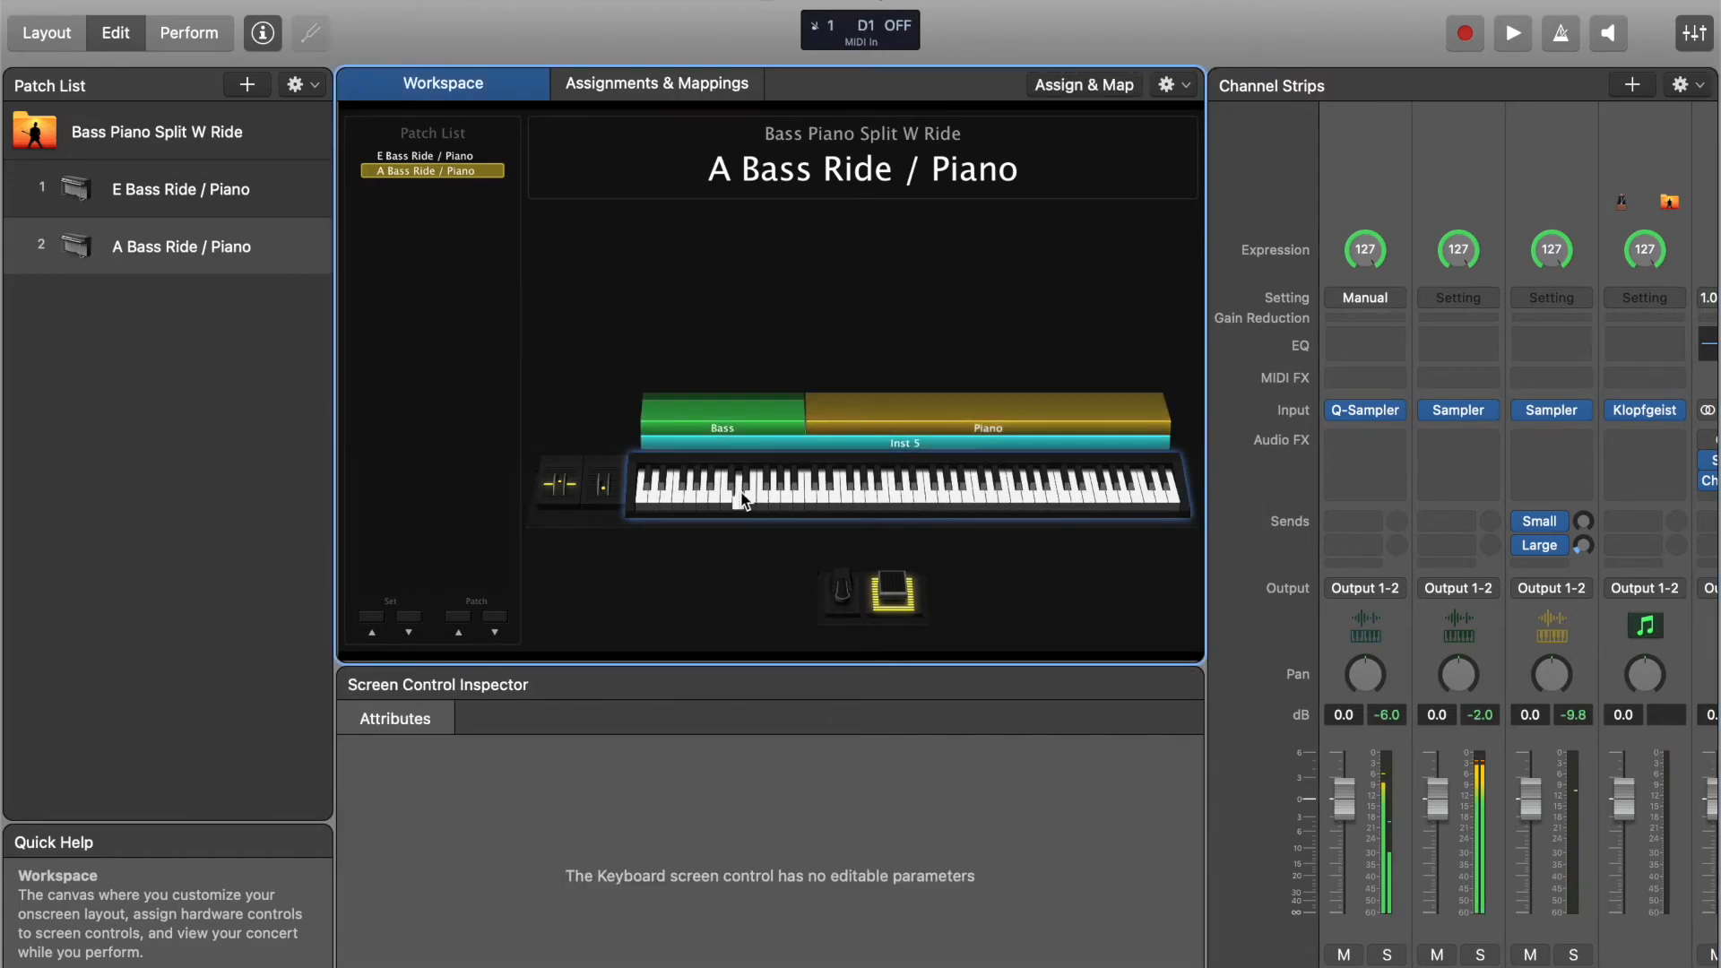
pyautogui.click(716, 496)
pyautogui.click(1364, 410)
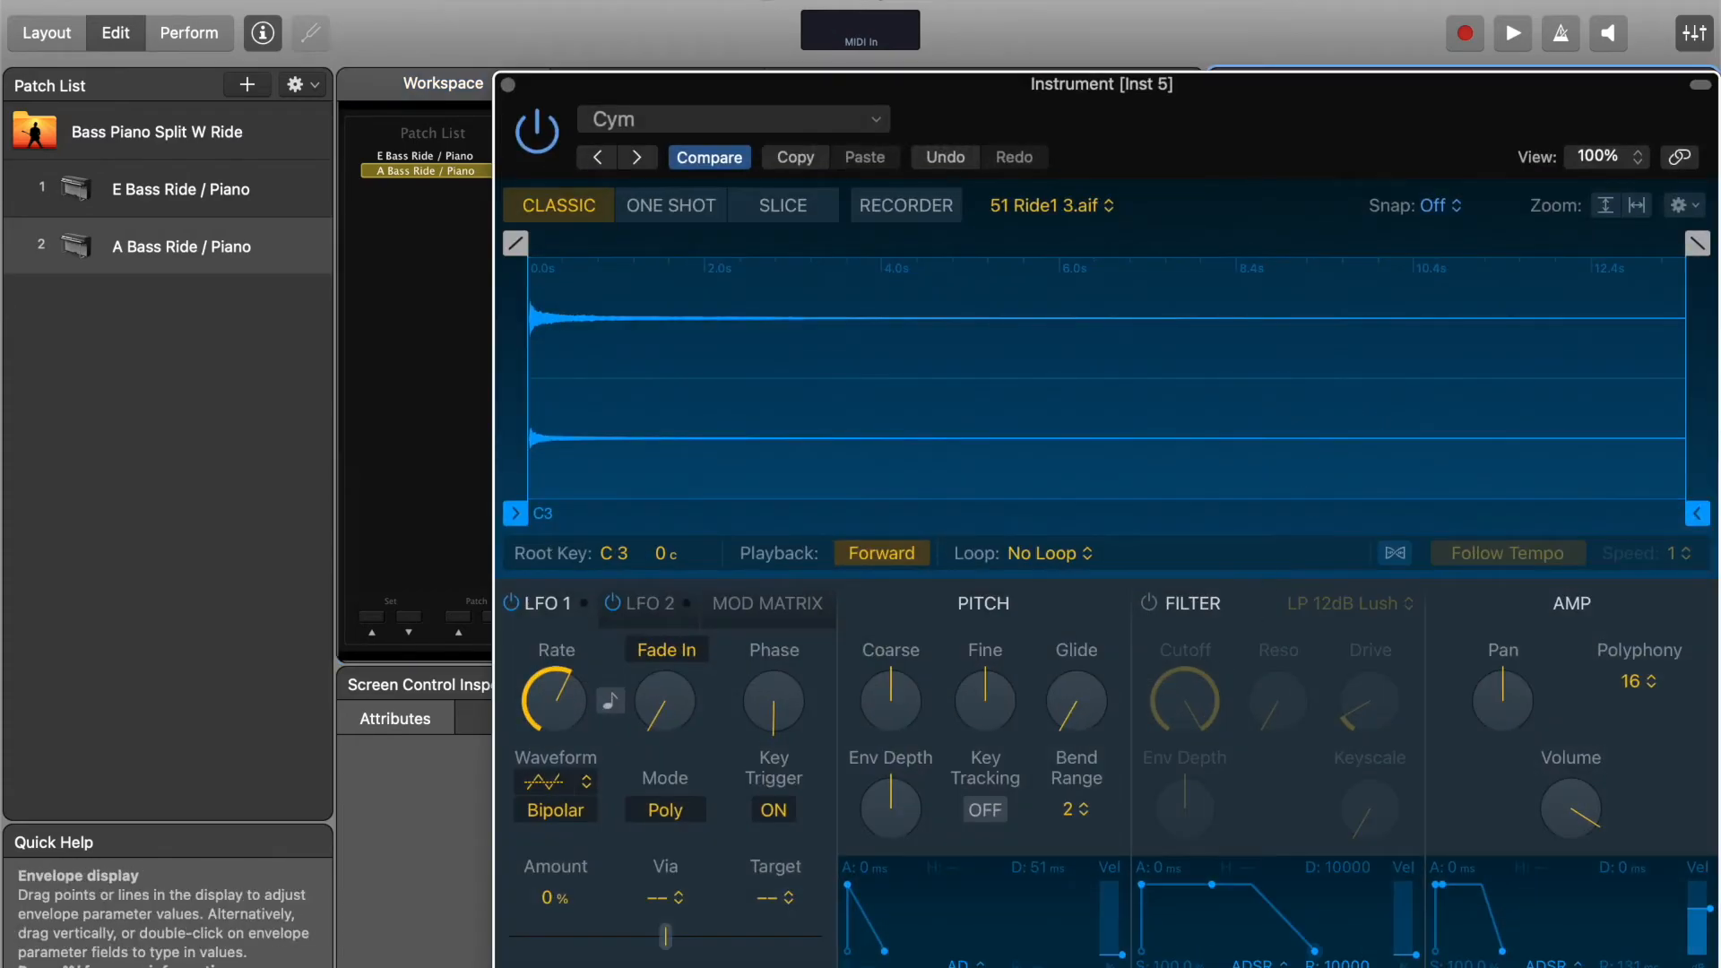
pyautogui.click(649, 212)
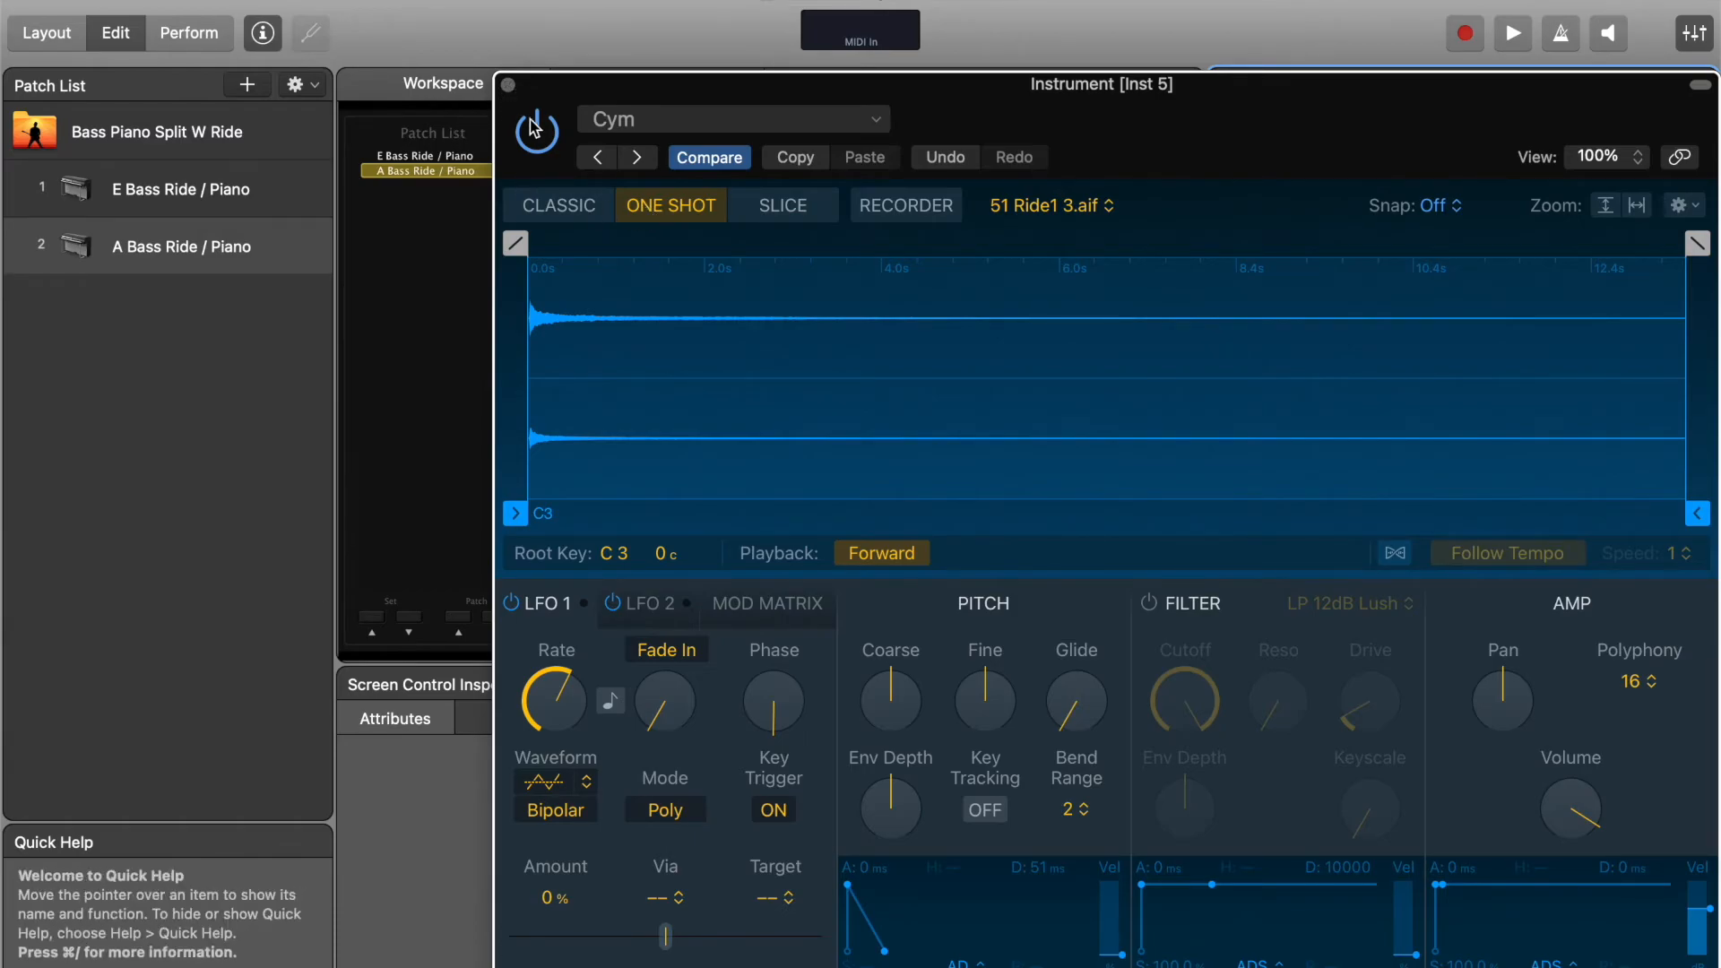
pyautogui.click(509, 85)
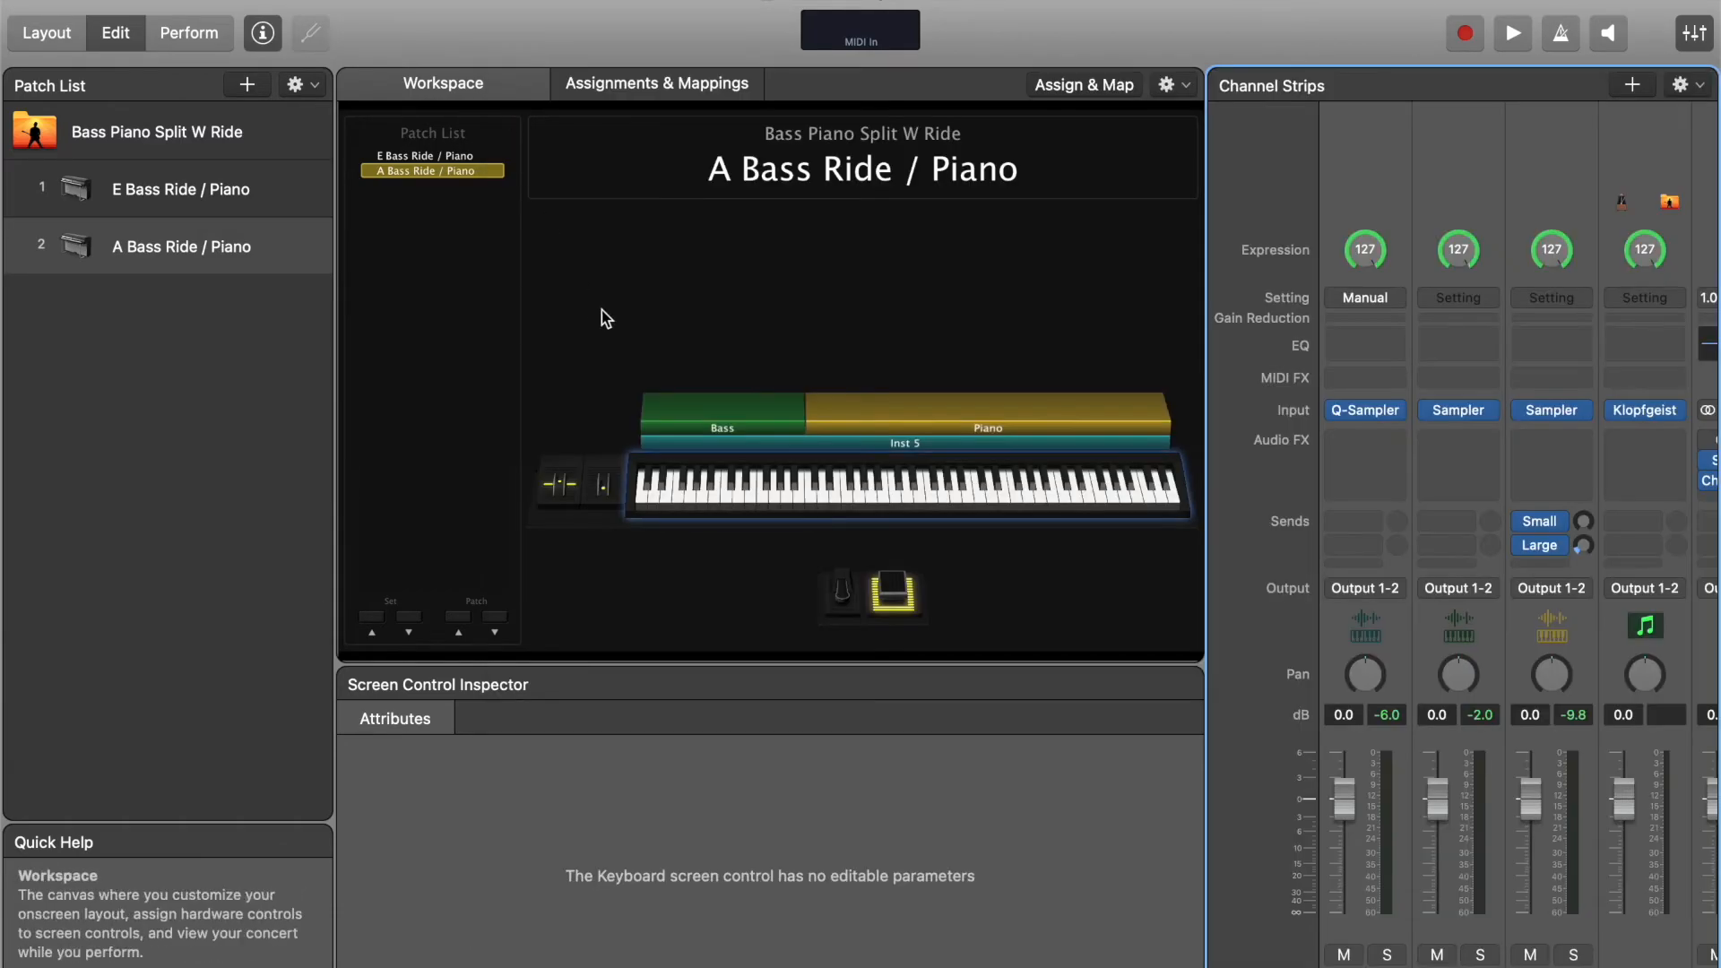
pyautogui.click(703, 476)
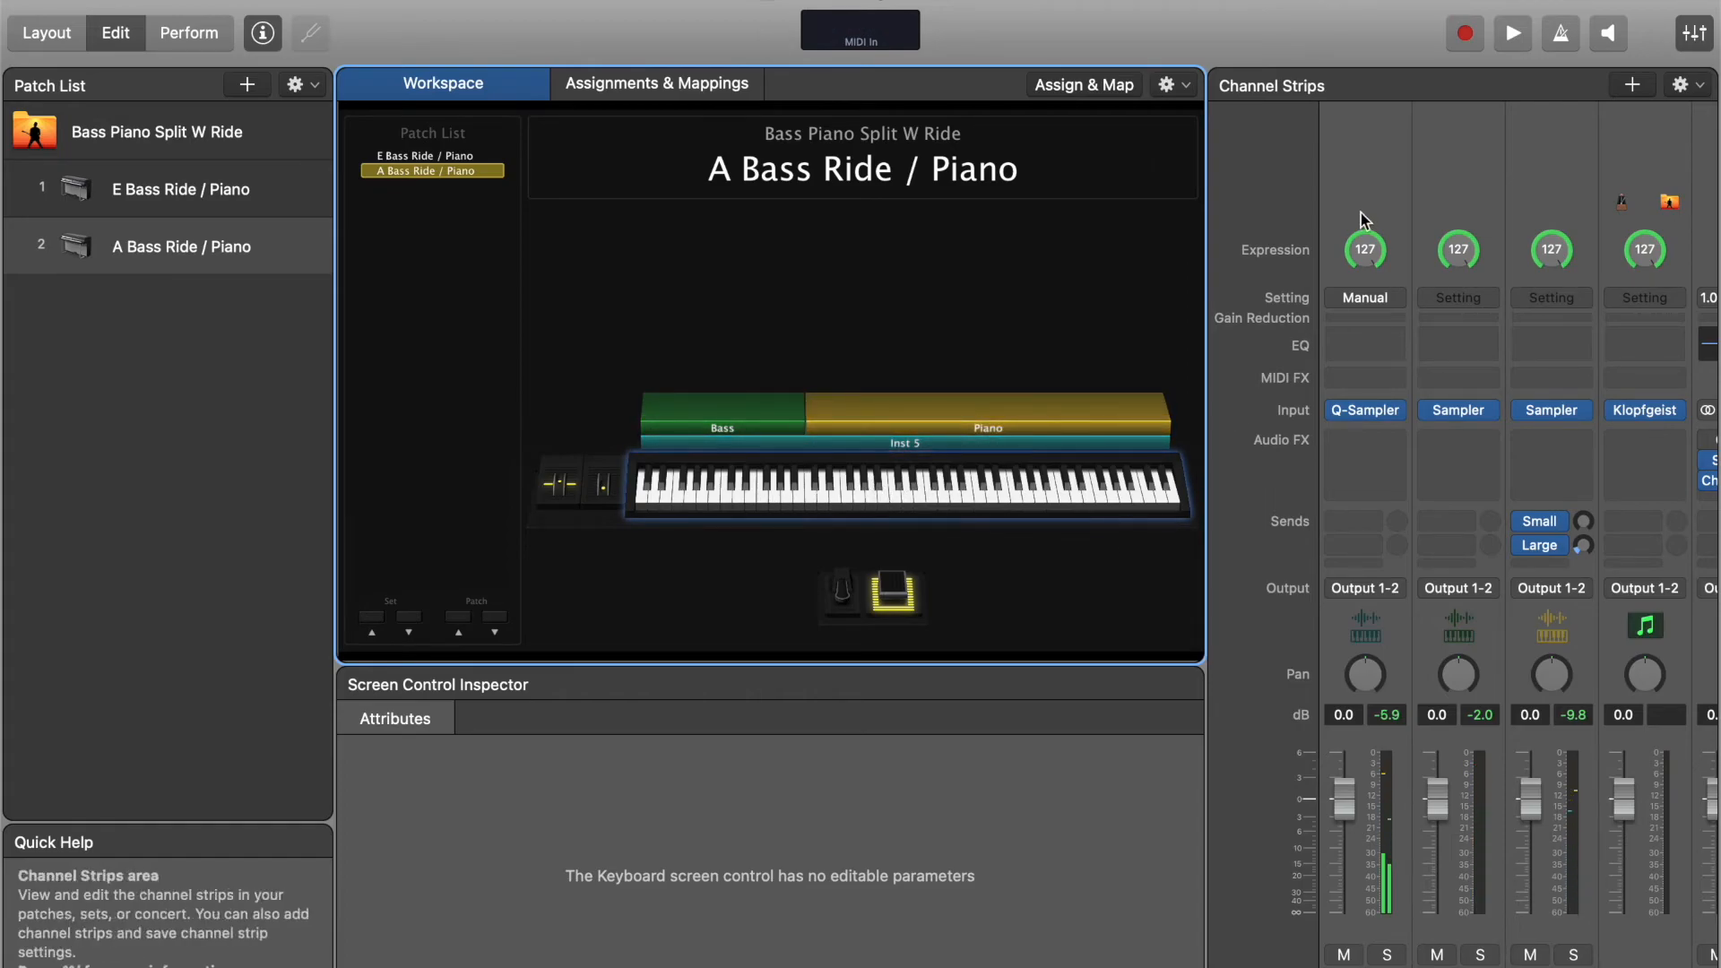
# - Limit the Inst 5 layer to a high key of B1 so it spans the same range as the Bass layer
pyautogui.click(1362, 177)
pyautogui.click(718, 721)
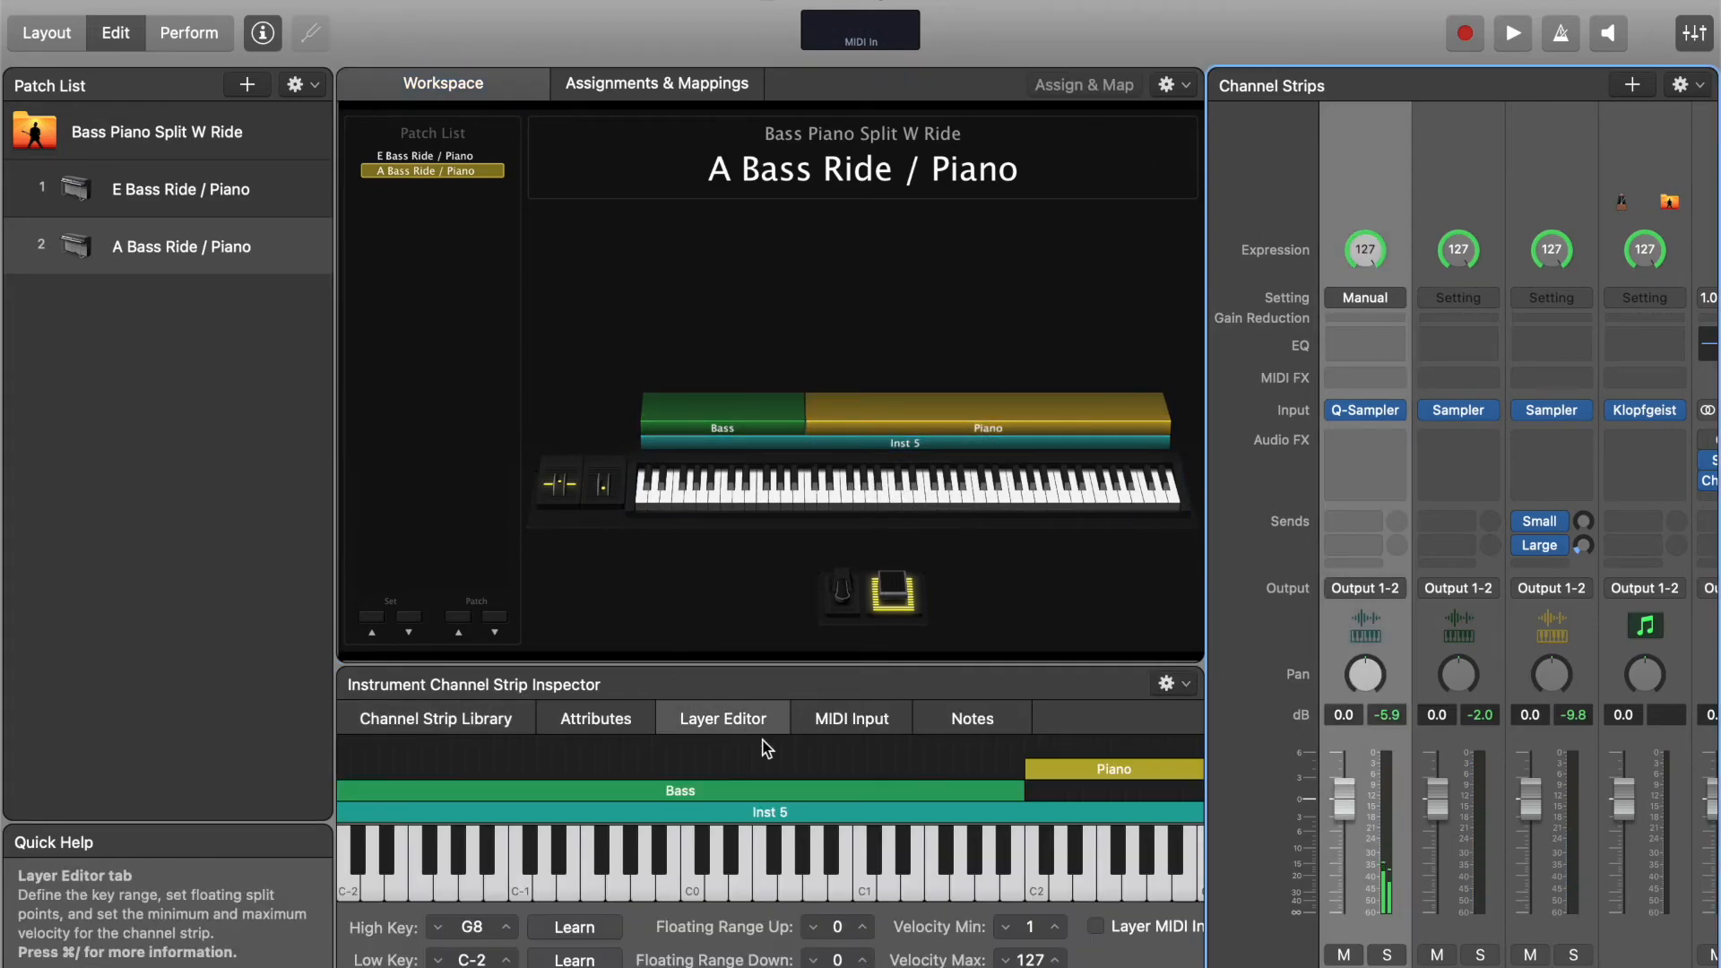
pyautogui.hscroll(10, 1015, 825)
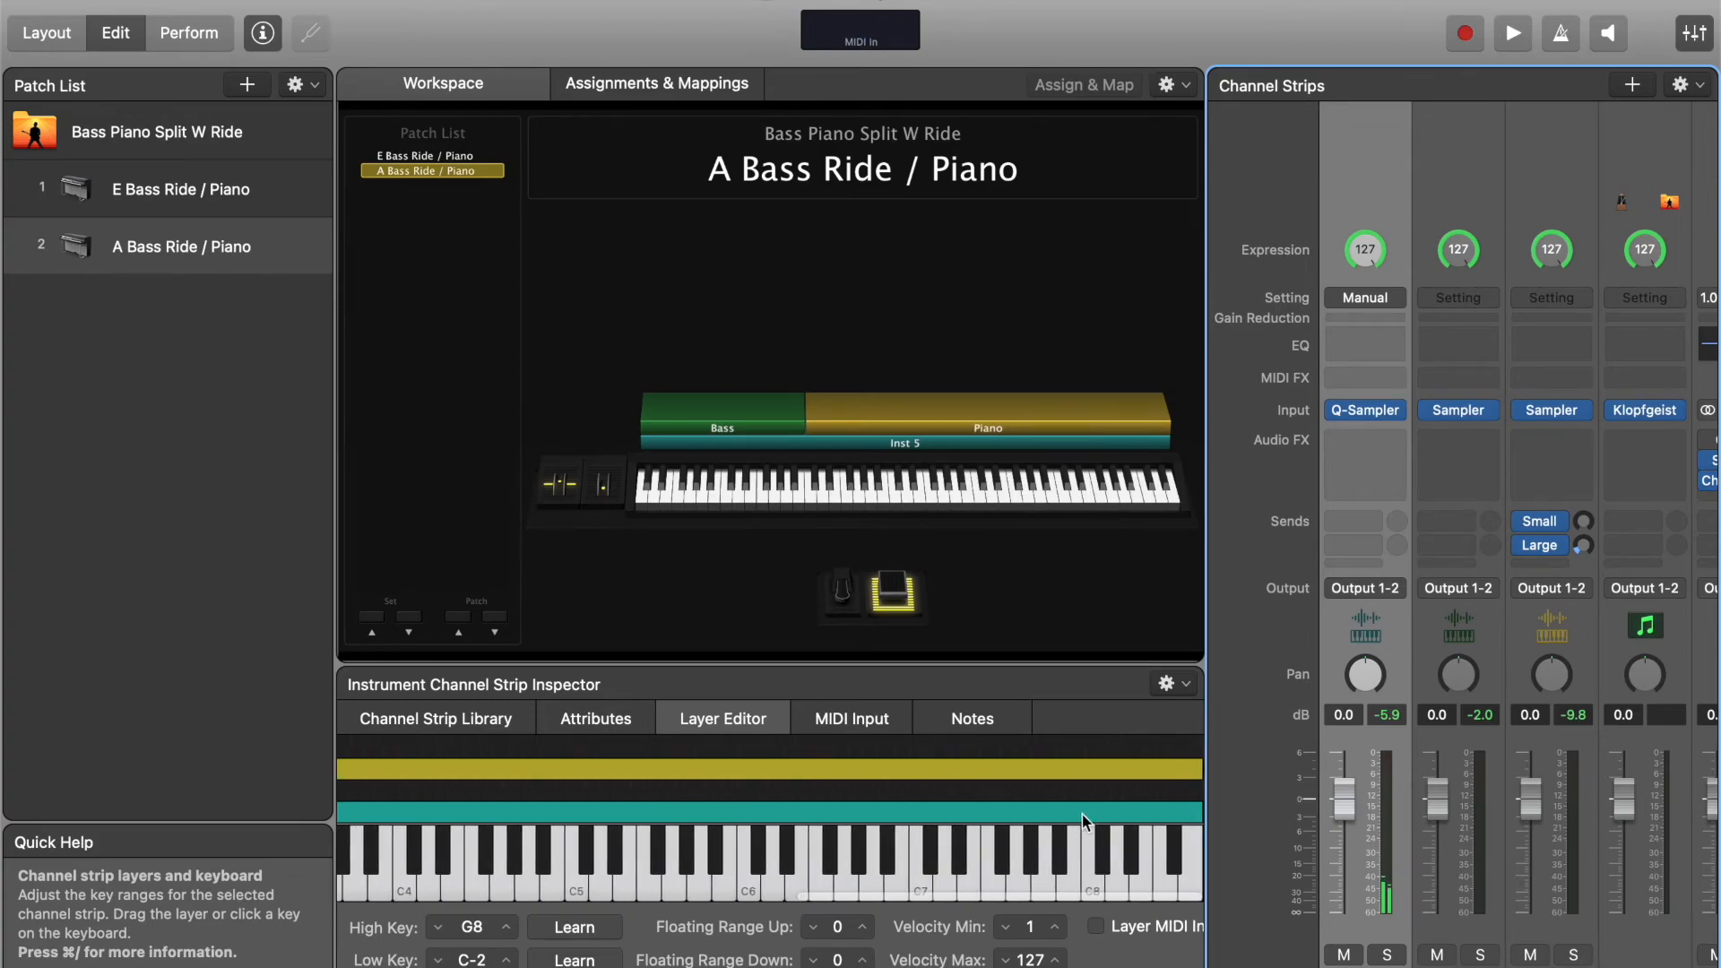
pyautogui.moveTo(1204, 807); pyautogui.dragTo(1019, 810)
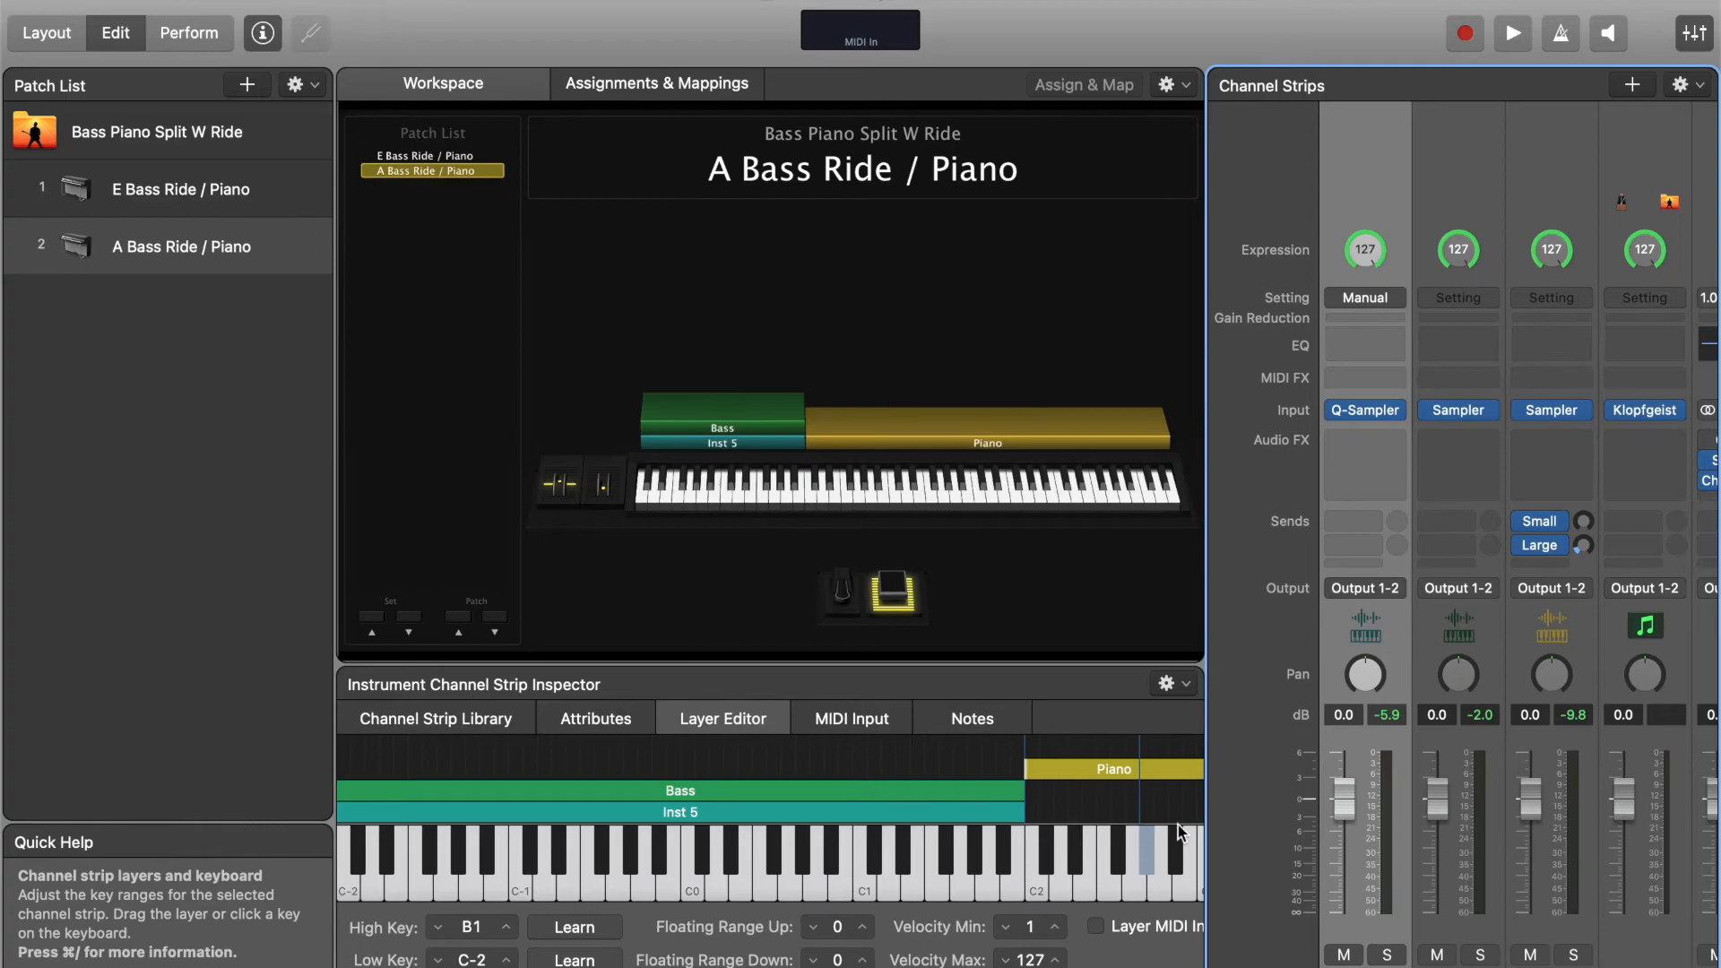
# - Play notes in the piano range and in the bass range to check where the ride cymbal sounds
pyautogui.click(921, 503)
pyautogui.click(975, 490)
pyautogui.click(1029, 502)
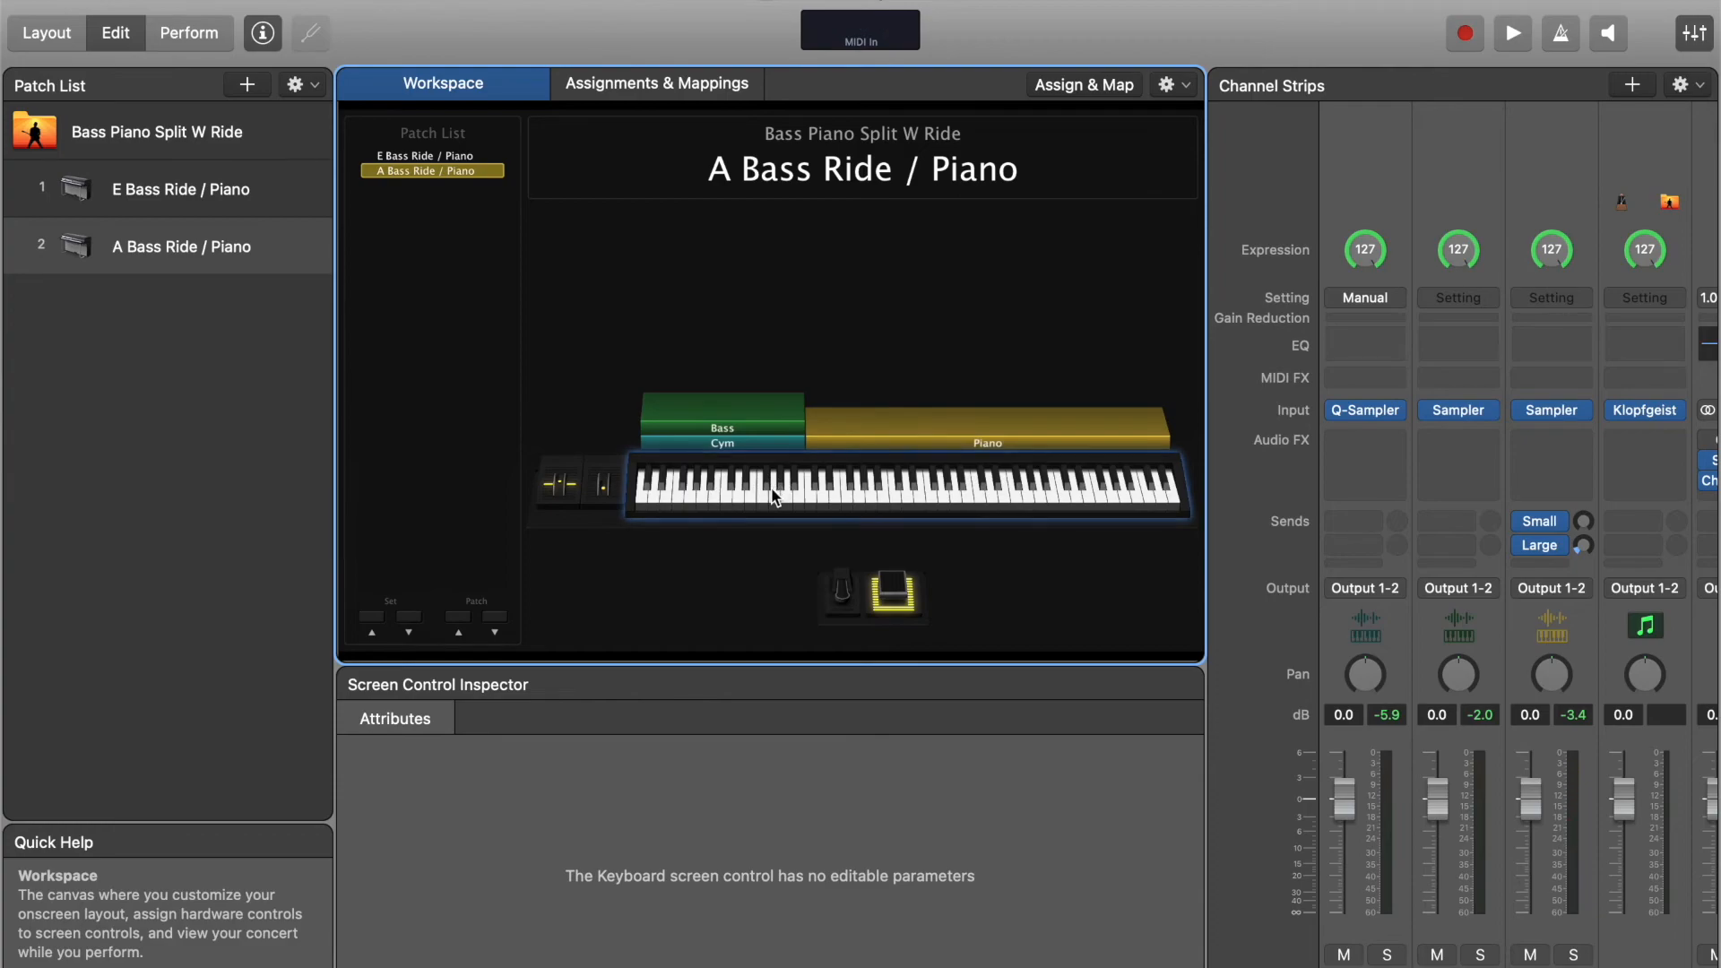
pyautogui.click(744, 493)
pyautogui.click(703, 493)
pyautogui.click(654, 493)
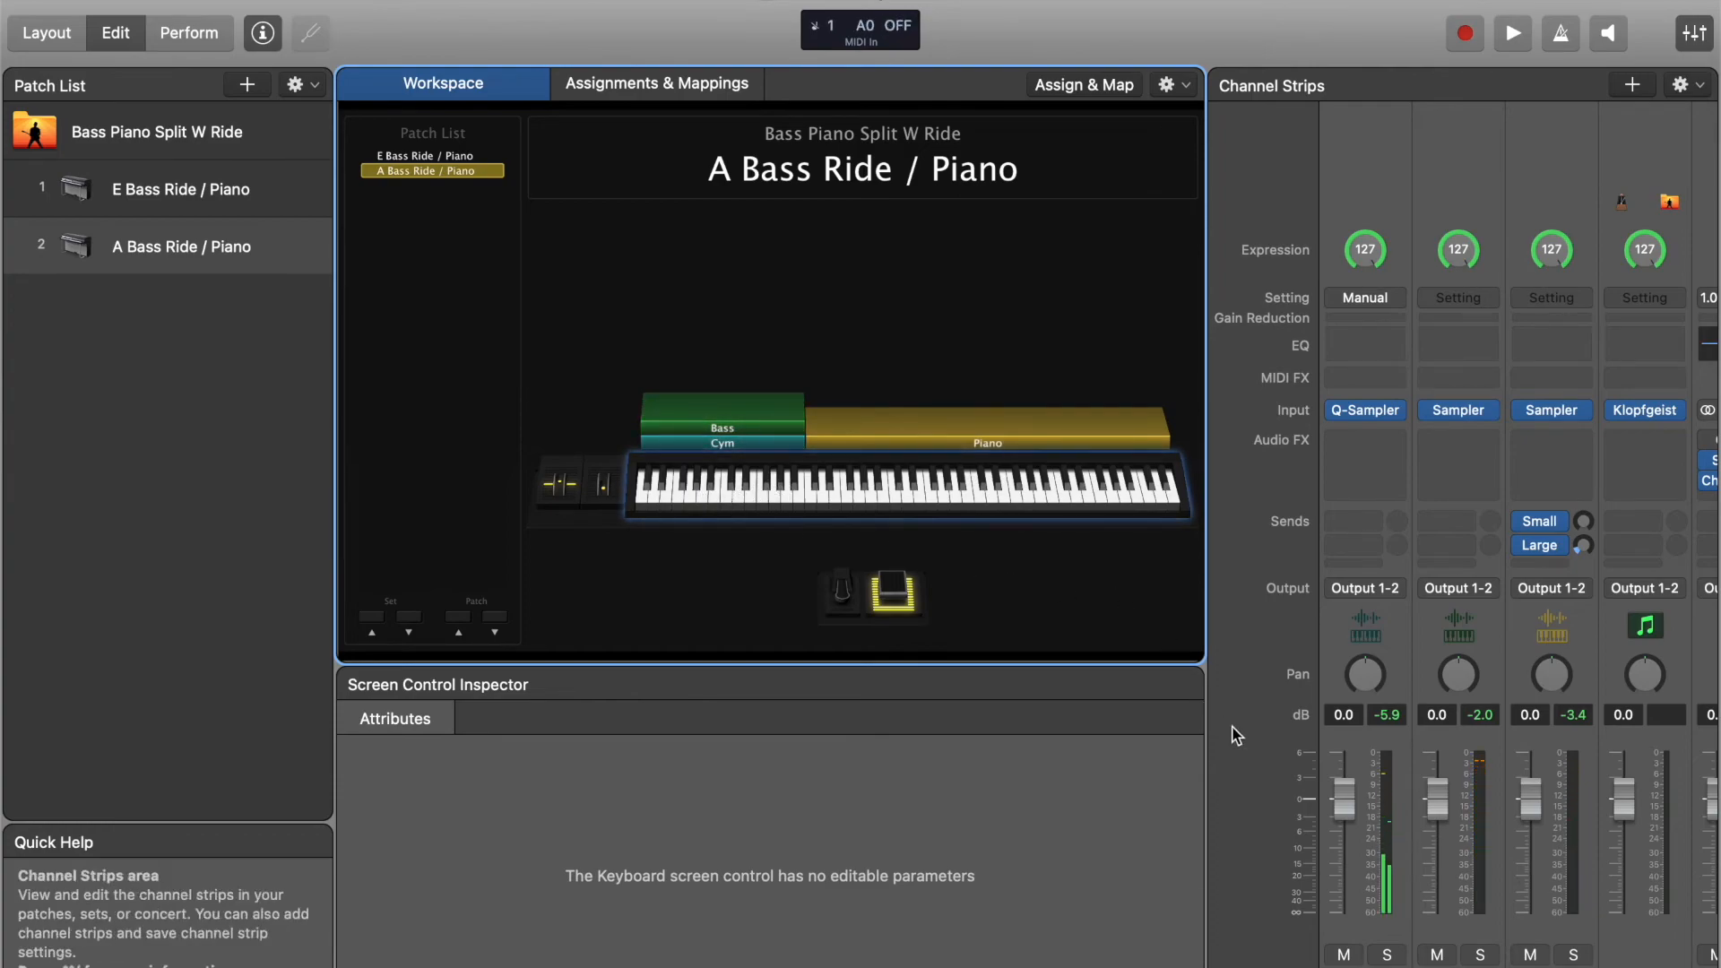
# - Lower the Cym channel strip's volume to -9.4 dB and test the balance with several bass notes
pyautogui.moveTo(1343, 791); pyautogui.dragTo(1339, 888)
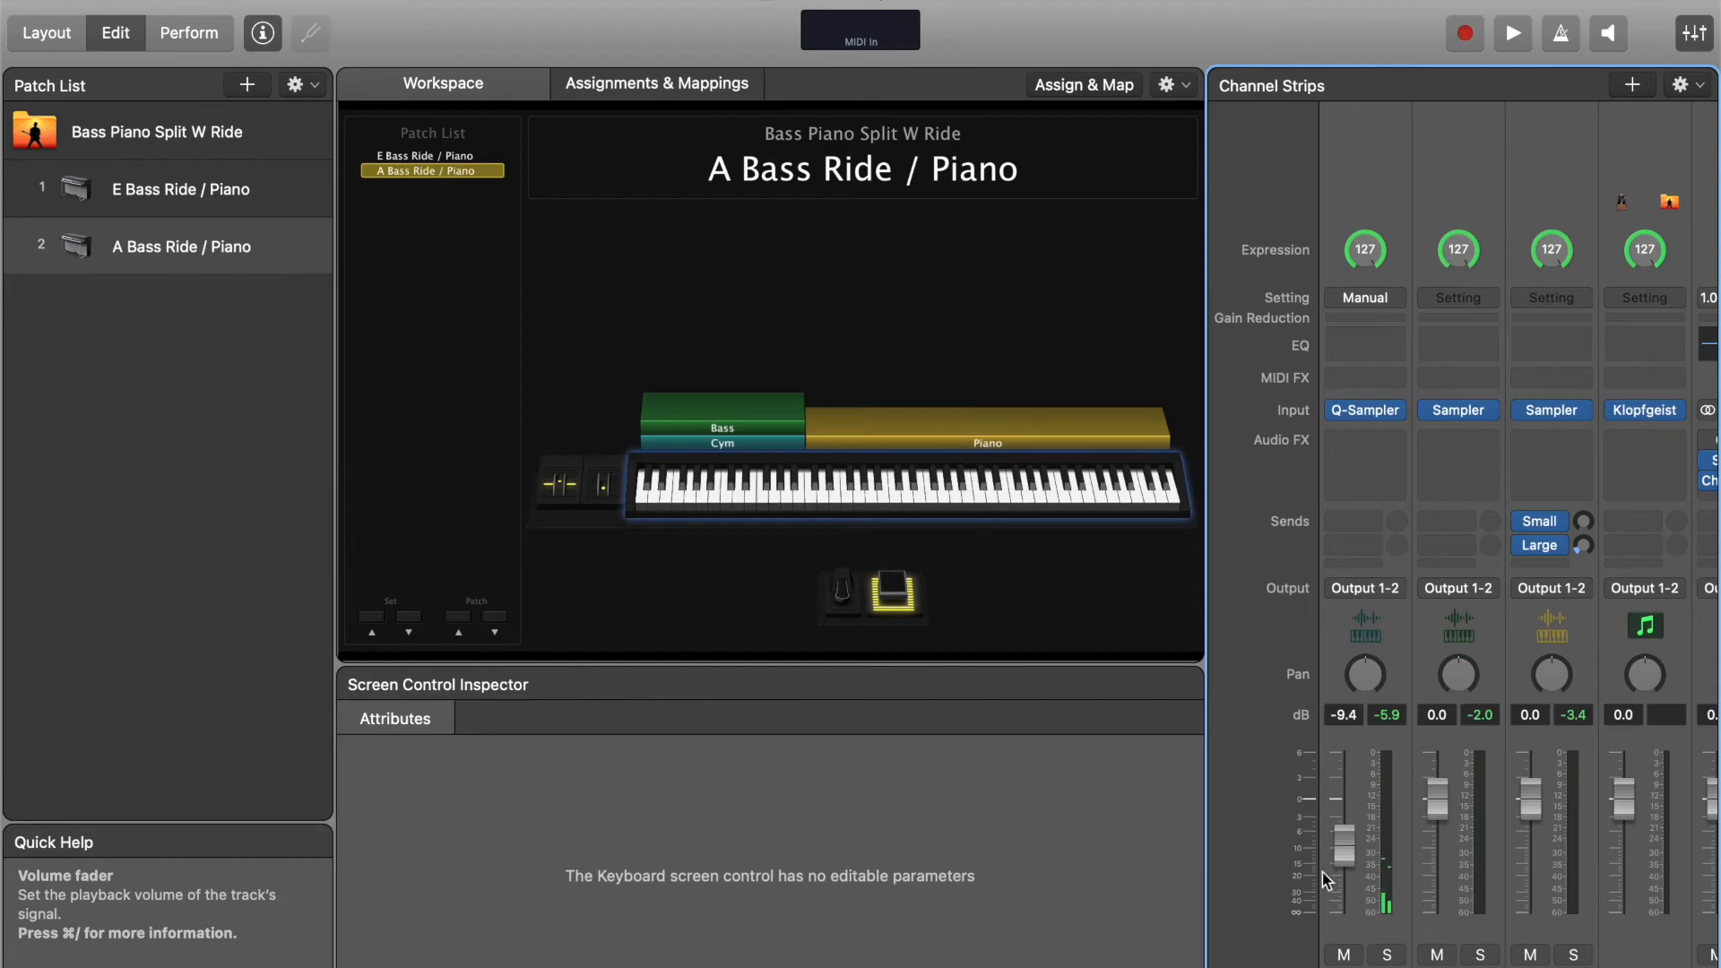
pyautogui.click(749, 493)
pyautogui.click(735, 493)
pyautogui.click(722, 493)
pyautogui.click(730, 493)
pyautogui.click(745, 493)
pyautogui.click(776, 491)
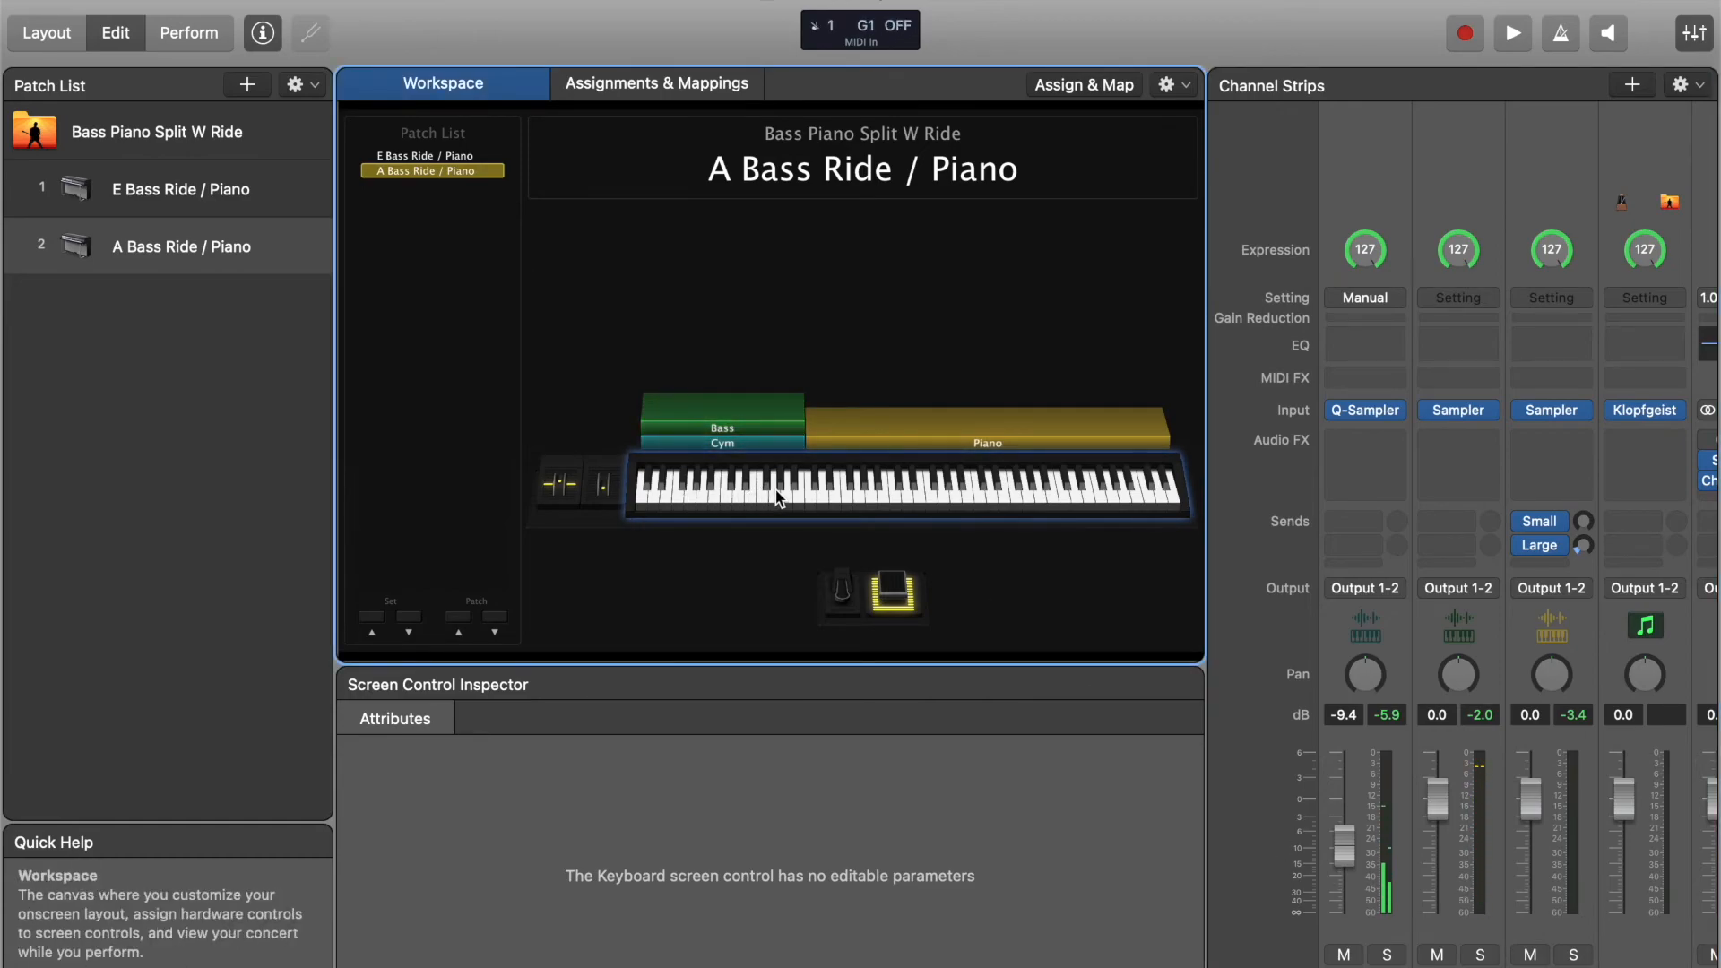